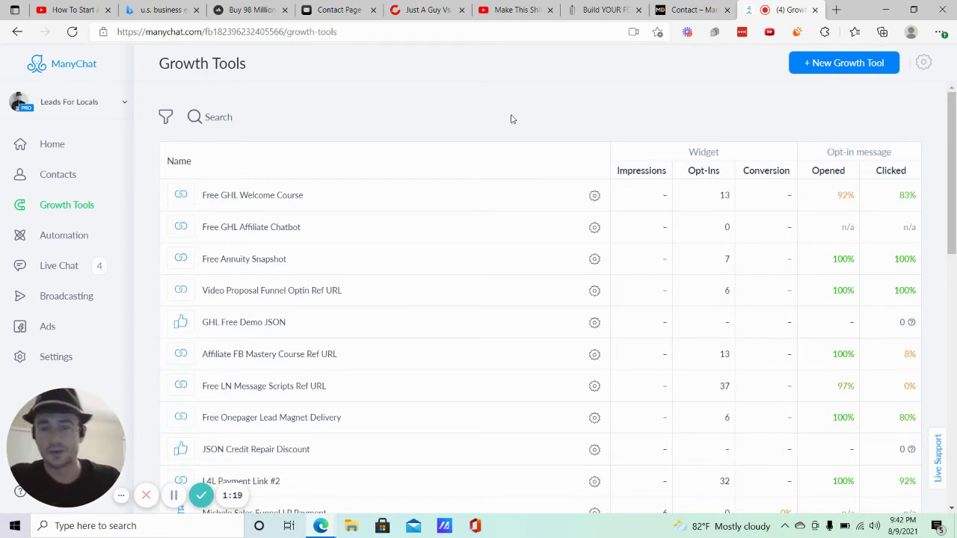
Look over the existing Growth Tools, then switch to the YouTube 'Make This Shift…' video tab.
scroll(728, 198, down, 5)
scroll(727, 202, down, 2)
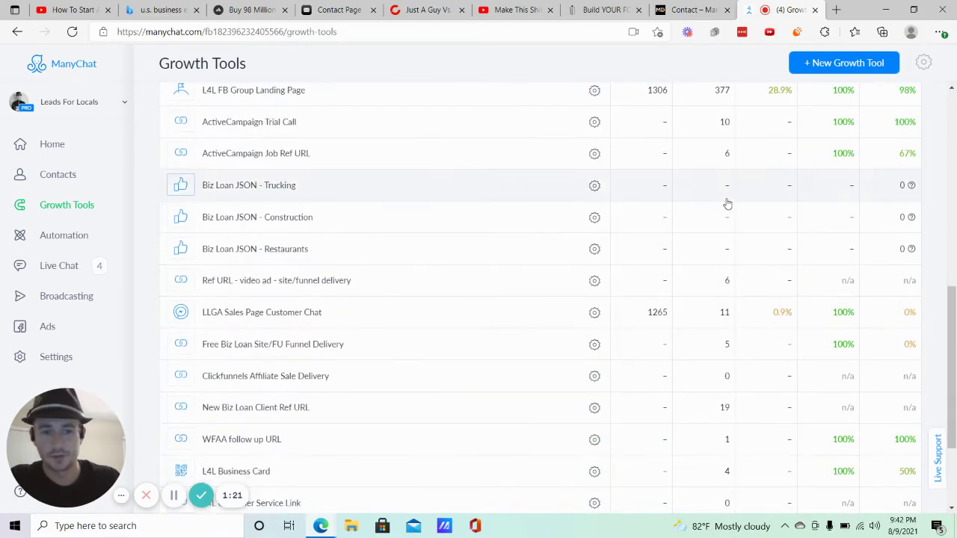
scroll(722, 134, up, 1)
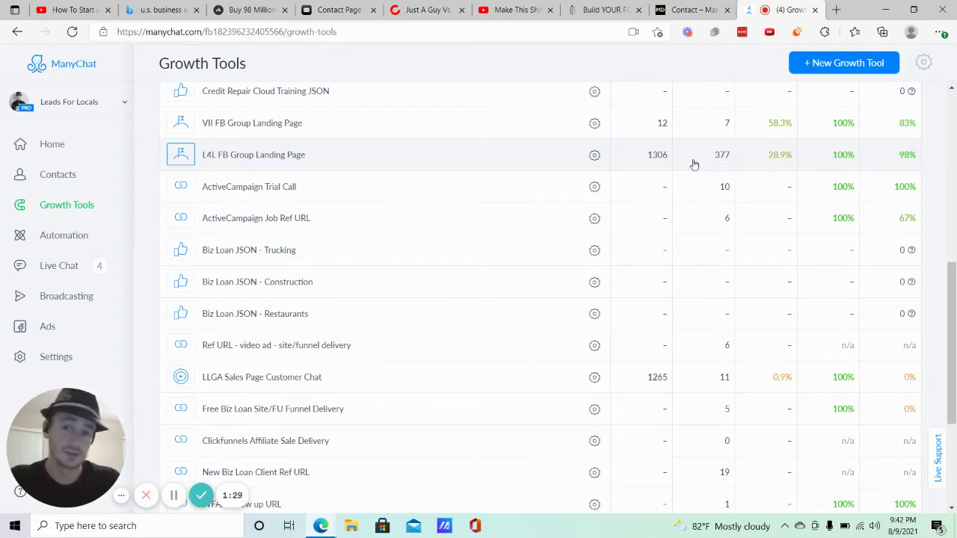
scroll(652, 169, up, 4)
scroll(662, 193, up, 2)
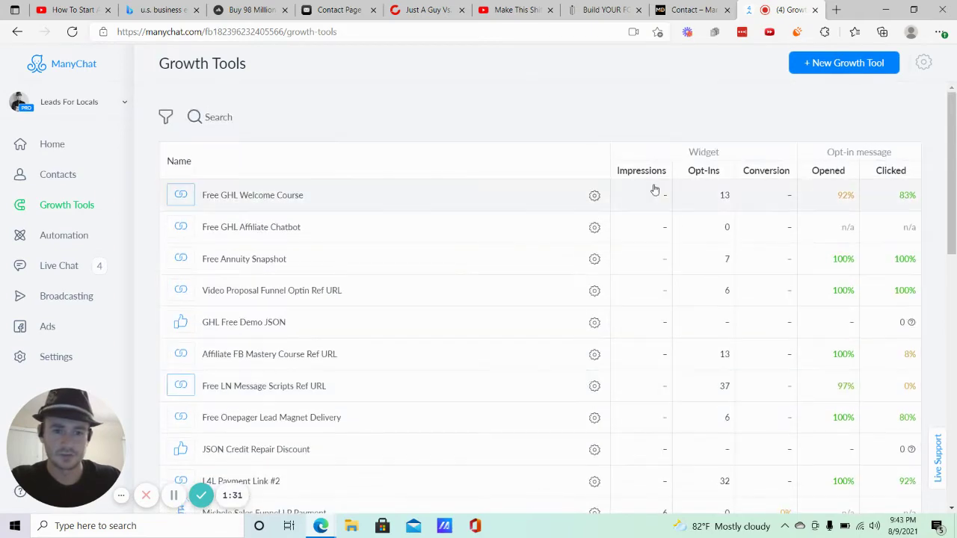
scroll(643, 187, down, 4)
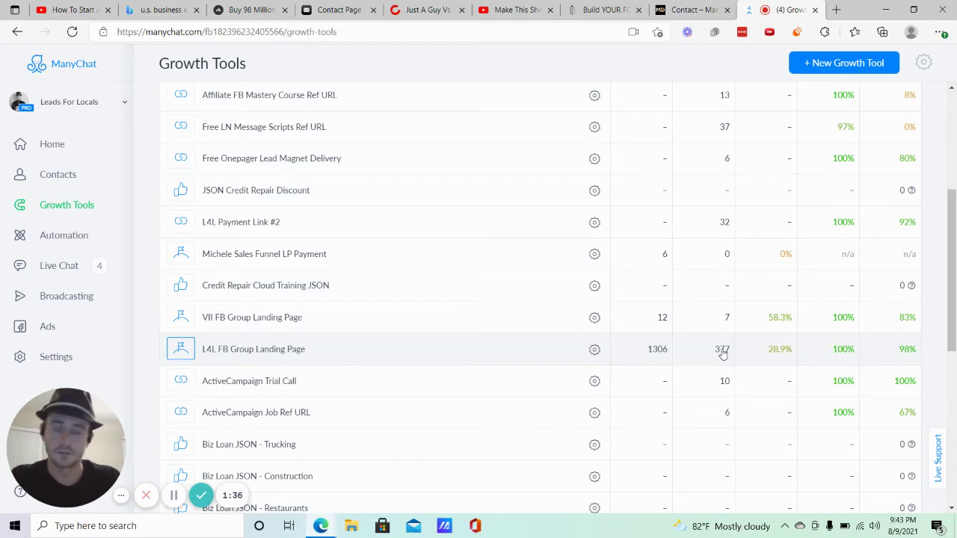
scroll(406, 184, up, 3)
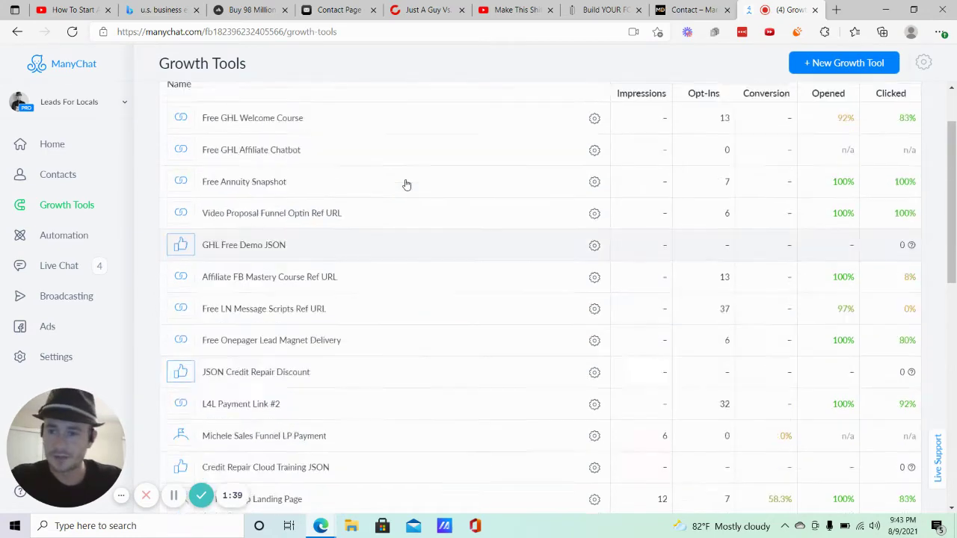
scroll(406, 185, up, 1)
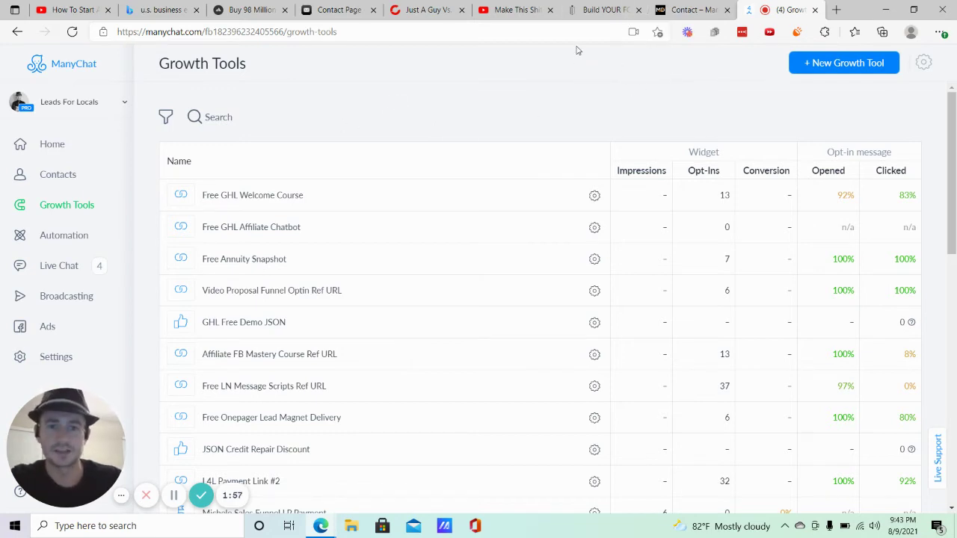
click(516, 10)
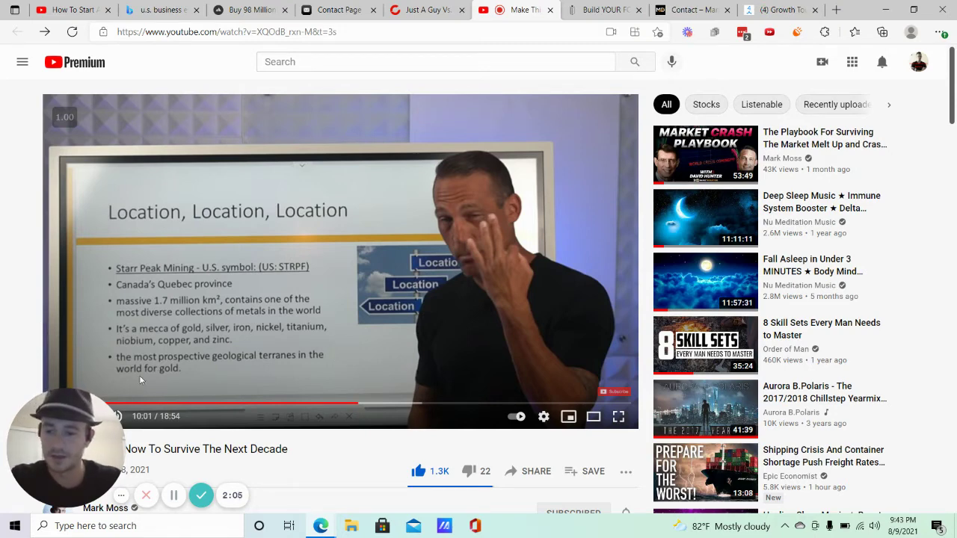
Scroll to the description showing the 'How To Build Wealth With Gold Stocks' free report link.
mouse_move(98, 426)
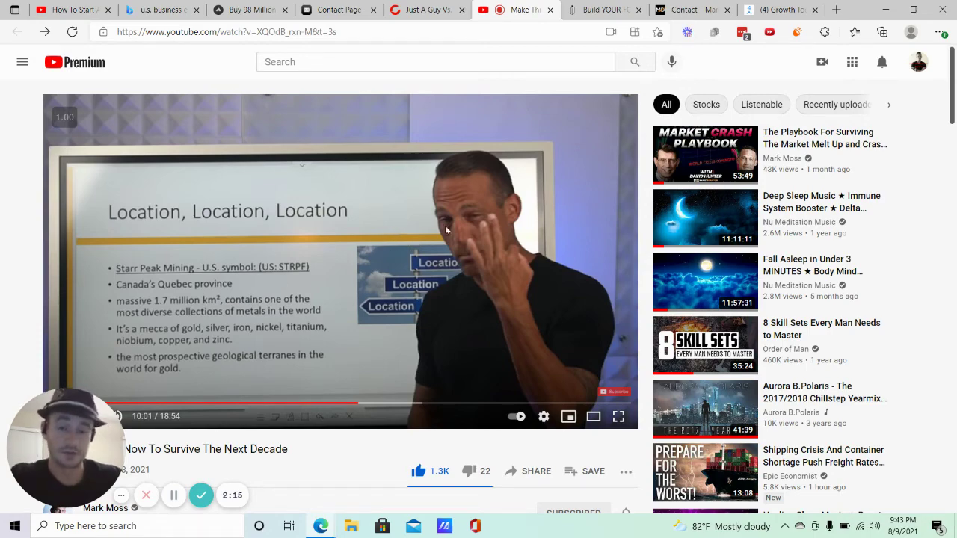
scroll(359, 247, down, 5)
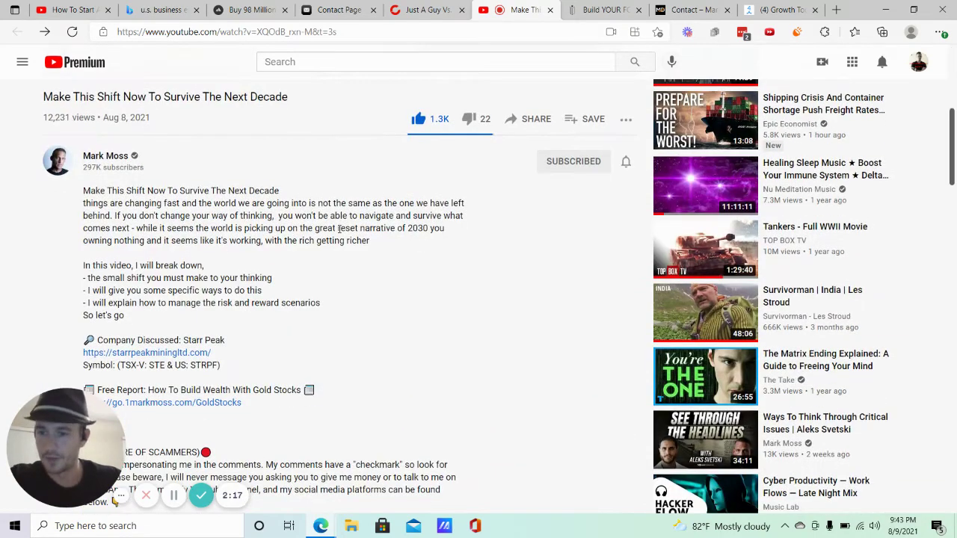
scroll(60, 177, down, 2)
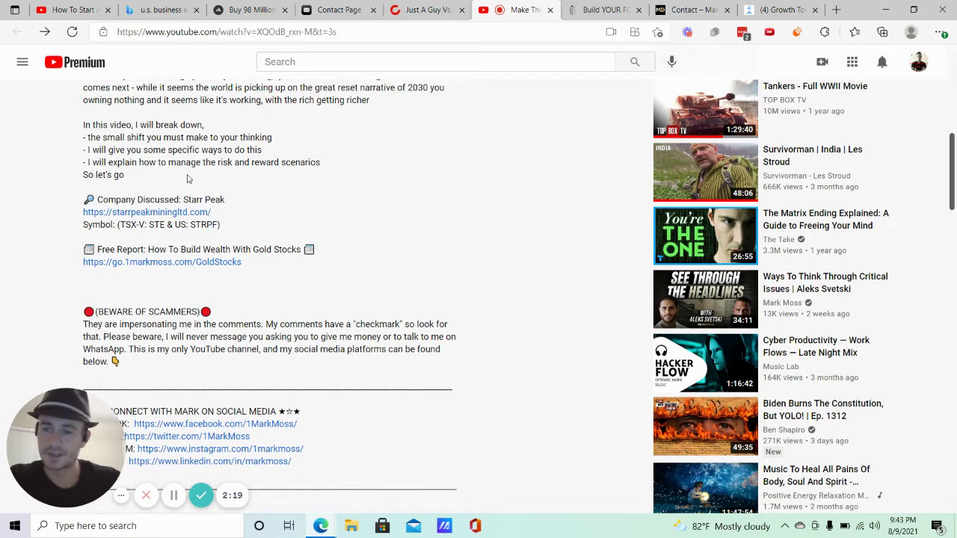
scroll(176, 224, up, 1)
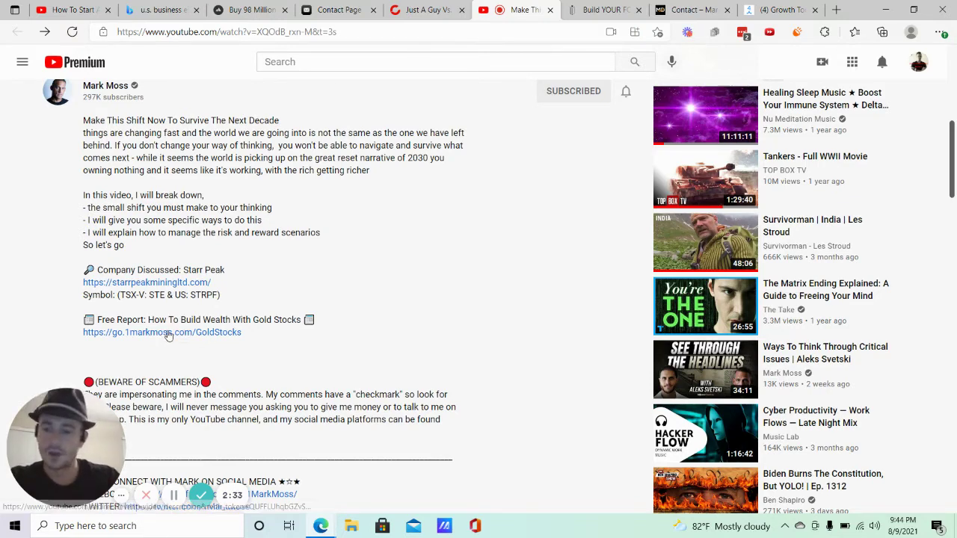
Review the 'Build YOUR FORTUNE In Gold Stocks Now!' opt-in page, then return to Growth Tools.
key(ctrl+Tab)
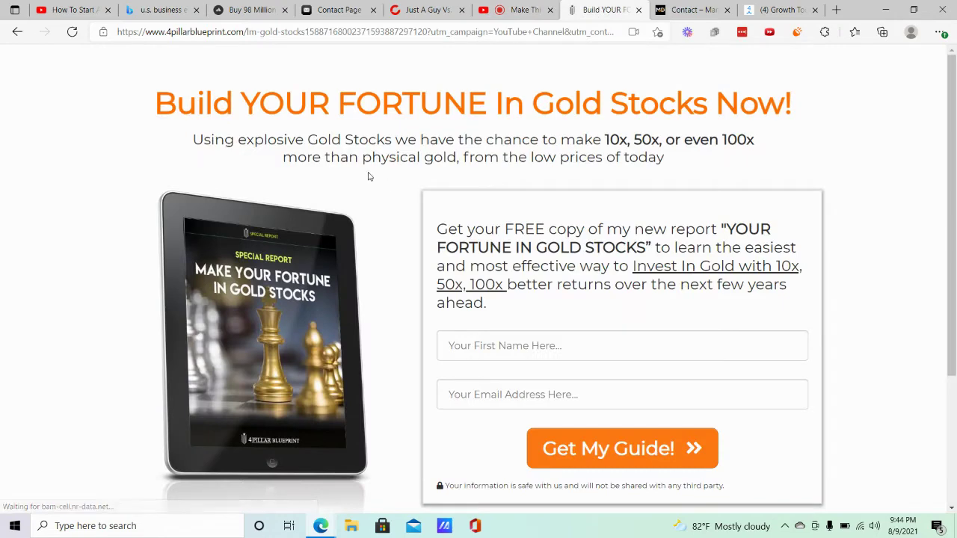
scroll(503, 179, down, 3)
scroll(502, 179, up, 5)
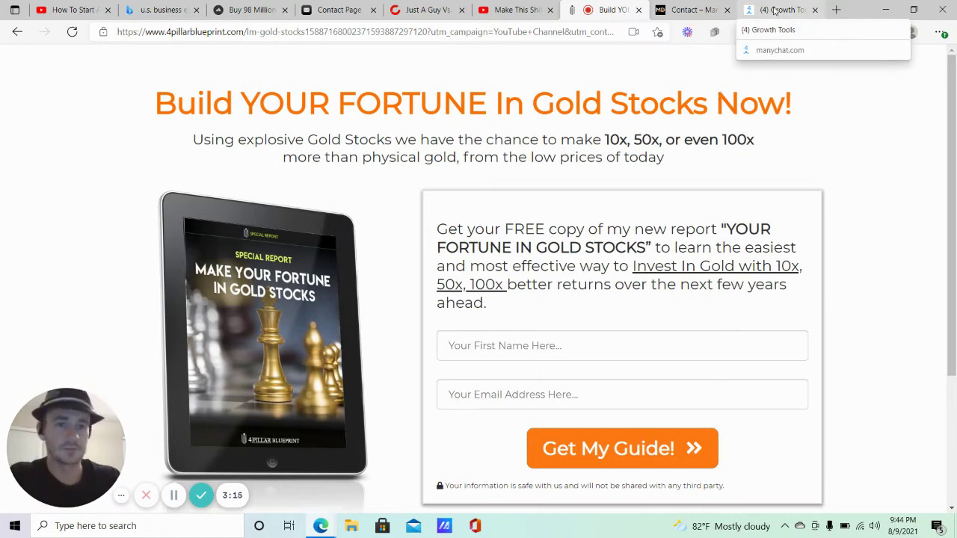
click(775, 10)
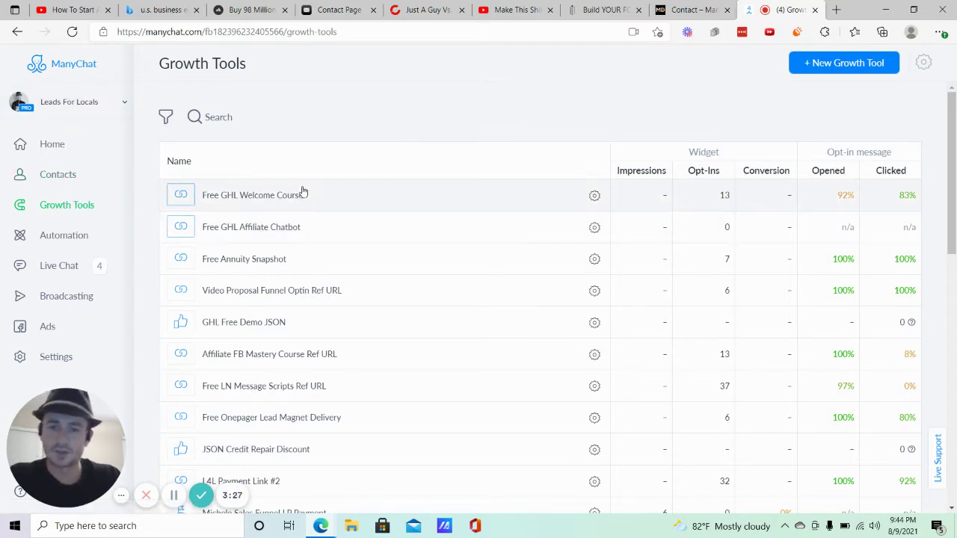
Create a new growth tool using the Messenger Ref URL trigger from Facebook Triggers.
click(855, 67)
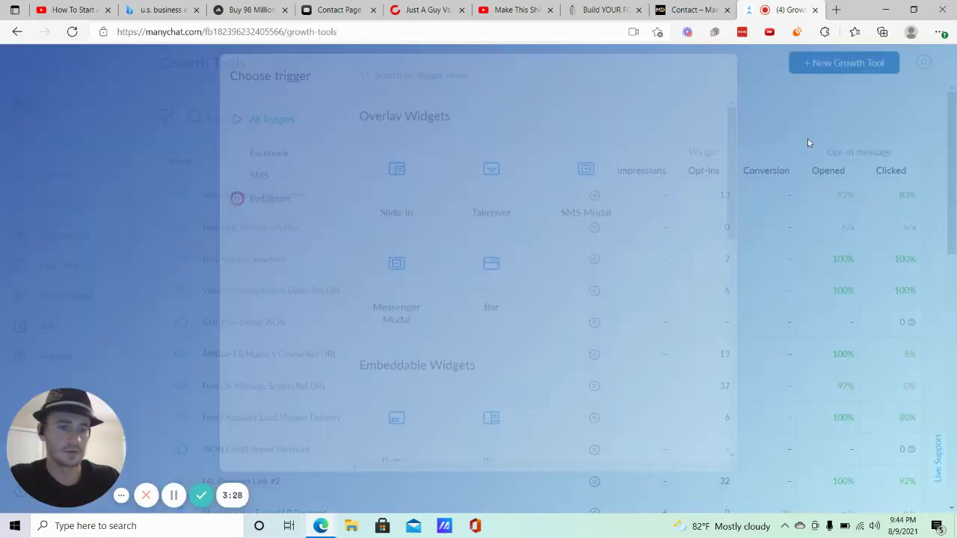
scroll(545, 202, down, 7)
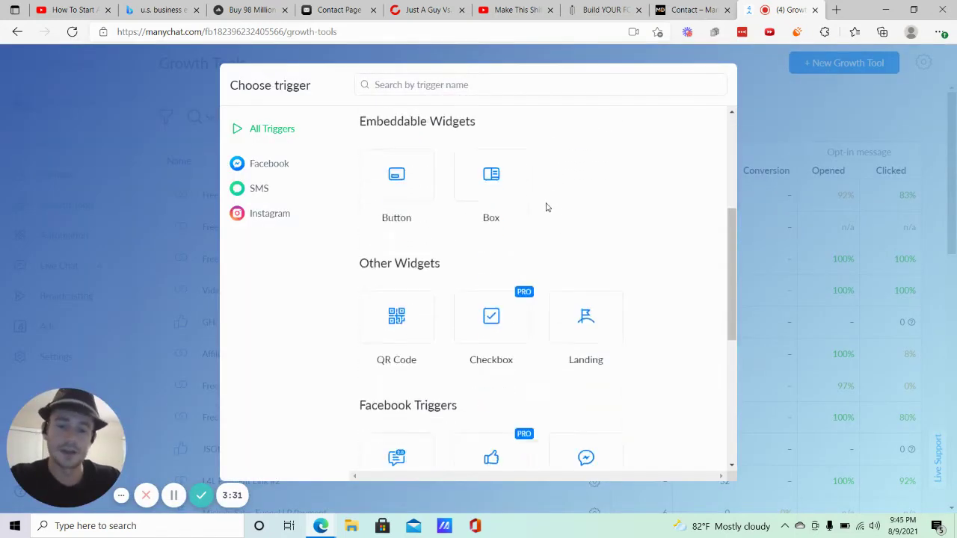
scroll(637, 289, down, 1)
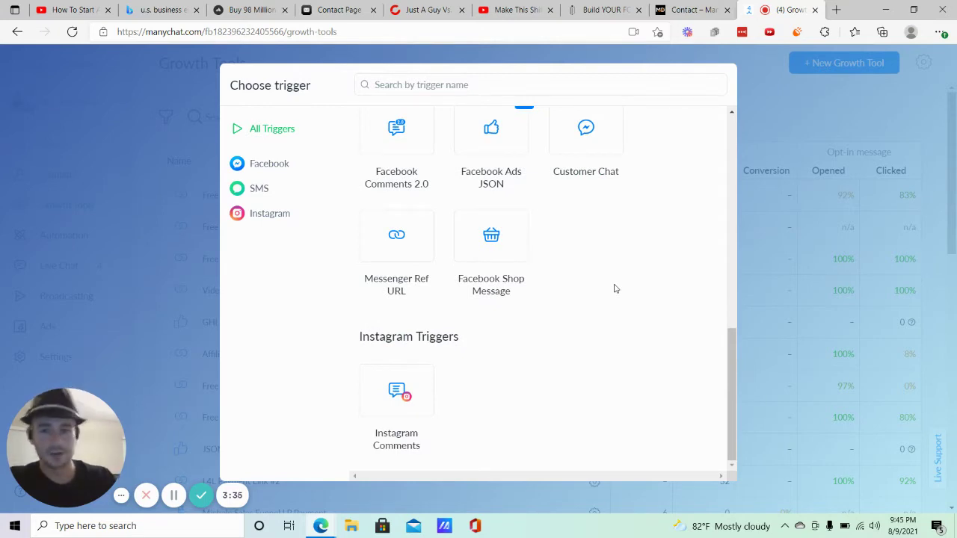
mouse_move(412, 284)
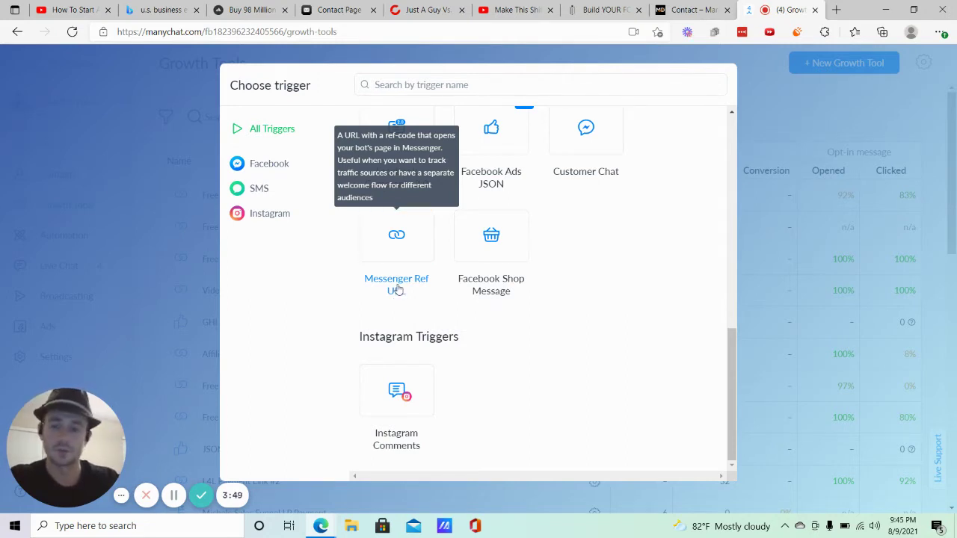
click(408, 247)
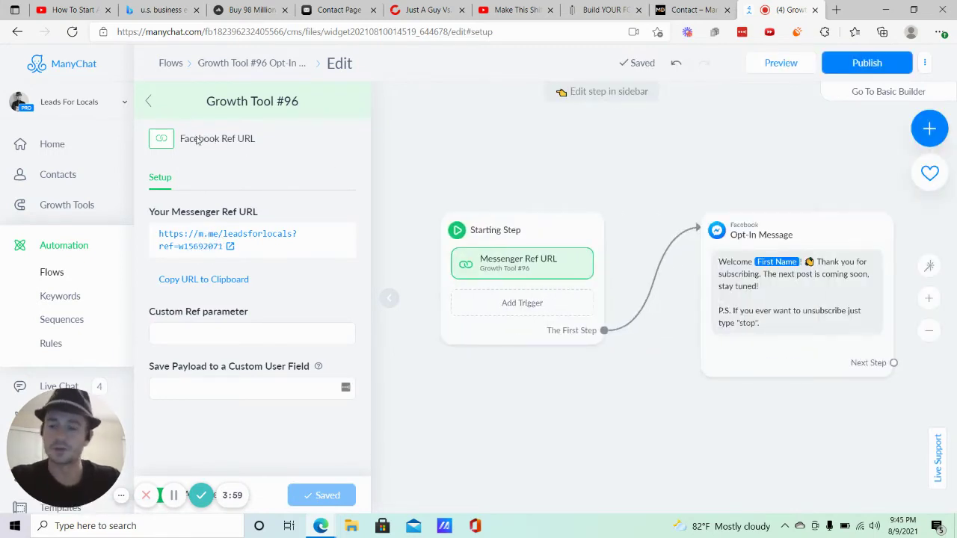
Retitle the growth tool 'Gold Stock Fortune Lead Magnet Ref URL', save, and open its flow builder.
click(260, 103)
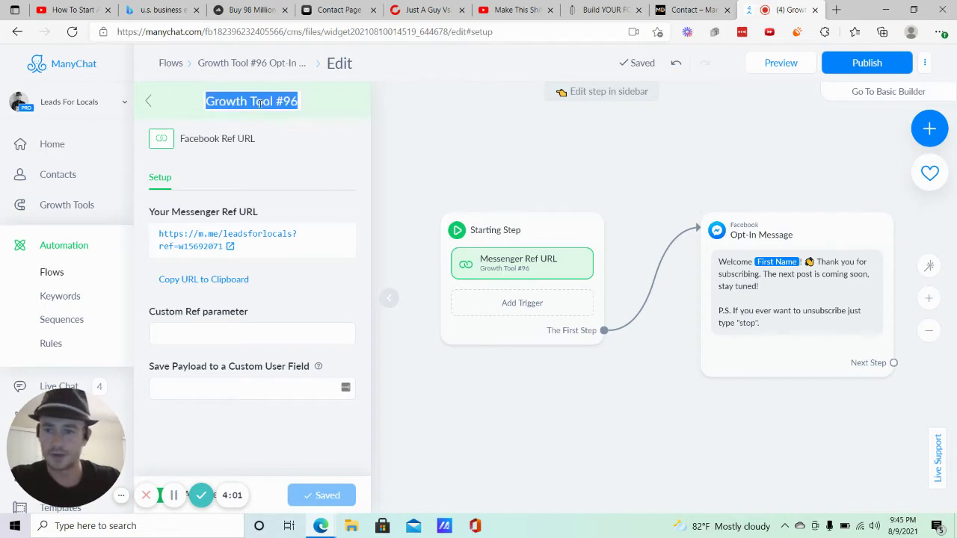
text(mark)
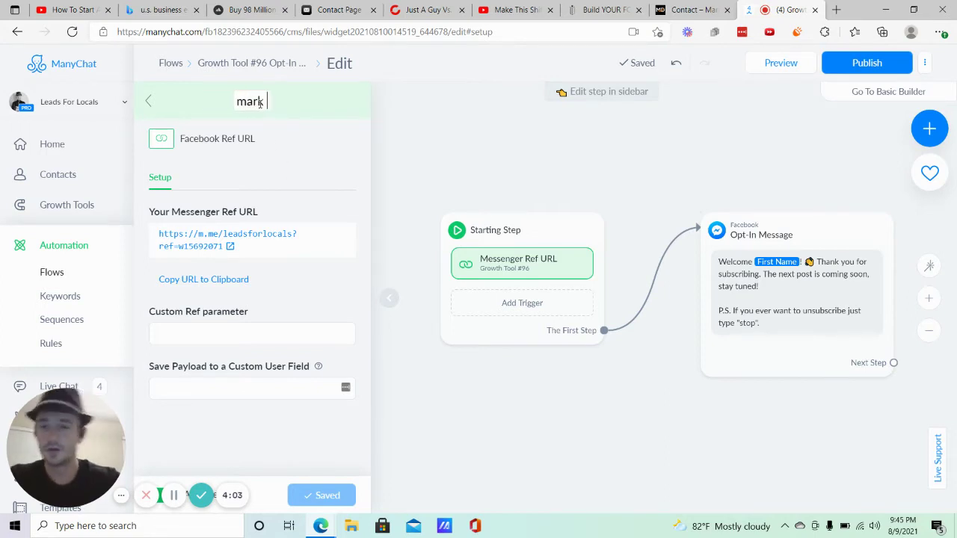
key(BackSpace)
key(BackSpace)
key(BackSpace)
key(BackSpace)
text(lk)
key(BackSpace)
key(BackSpace)
text(Mark)
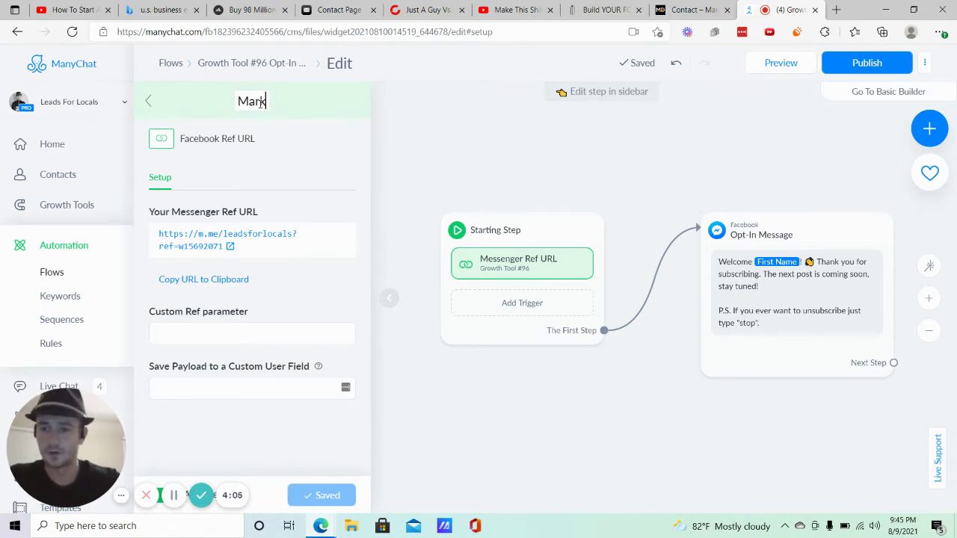
text( Moss God St)
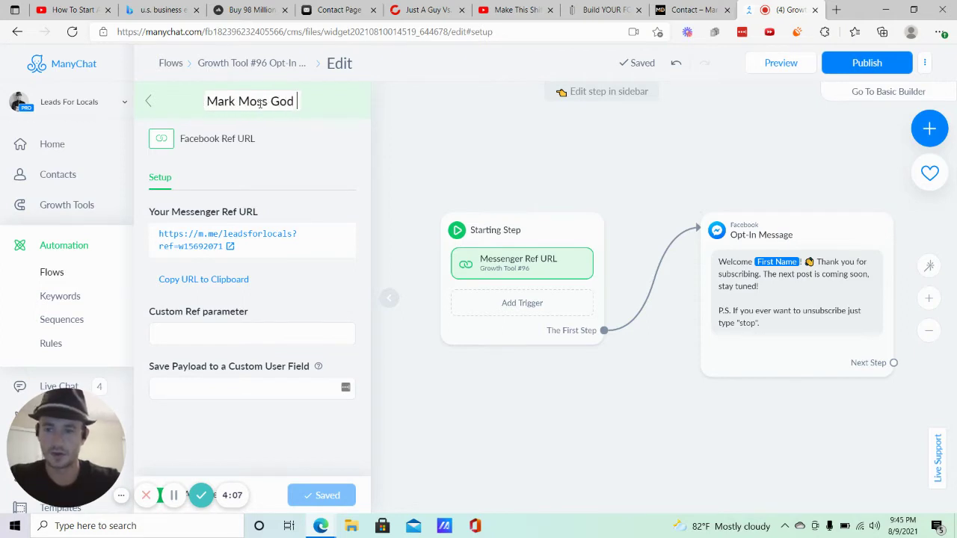
key(BackSpace)
key(BackSpace)
key(BackSpace)
key(BackSpace)
text(ld Stock)
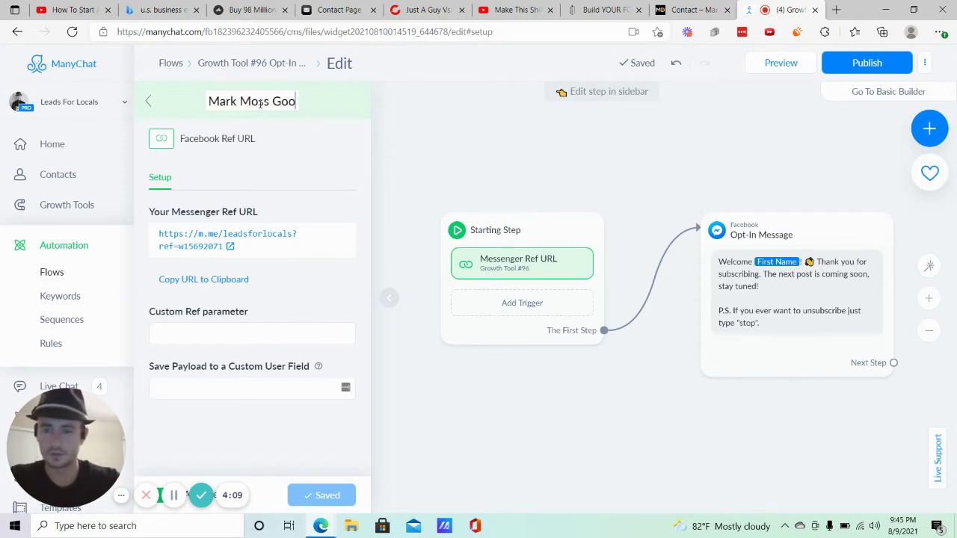
text( Fortune)
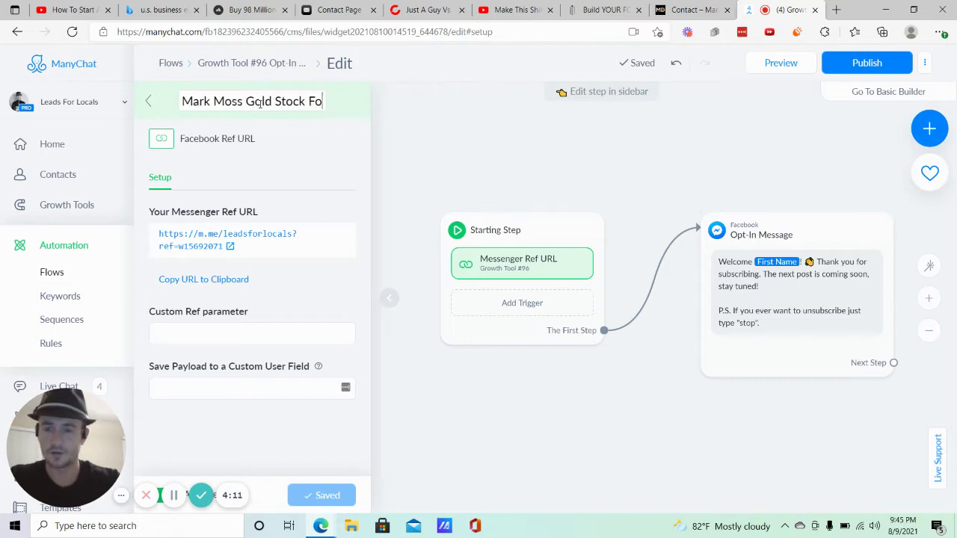
text( L)
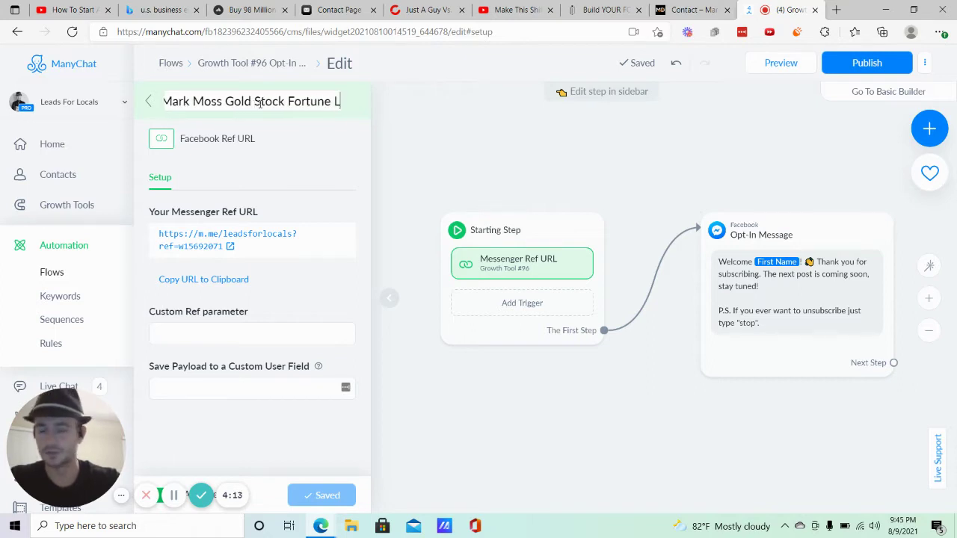
text(ead Magnet)
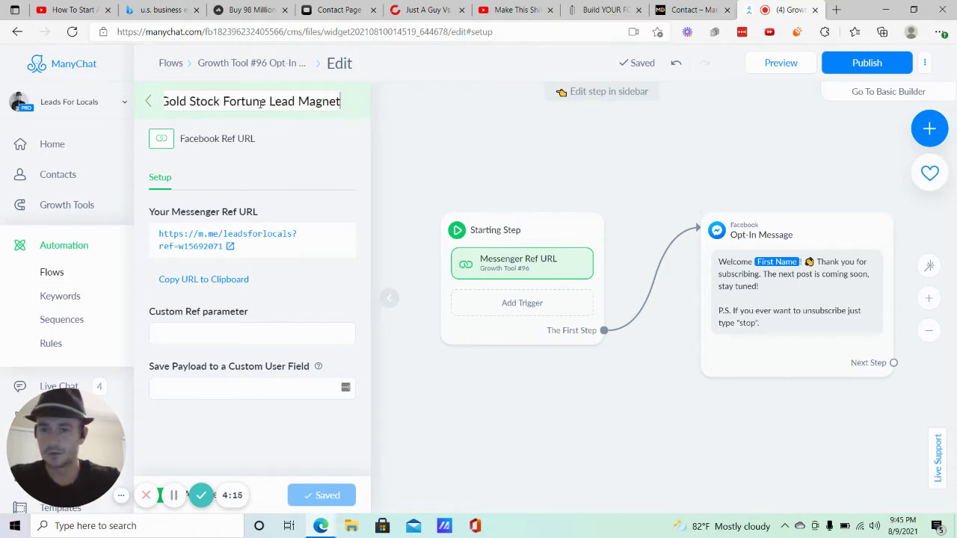
text( REF)
key(BackSpace)
key(BackSpace)
text(ef )
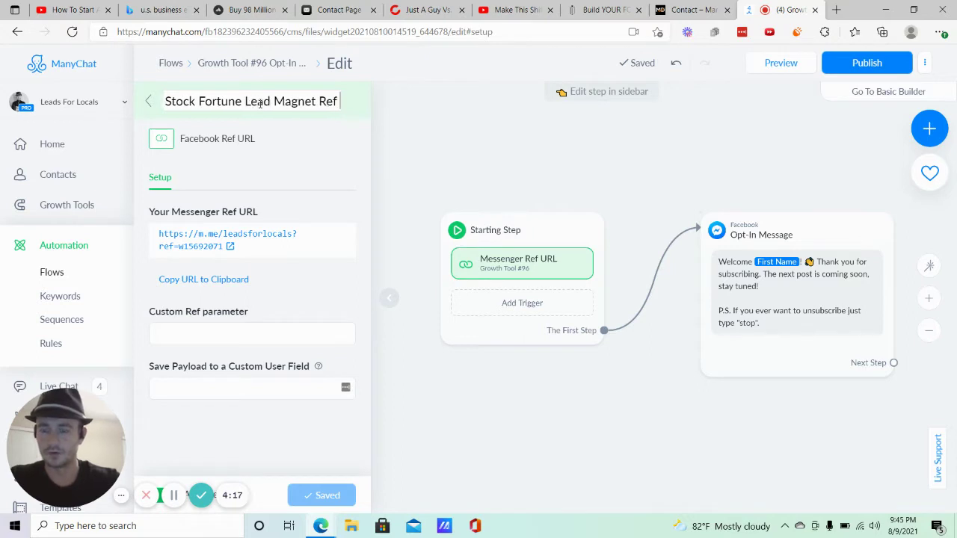
text(URL)
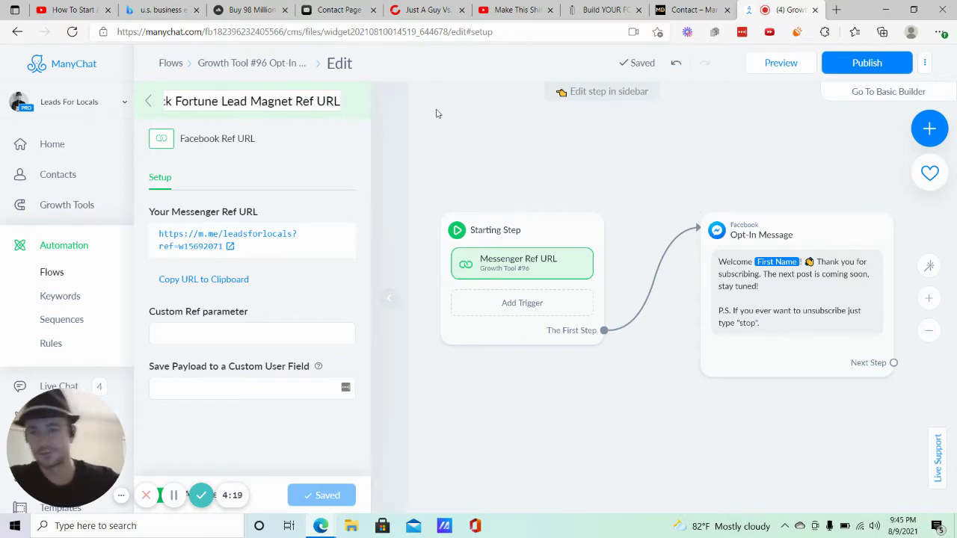
triple_click(286, 100)
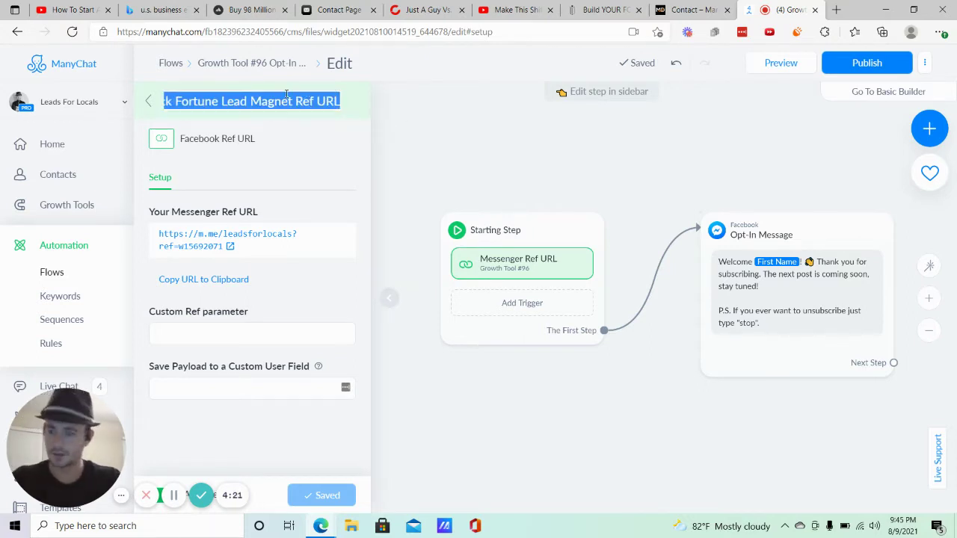
click(243, 64)
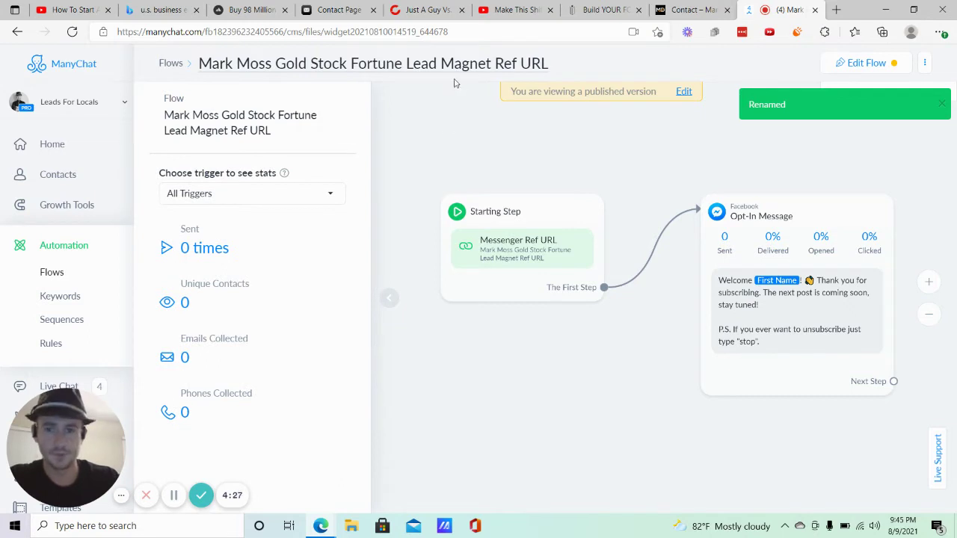
click(865, 64)
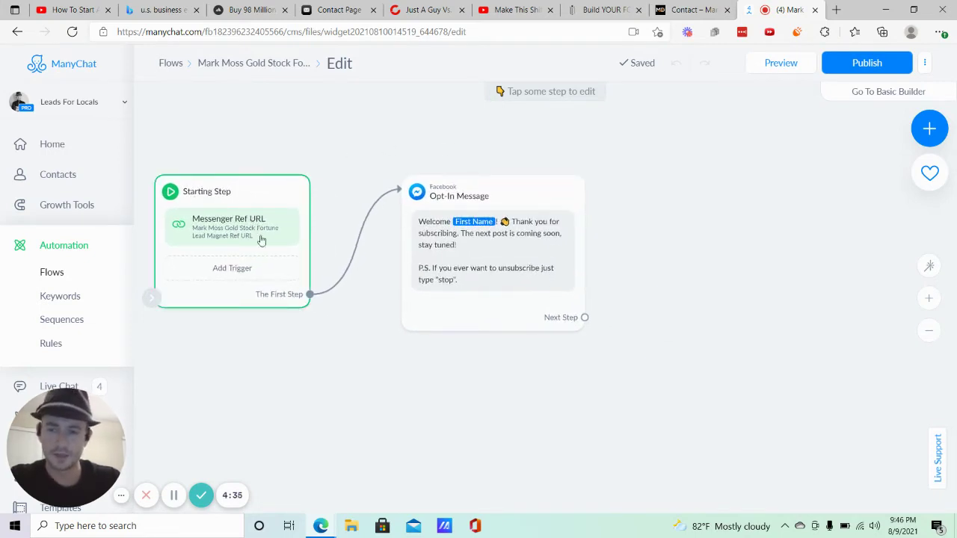
Replace the opt-in text with 'Hey {First Name}' followed by a sunglasses emoji.
click(503, 253)
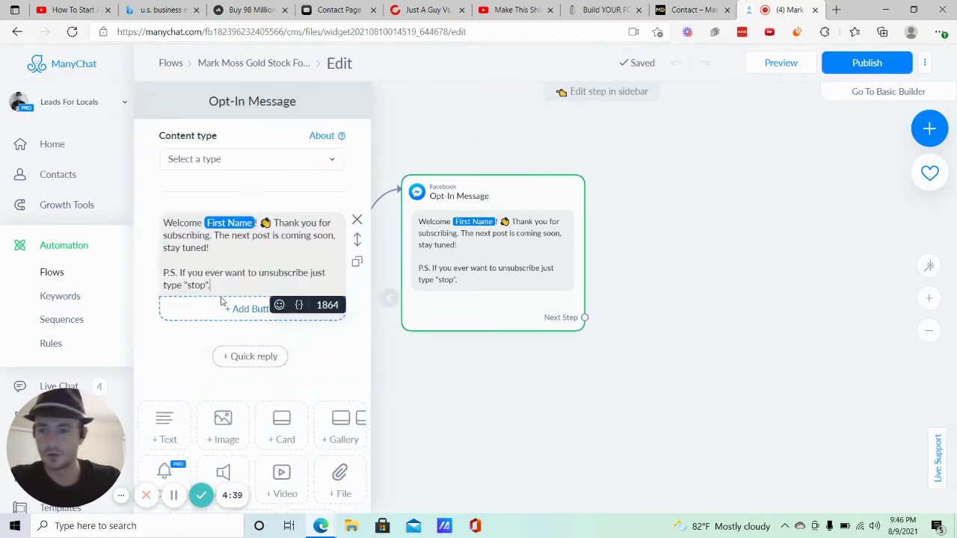
drag(217, 286, 164, 216)
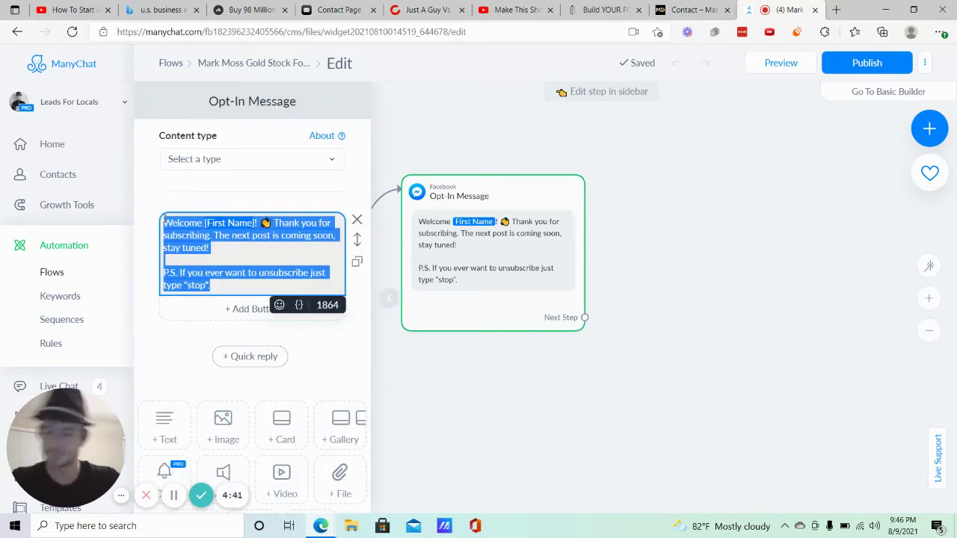
text(Hey)
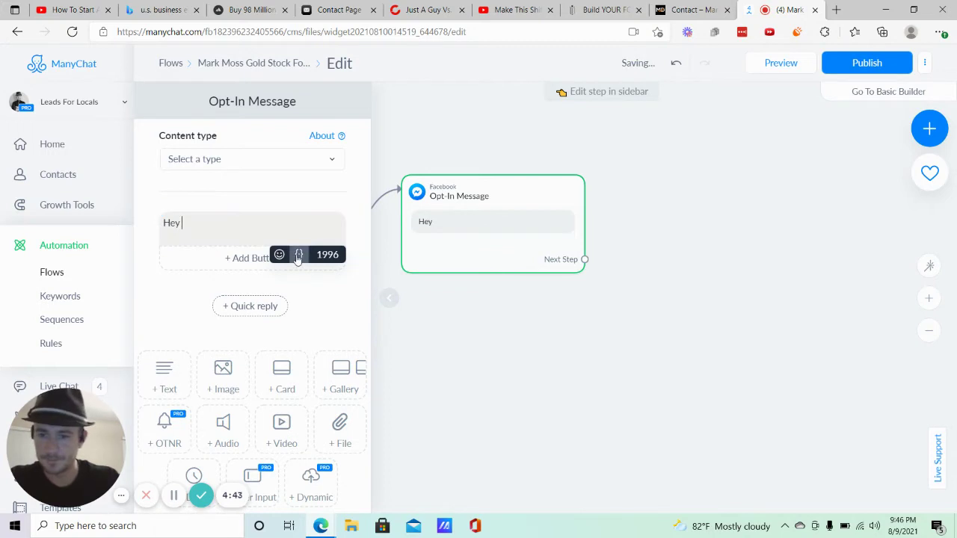
click(298, 254)
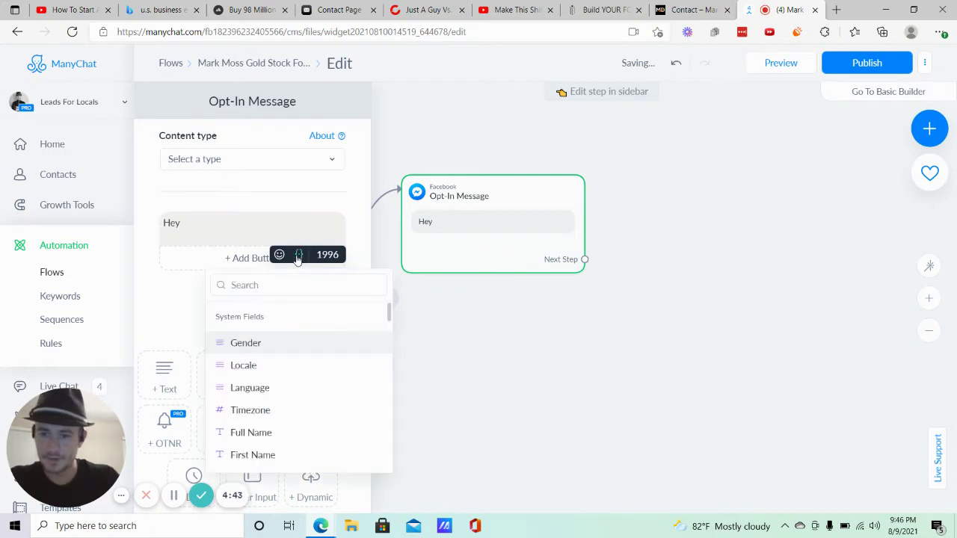
click(250, 455)
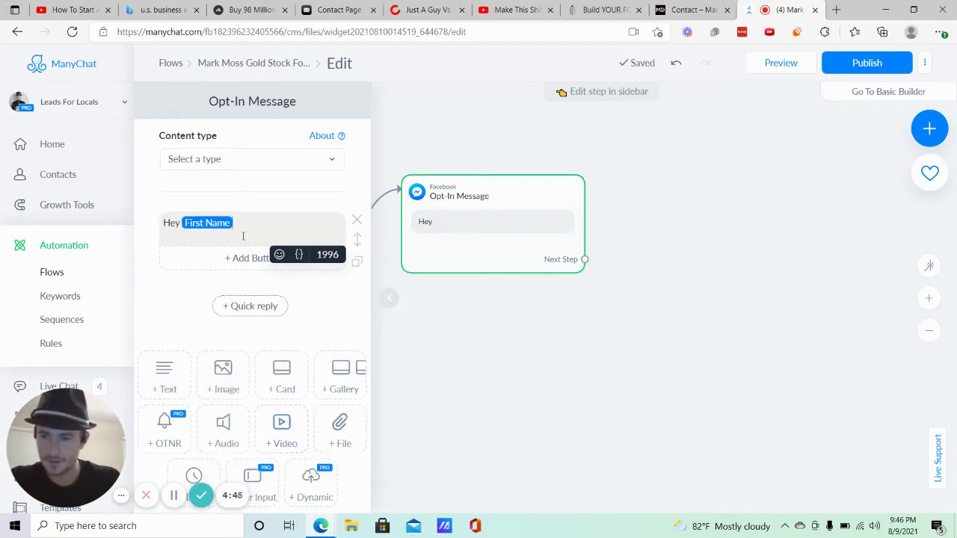
click(280, 254)
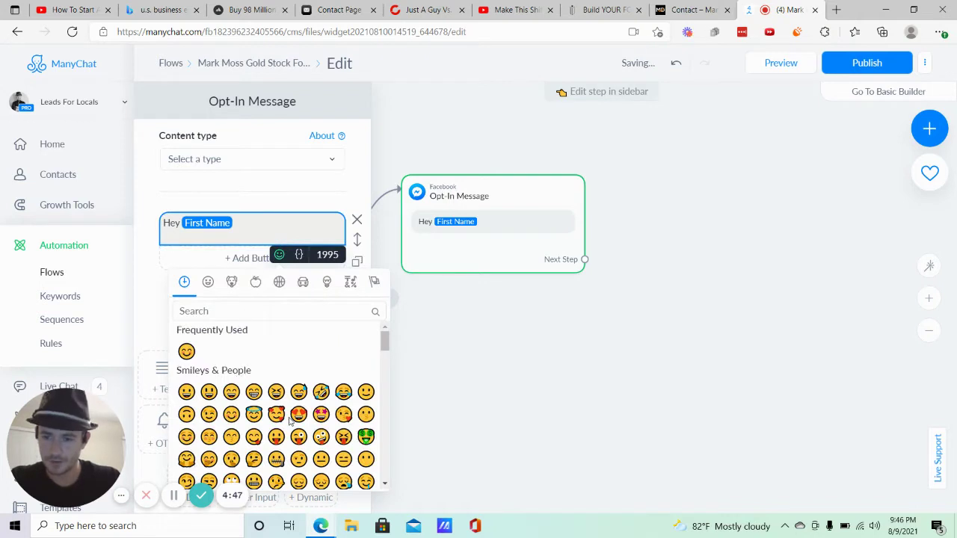
scroll(290, 423, down, 2)
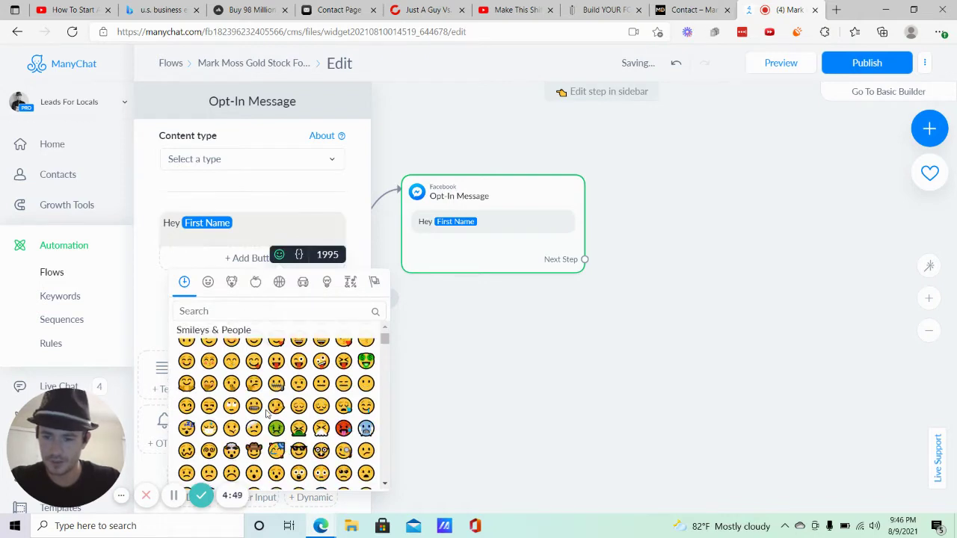
click(299, 450)
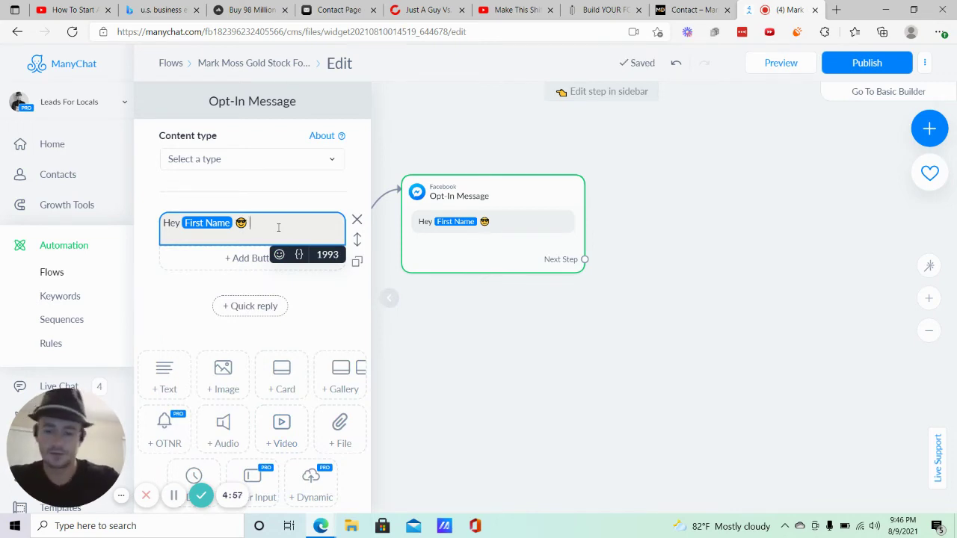
Add 'Thanks for your interest in my free report about how to build a fortune with Gold Stocks.'.
text(Thanks)
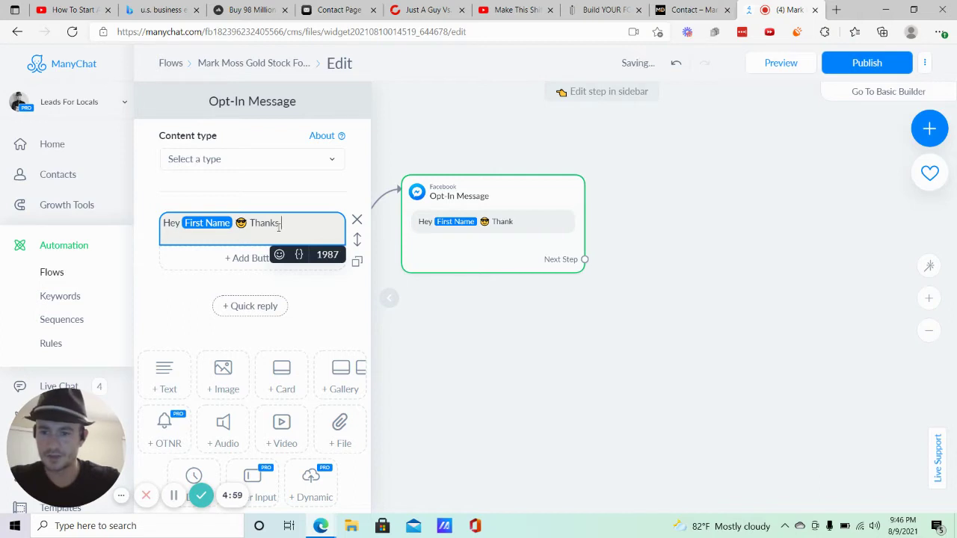
text( for your interest i)
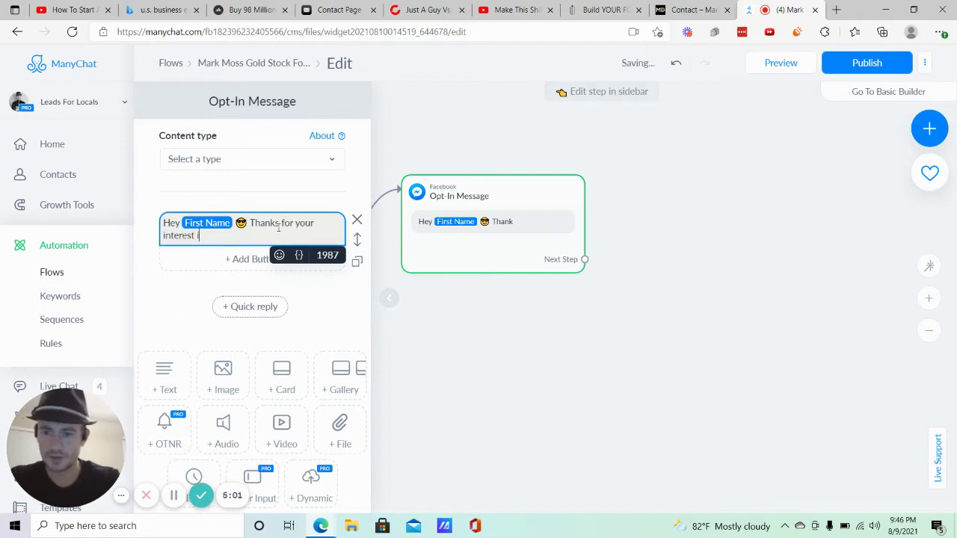
text(n my free)
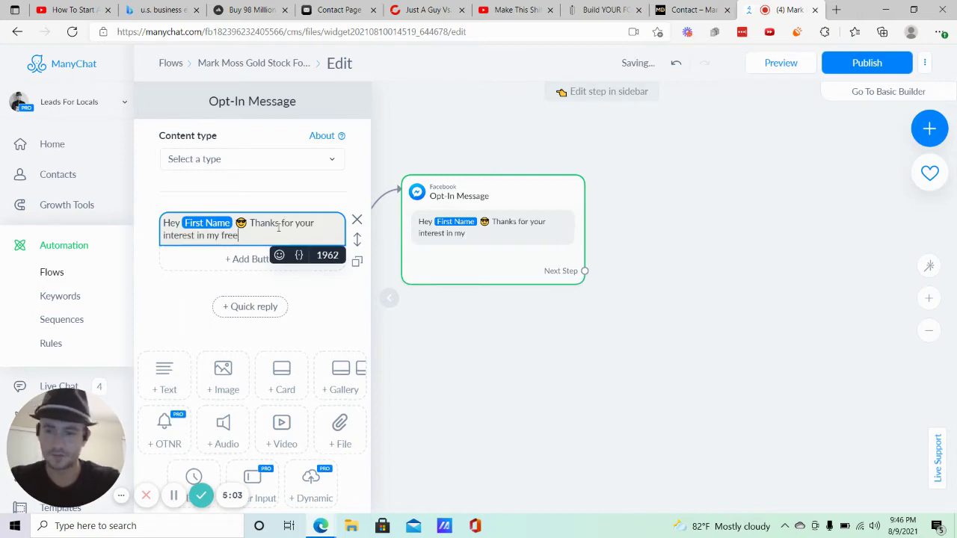
text( report about ow to)
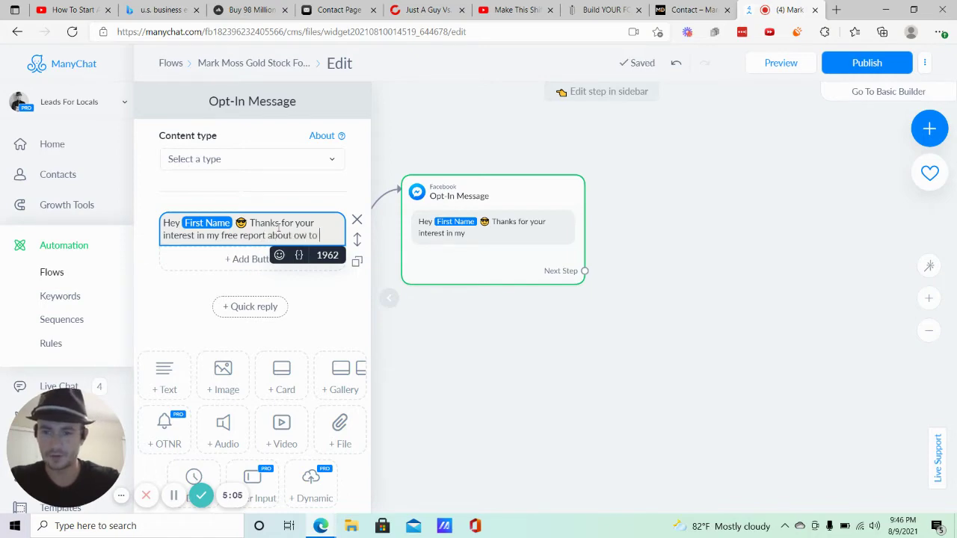
click(677, 9)
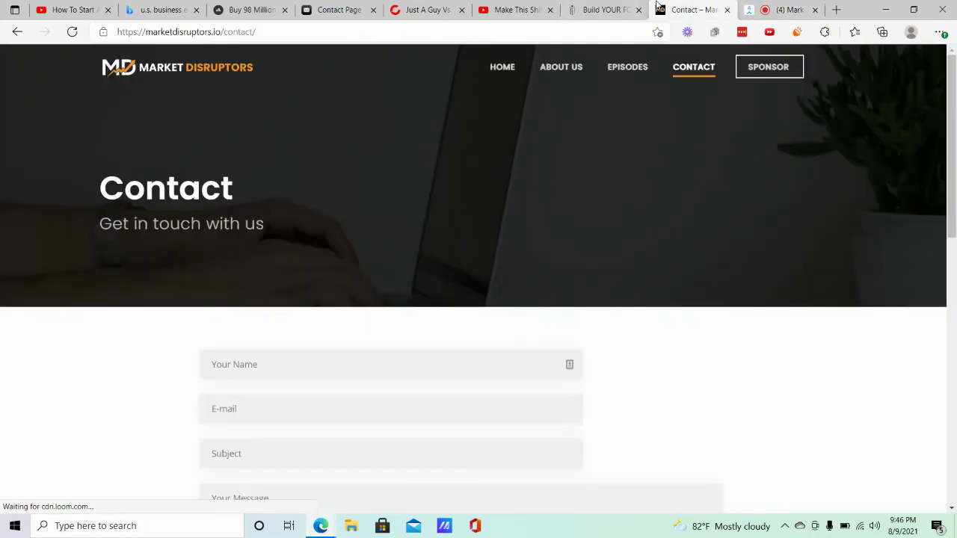
click(607, 9)
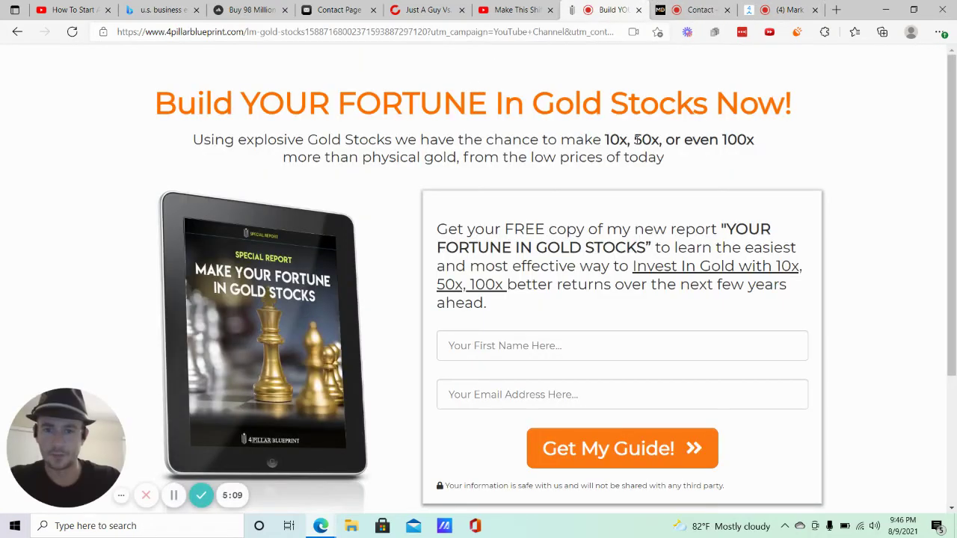
click(762, 10)
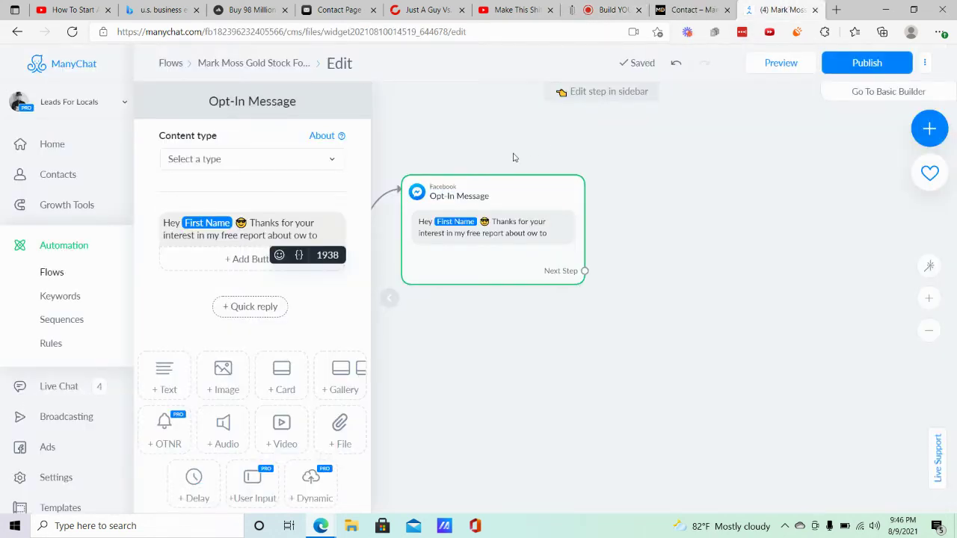
key(BackSpace)
key(BackSpace)
key(BackSpace)
key(BackSpace)
key(BackSpace)
key(BackSpace)
text(h)
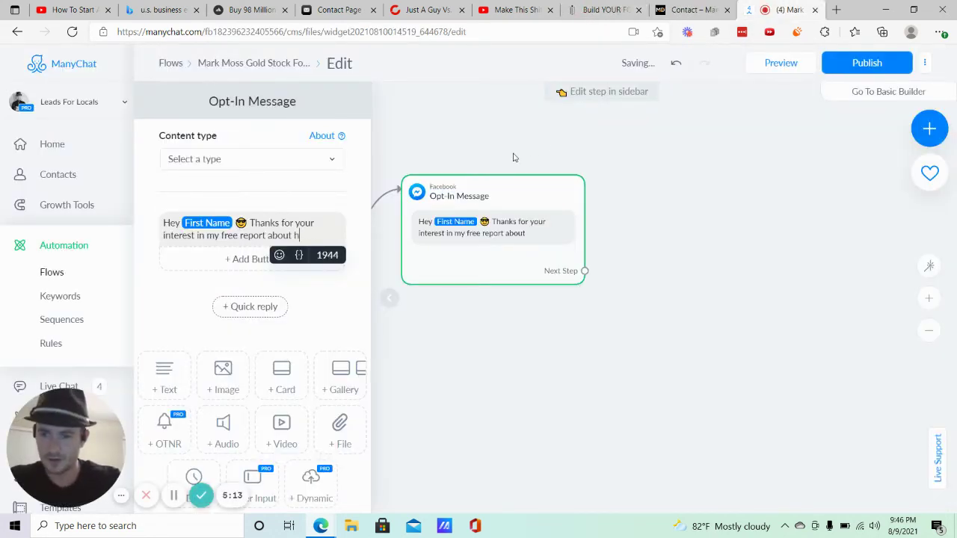
text(ow to buil)
key(BackSpace)
text(uild )
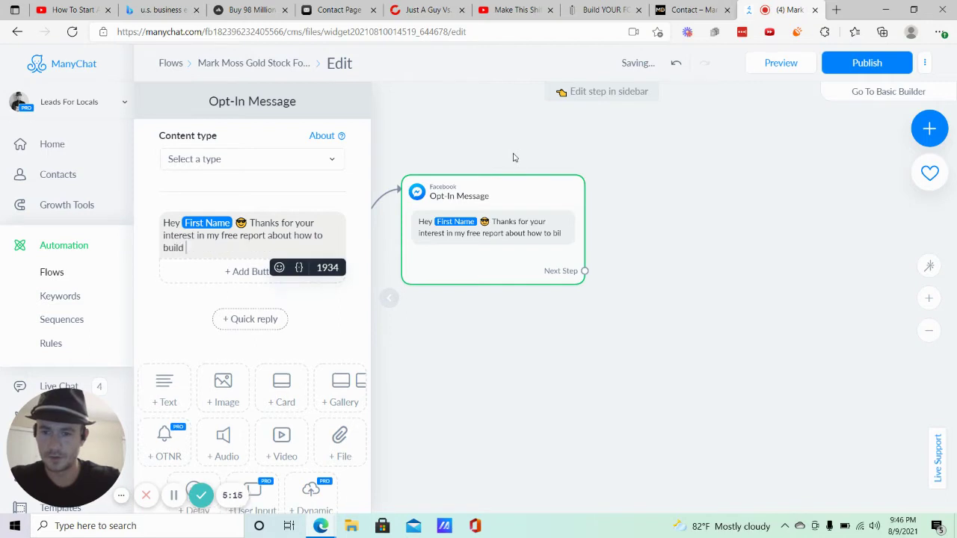
text(a fortune with )
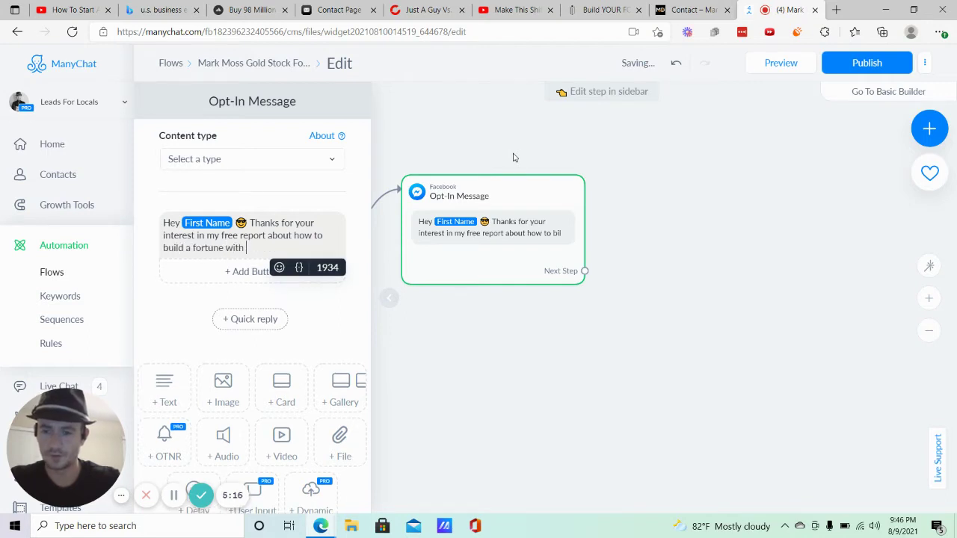
text(Gold Stocks)
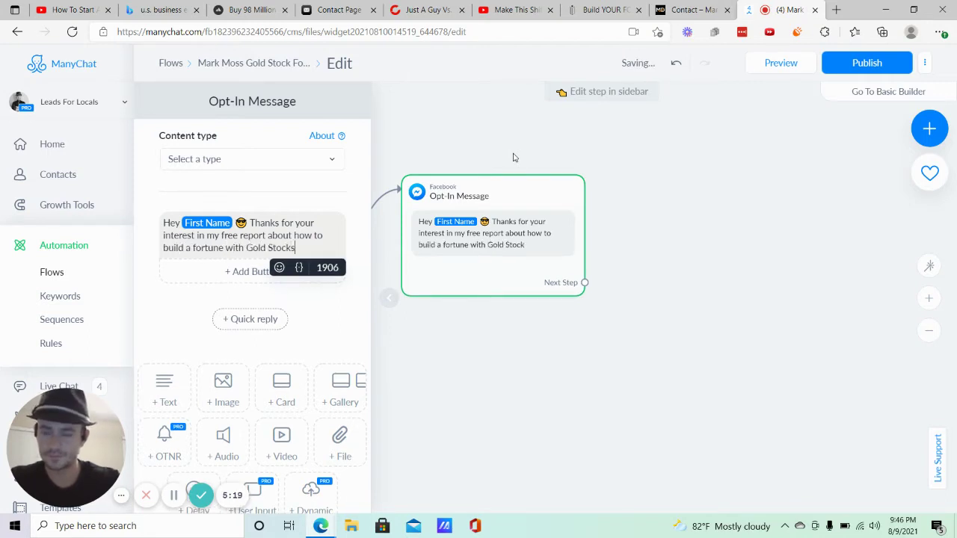
text(. click)
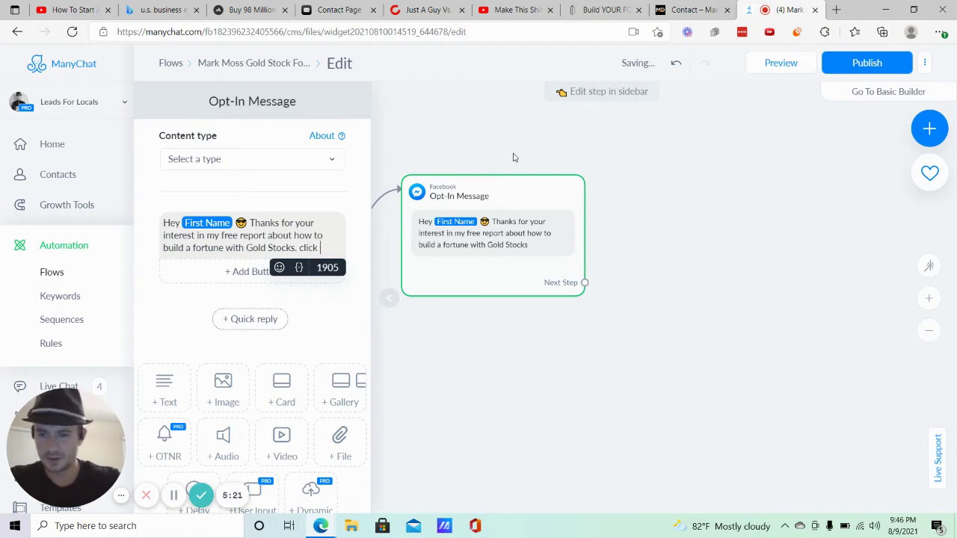
End the message with 'Click the button below to get started' and a pointing-down emoji.
key(BackSpace)
key(BackSpace)
key(BackSpace)
text(C)
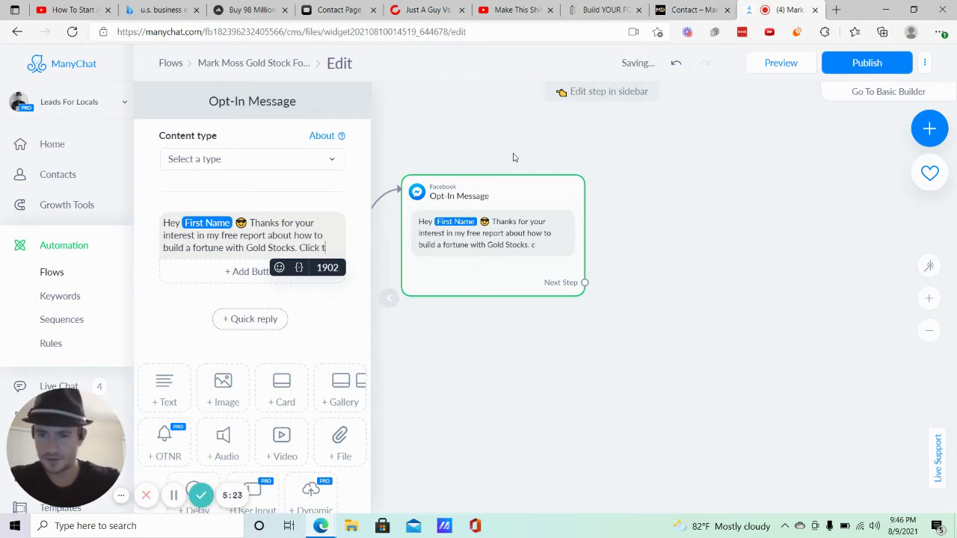
text(lick the button )
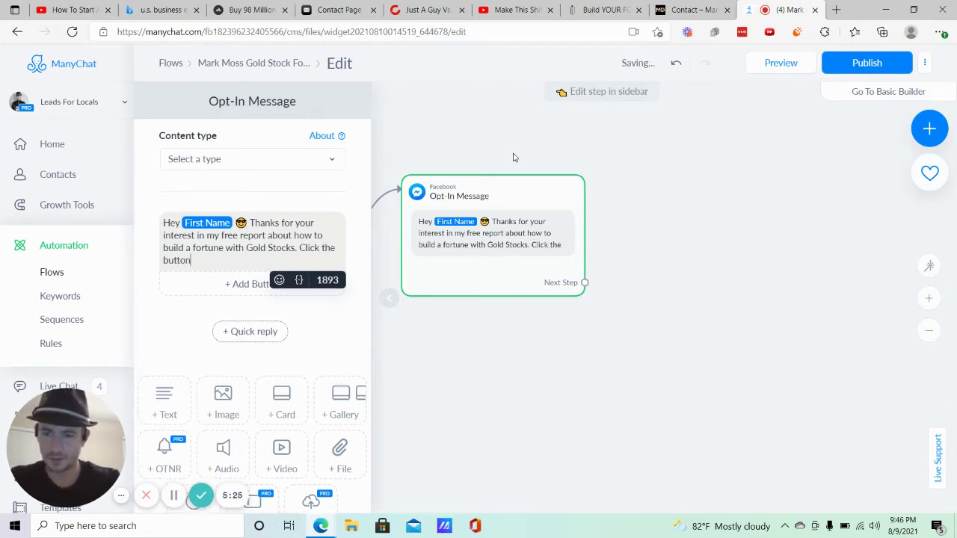
text(below to )
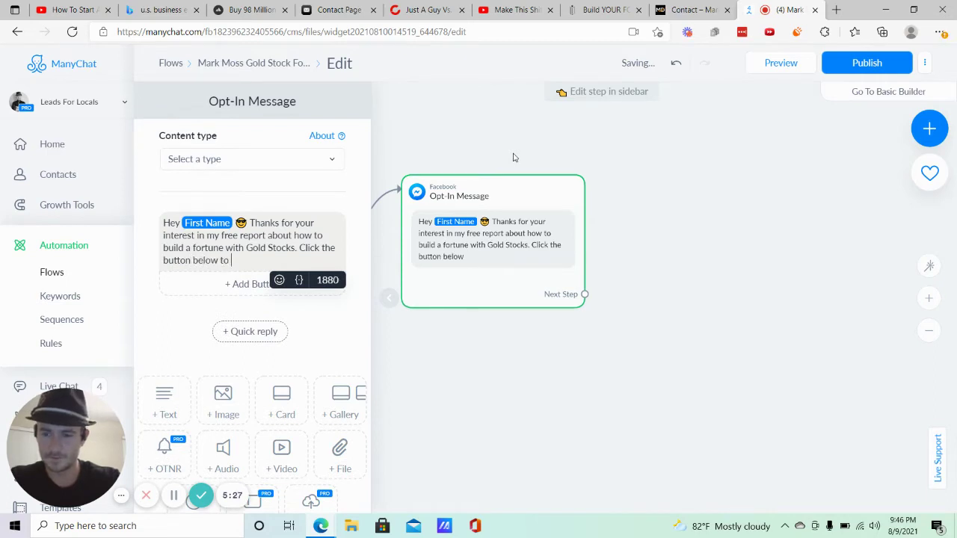
text(ga)
key(BackSpace)
text(et started)
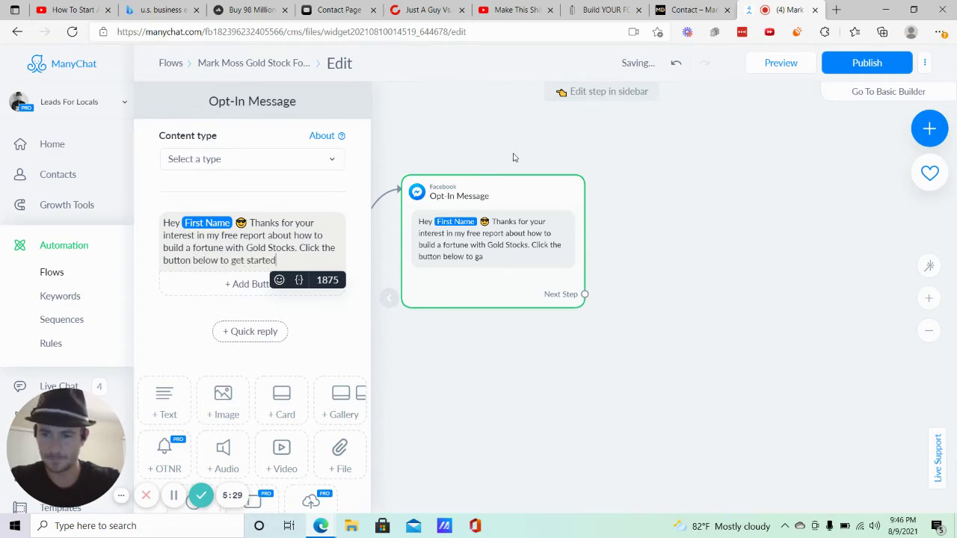
click(279, 280)
scroll(273, 419, down, 5)
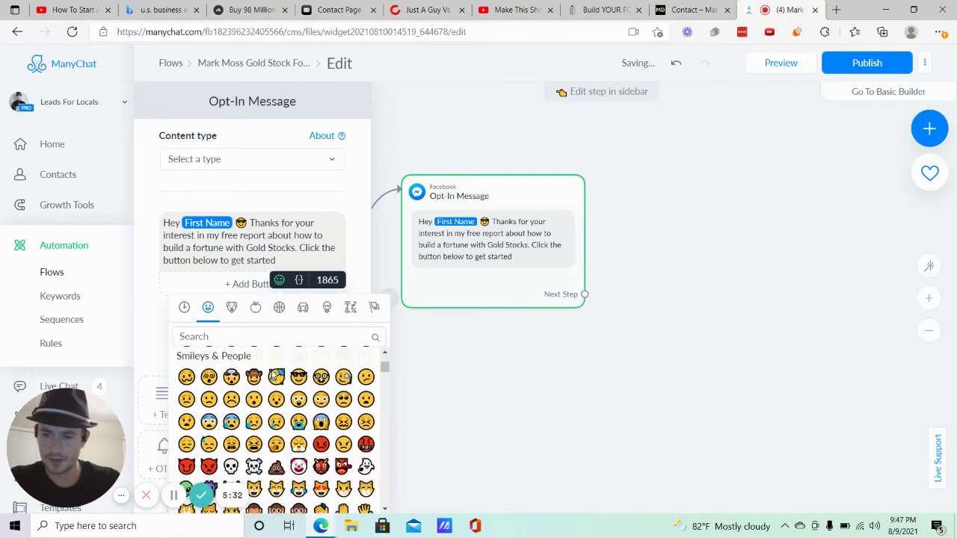
click(275, 430)
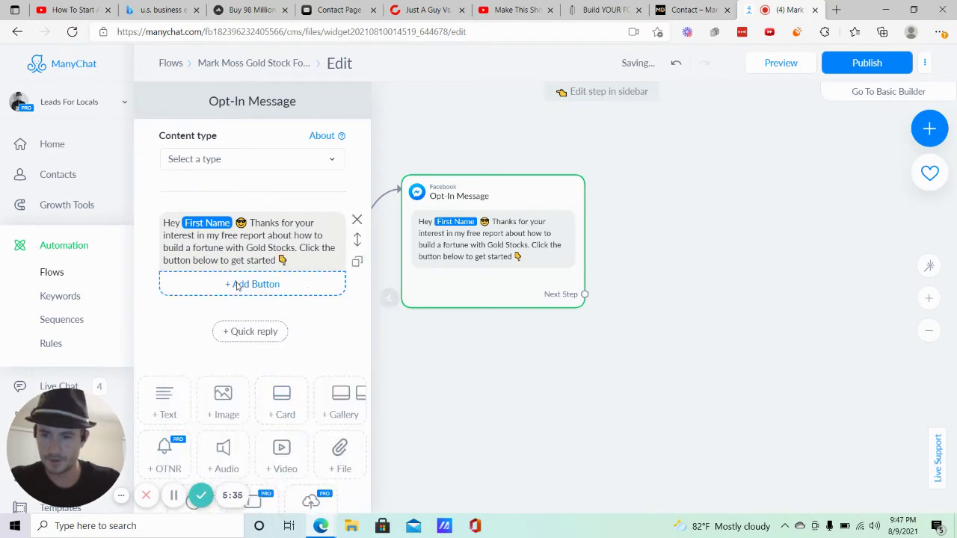
Add a 'Get Started' button under the opt-in message, prefixed with a right-arrow emoji.
click(252, 284)
text(Get Started)
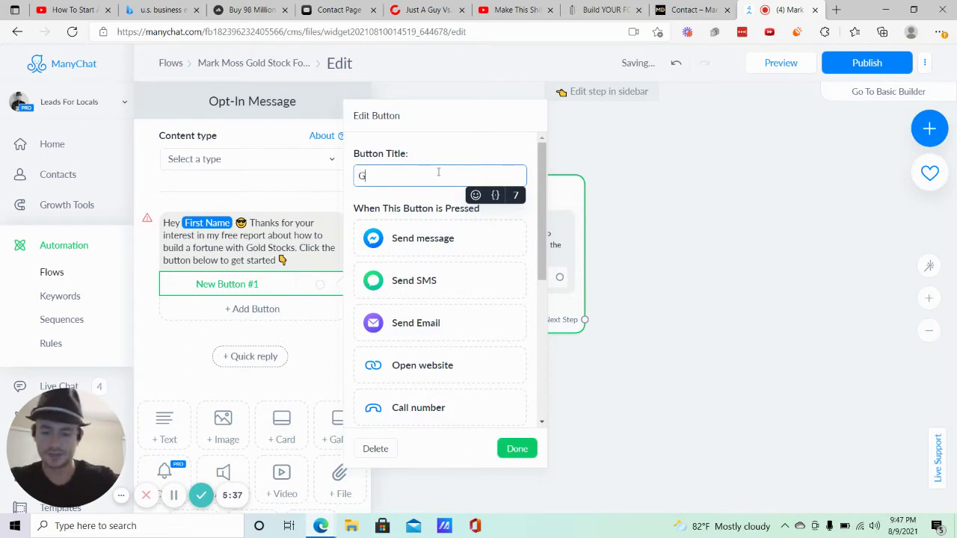
click(359, 177)
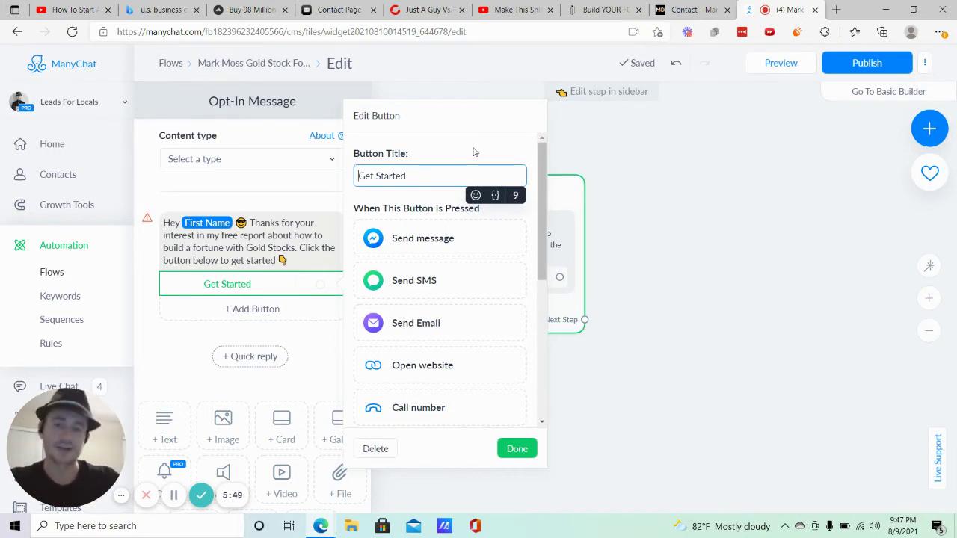
click(475, 195)
scroll(438, 341, down, 10)
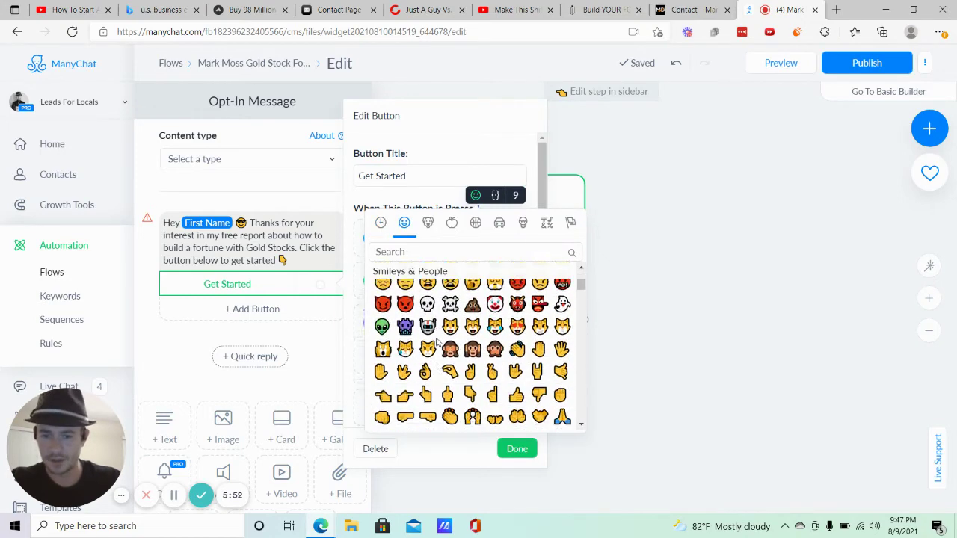
scroll(448, 348, down, 10)
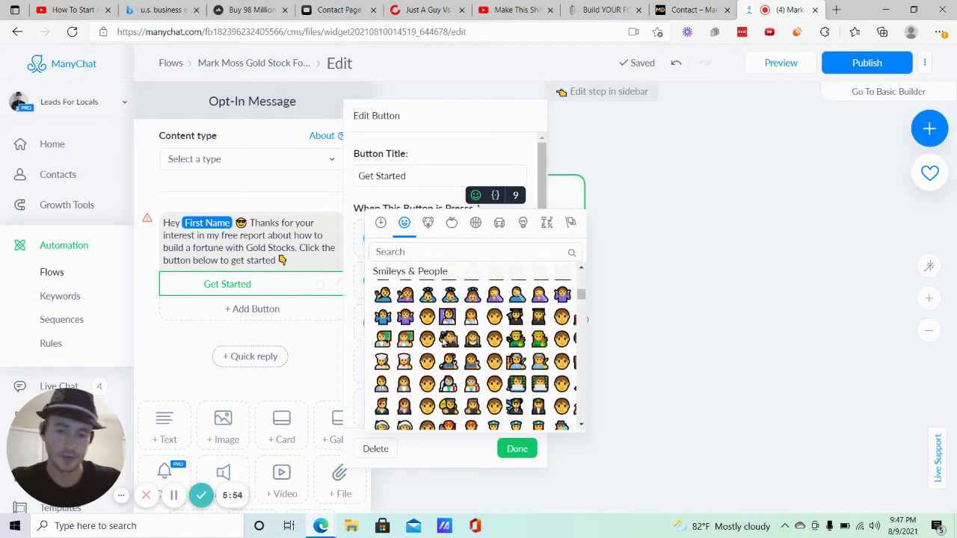
scroll(428, 338, down, 10)
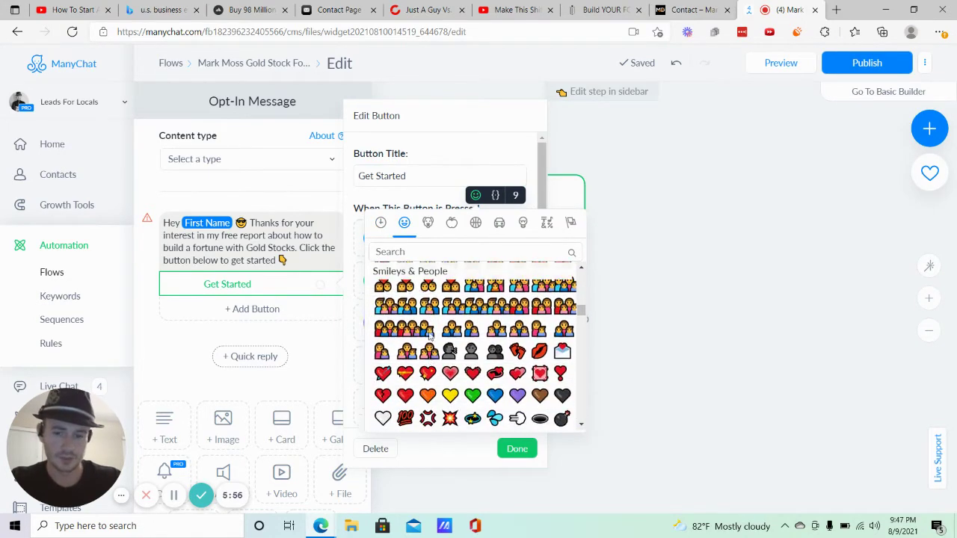
scroll(429, 338, down, 5)
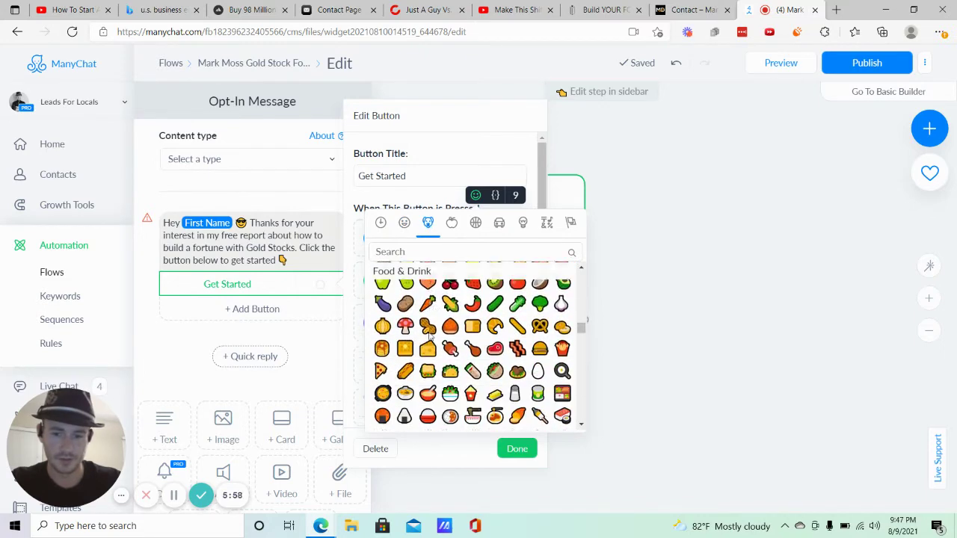
click(428, 251)
text(arr)
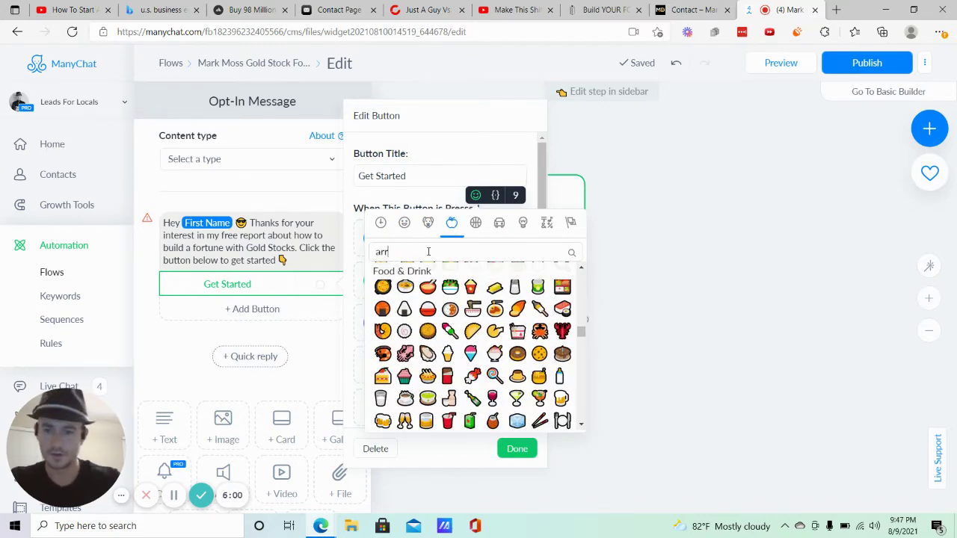
key(BackSpace)
key(BackSpace)
key(BackSpace)
text(right arr)
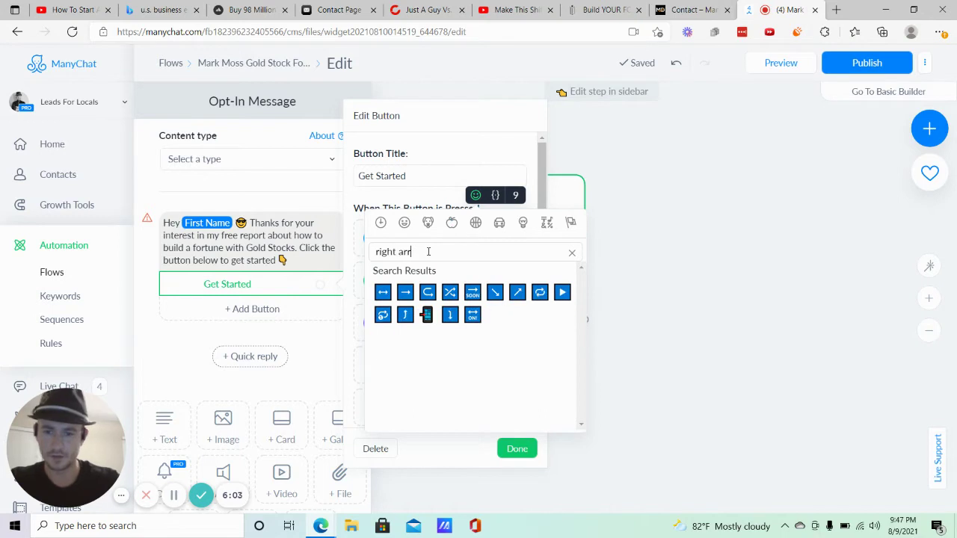
click(406, 292)
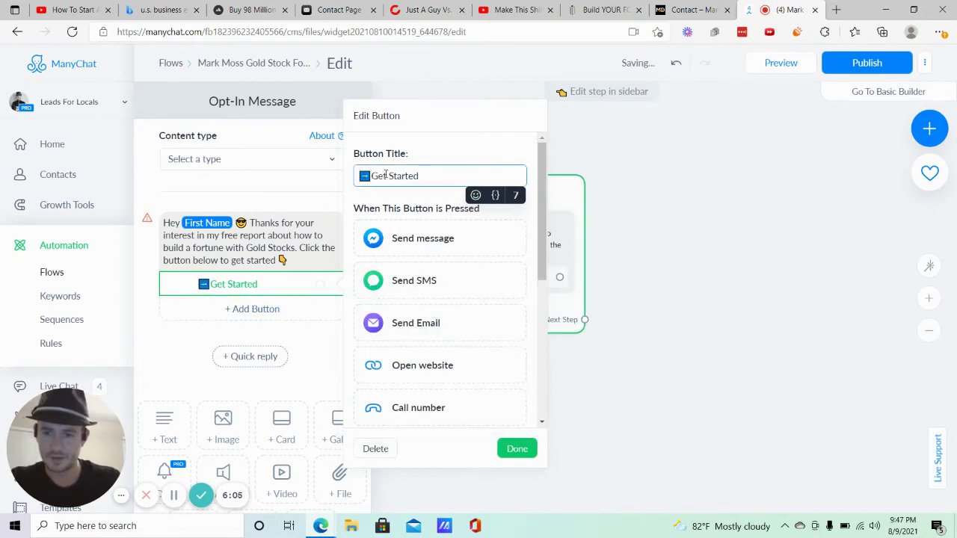
click(668, 237)
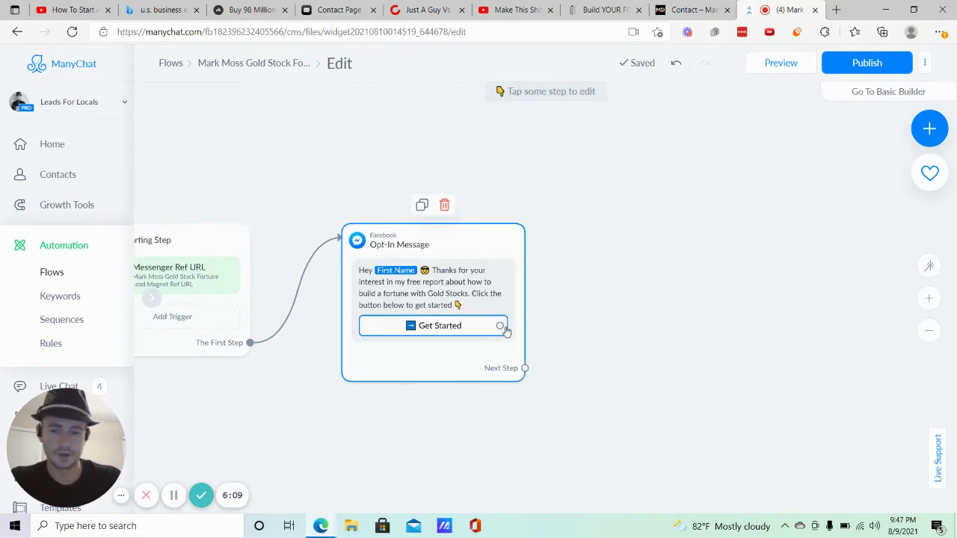
Link the Get Started button to a new Facebook Send Message step with content type Other.
drag(500, 326, 608, 262)
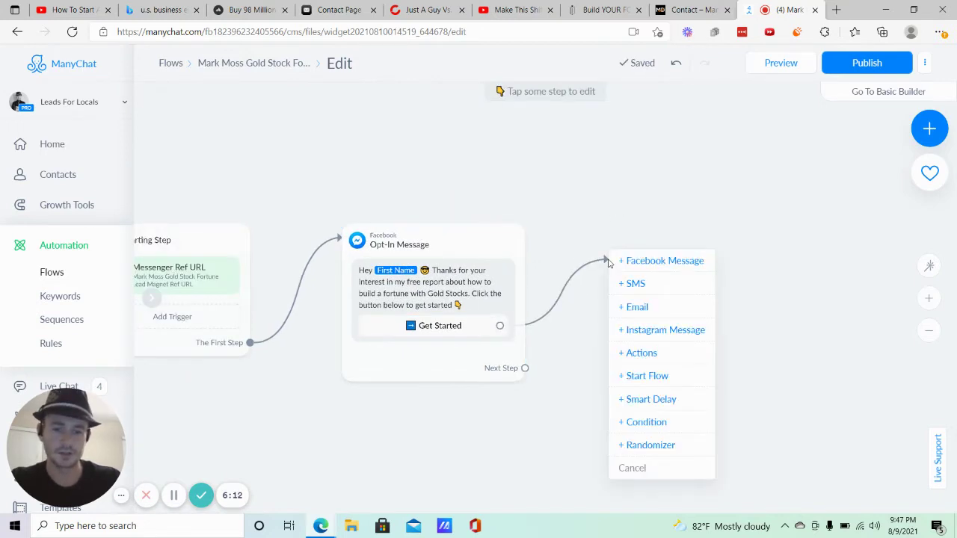
click(649, 261)
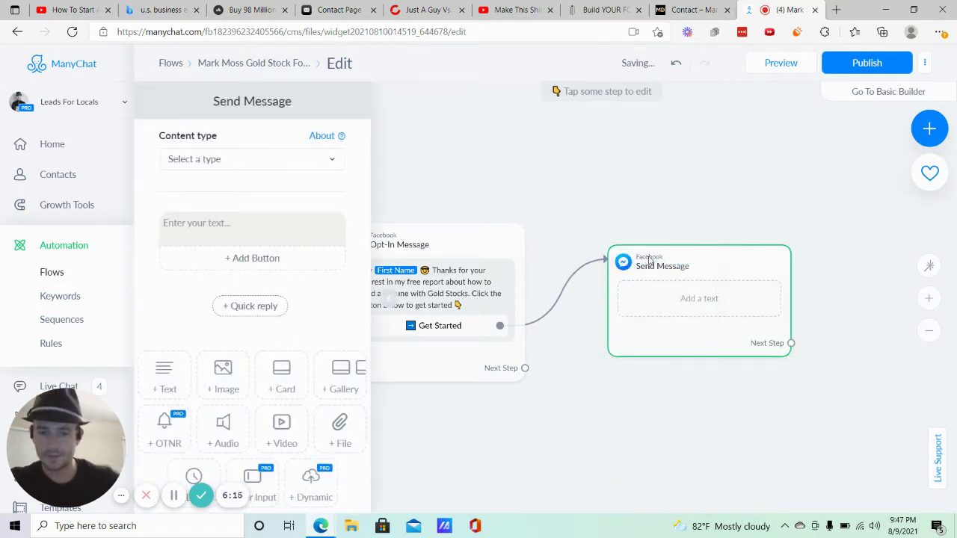
click(214, 158)
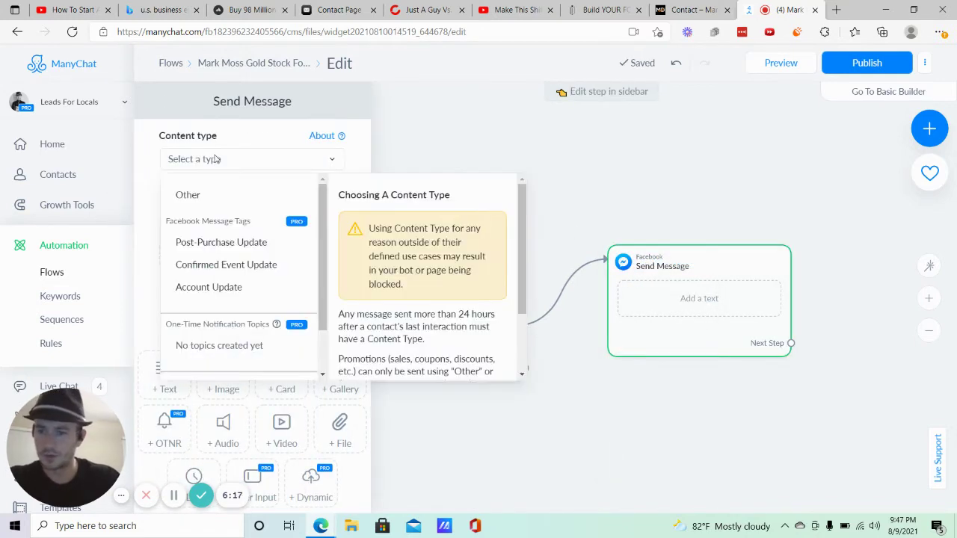
click(196, 195)
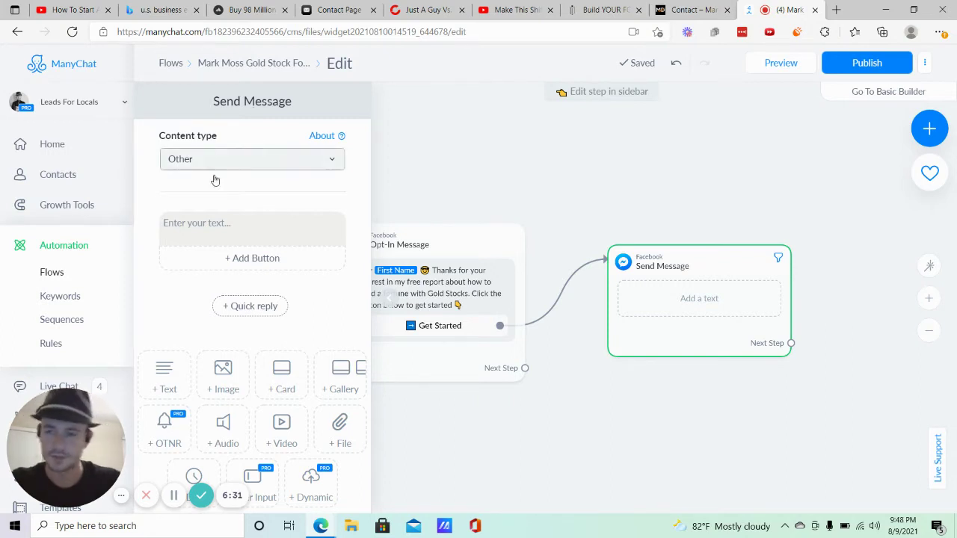
scroll(239, 285, down, 1)
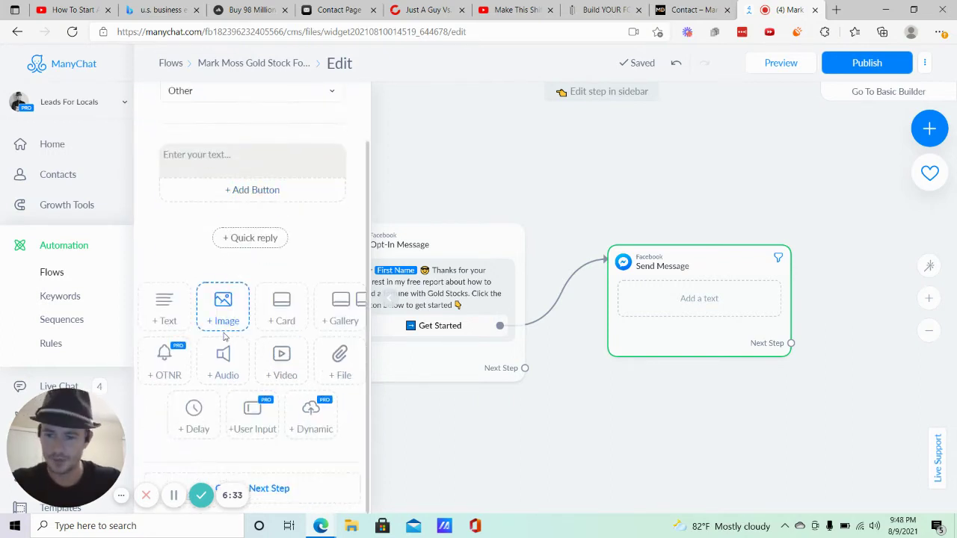
Put a 3-second typing delay above the text 'Awesome. You're going to lea', then view the landing page.
click(210, 413)
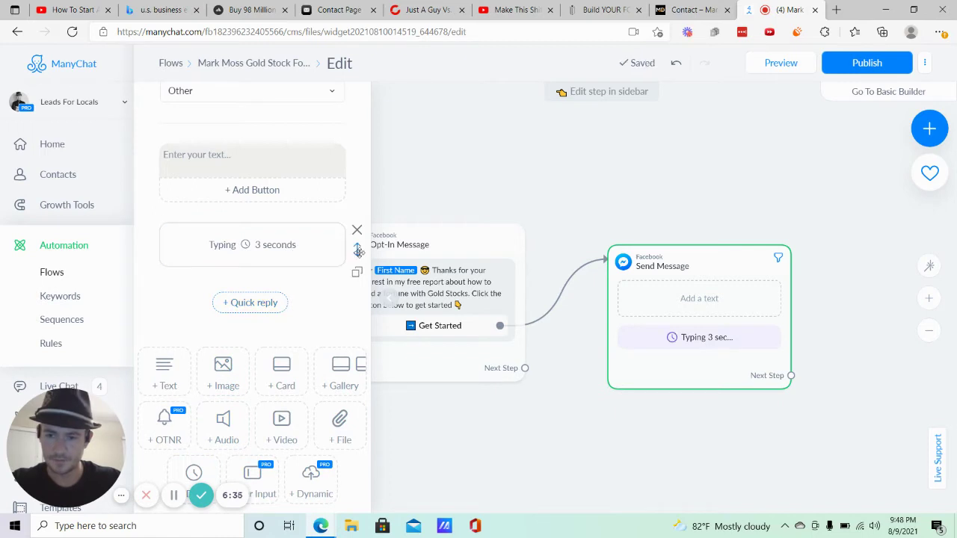
drag(356, 251, 326, 145)
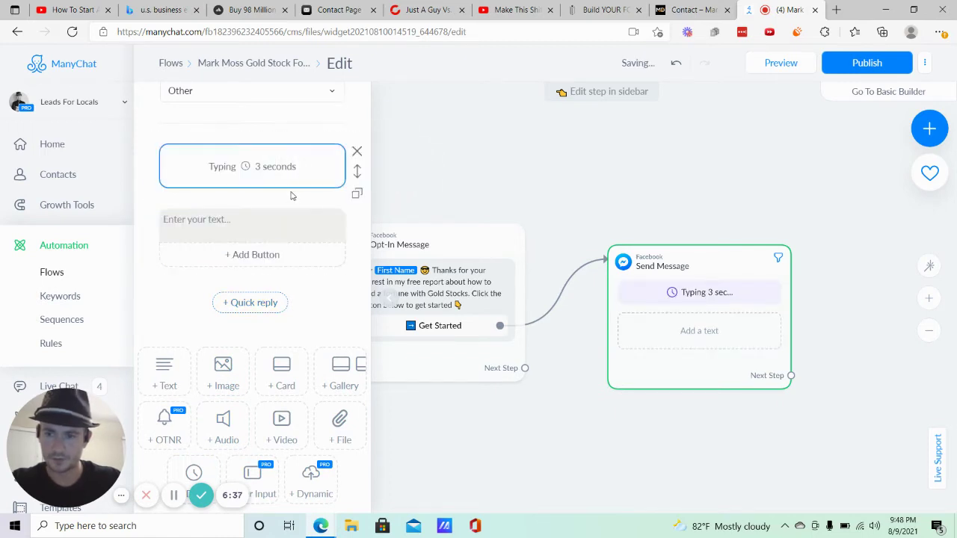
click(258, 218)
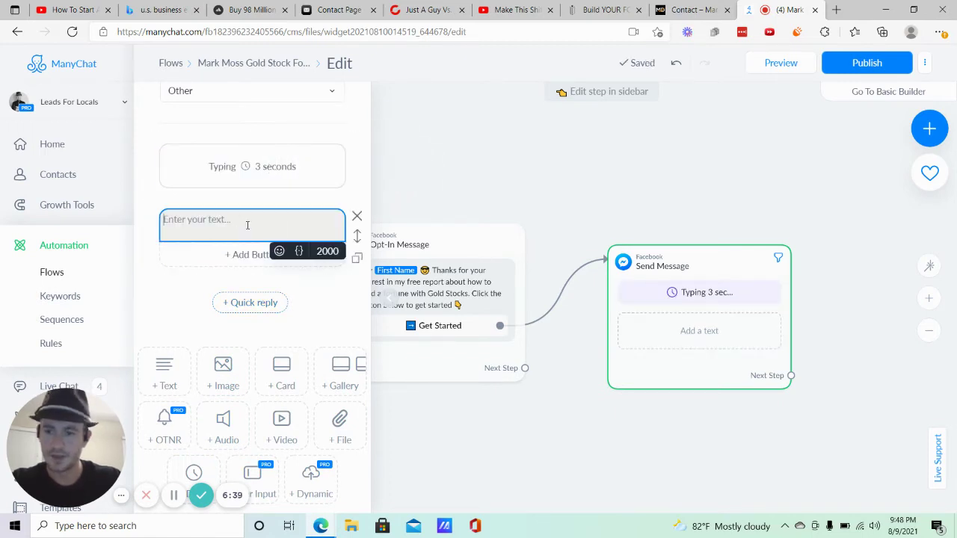
text(A)
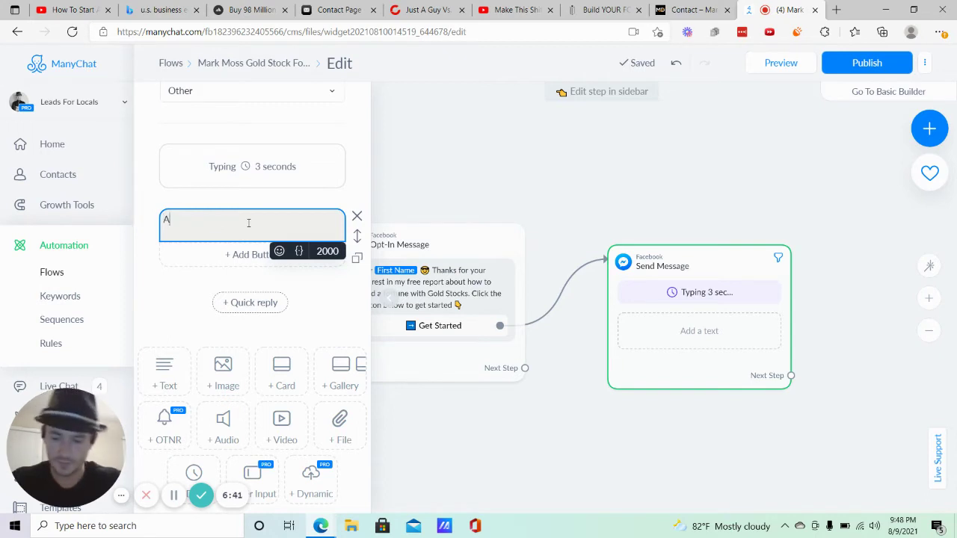
text(wesome)
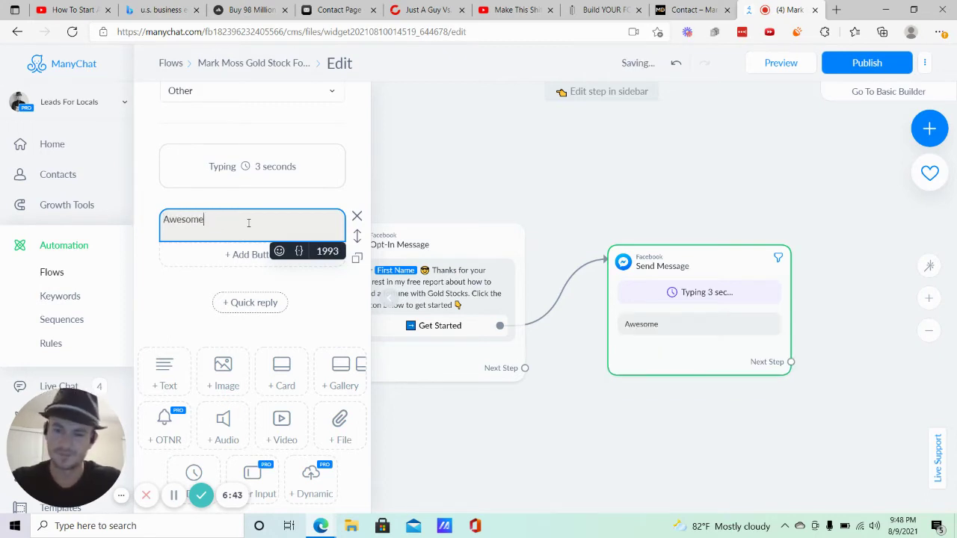
text(. You're going to)
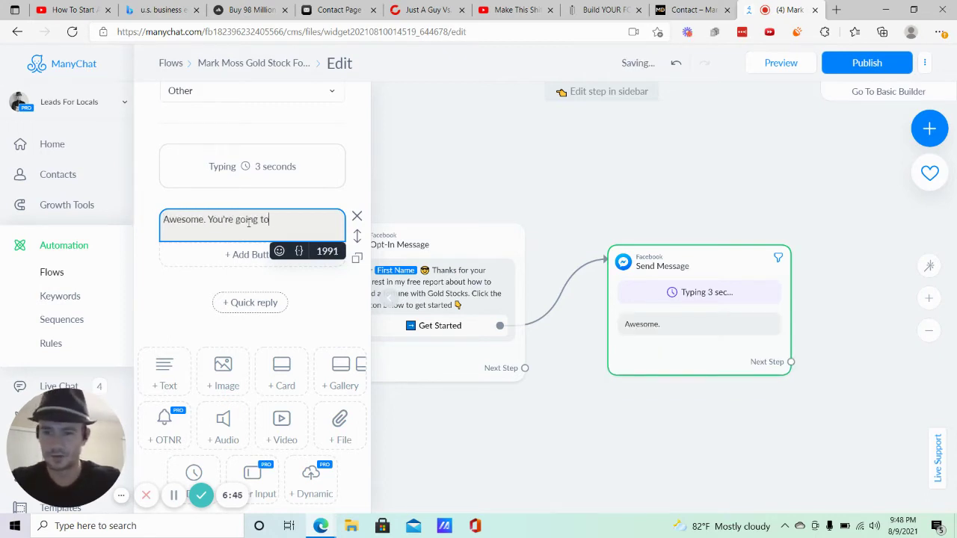
text( learn)
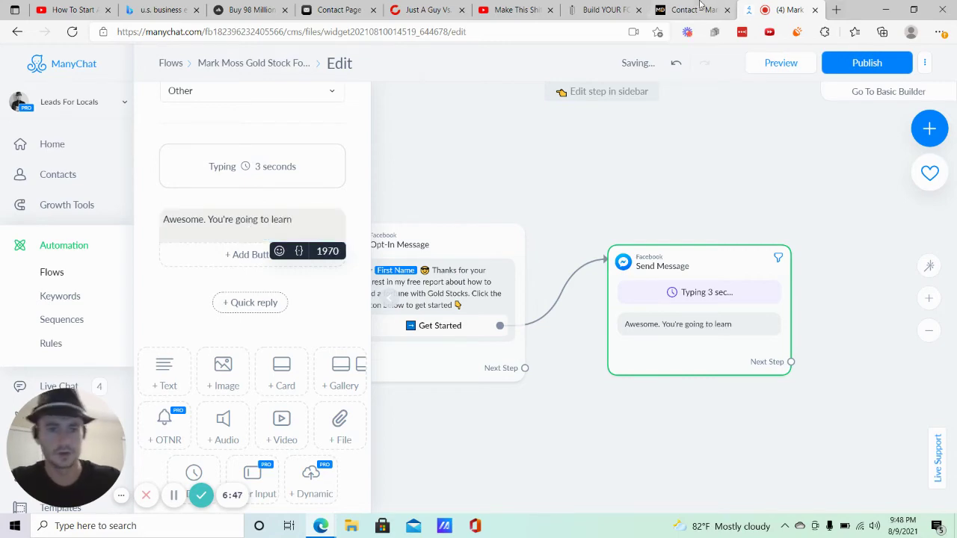
click(605, 9)
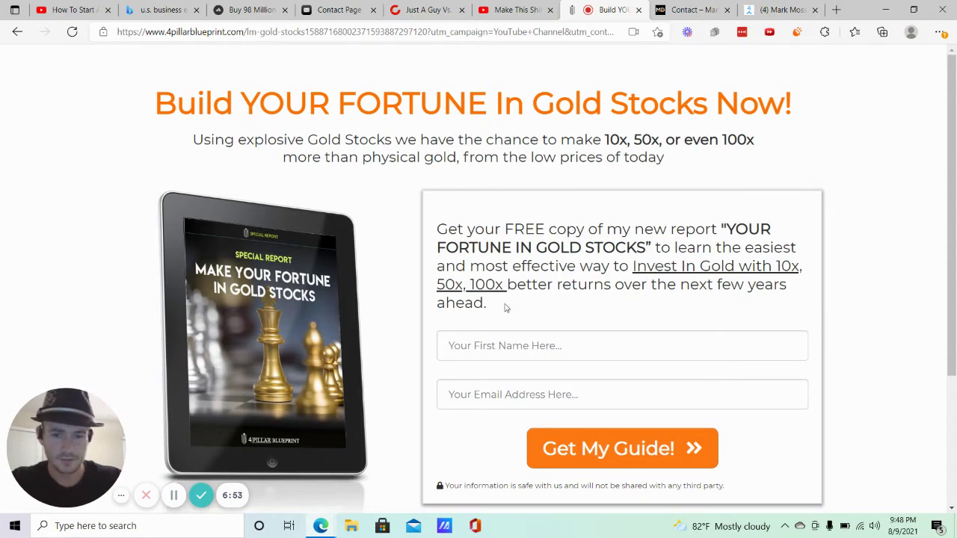
Select the landing-page description from 'to learn' through 'ahead.' and return to ManyChat.
drag(506, 308, 654, 250)
key(ctrl+c)
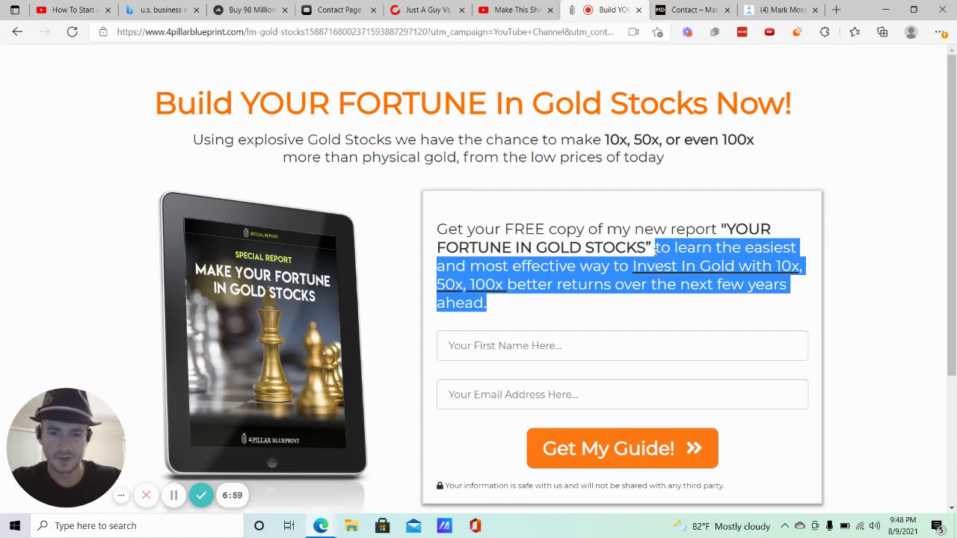
click(777, 10)
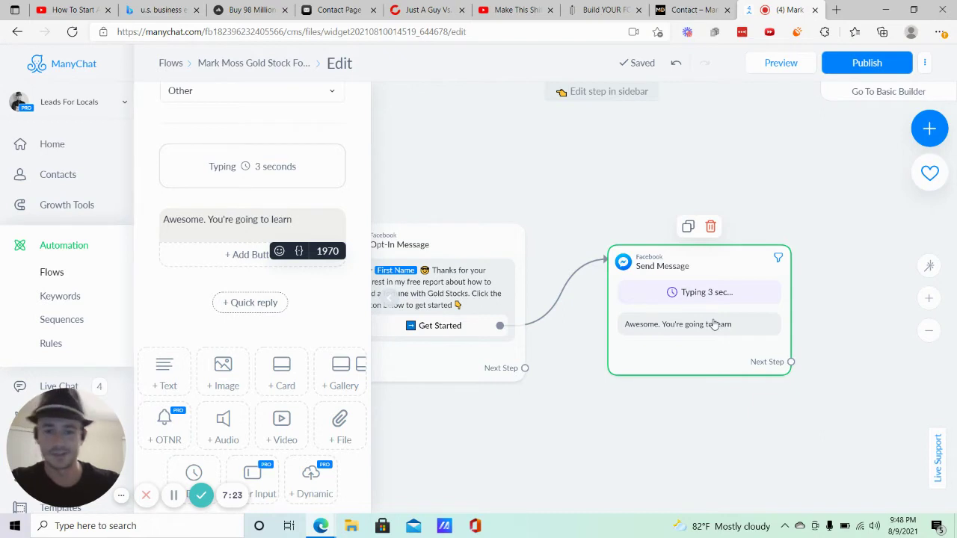
Replace the follow-up's closing words with the copied landing-page description and lowercase 'invest'.
click(303, 221)
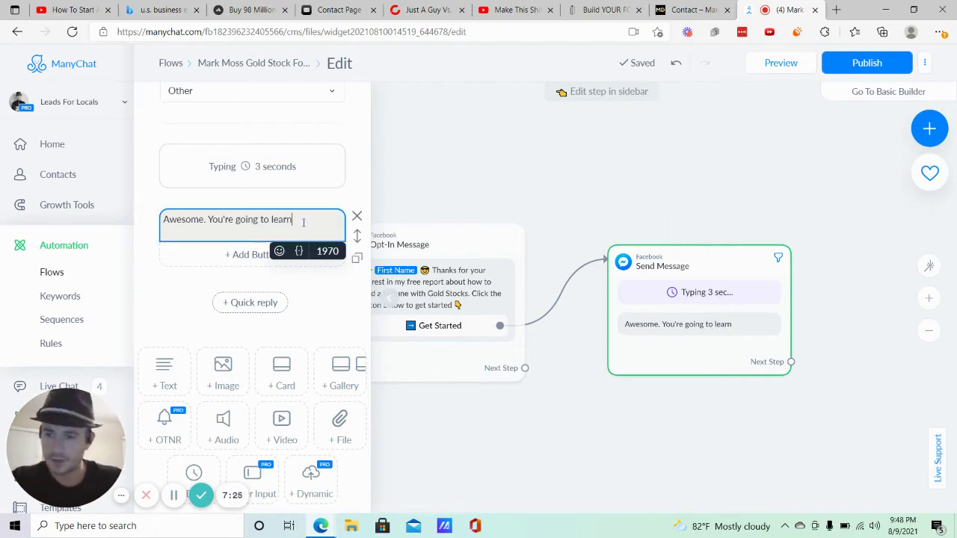
drag(291, 219, 261, 219)
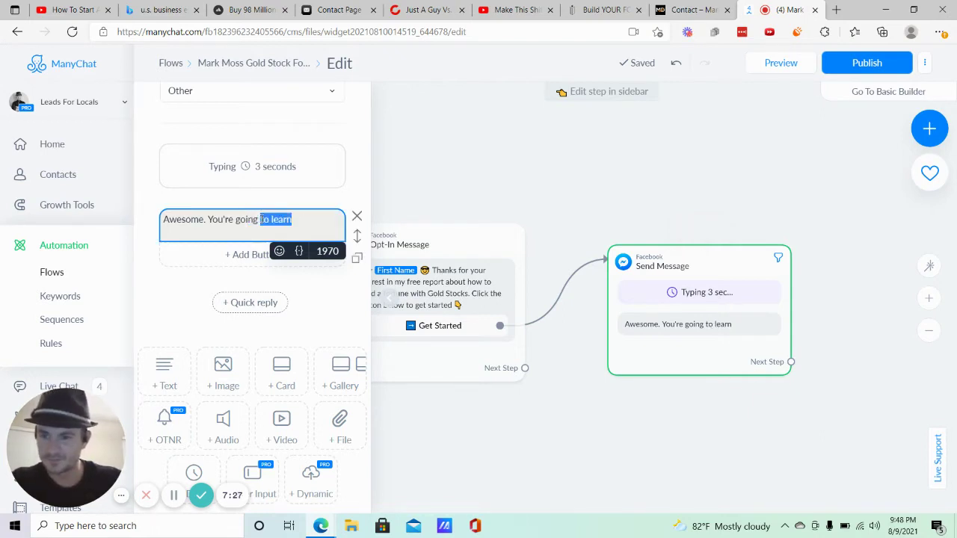
key(ctrl+v)
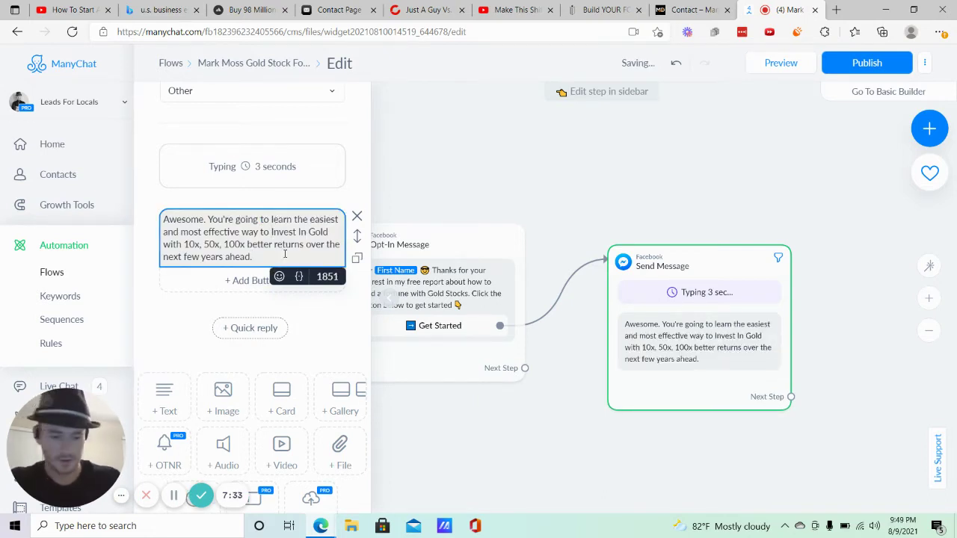
key(BackSpace)
text(i)
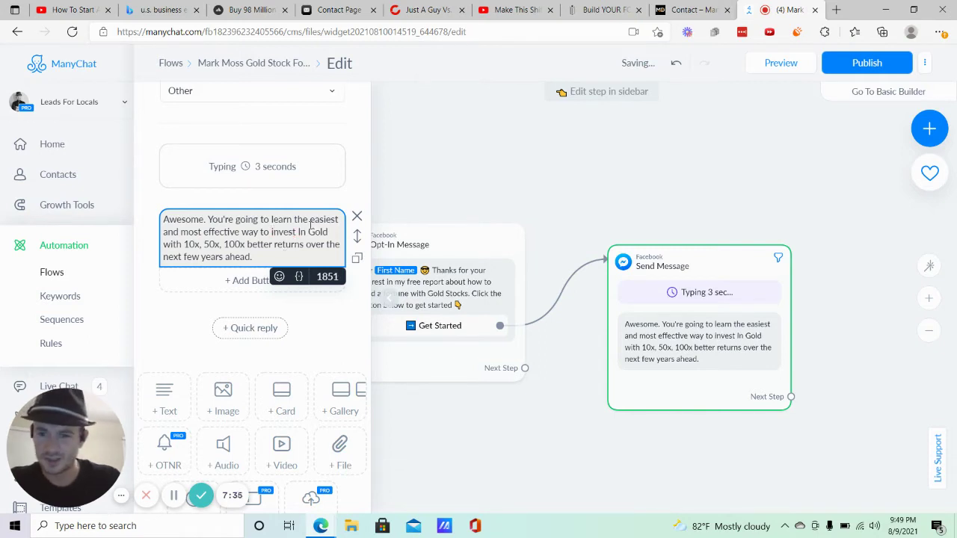
Lowercase 'in gold', drop the trailing space, and change 'You're going to learn' to 'It's going to teach you'.
click(298, 232)
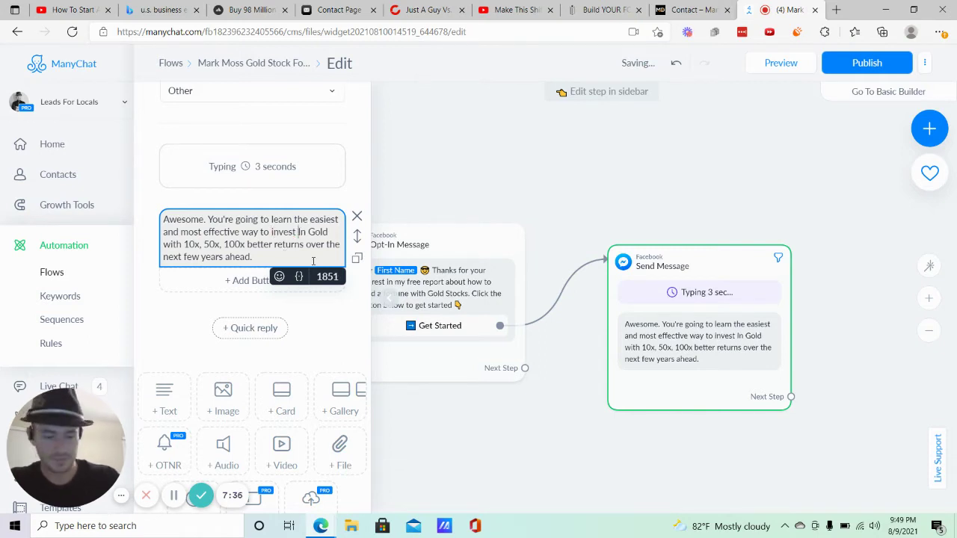
text(i)
key(Delete)
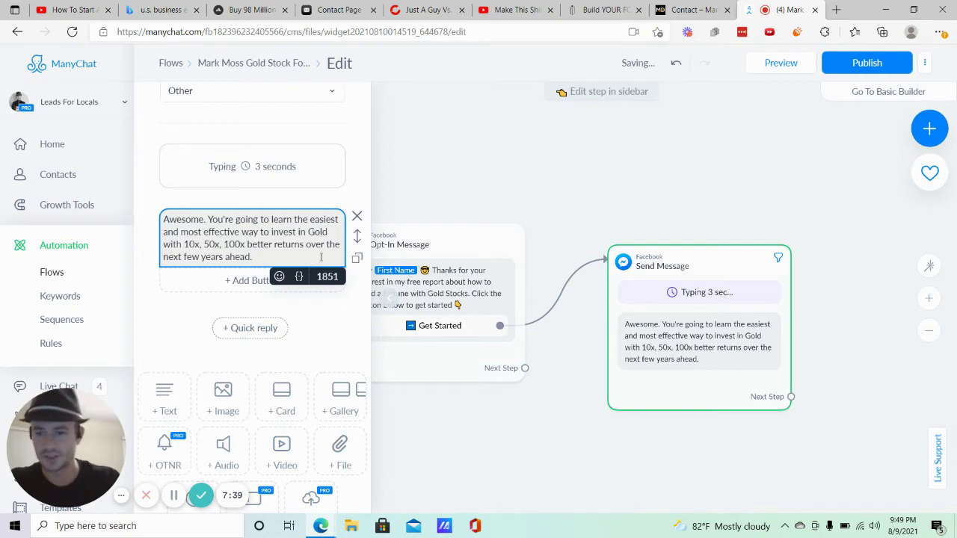
click(312, 231)
text(g)
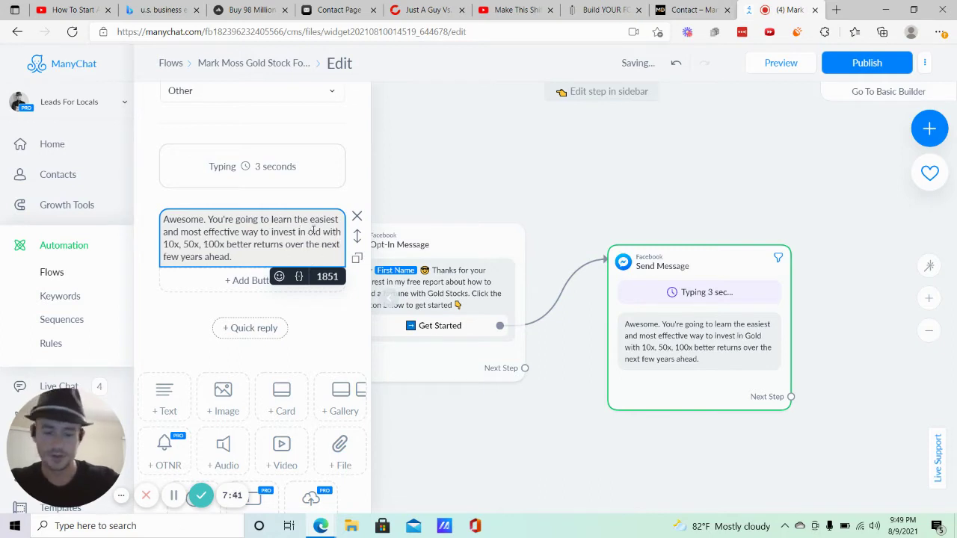
key(Delete)
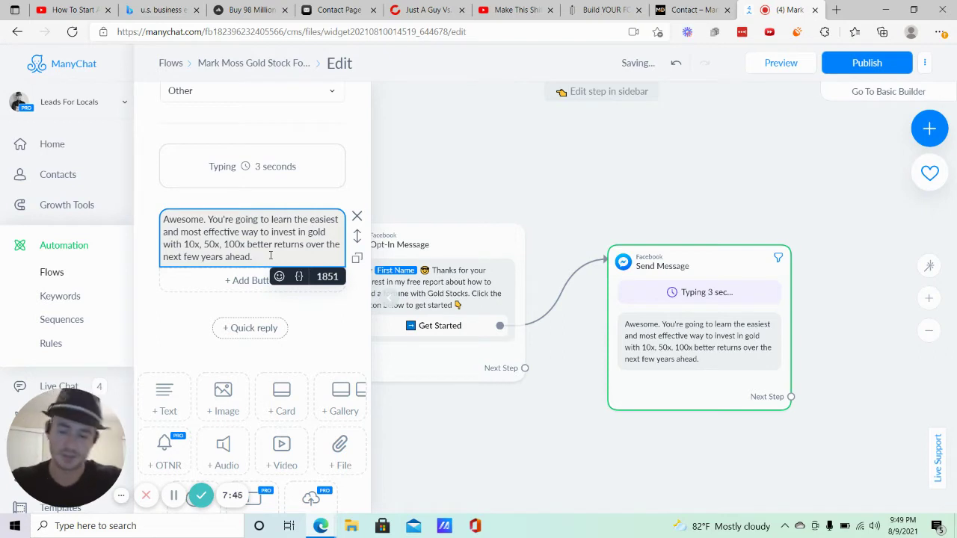
key(BackSpace)
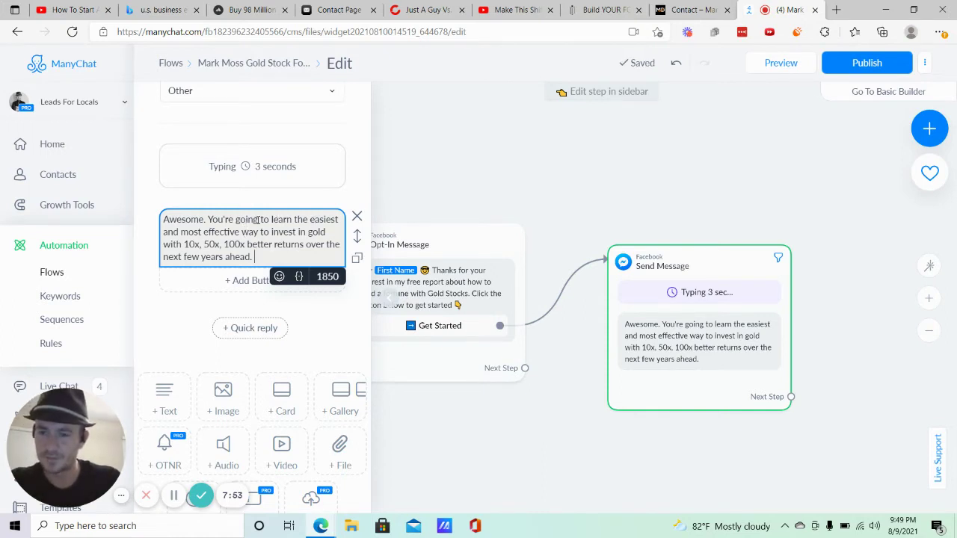
drag(291, 219, 207, 218)
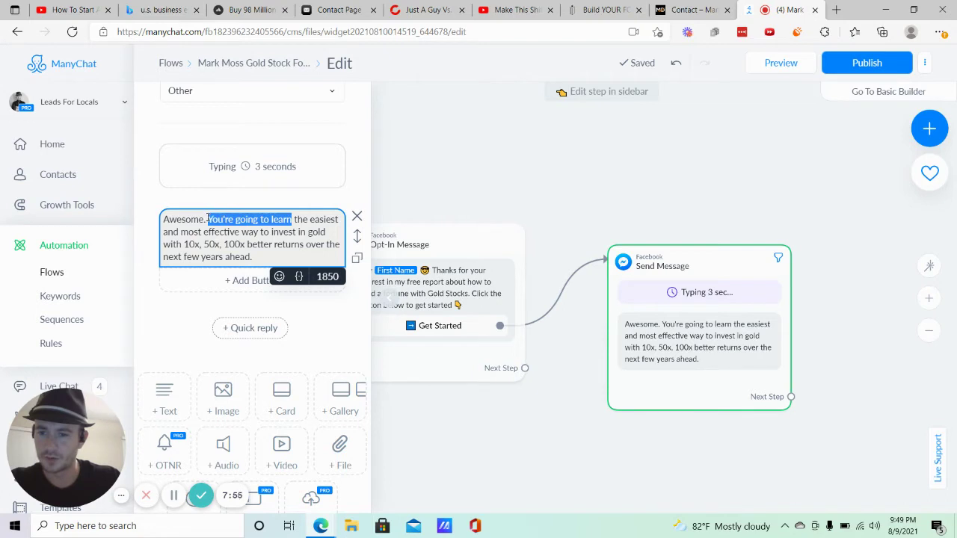
text(It's)
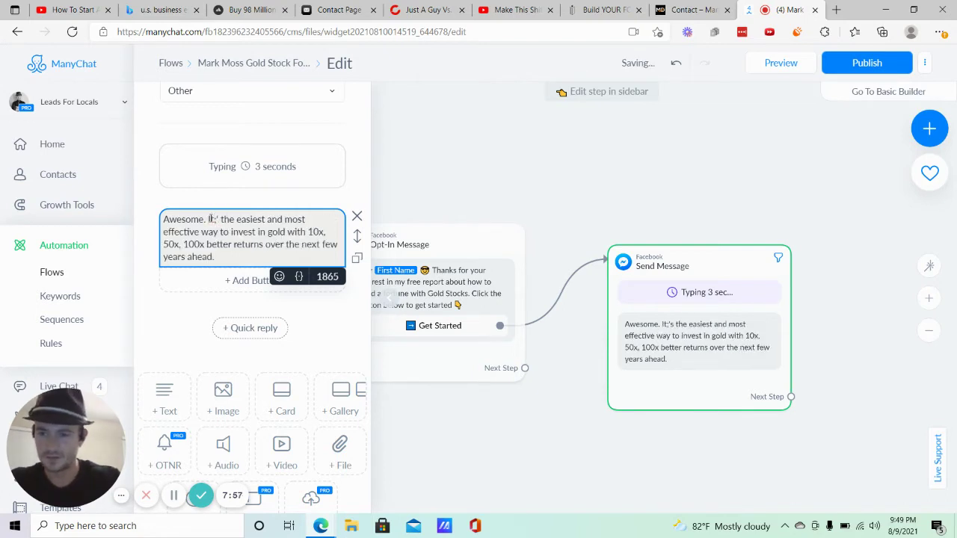
text( going to)
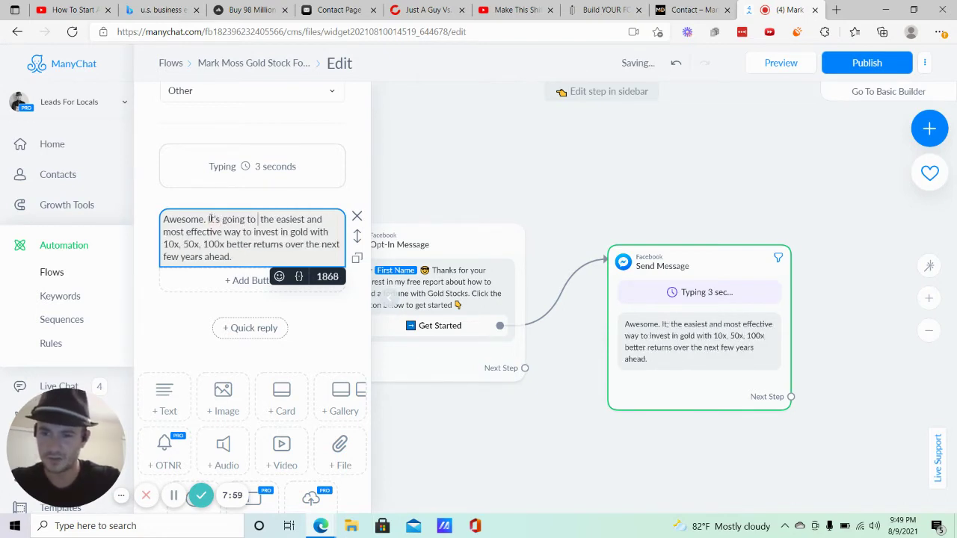
text( teach you)
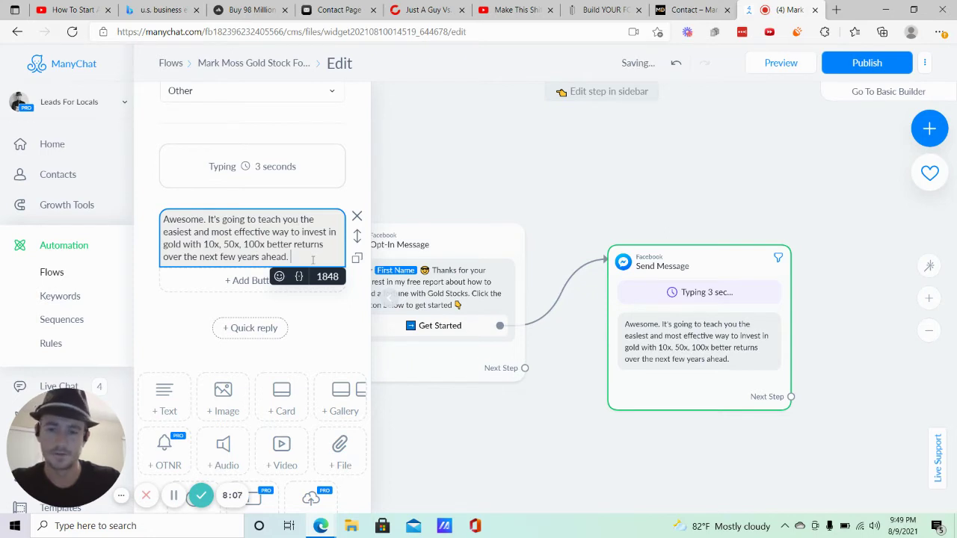
Add a paragraph: 'What's the best email address to send your free report to?' with the Facebook-email confirmation note.
key(Return)
key(Return)
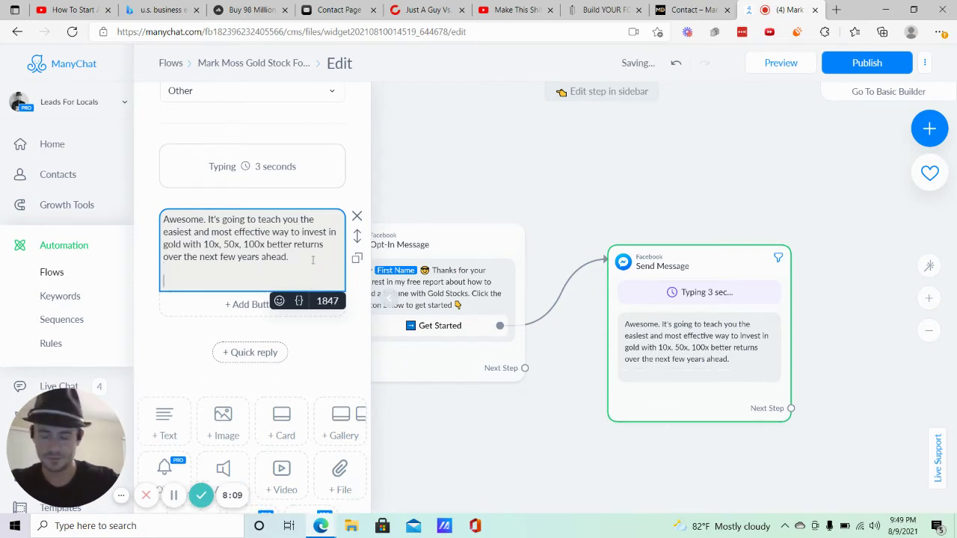
text(What)
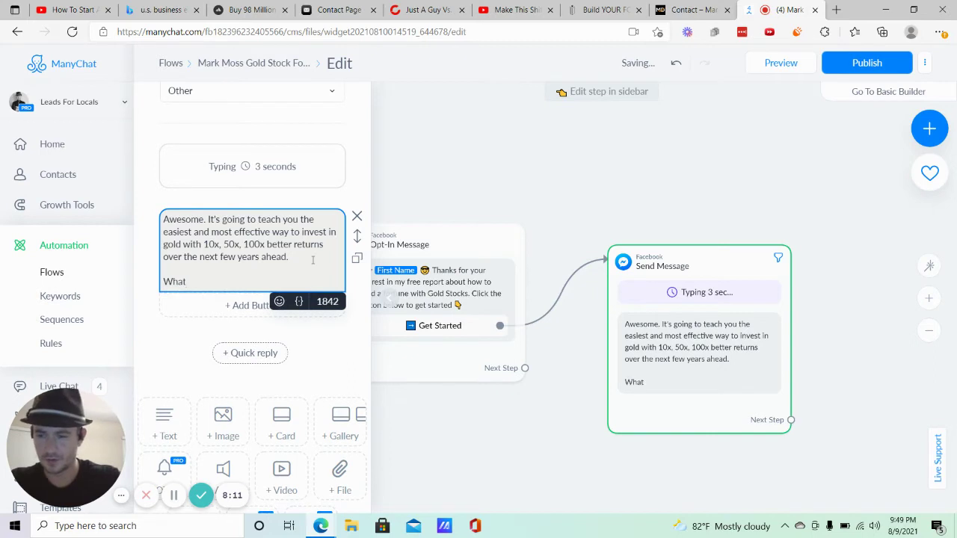
text('s the)
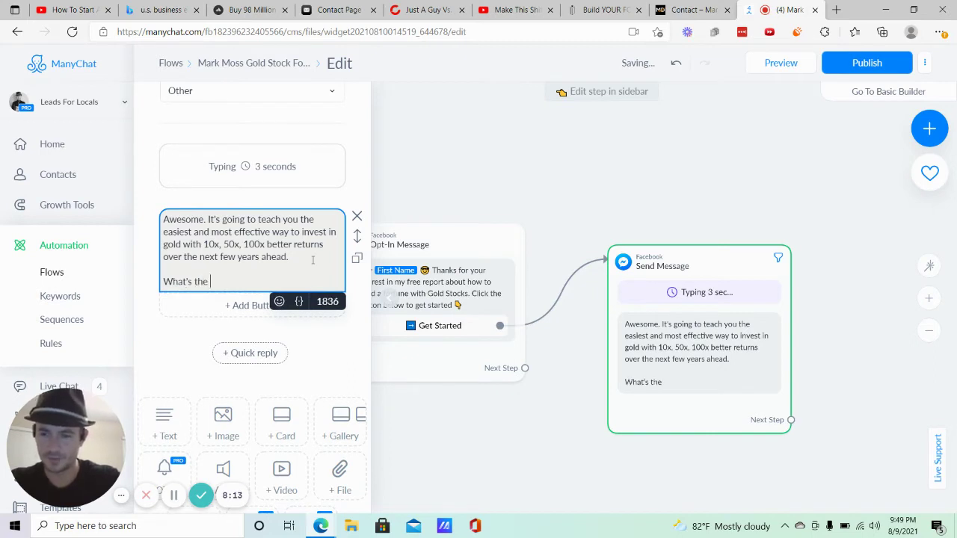
text( best email address)
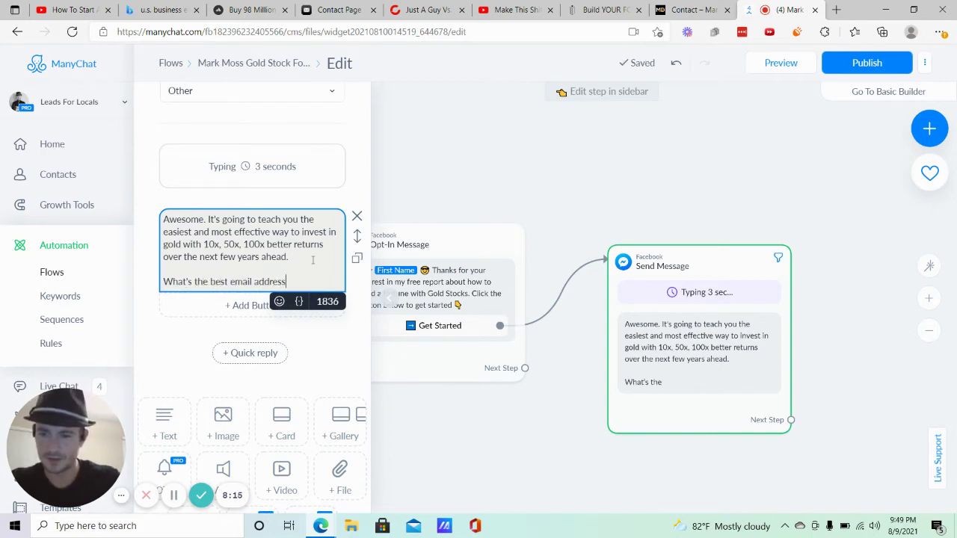
text( to you sen)
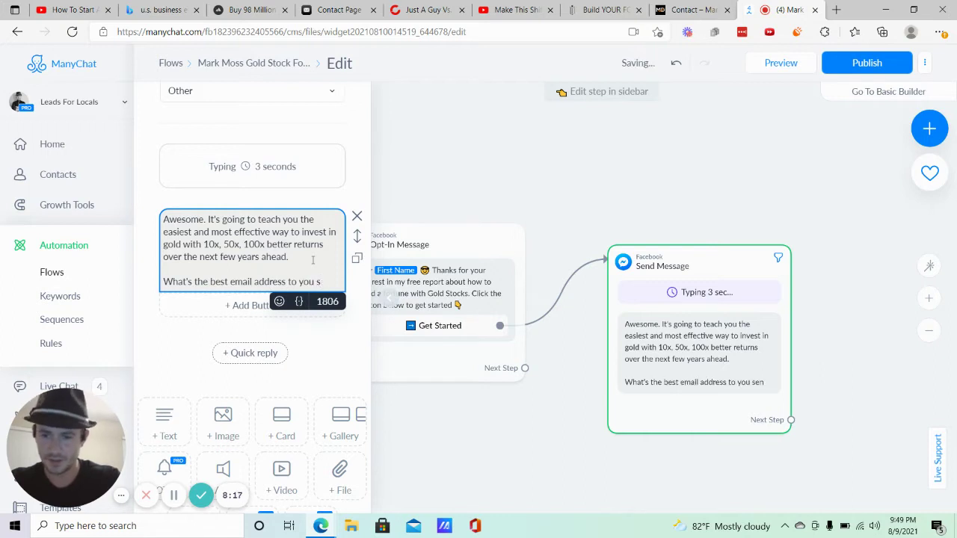
key(BackSpace)
key(BackSpace)
key(BackSpace)
key(BackSpace)
key(BackSpace)
key(BackSpace)
key(BackSpace)
text(send)
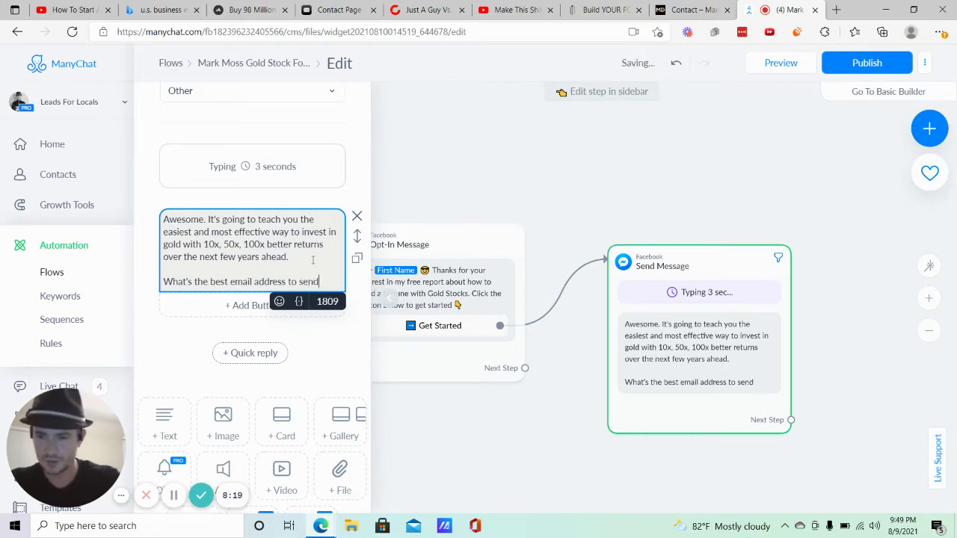
text( the f)
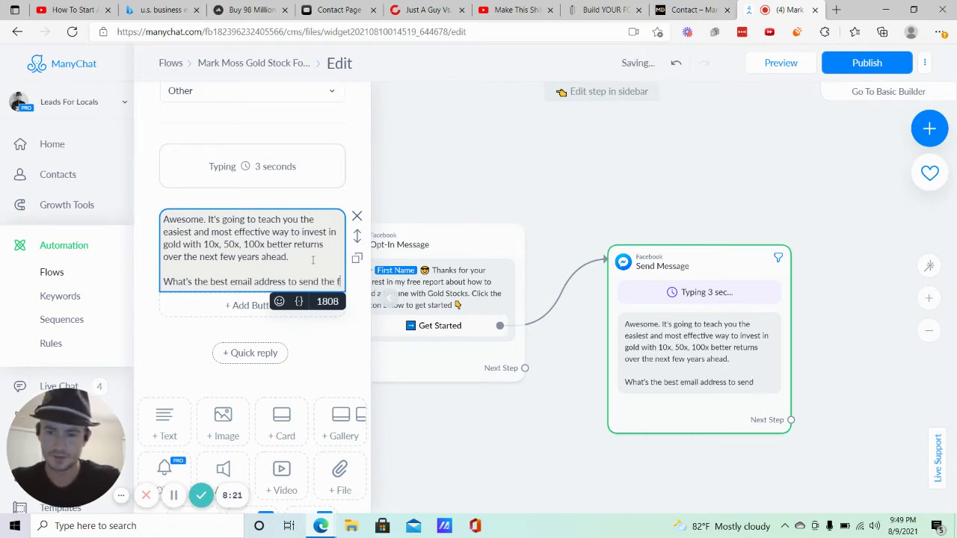
text(ree re)
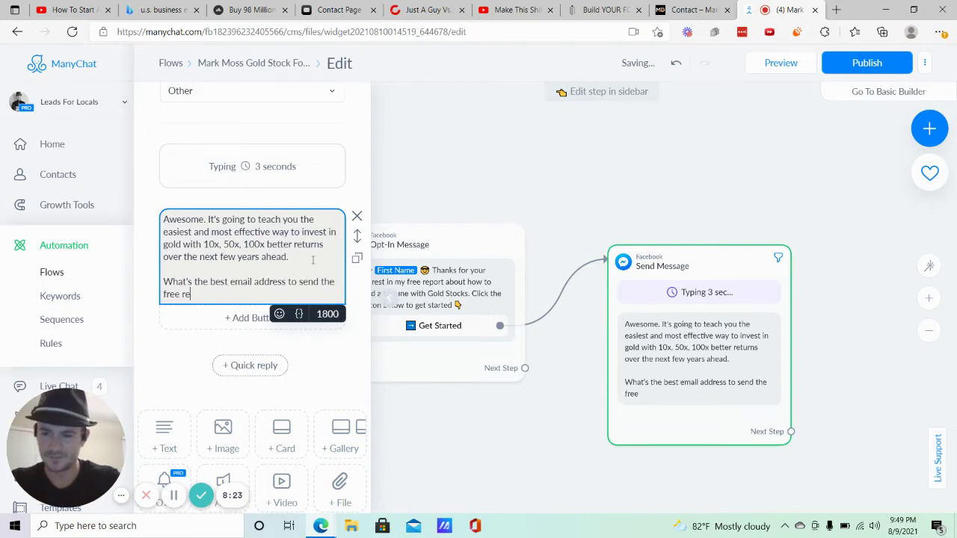
click(337, 280)
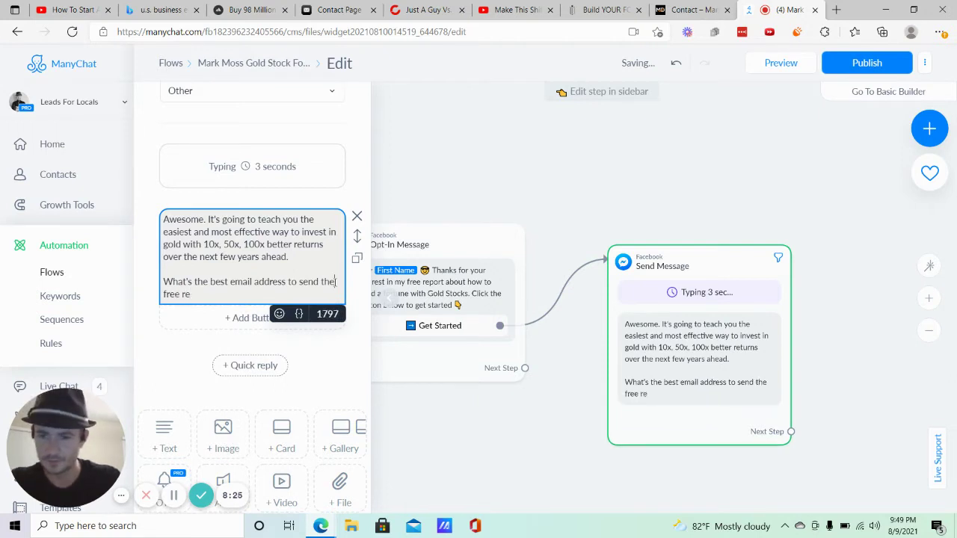
key(BackSpace)
key(BackSpace)
key(BackSpace)
text(your free re)
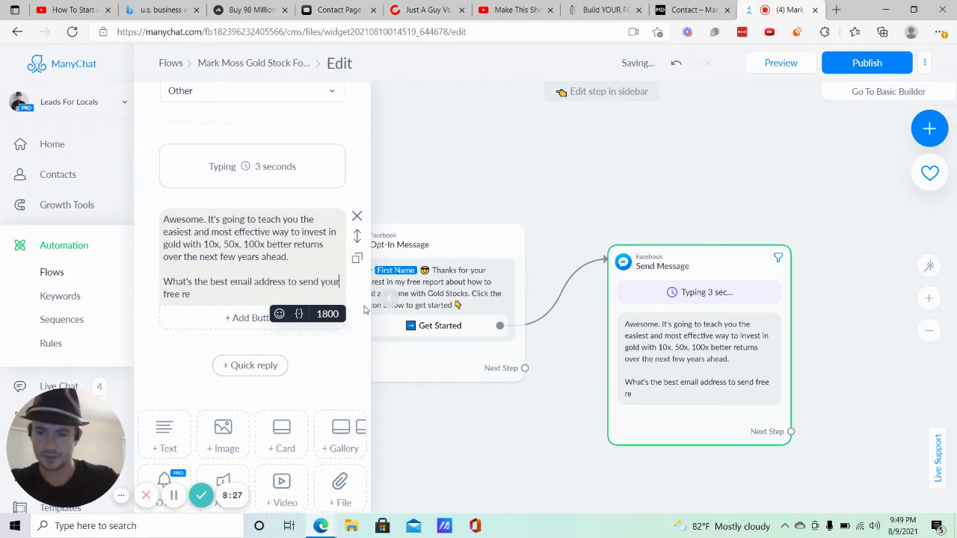
text(port)
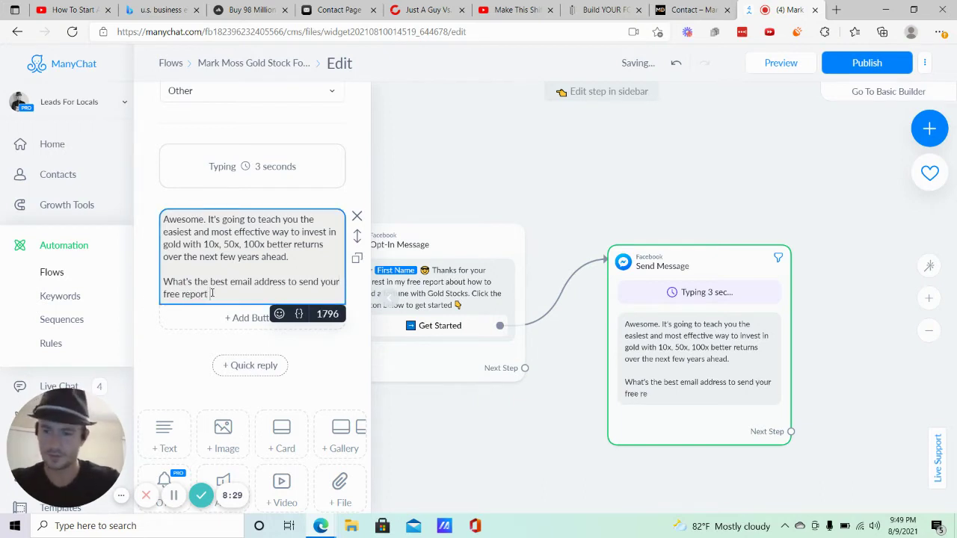
text( to? Yo)
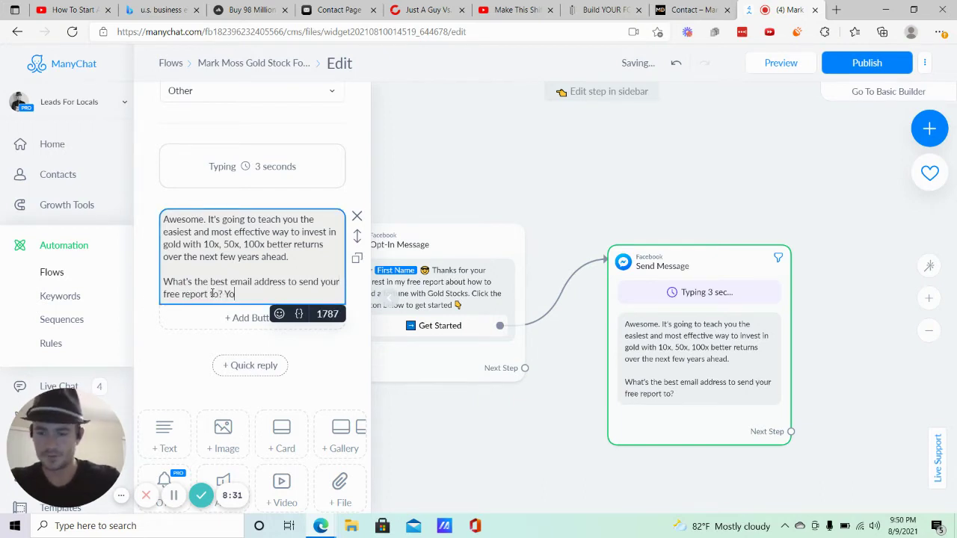
text(u can cli)
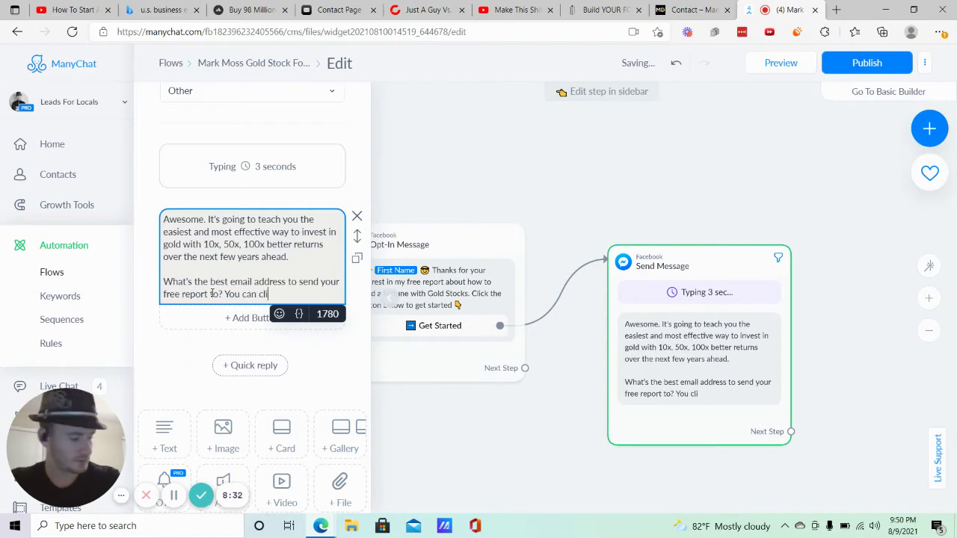
text(ck to confirm yo)
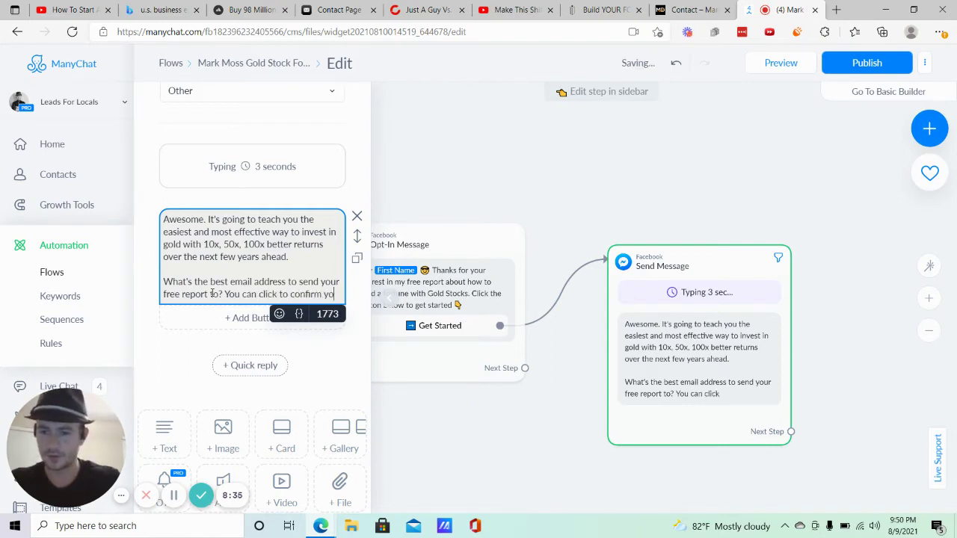
text(ur Face)
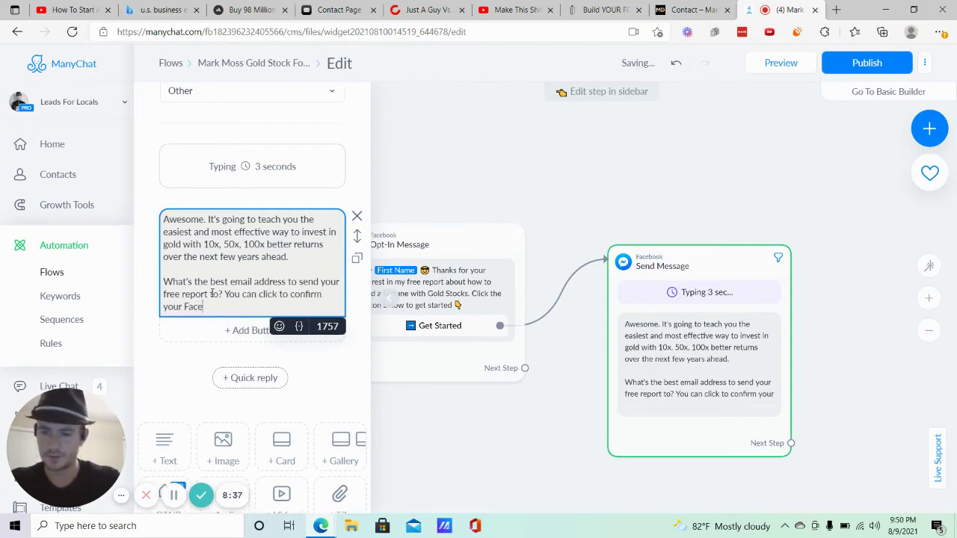
text(book email address)
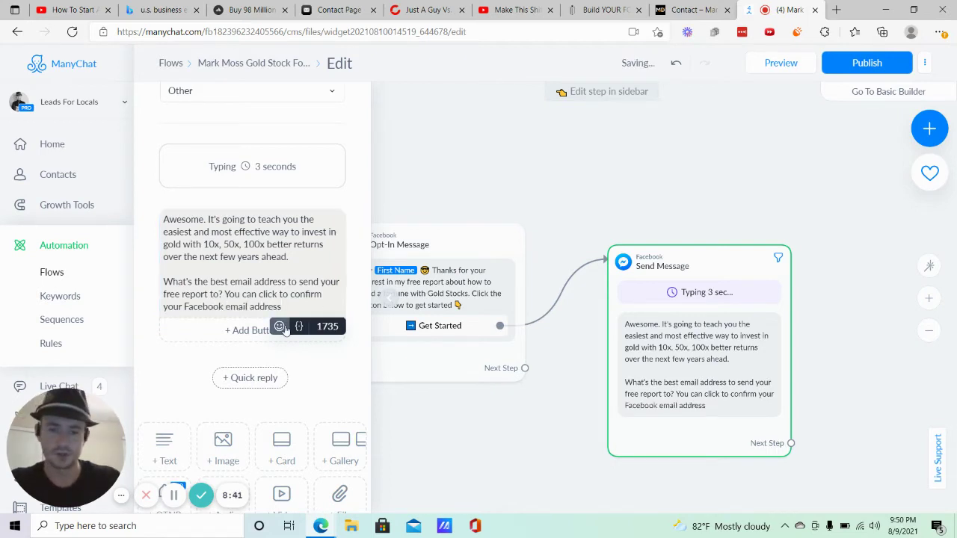
scroll(299, 298, down, 2)
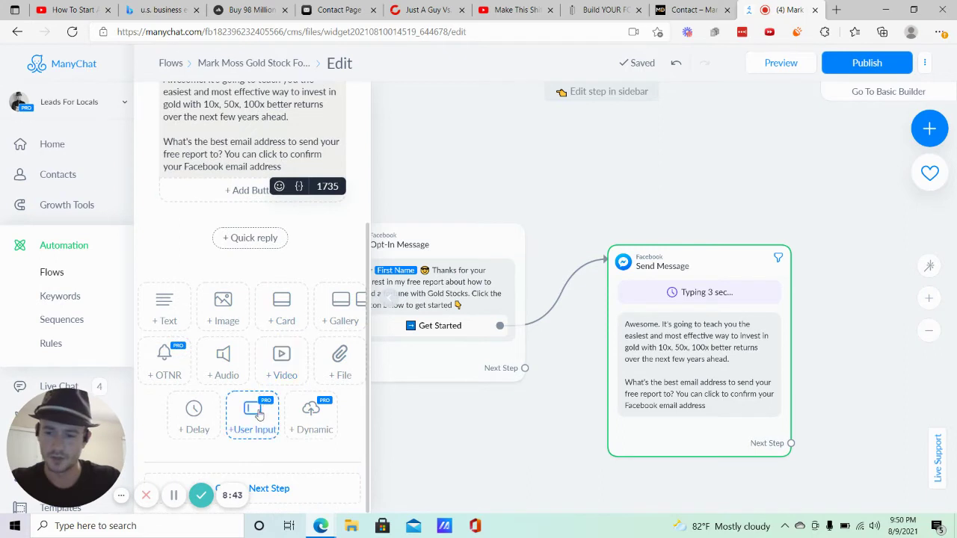
Add a User Input question block and copy the whole text message.
click(254, 417)
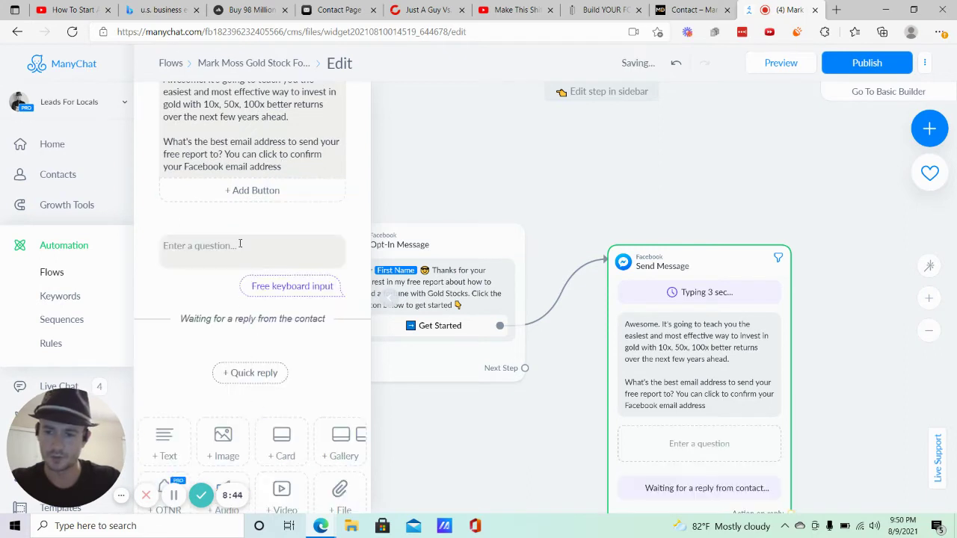
scroll(254, 239, up, 2)
click(250, 252)
triple_click(250, 252)
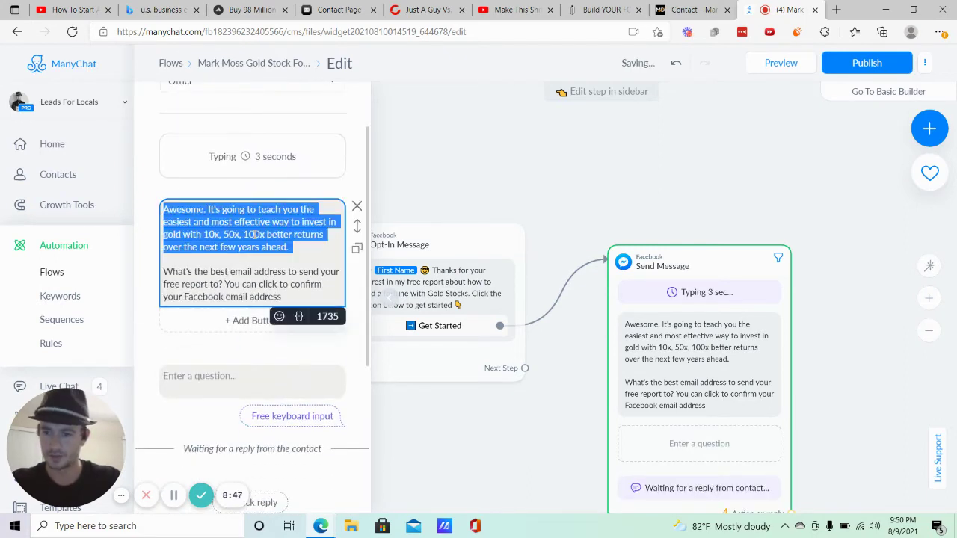
click(289, 272)
triple_click(224, 228)
click(169, 210)
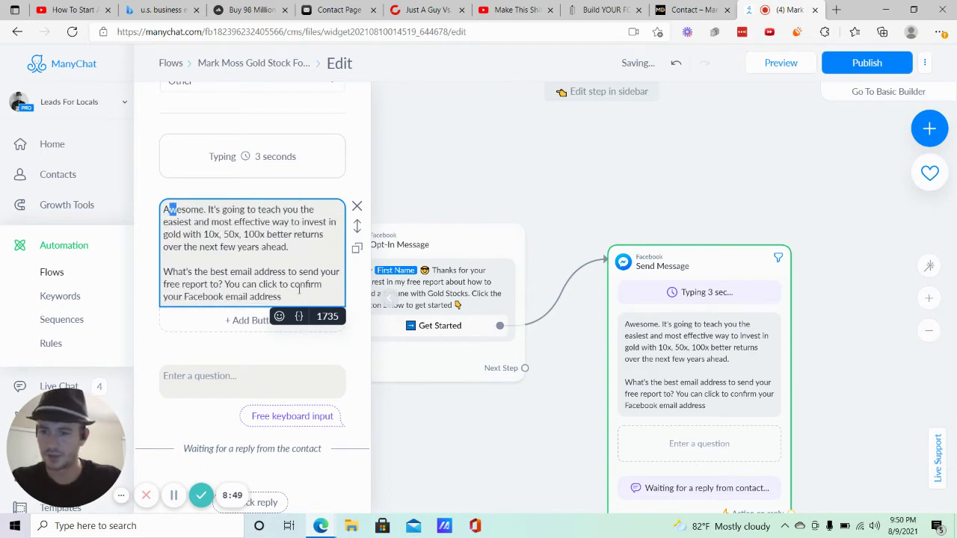
drag(169, 210, 192, 222)
click(192, 222)
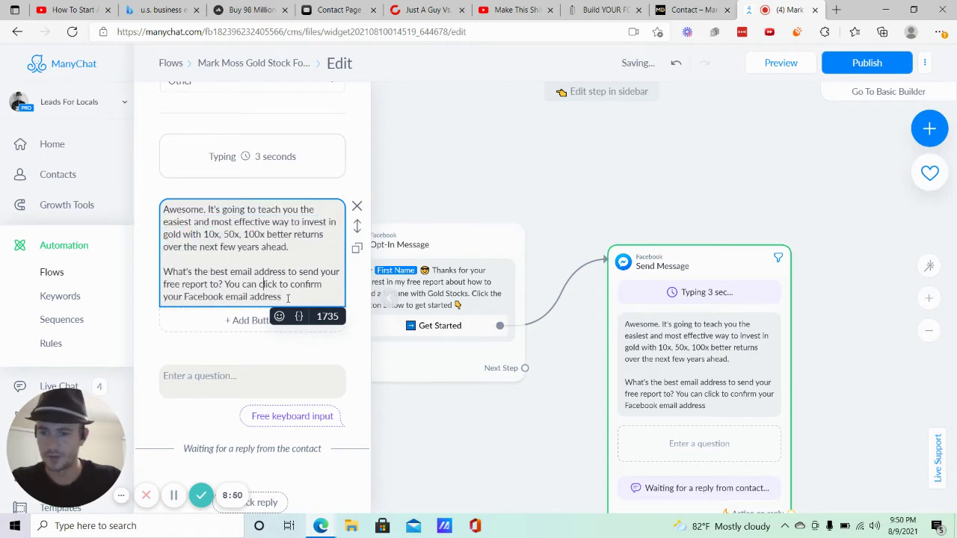
drag(289, 299, 164, 210)
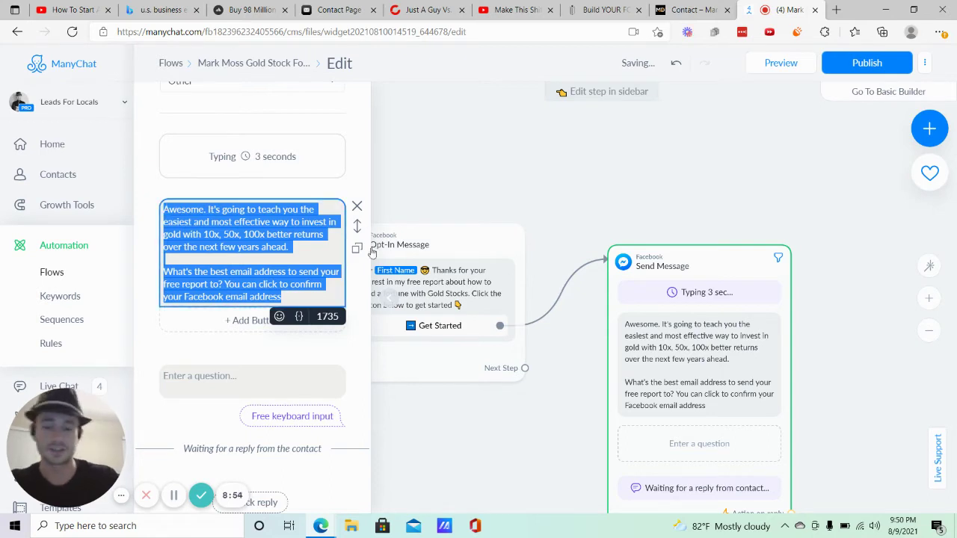
mouse_move(380, 286)
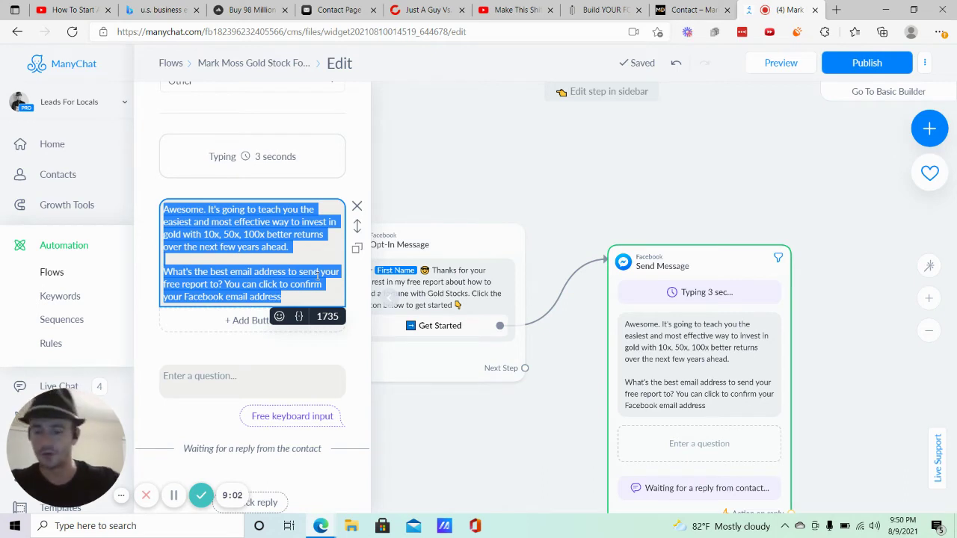
click(304, 291)
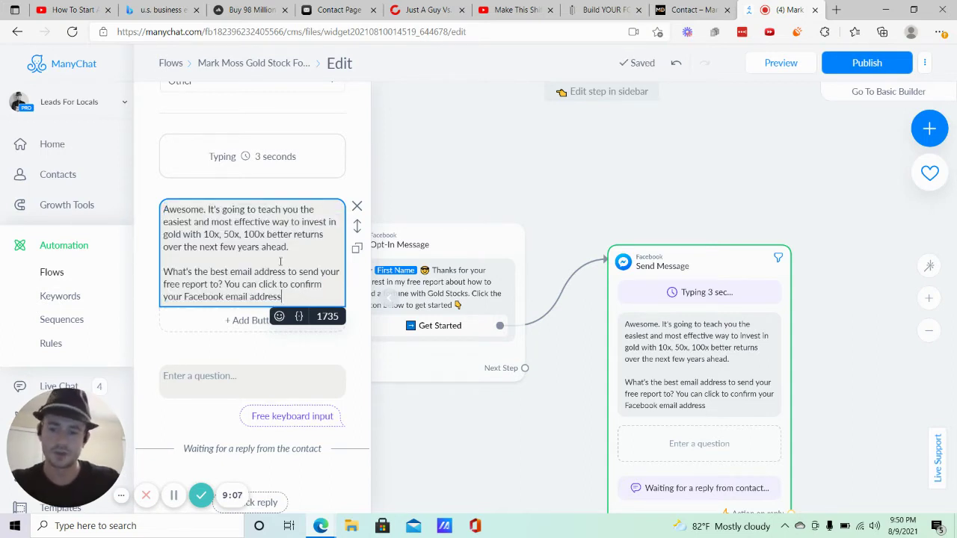
drag(281, 297, 158, 213)
key(ctrl+c)
Paste the copied text into the empty question field and start deleting the original text block.
click(193, 376)
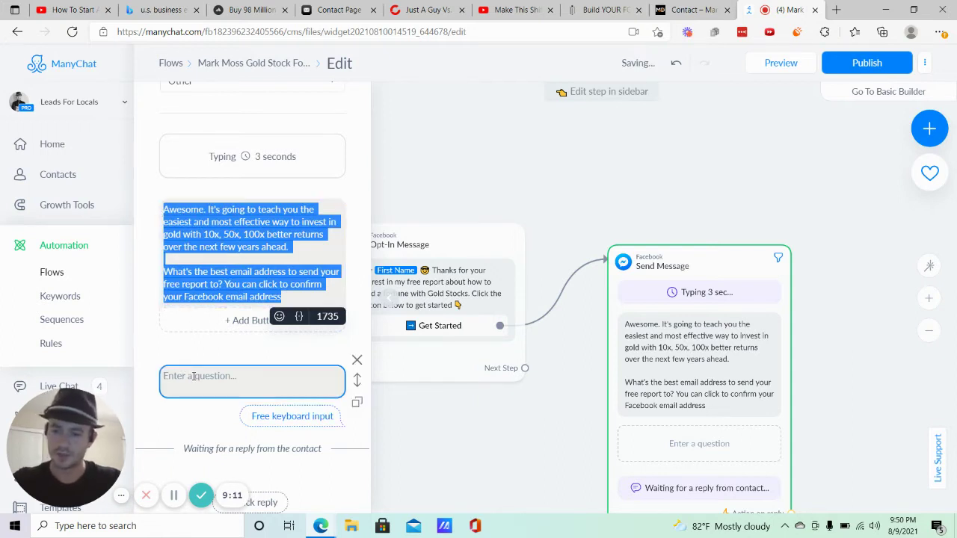
text(a)
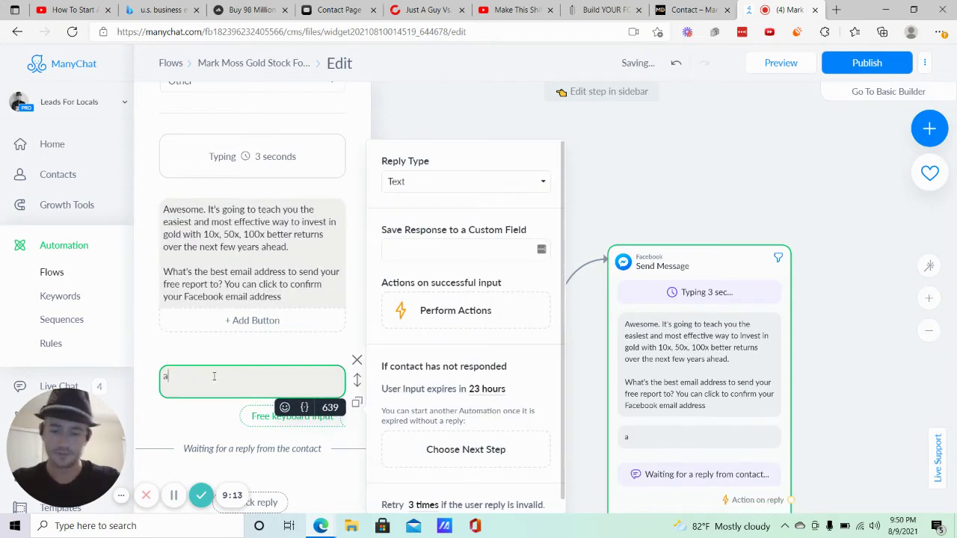
key(BackSpace)
key(ctrl+v)
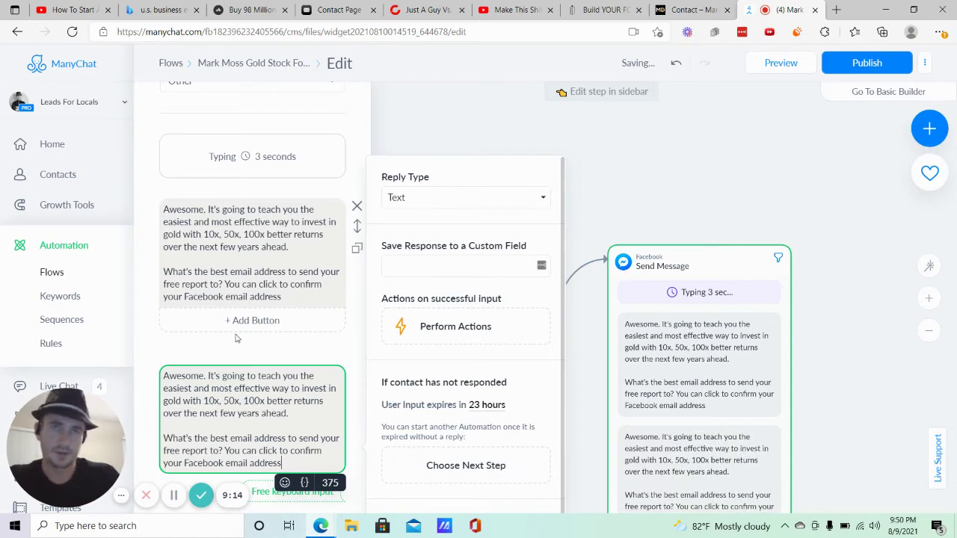
click(357, 207)
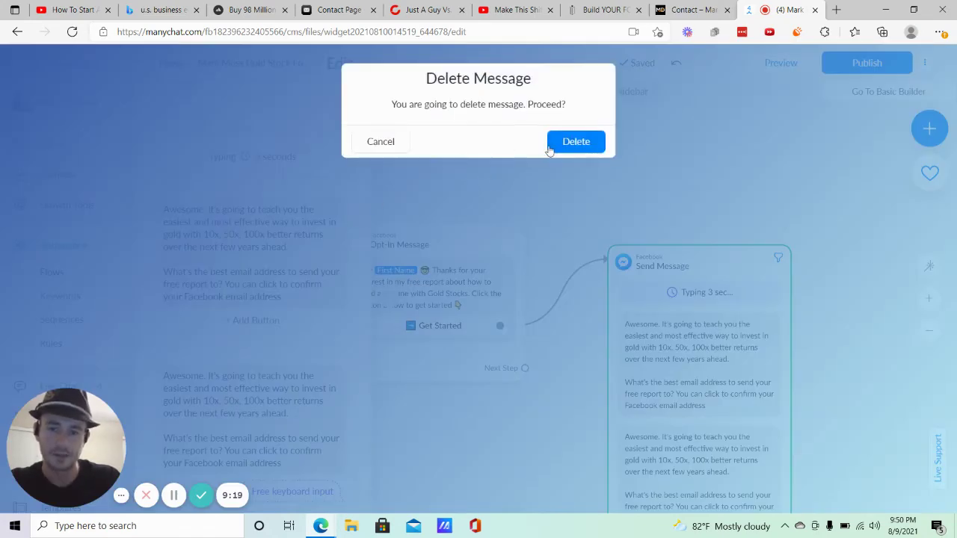
Confirm deleting the duplicate message and end the question with 'OR type in whatever email address you prefer'.
click(573, 141)
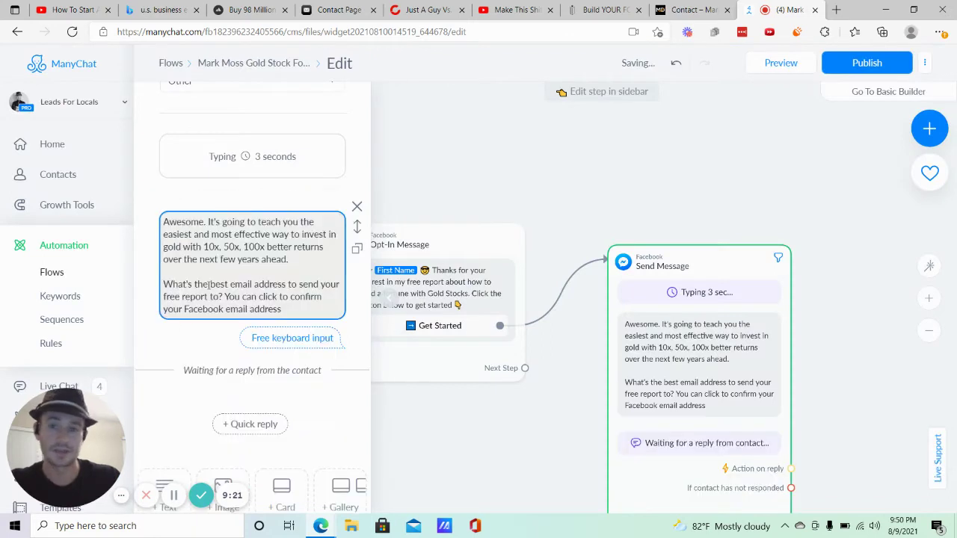
scroll(209, 285, down, 2)
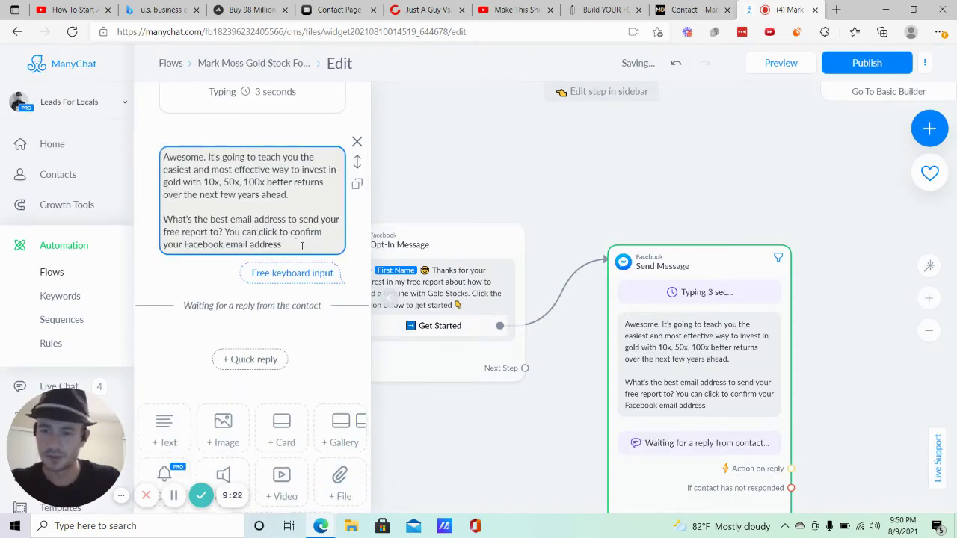
click(302, 246)
text(below)
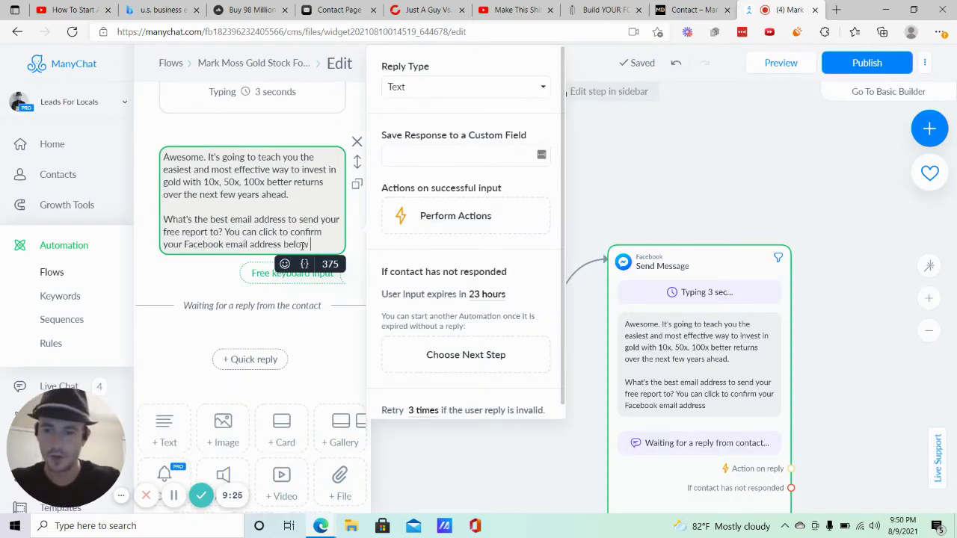
text( or R type)
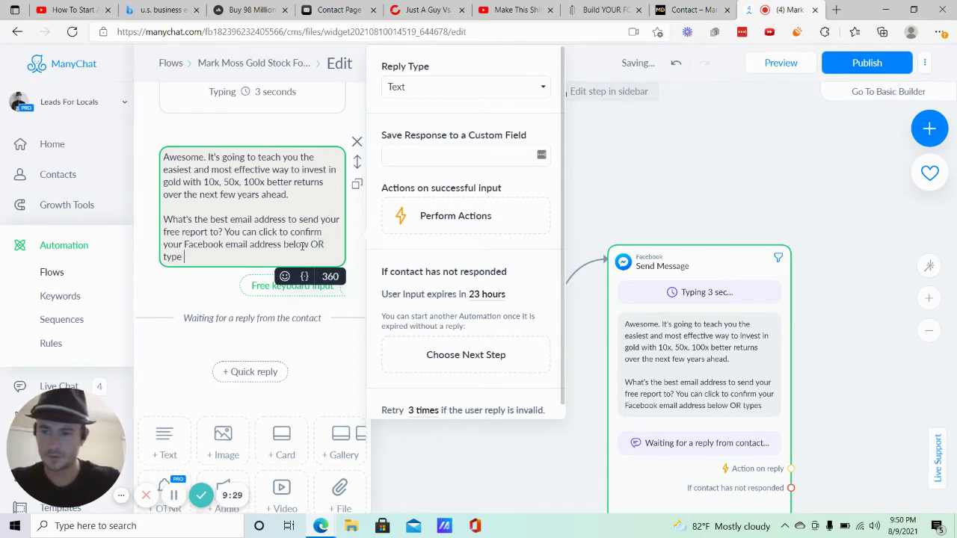
text(s in whate)
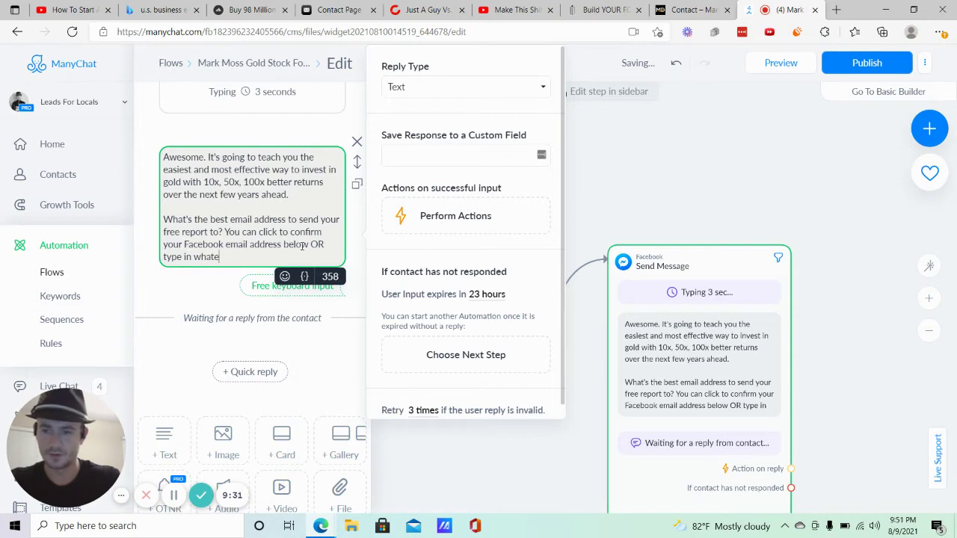
text(ver email addres s)
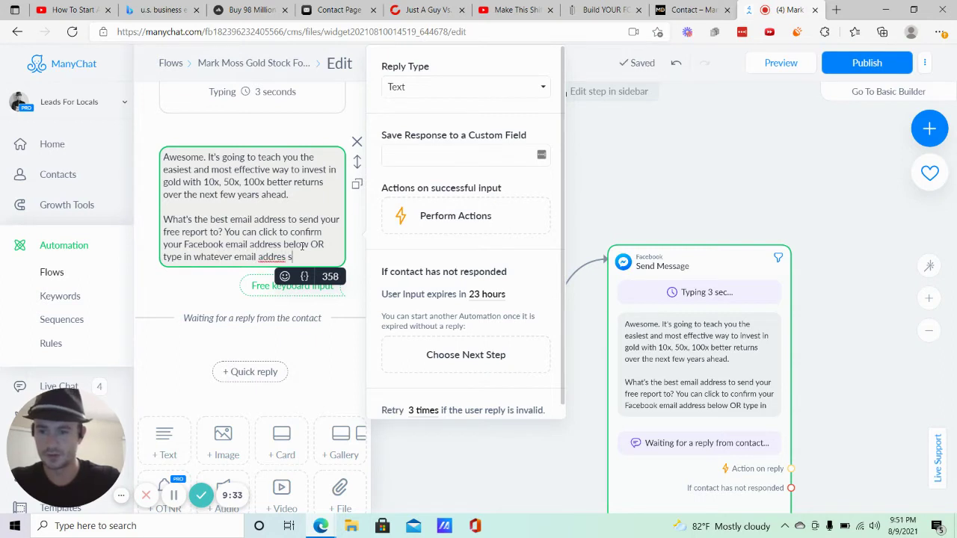
key(BackSpace)
key(BackSpace)
text(s you pre)
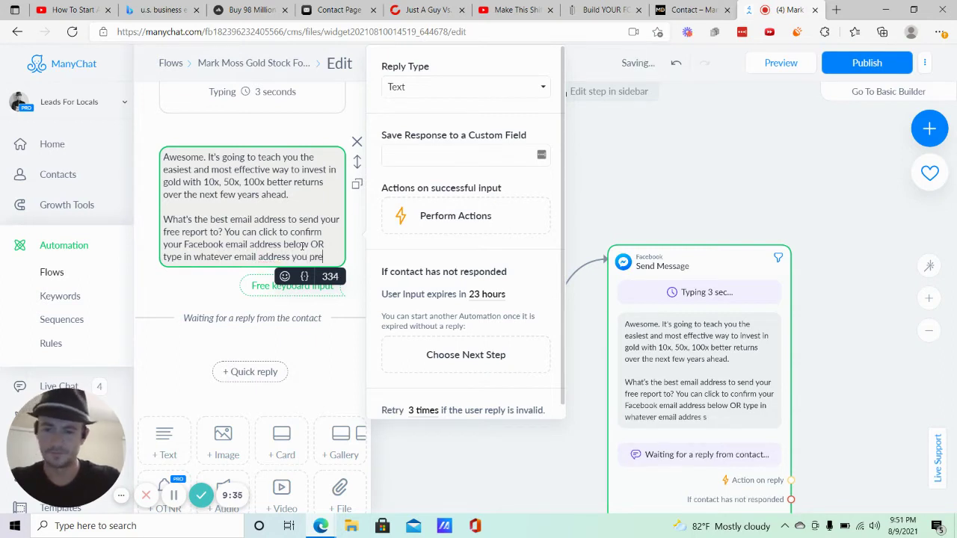
text(fer)
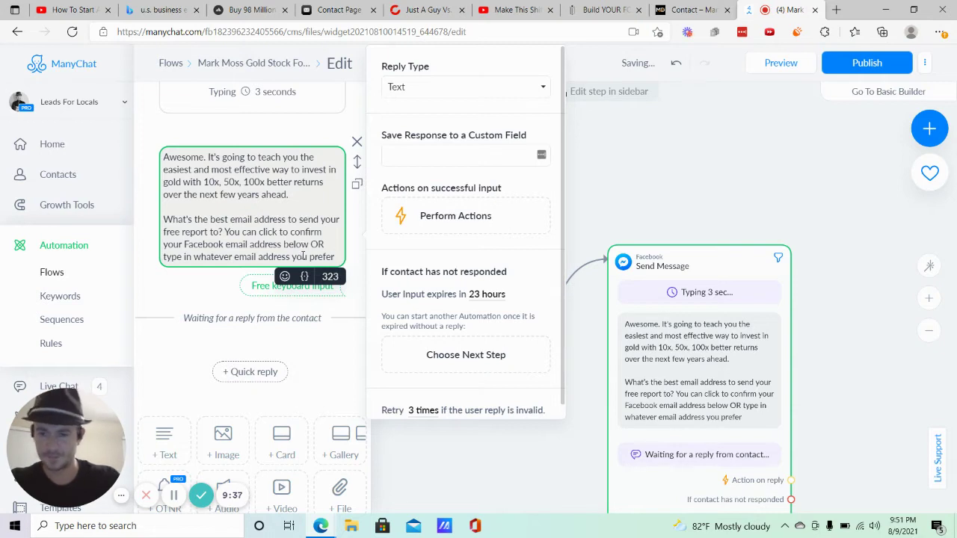
Add a pointing-hand emoji at the end and replace the period after 'Awesome' with a flexed-biceps emoji.
click(284, 276)
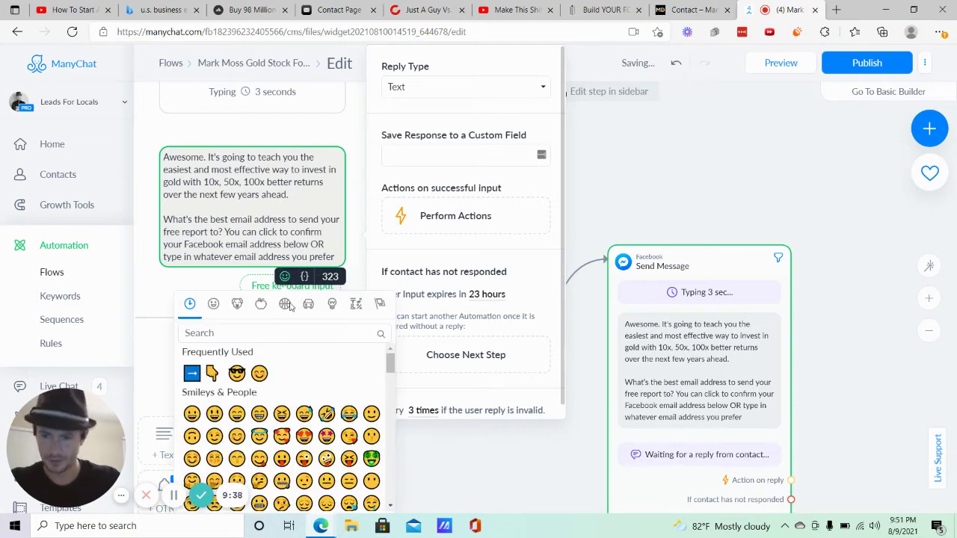
click(212, 373)
click(206, 159)
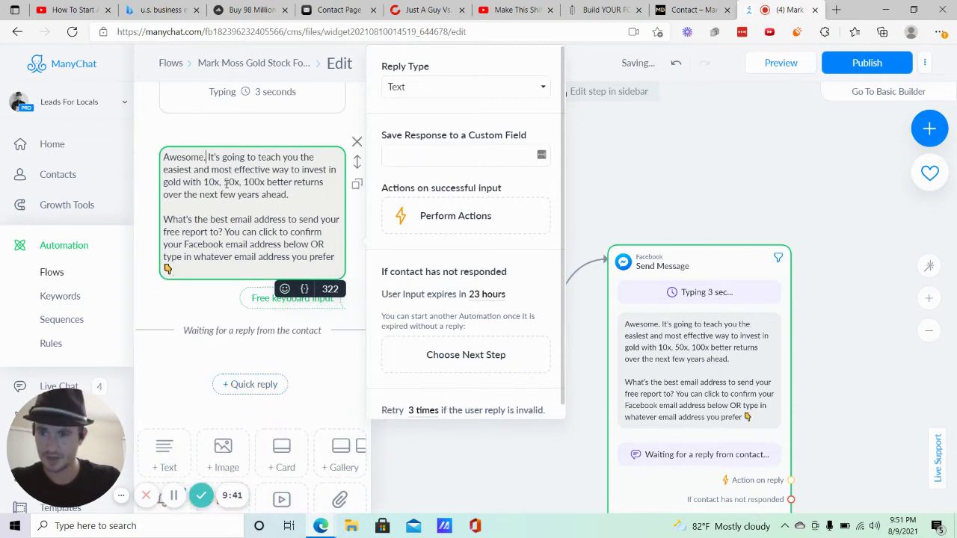
key(BackSpace)
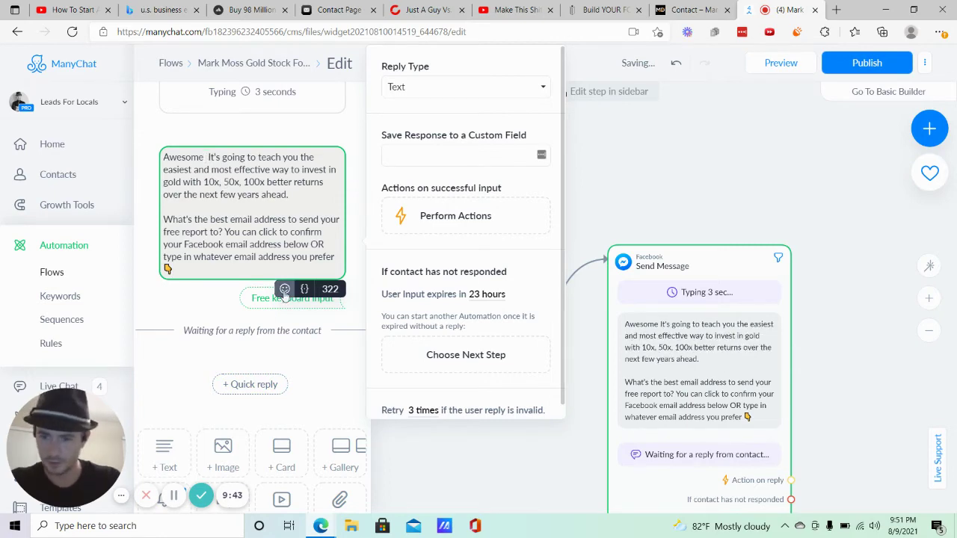
click(285, 288)
scroll(268, 192, down, 3)
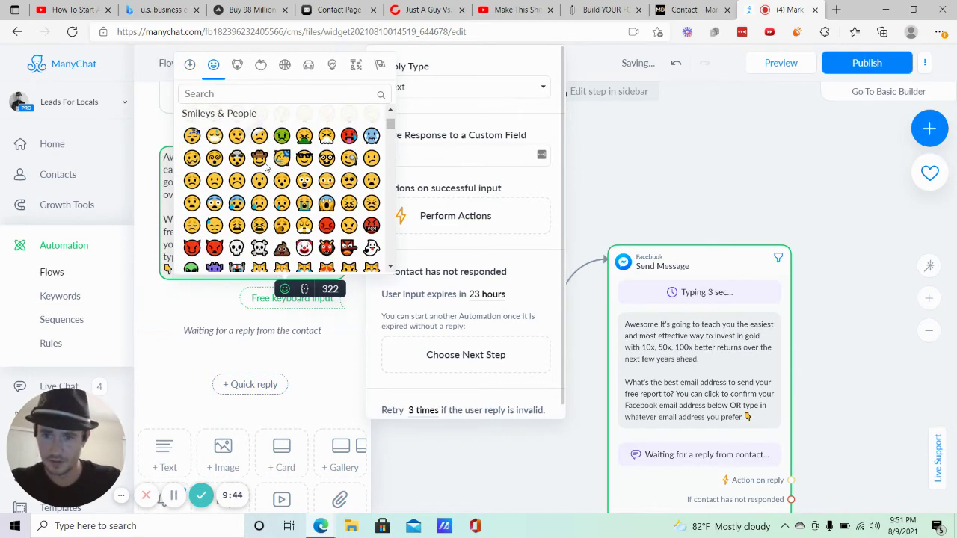
click(245, 94)
text(flex)
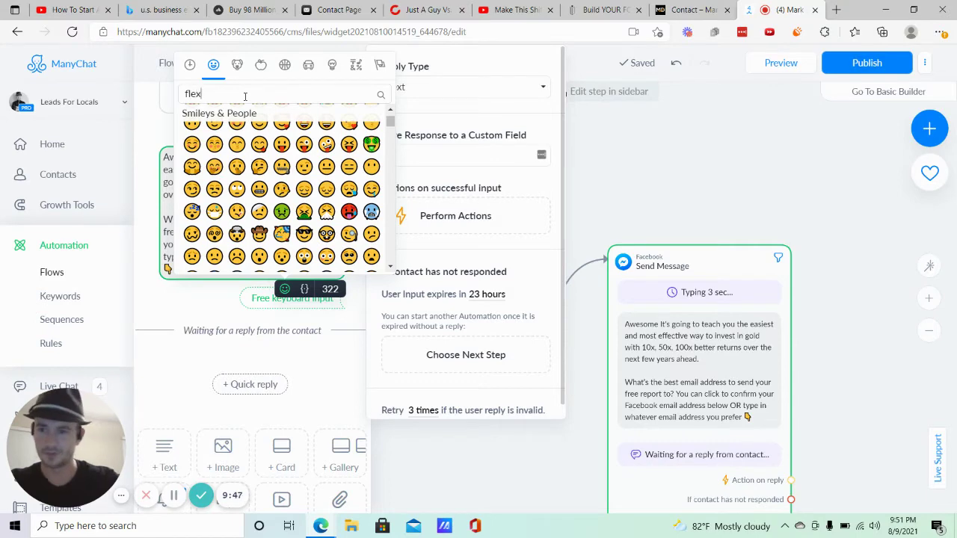
click(187, 132)
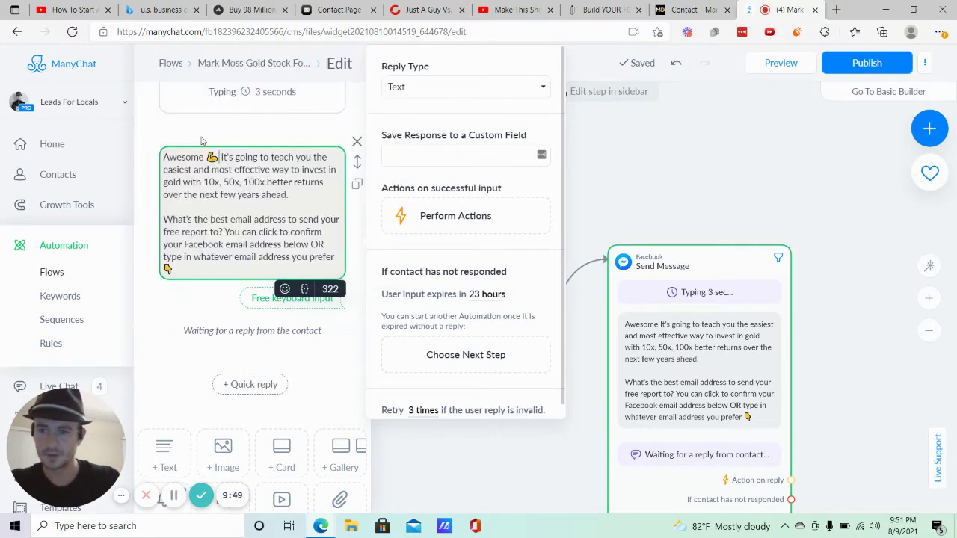
scroll(296, 222, down, 1)
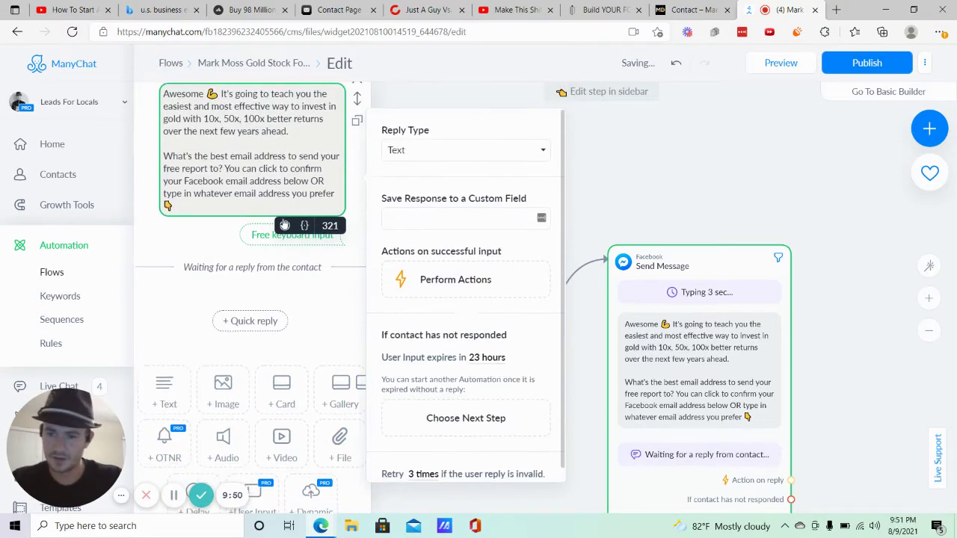
Set the question's expected reply type to Email.
click(406, 147)
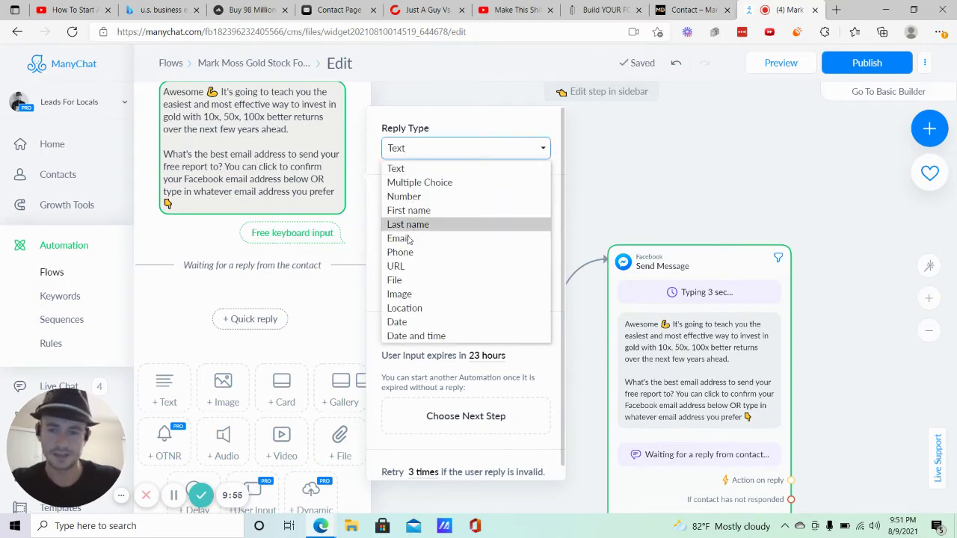
key(Escape)
key(e)
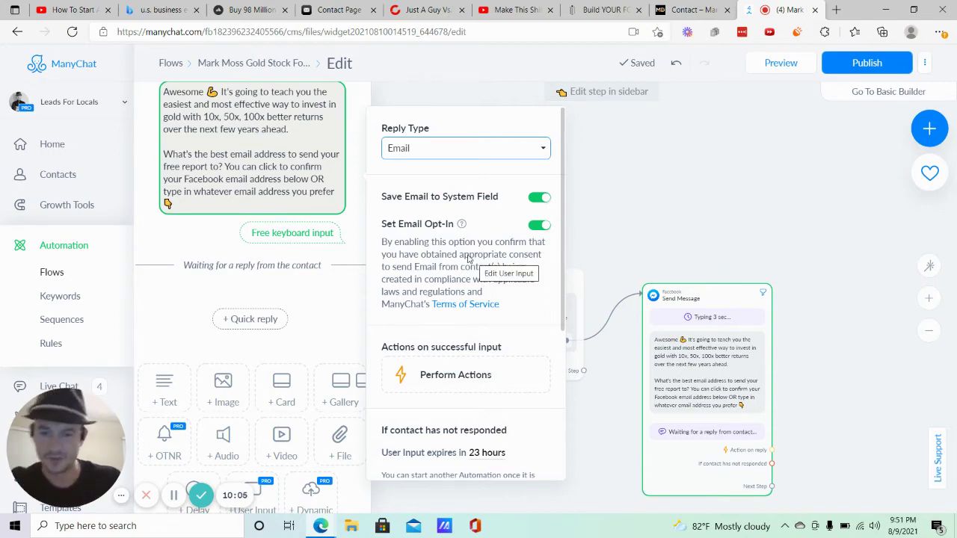
scroll(492, 261, down, 3)
scroll(479, 209, up, 1)
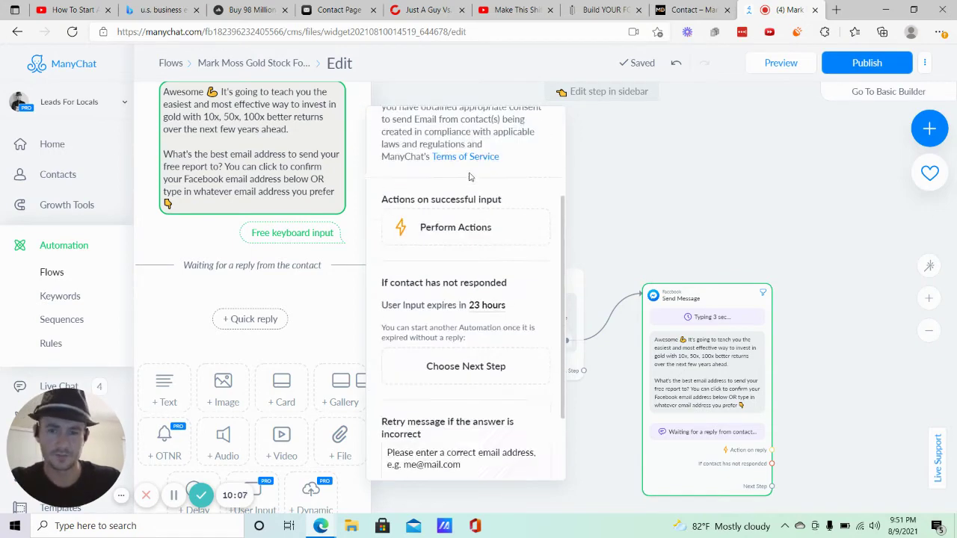
scroll(478, 209, down, 1)
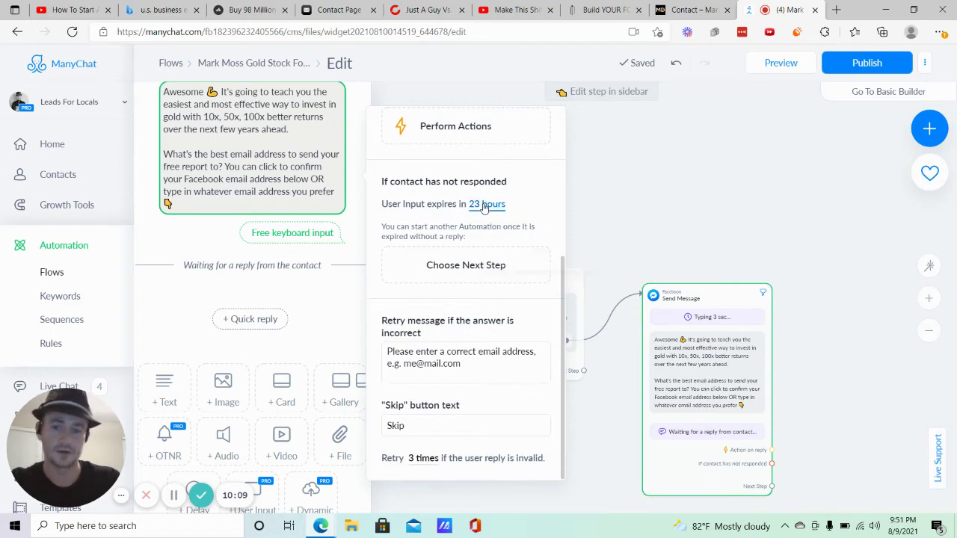
Shorten the reply expiry from 23 to 2 hours and return to the full flow view.
click(482, 206)
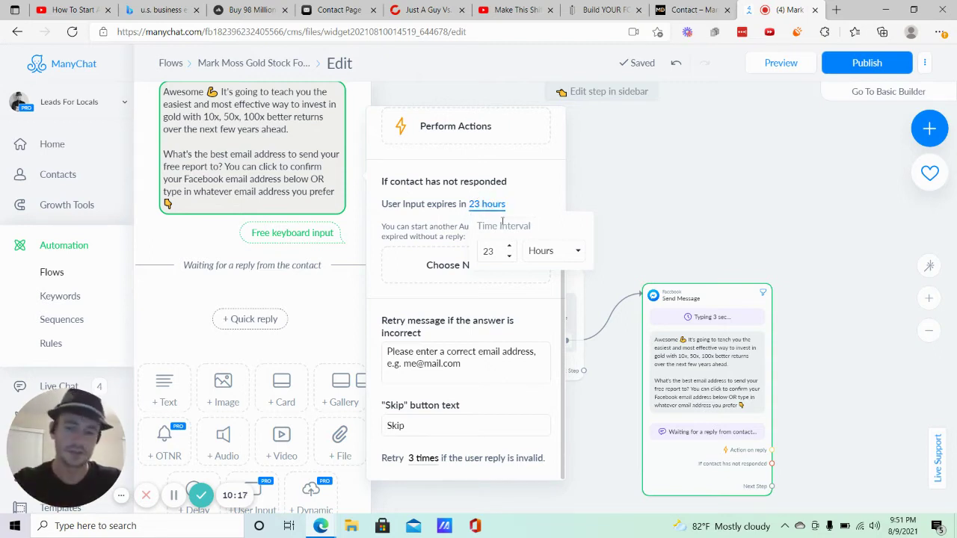
click(500, 254)
key(BackSpace)
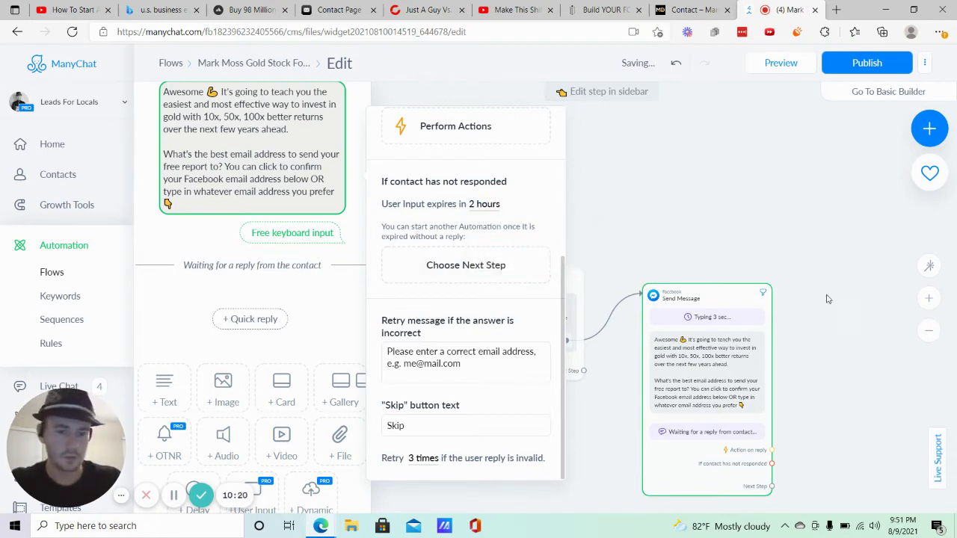
click(813, 253)
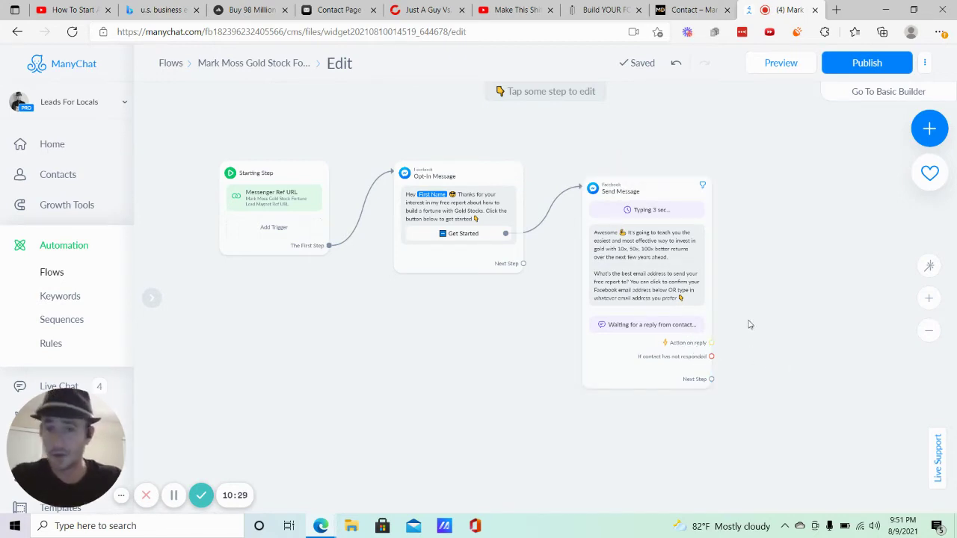
Connect 'If contact has not responded' to a new Facebook Message holding only a User Input, content type Other.
scroll(696, 305, right, 3)
scroll(695, 304, down, 1)
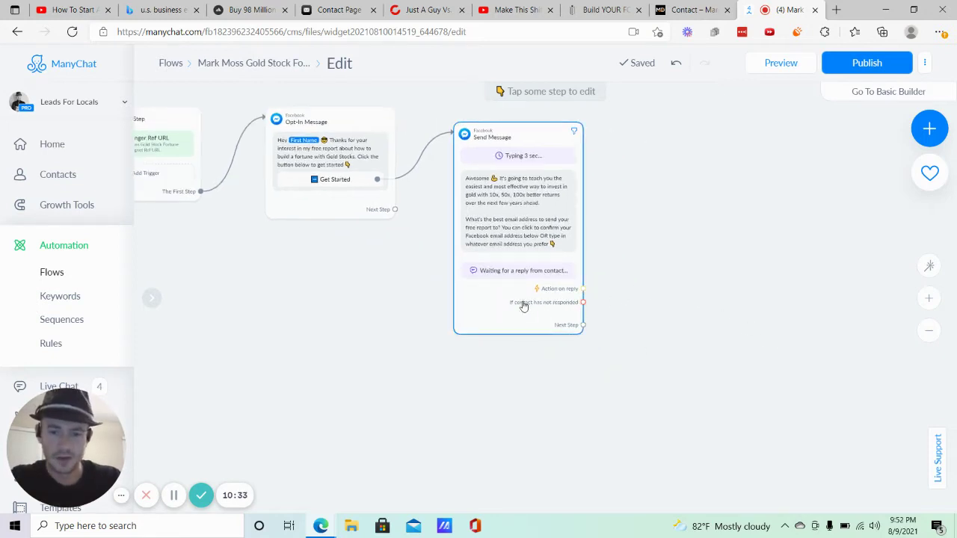
click(583, 302)
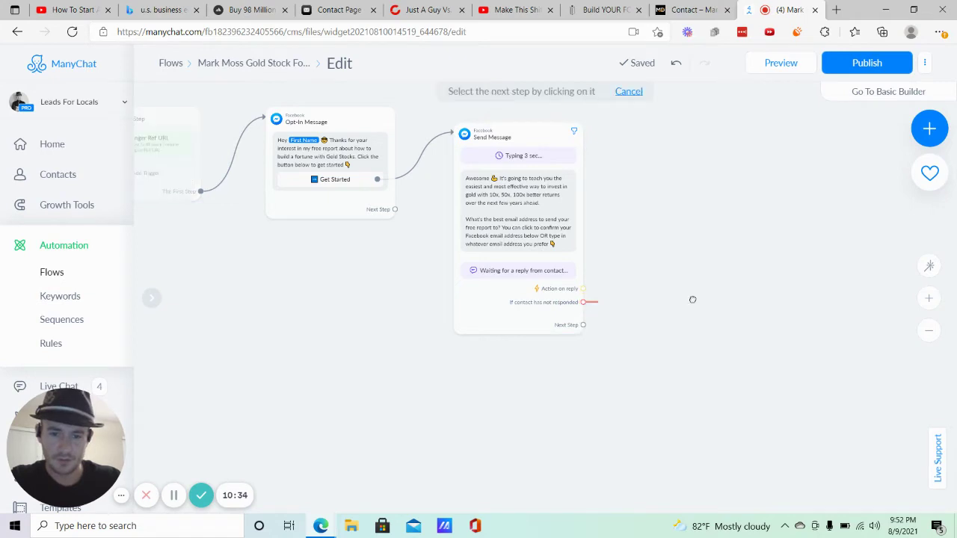
click(681, 316)
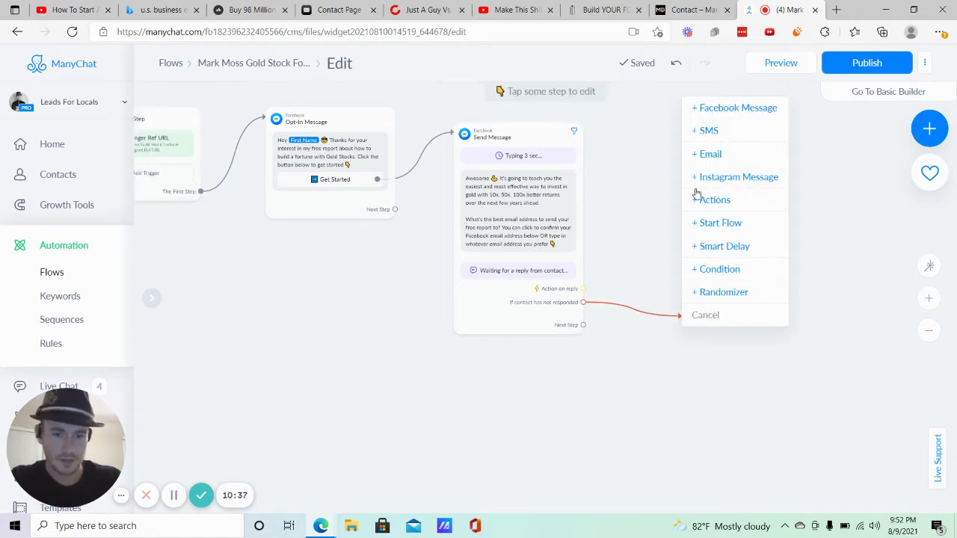
click(729, 107)
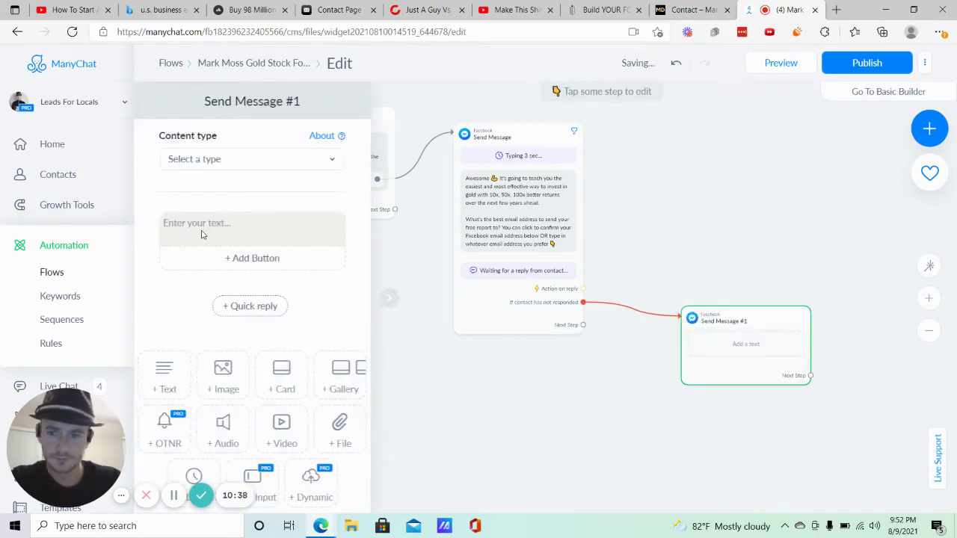
scroll(238, 342, down, 1)
click(251, 406)
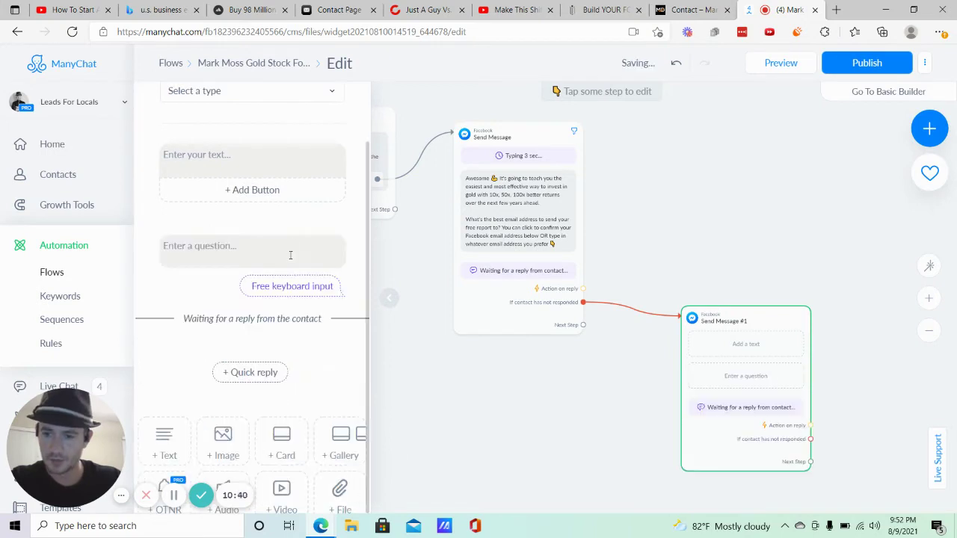
click(357, 221)
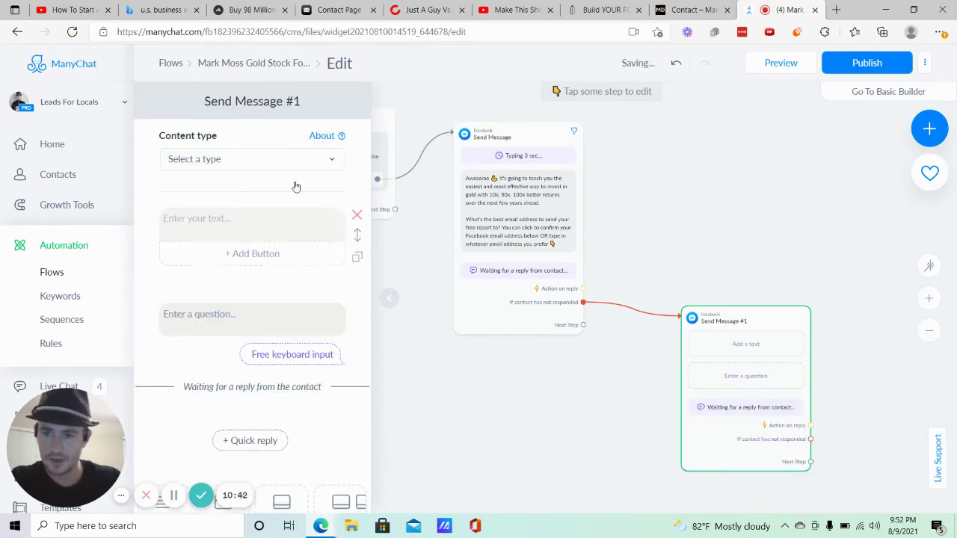
click(277, 157)
click(231, 193)
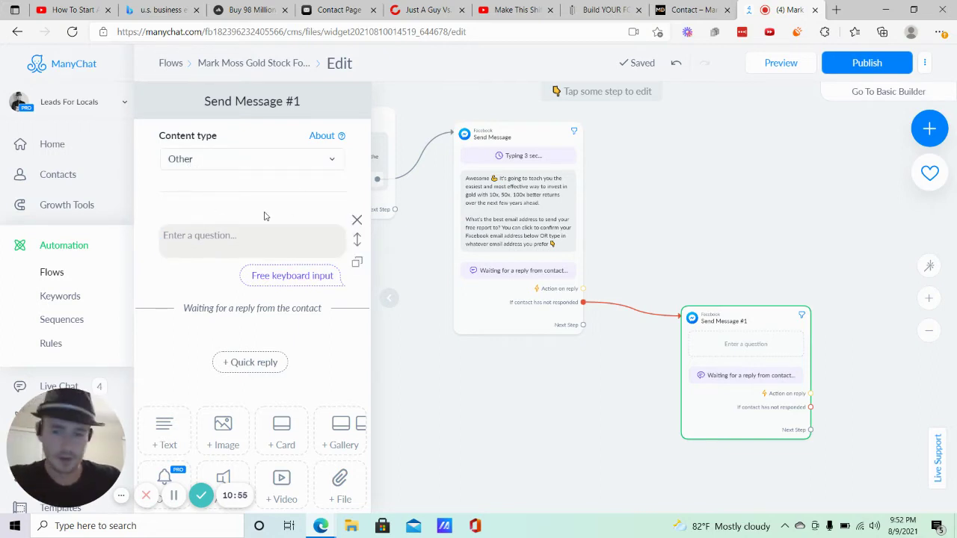
Start the follow-up question with 'hey', the First Name field, and the 😎 emoji.
click(288, 237)
text(hey)
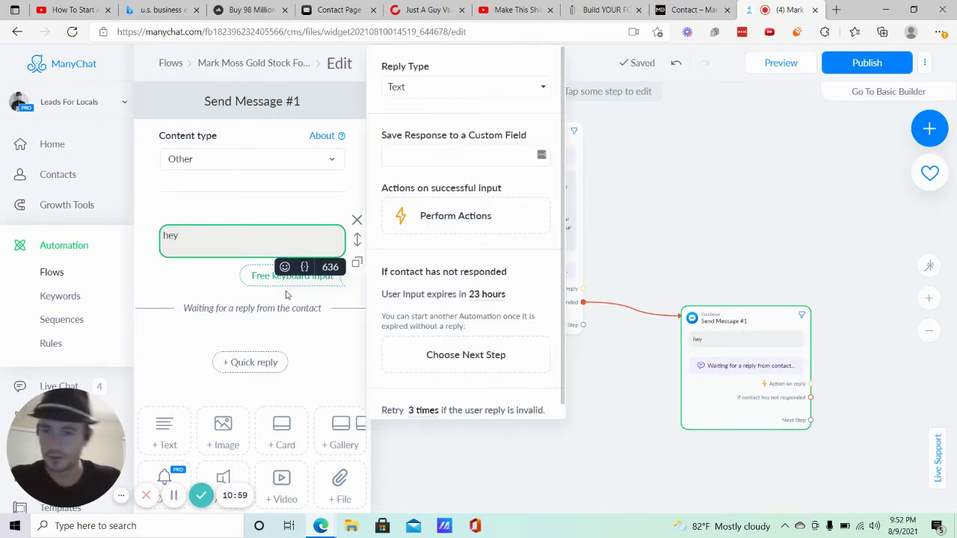
click(287, 268)
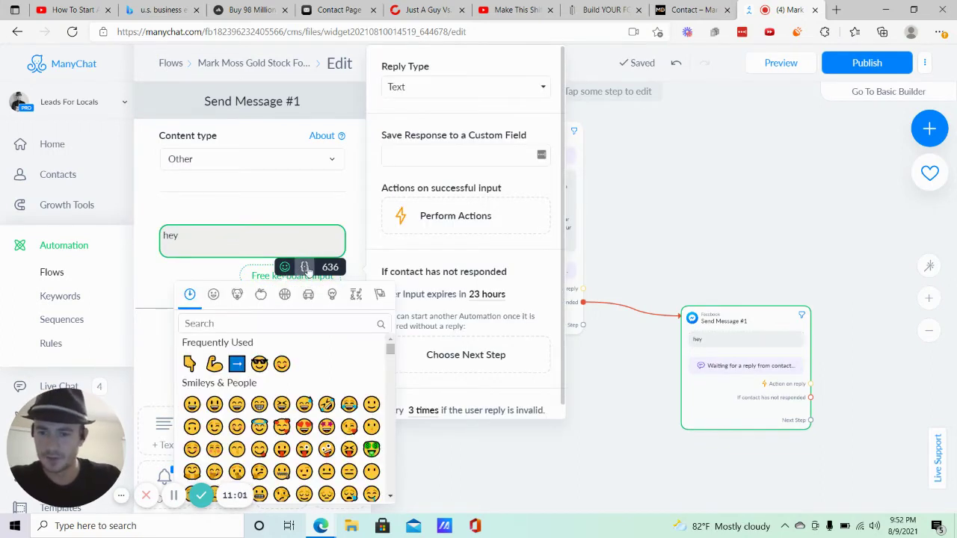
click(304, 267)
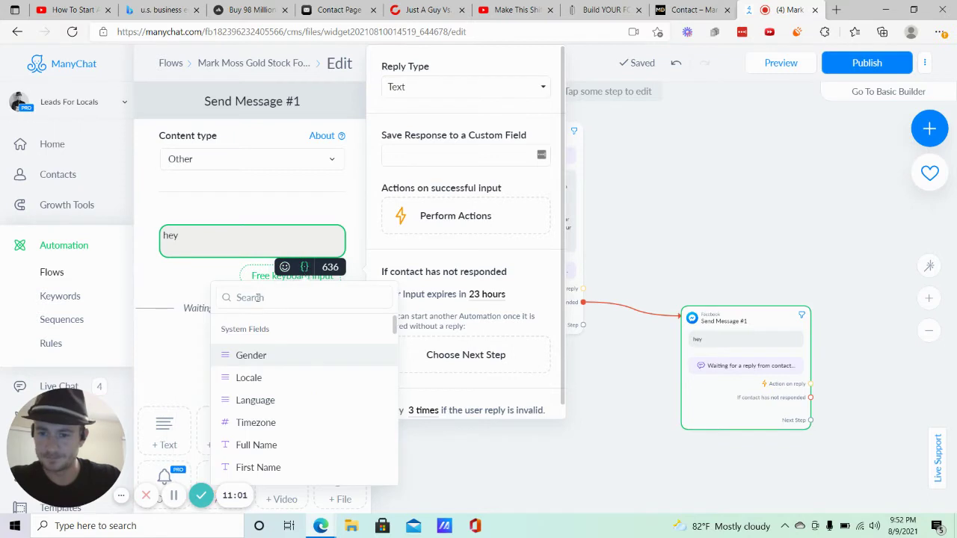
click(258, 467)
click(285, 267)
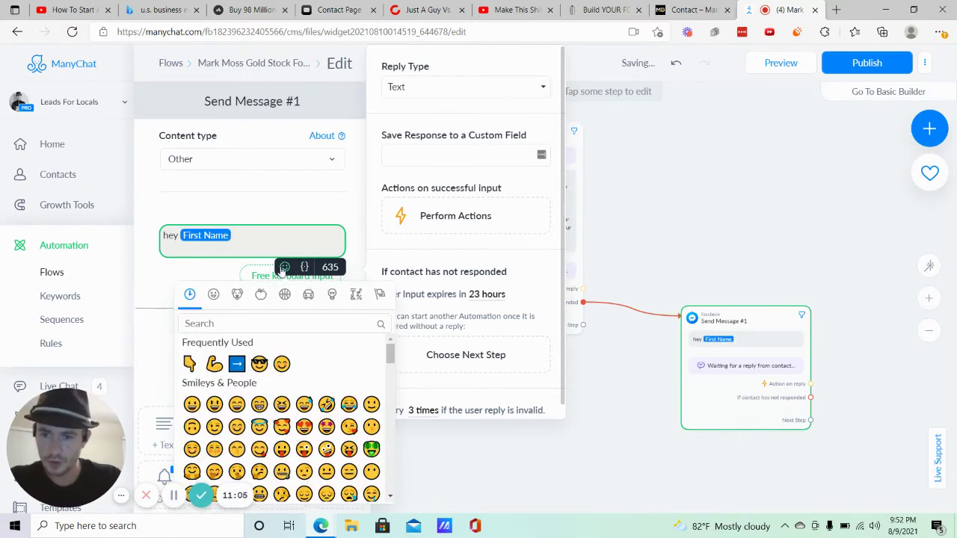
click(262, 370)
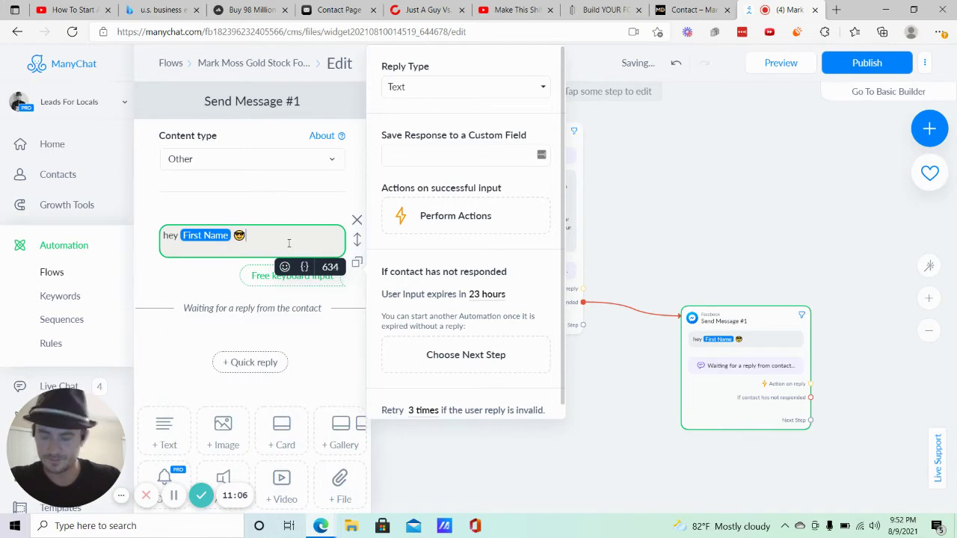
Continue with 'Just following up. What email address did you want me to send your free Gold Stock Fortune report?'.
text(Just followi)
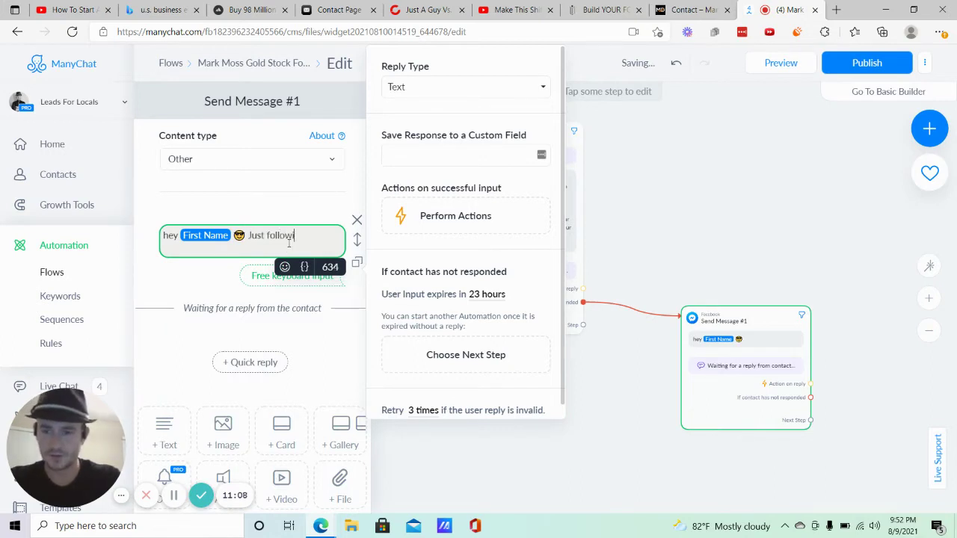
text(ng up. What )
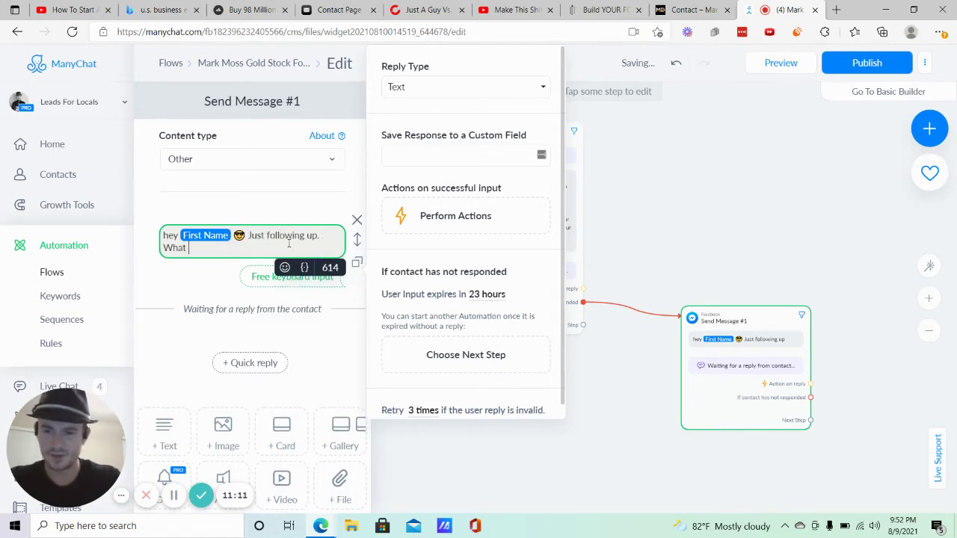
text(email address did you want)
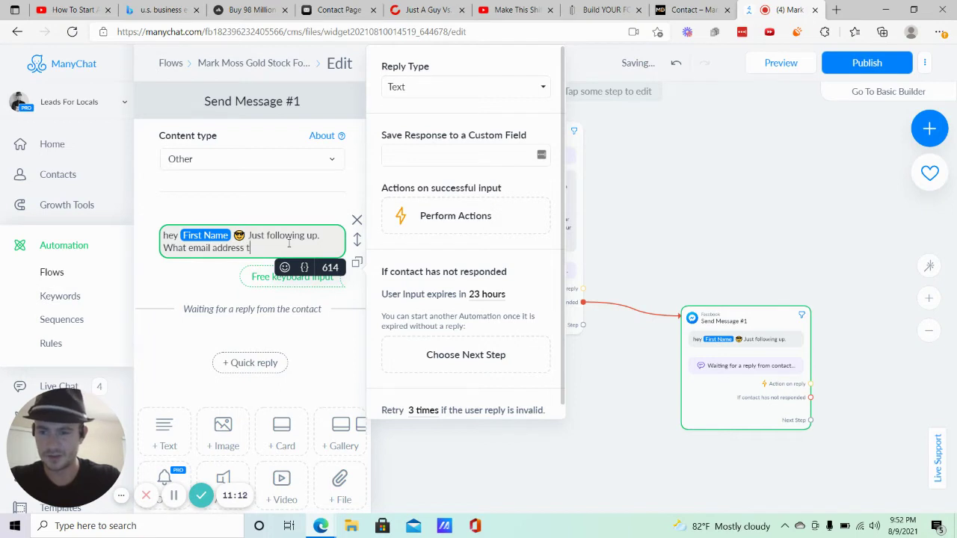
key(BackSpace)
text(did you want me)
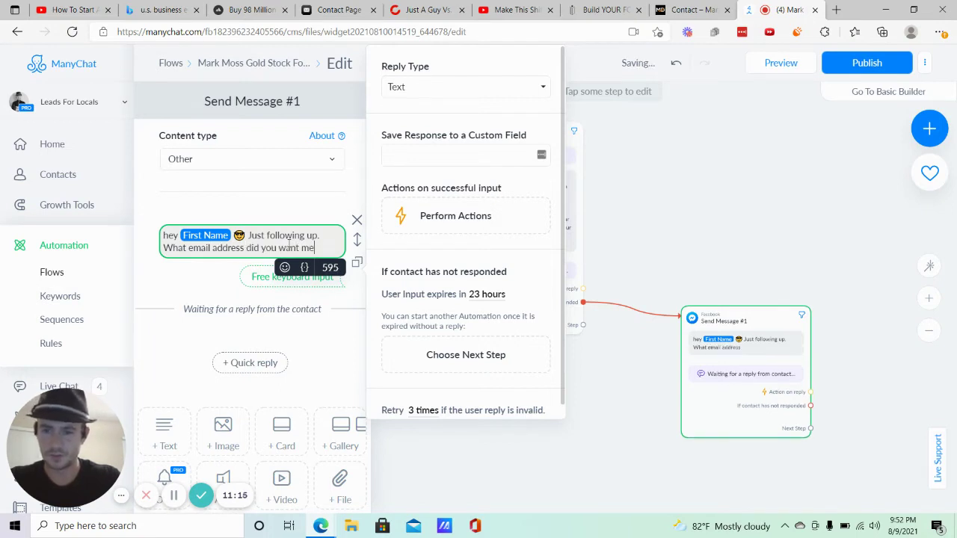
text( to send your free)
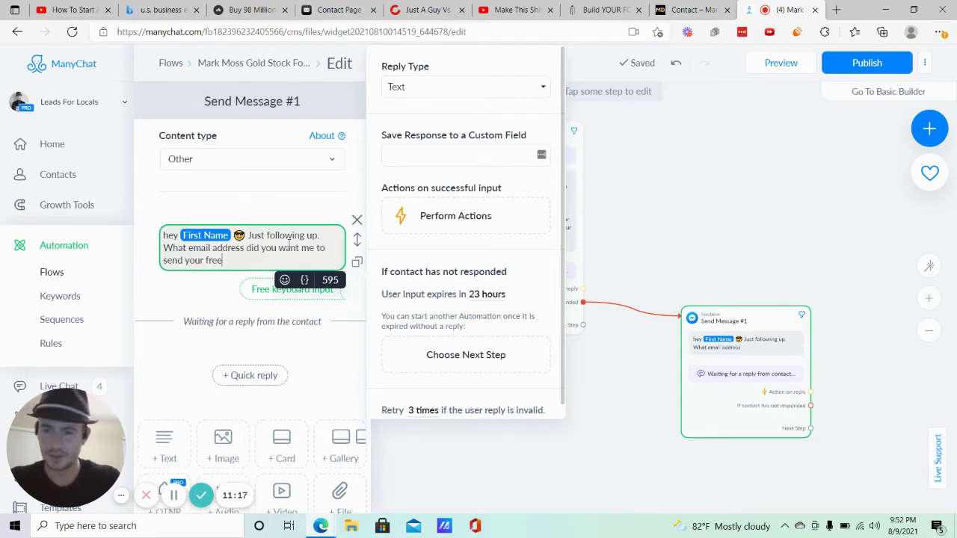
click(688, 10)
click(604, 9)
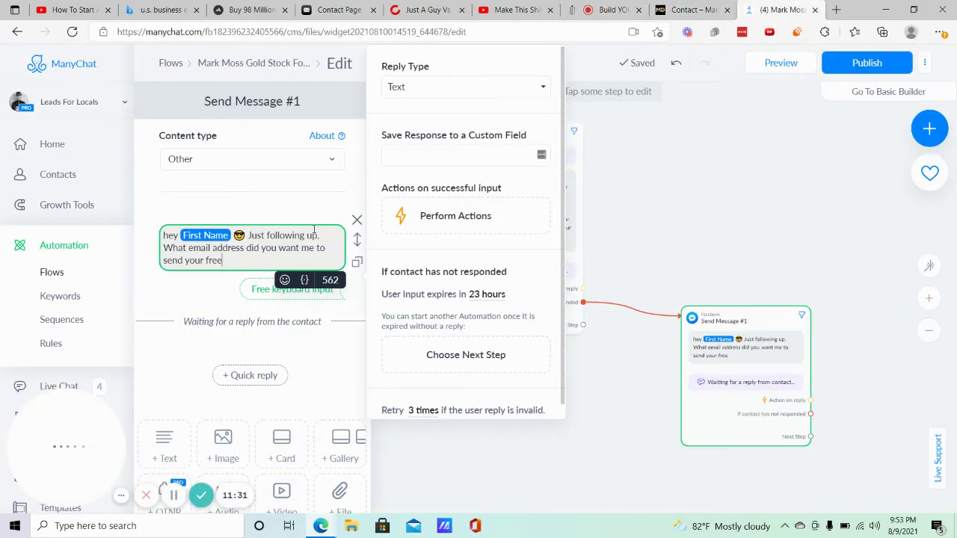
text(gold)
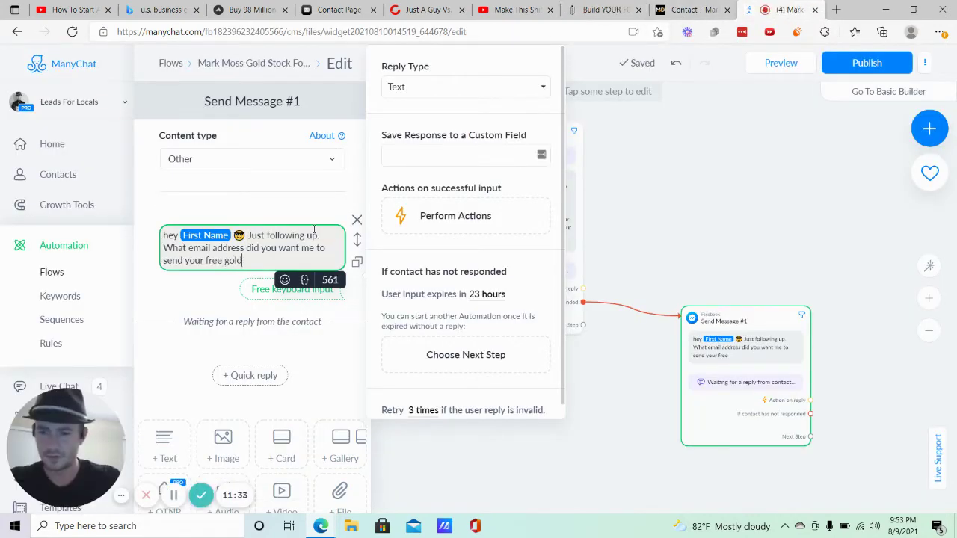
text( stoc)
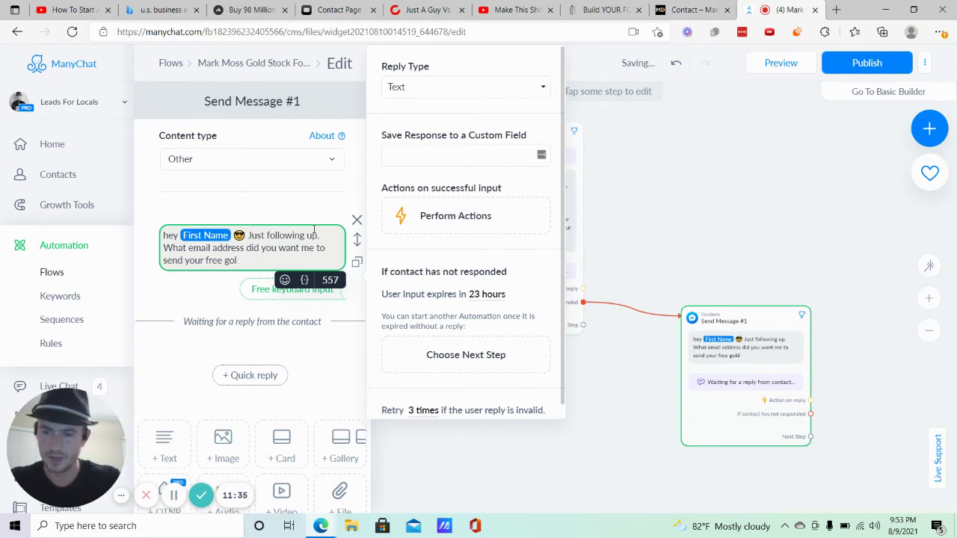
key(BackSpace)
text(Gold Stoc)
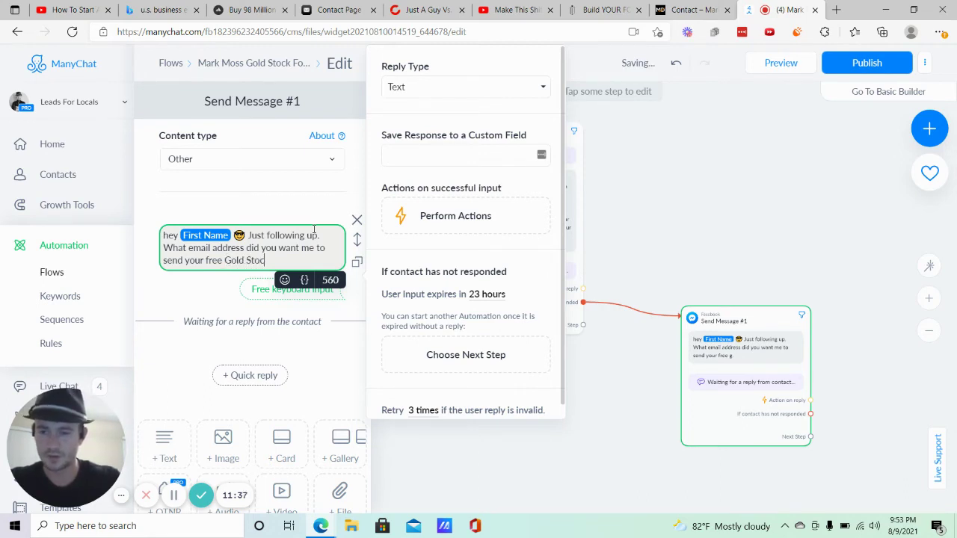
text(k Fortune )
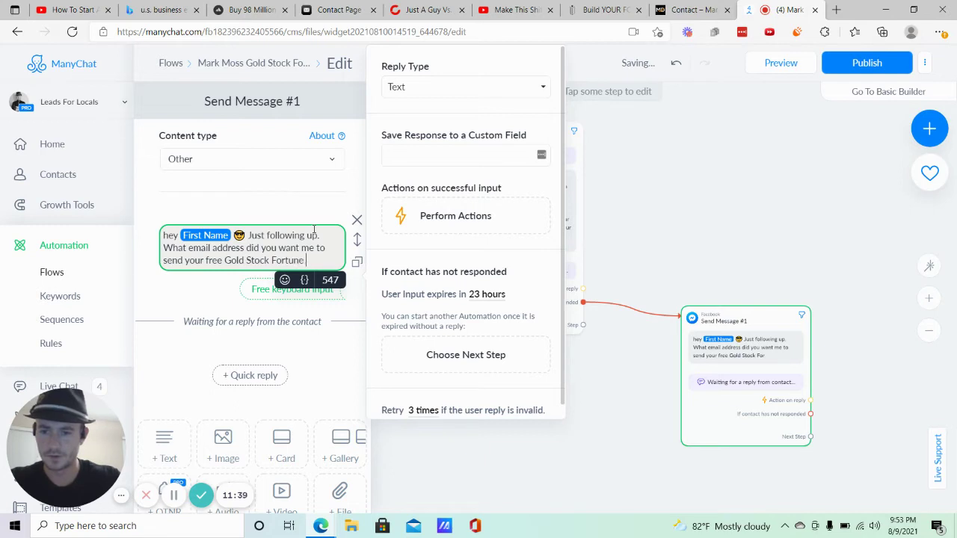
text(rem)
text(ort)
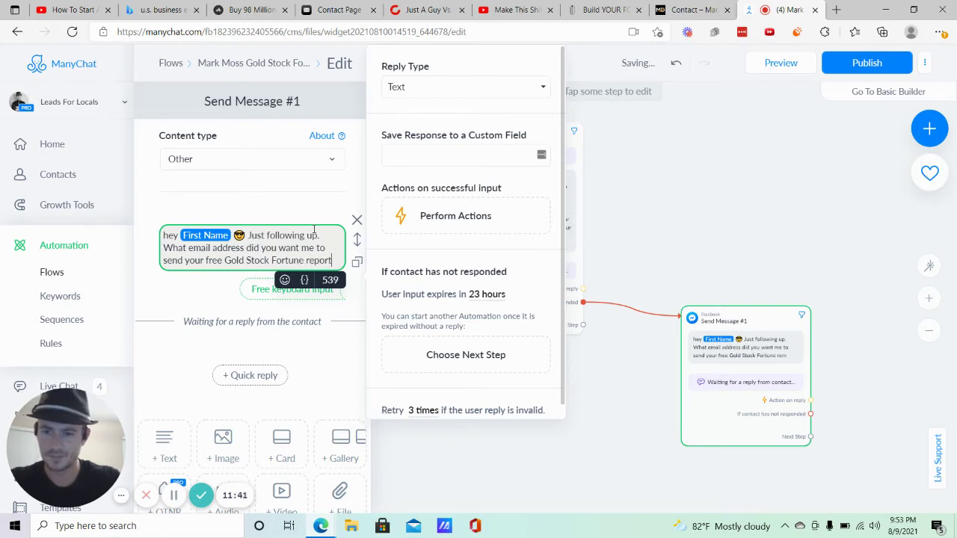
text(?)
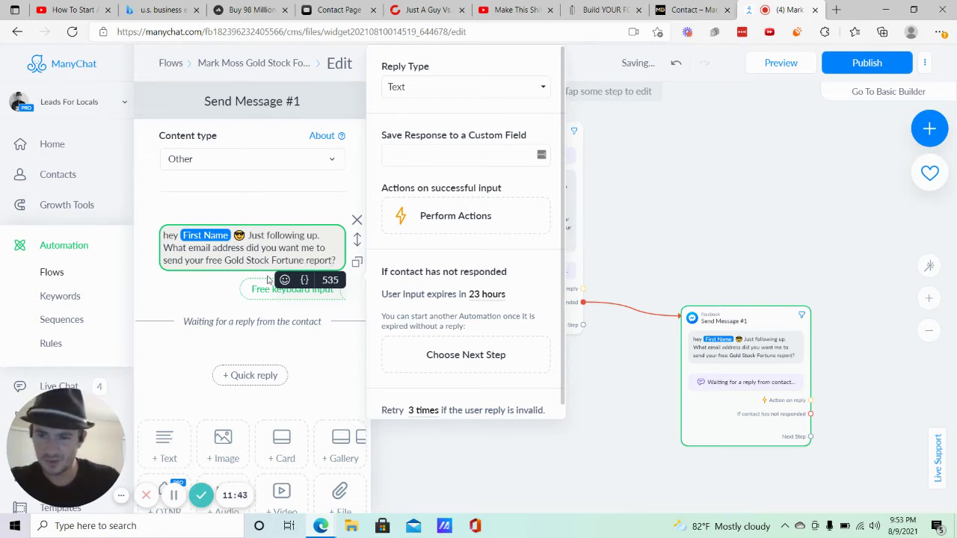
Require the follow-up question's reply to be an email address and close the step editor.
click(452, 88)
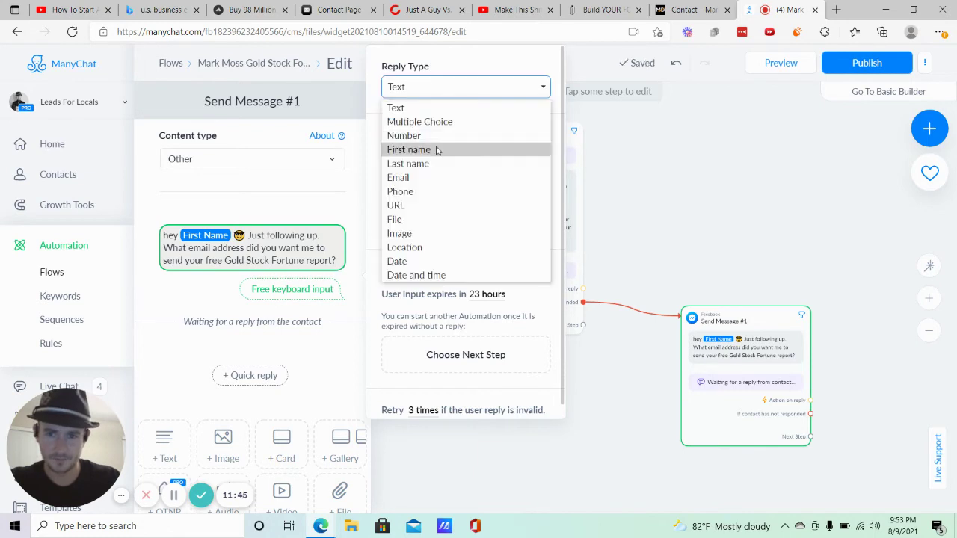
click(484, 178)
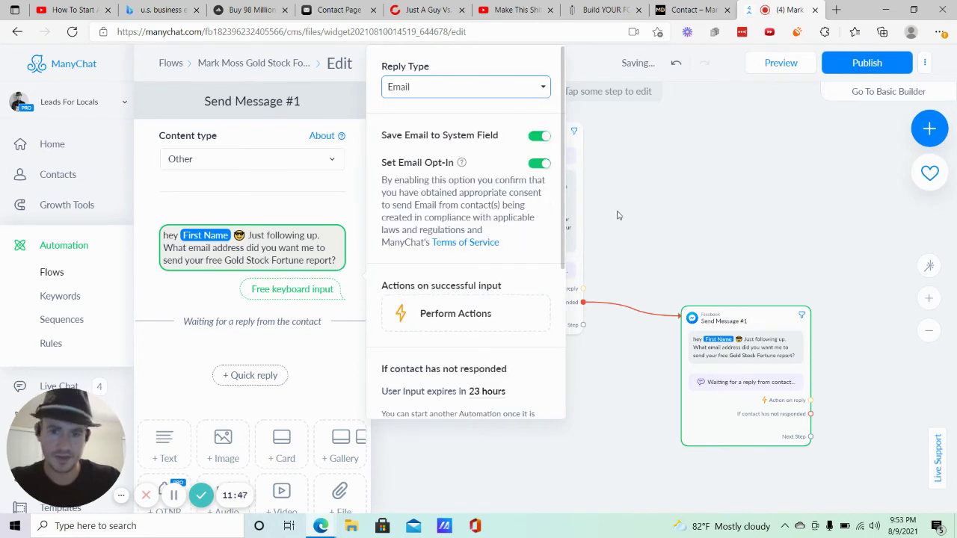
click(614, 219)
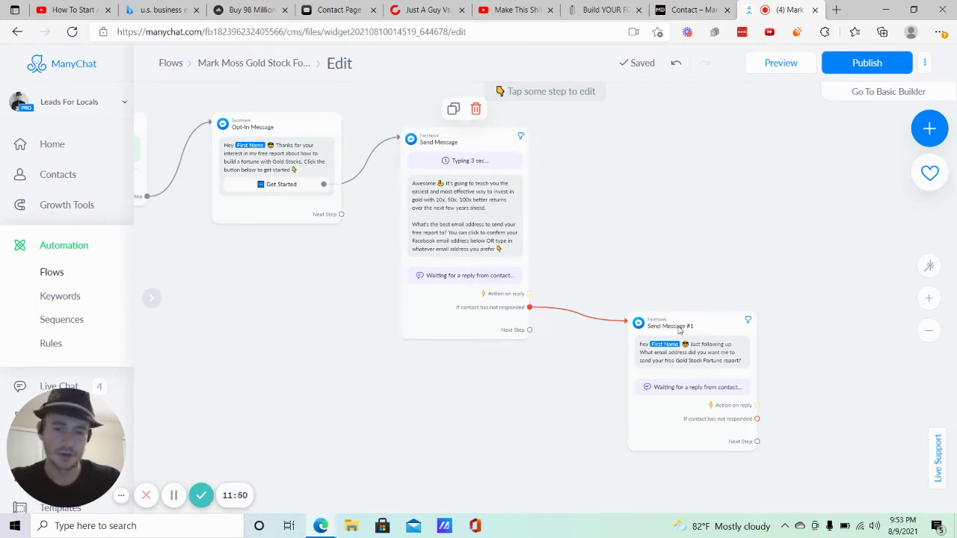
Drag the email question's reply output onto empty canvas to start a new branch.
drag(720, 222, 542, 257)
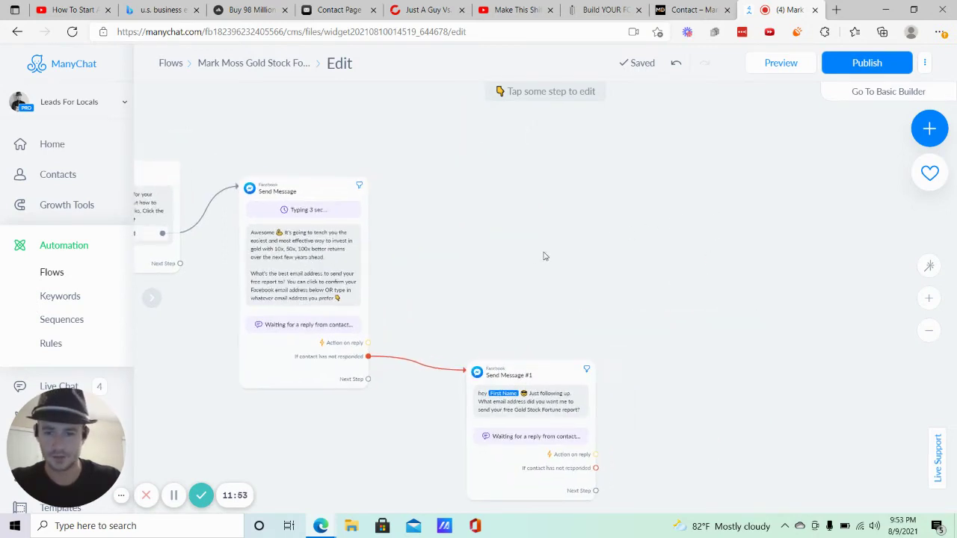
click(368, 342)
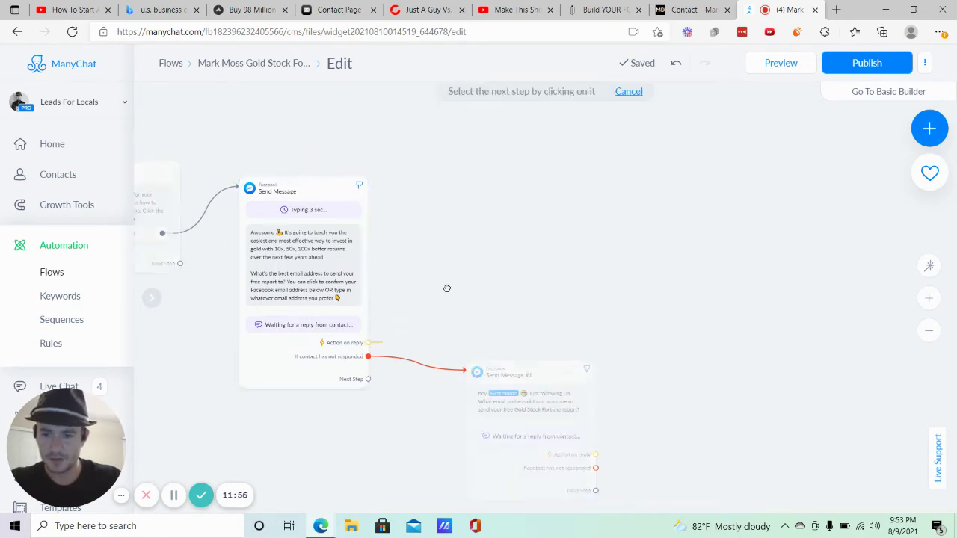
click(454, 221)
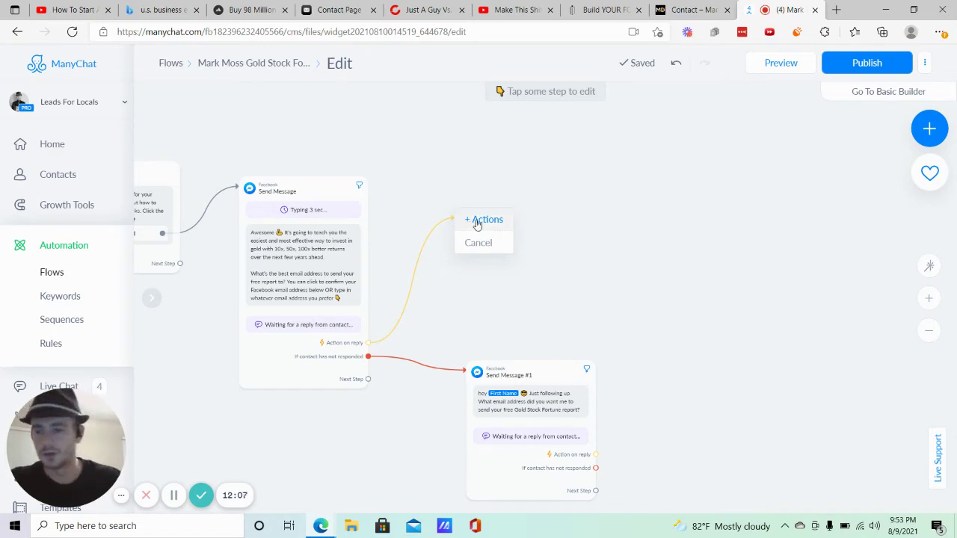
Create an Actions step for replies that adds a new 'requested free gold stock fortune report' tag.
click(478, 221)
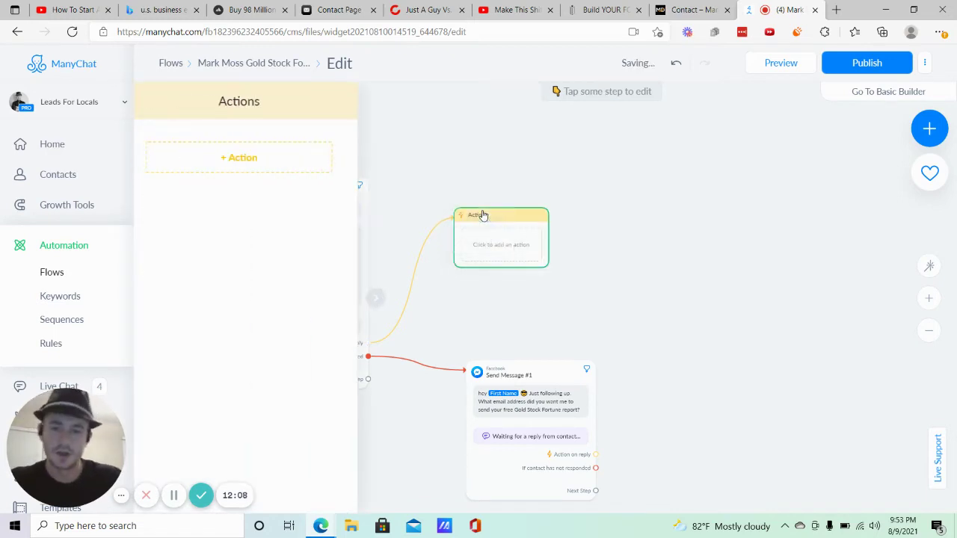
click(374, 311)
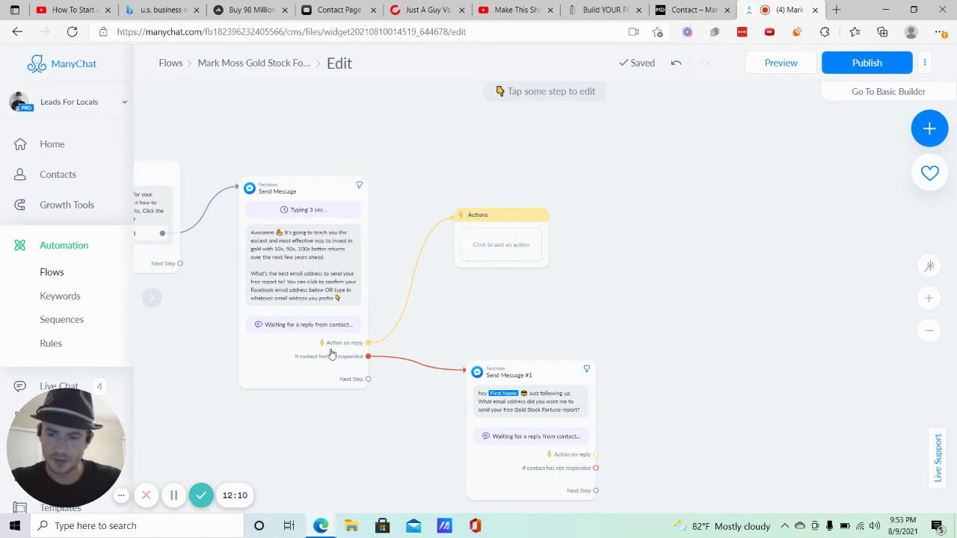
click(491, 250)
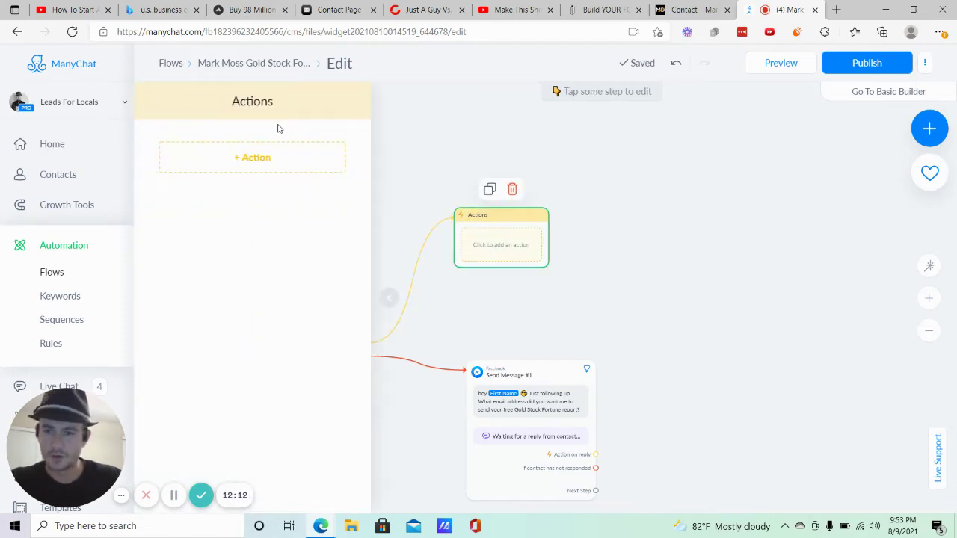
click(254, 158)
click(253, 184)
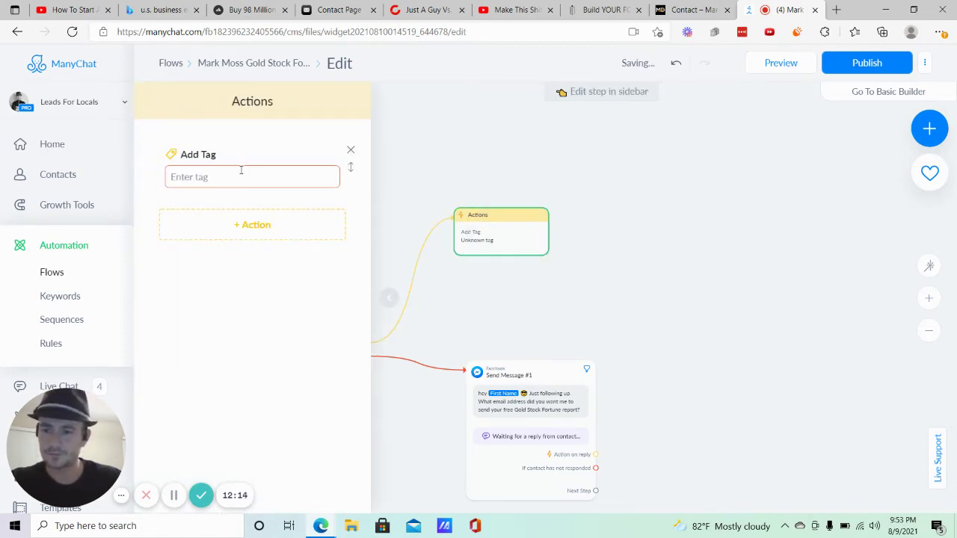
text(Mark Moss)
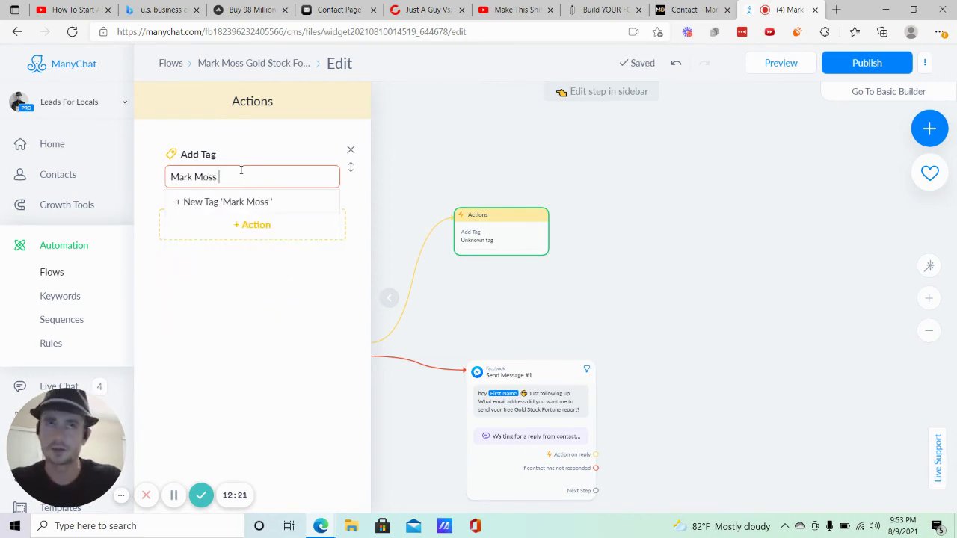
text( - requested)
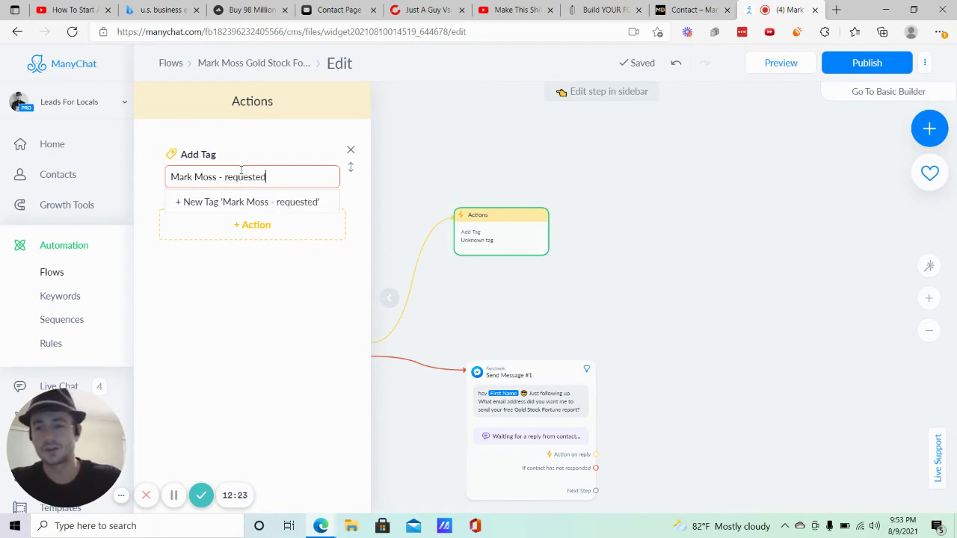
text( free gold)
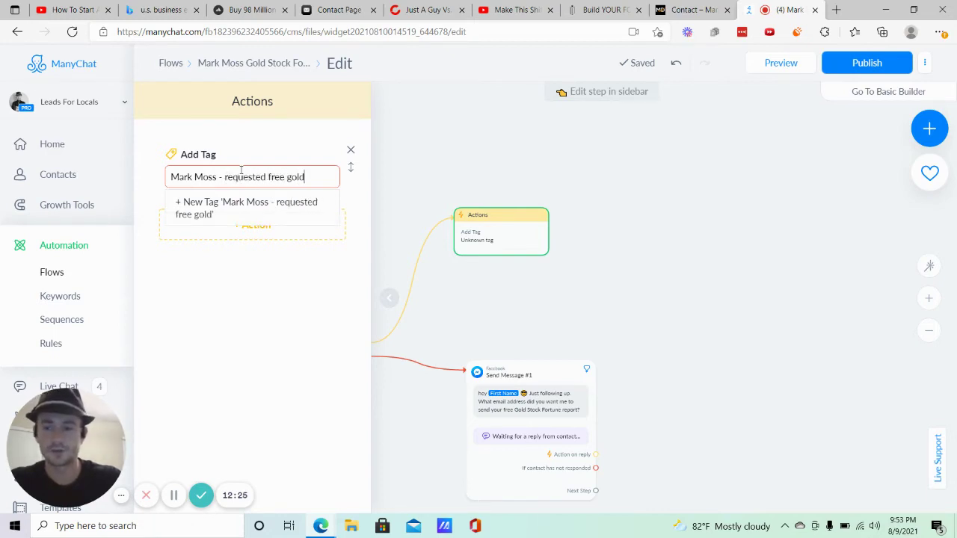
text( stock for)
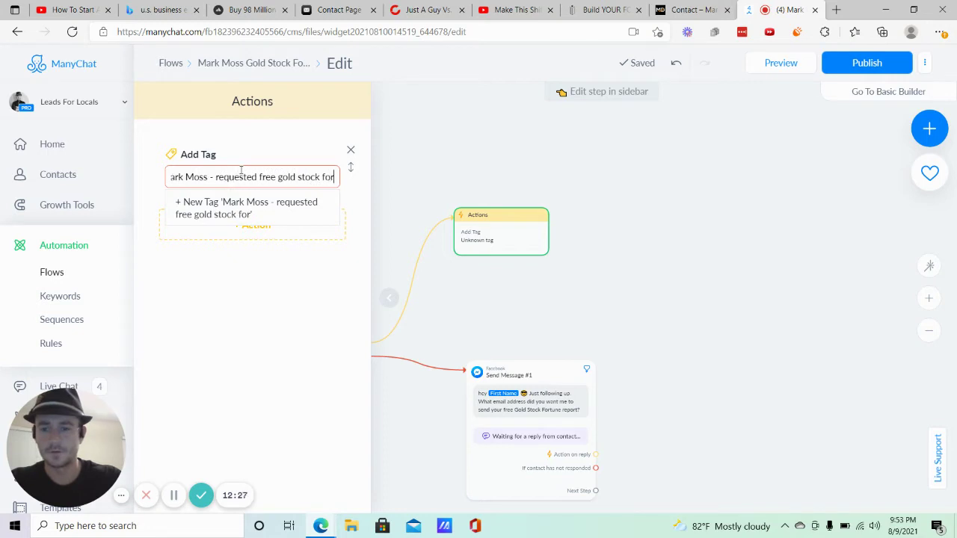
text(tune rep)
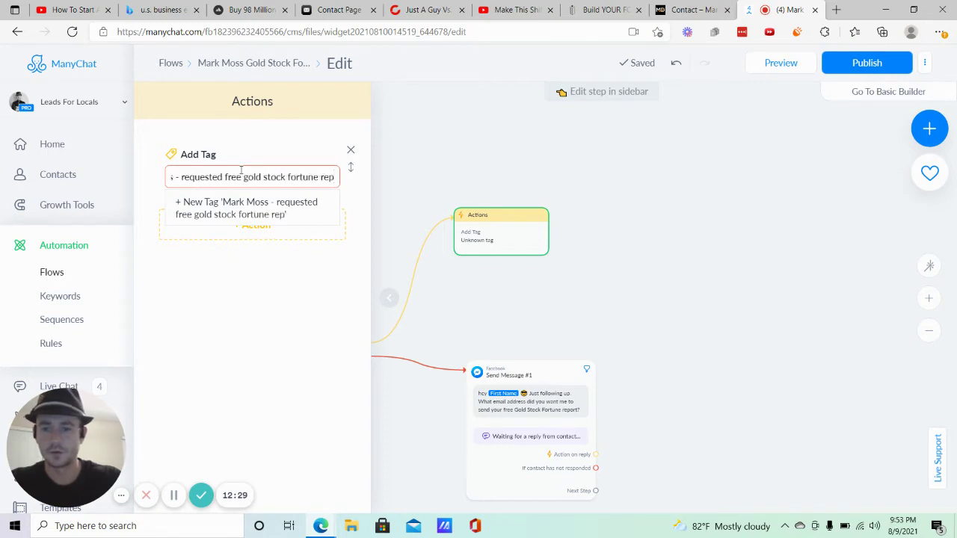
text(ort)
click(241, 206)
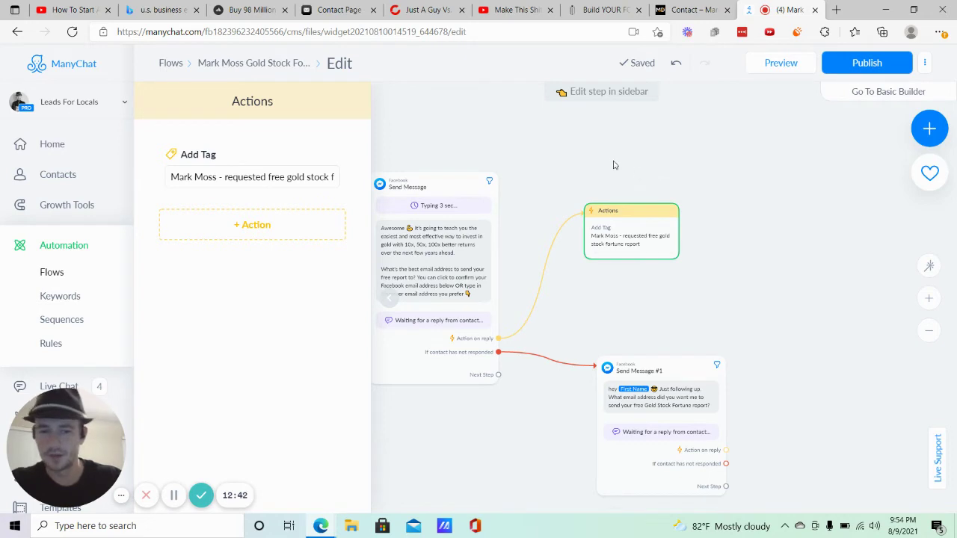
click(591, 223)
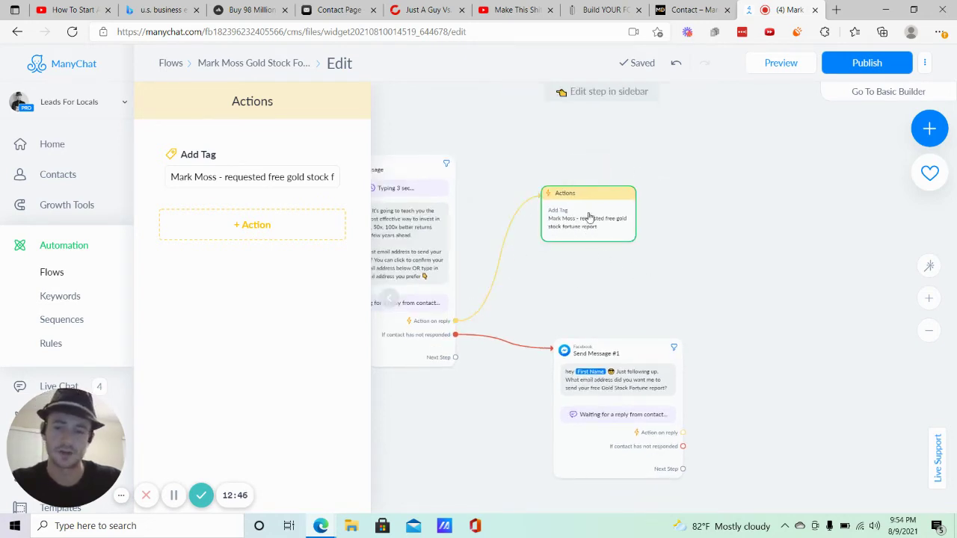
Add a Google Sheets action after the tag and bring up its Insert Row / Get Row By Value / Update Row options.
click(252, 224)
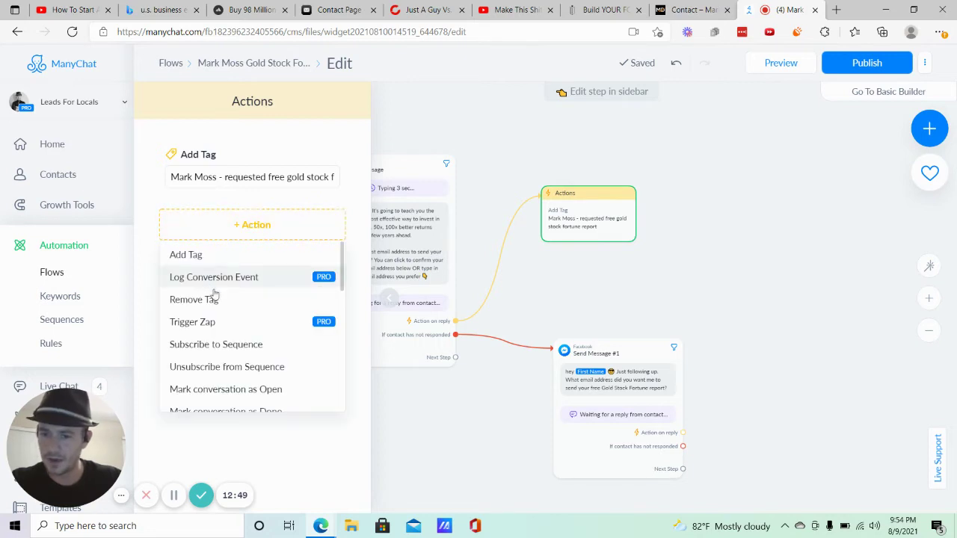
scroll(217, 297, down, 5)
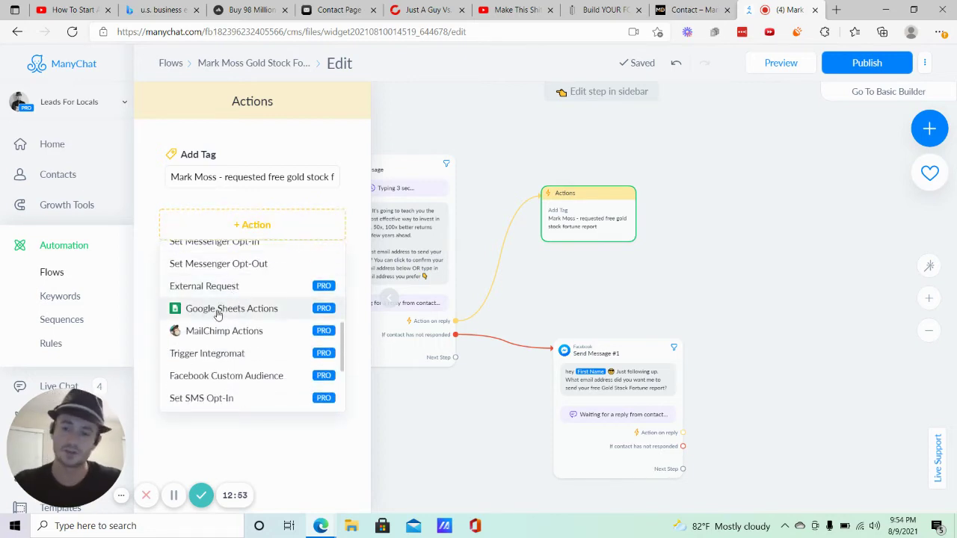
scroll(217, 314, down, 1)
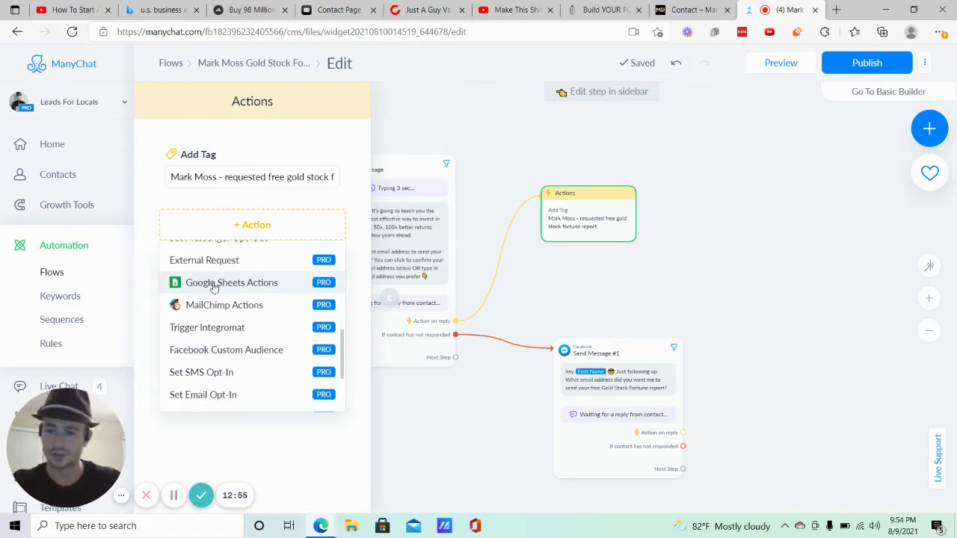
click(215, 284)
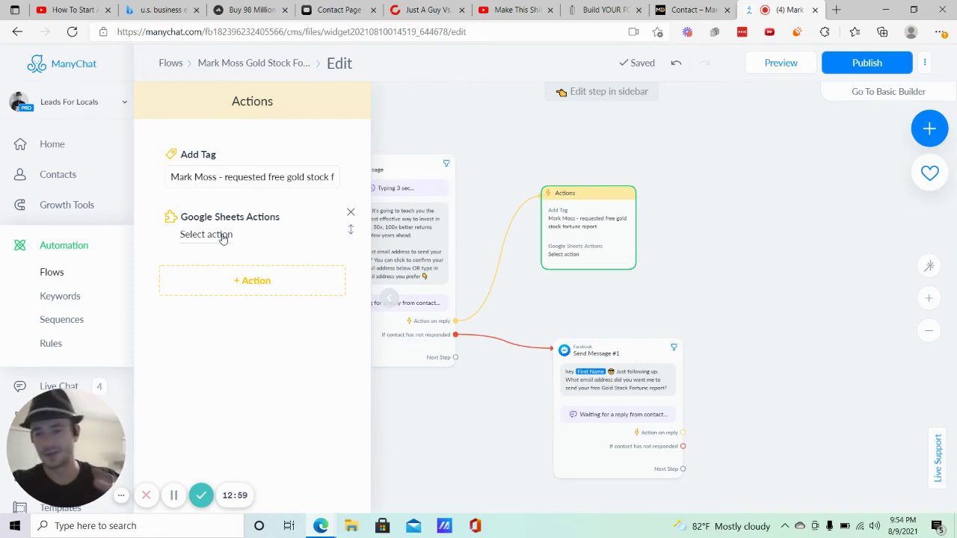
click(222, 235)
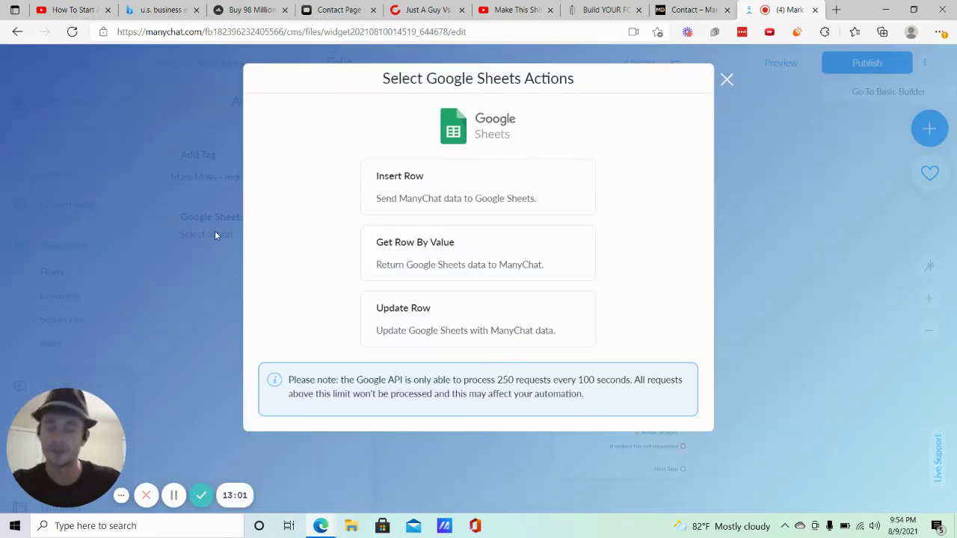
Set up an Insert Row action targeting the L4L Leads spreadsheet and L4L Leads worksheet.
click(417, 182)
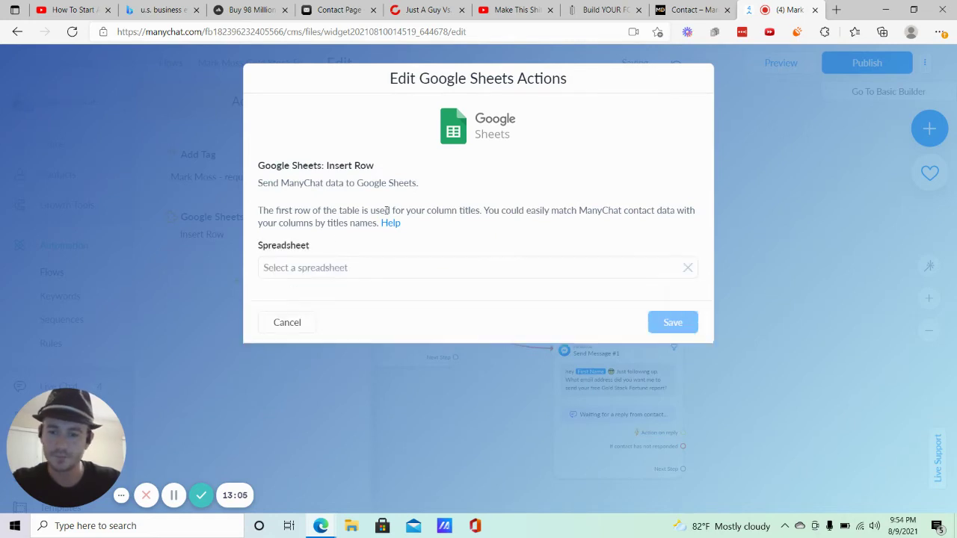
click(300, 267)
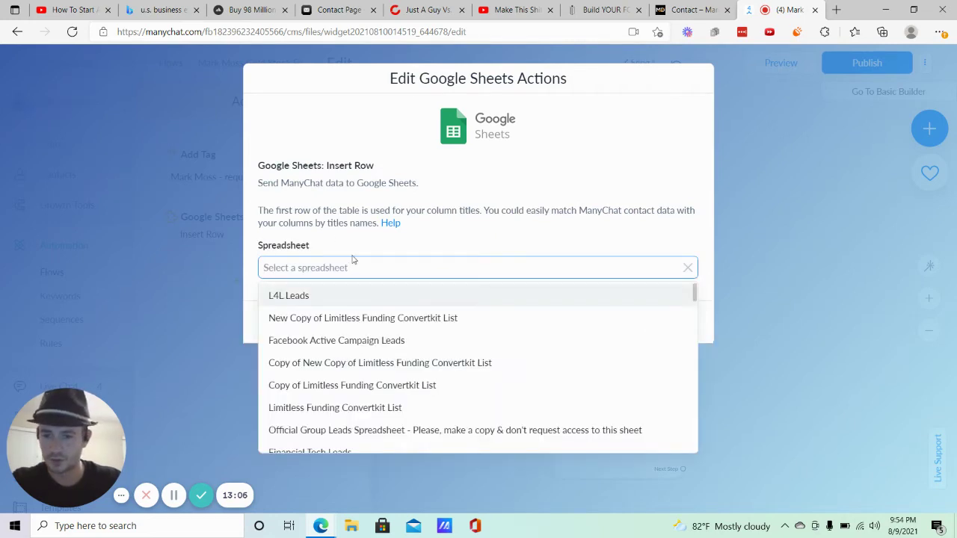
key(Return)
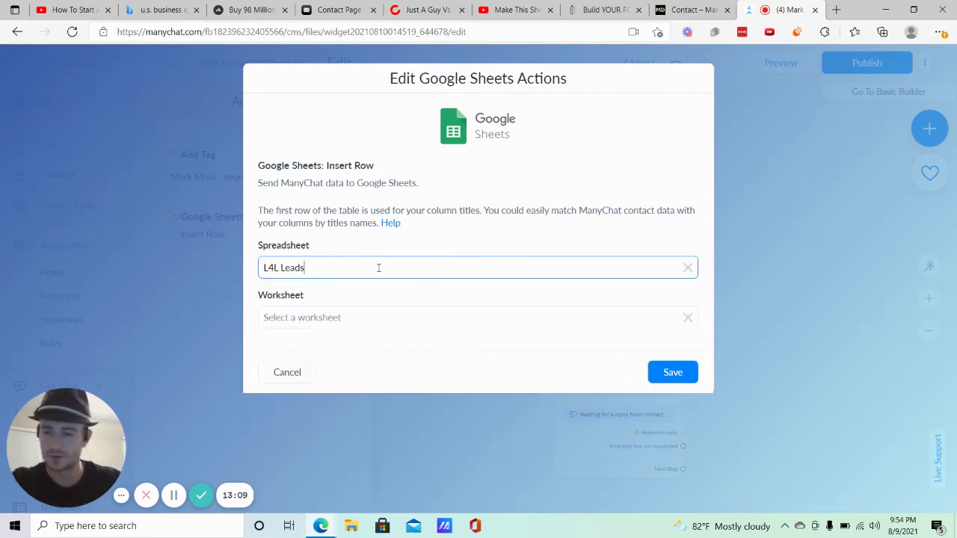
click(323, 326)
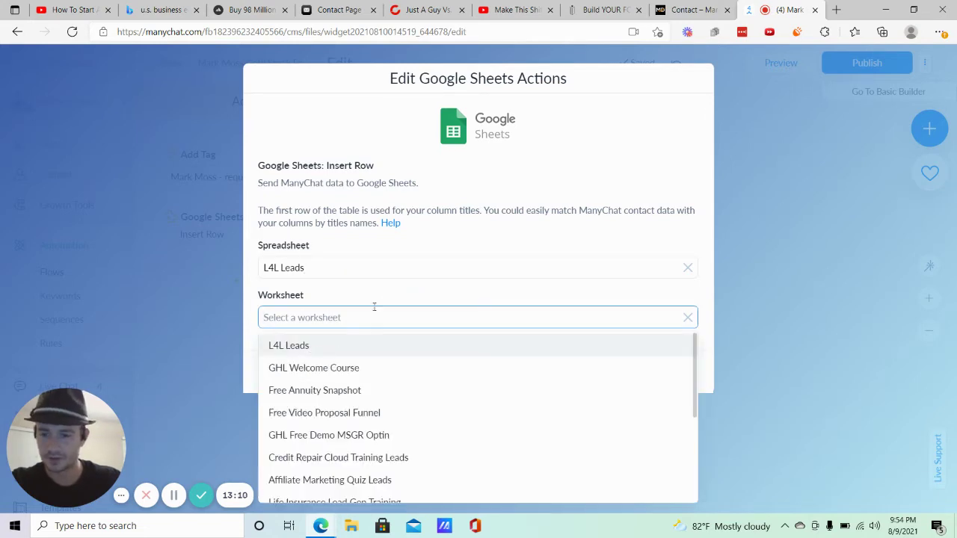
key(Return)
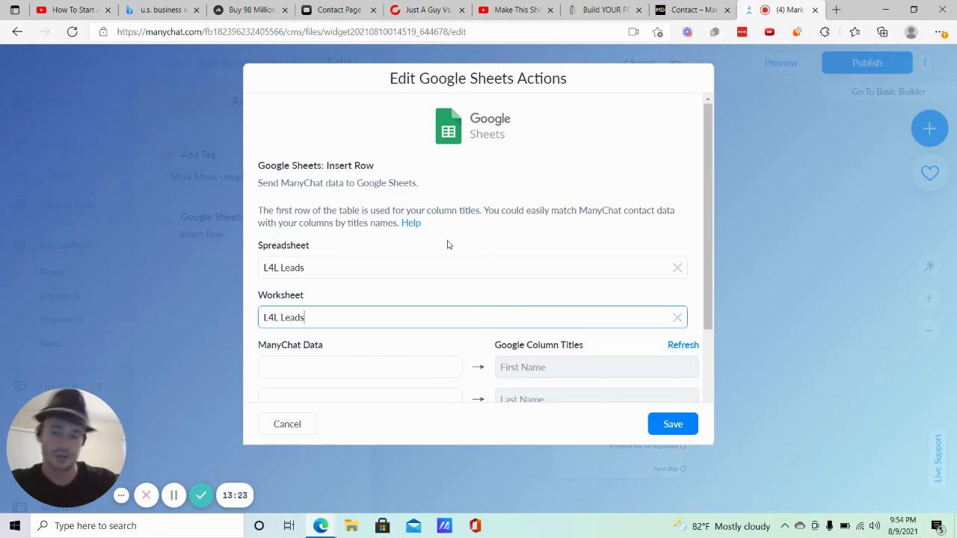
Map the contact's First Name and Last Name to the First Name and Last Name columns.
scroll(411, 236, down, 2)
click(368, 207)
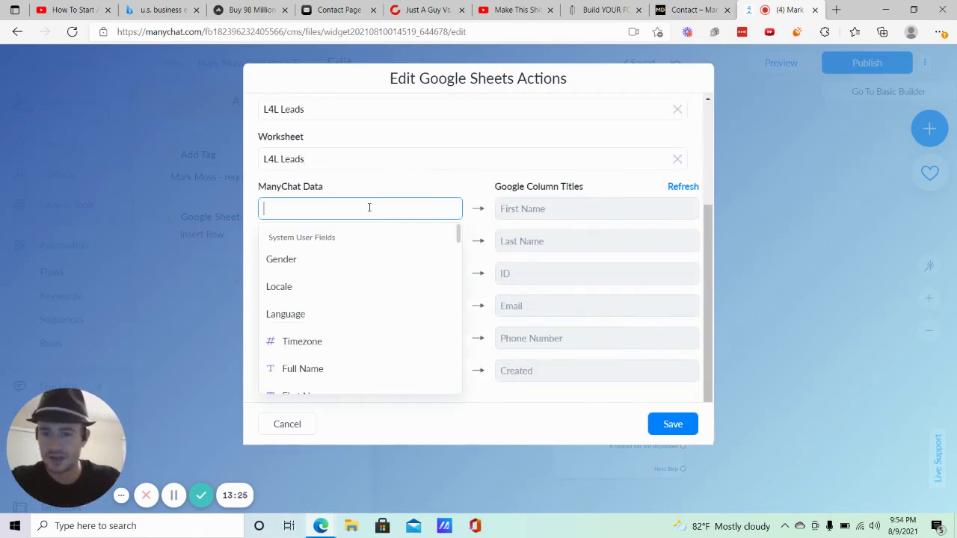
scroll(316, 312, down, 1)
click(314, 344)
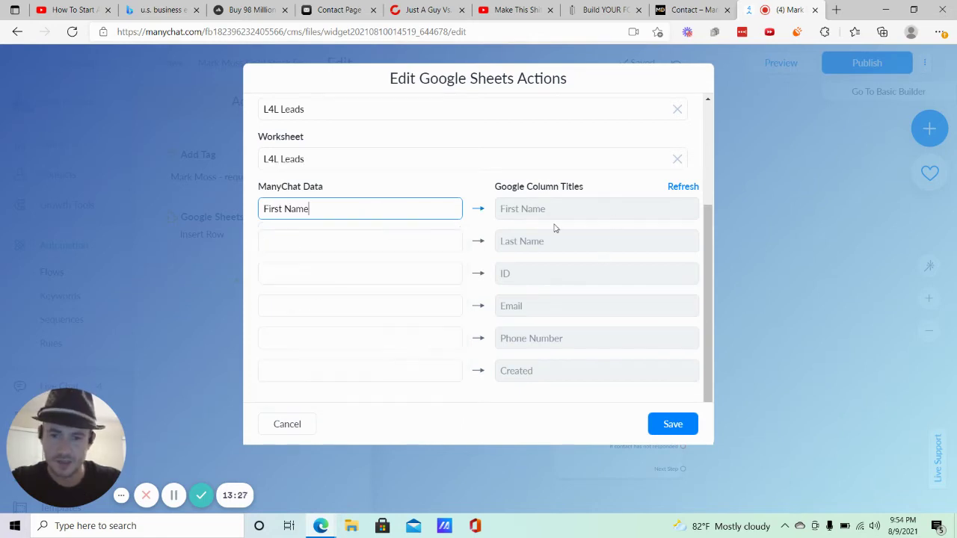
click(384, 238)
scroll(316, 314, down, 3)
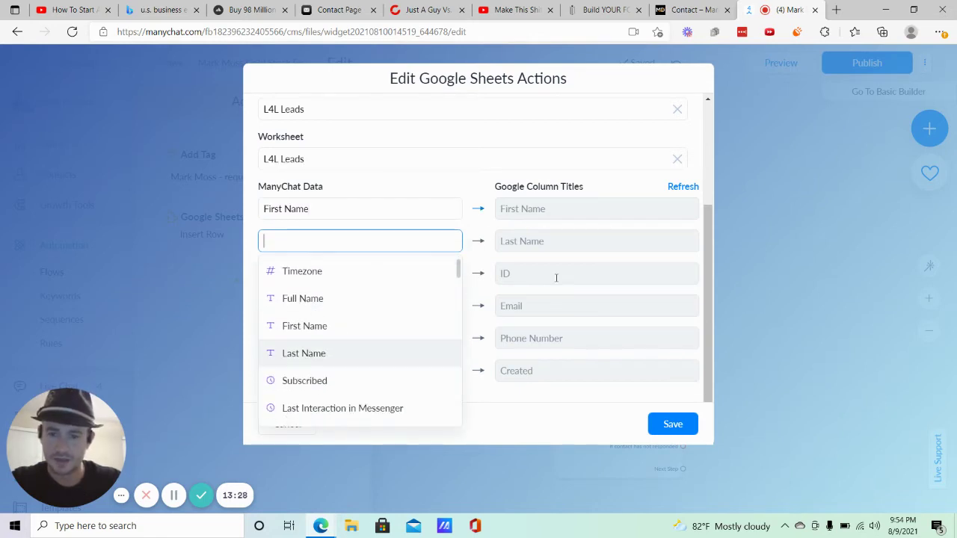
click(304, 352)
Map User Id to the ID column and Email to the Email column, then save.
click(370, 275)
scroll(306, 328, down, 5)
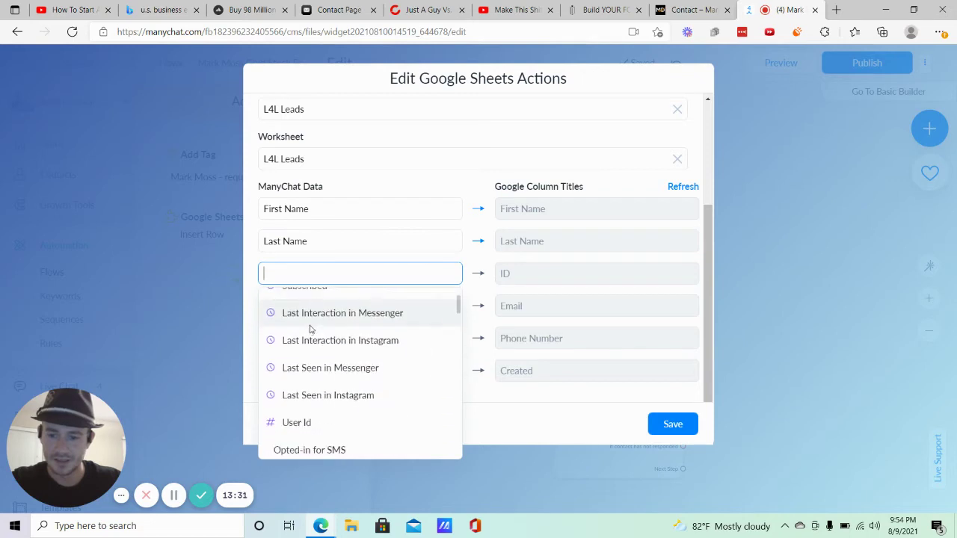
click(313, 344)
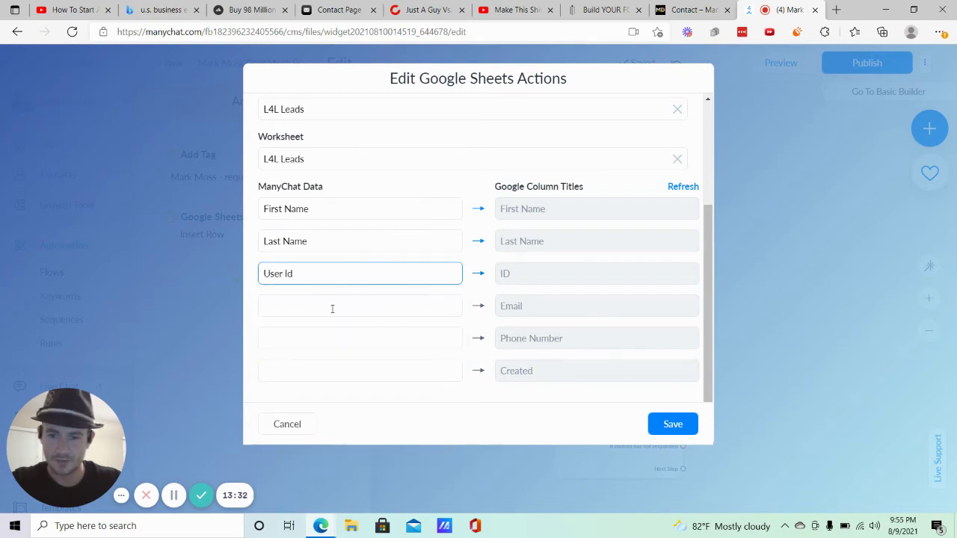
click(331, 307)
scroll(333, 359, down, 5)
scroll(333, 359, down, 8)
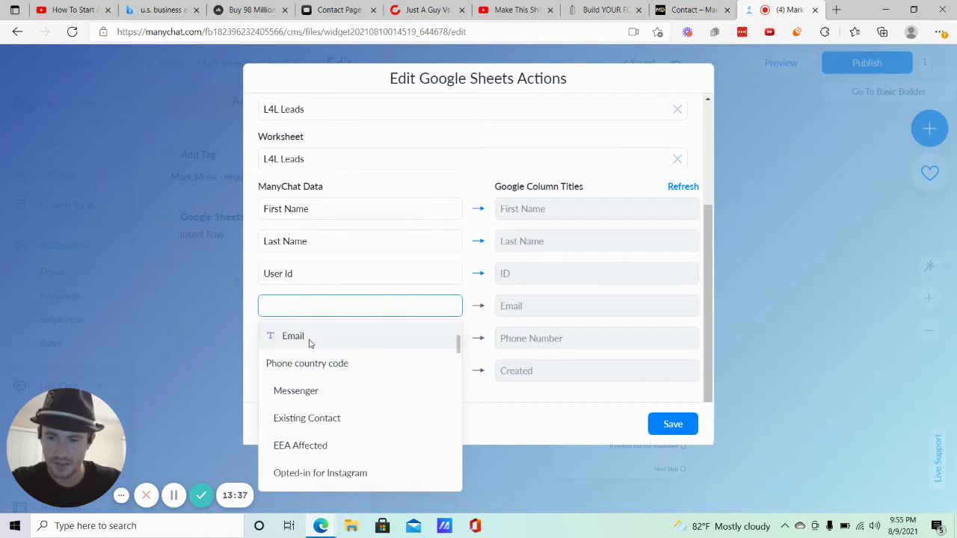
click(307, 341)
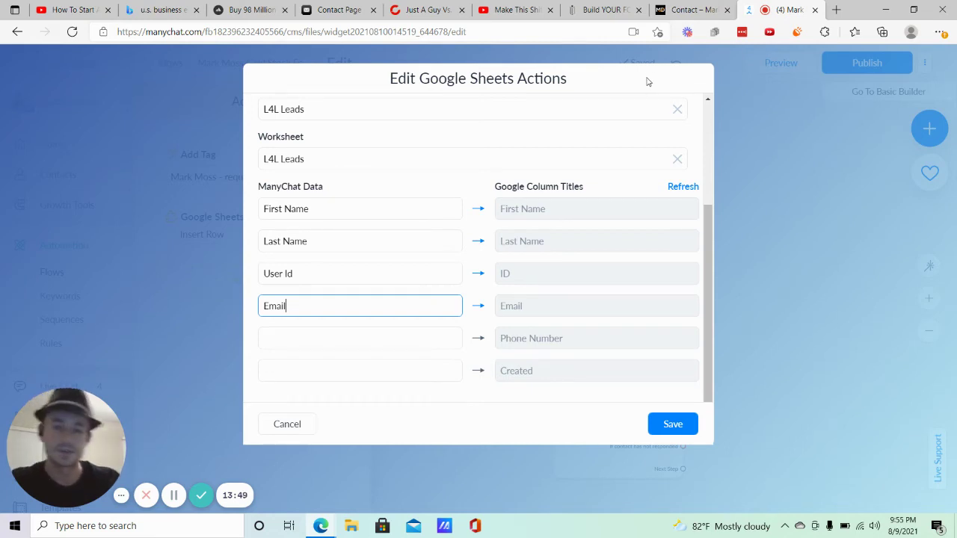
click(672, 423)
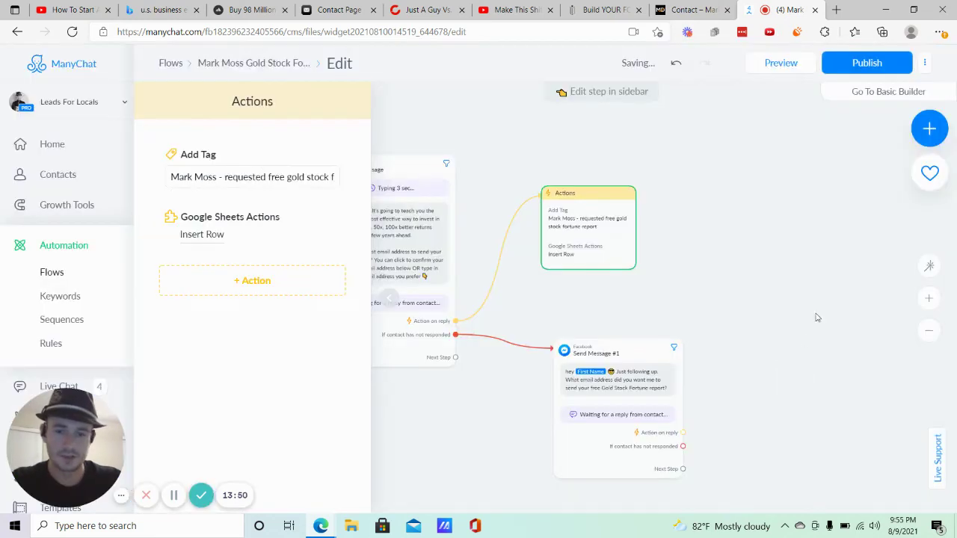
Link the first Send Message's Next Step to a new Facebook Message step, Send Message #2.
mouse_move(566, 239)
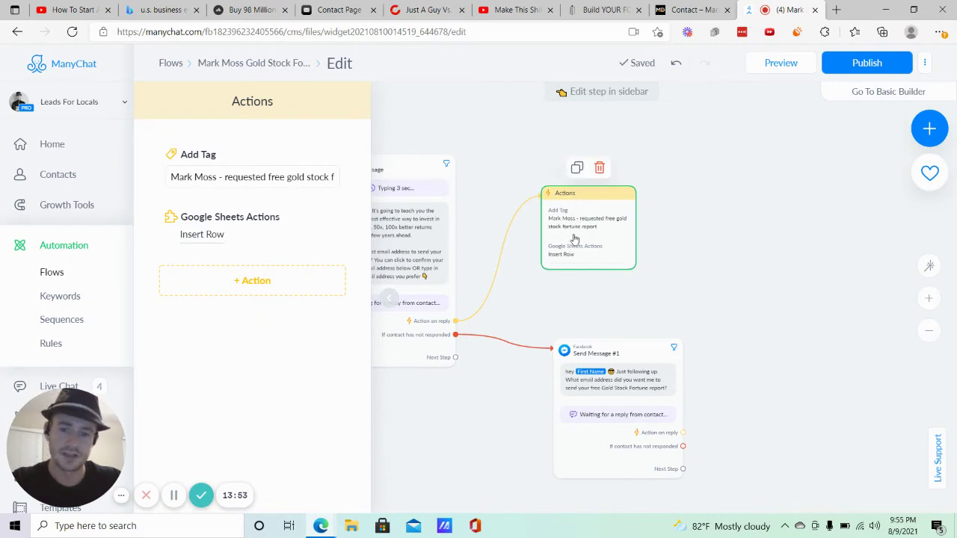
click(706, 261)
drag(714, 239, 598, 248)
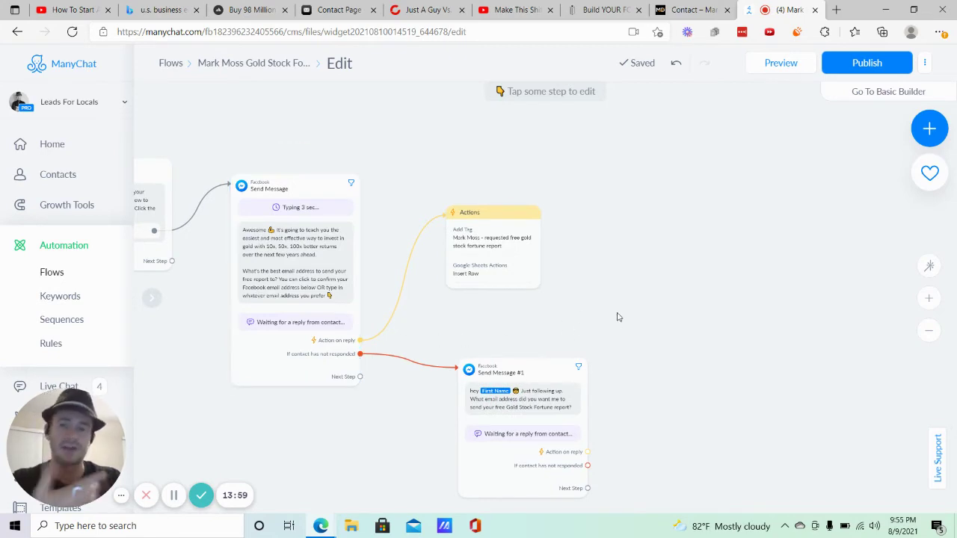
click(359, 377)
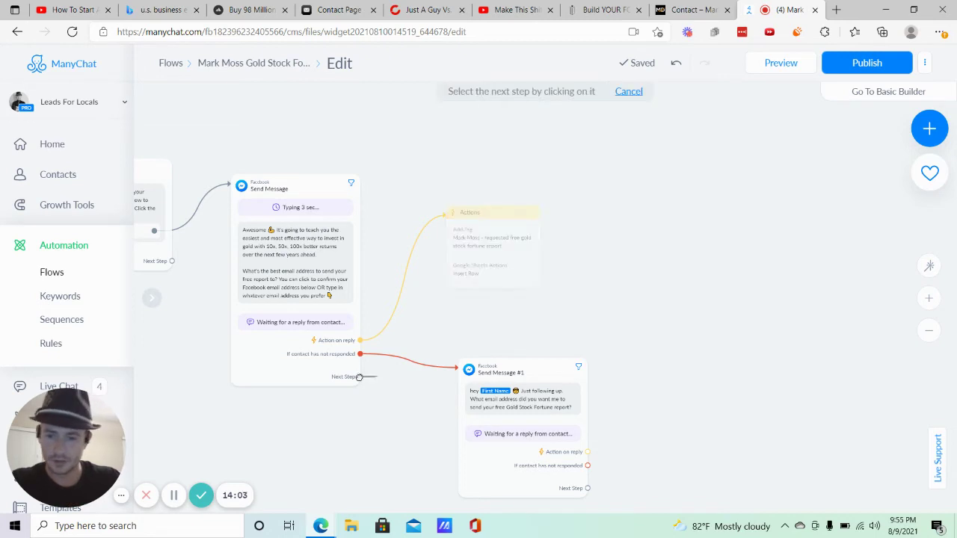
click(646, 213)
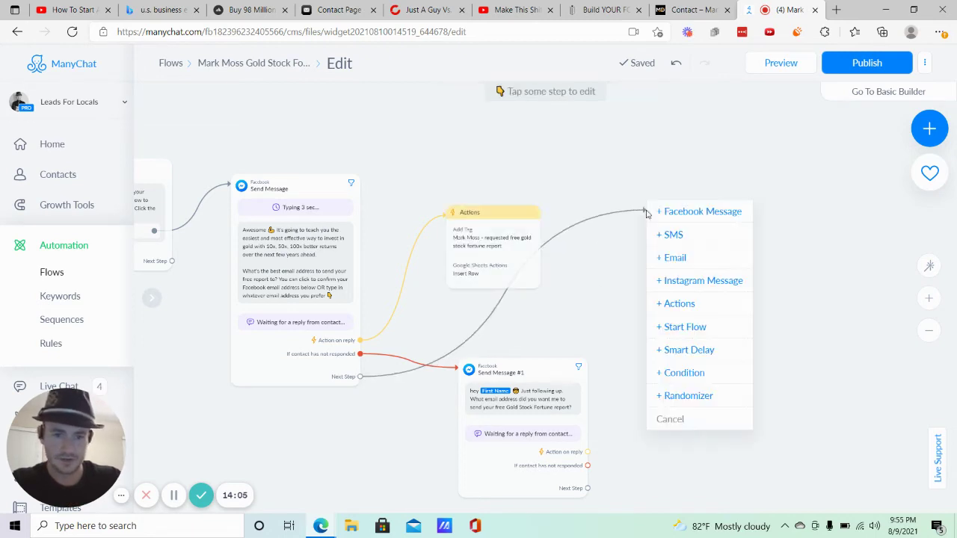
click(692, 217)
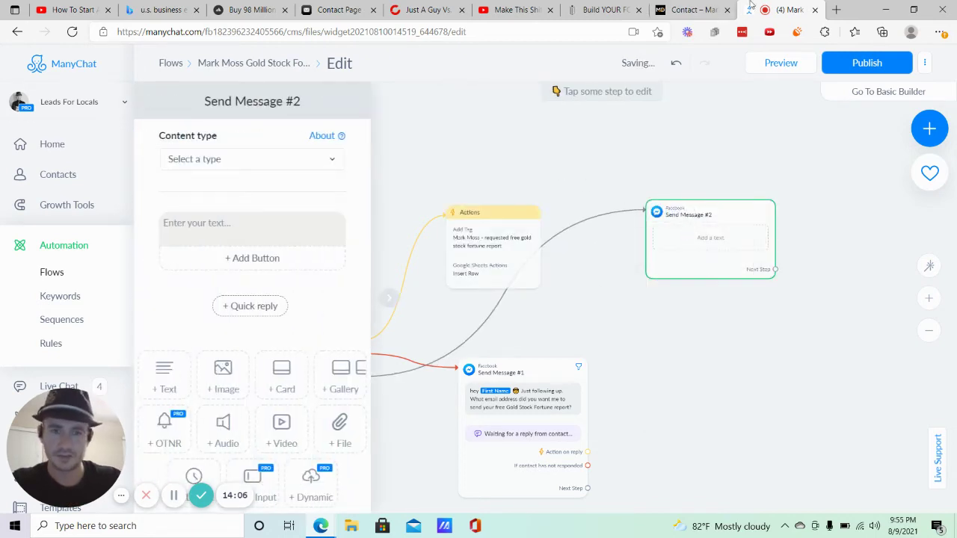
Enter a test first name and email address on the landing page and submit with Get My Guide!
click(628, 6)
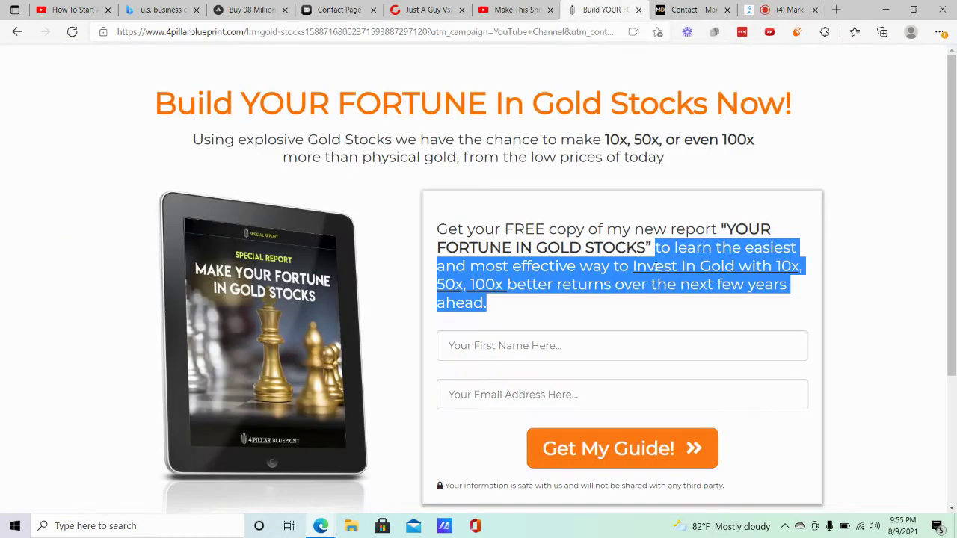
click(754, 197)
click(477, 346)
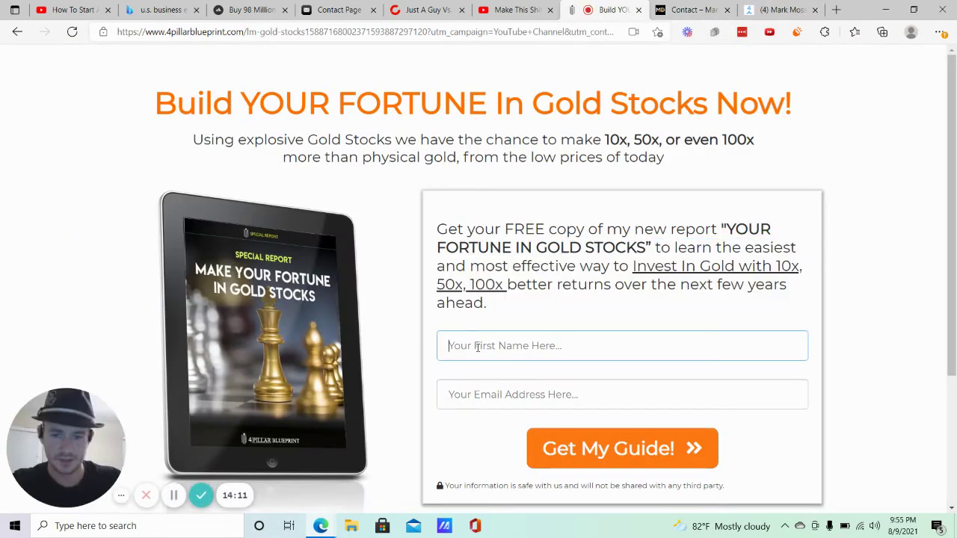
text(Matt)
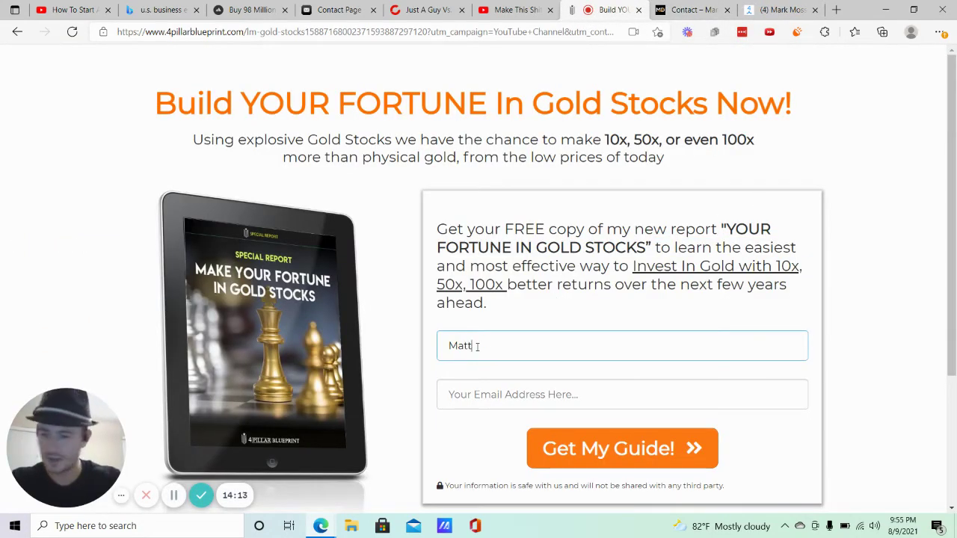
key(Tab)
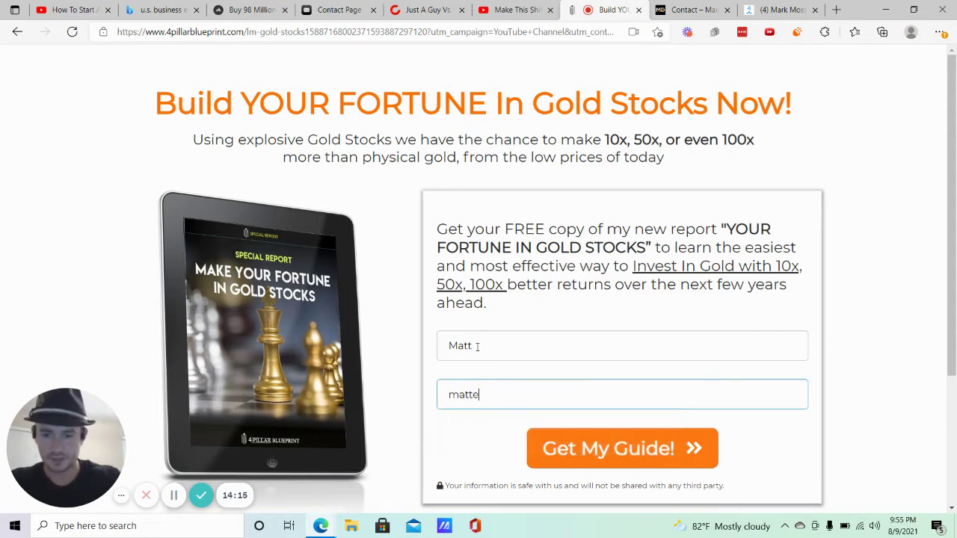
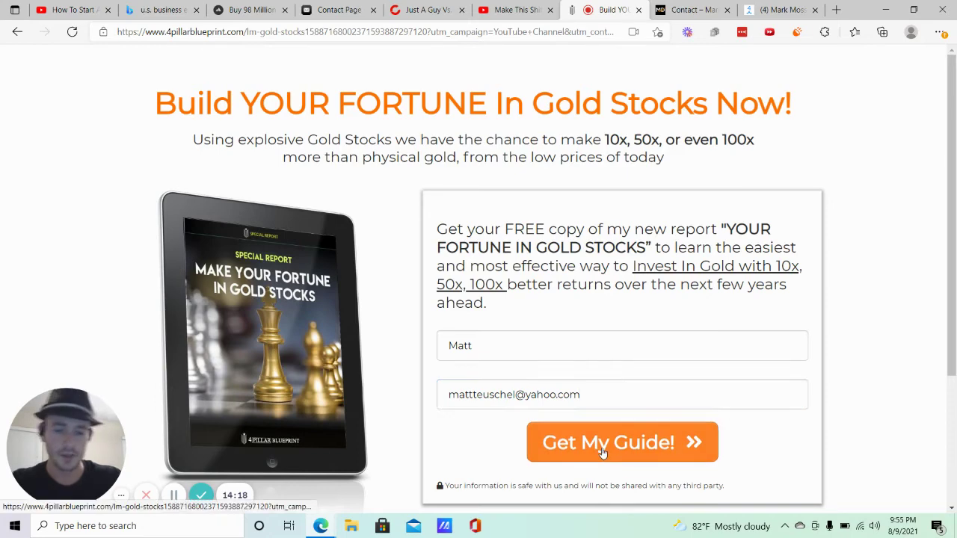
click(603, 451)
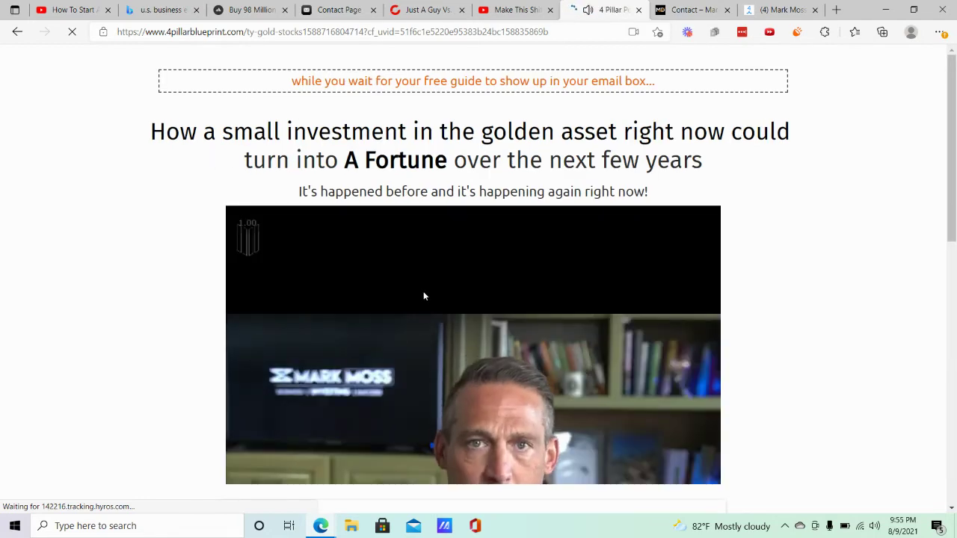
Play the thank-you video, follow YES! Show Me The Asset To Buy, then return to ManyChat.
click(423, 293)
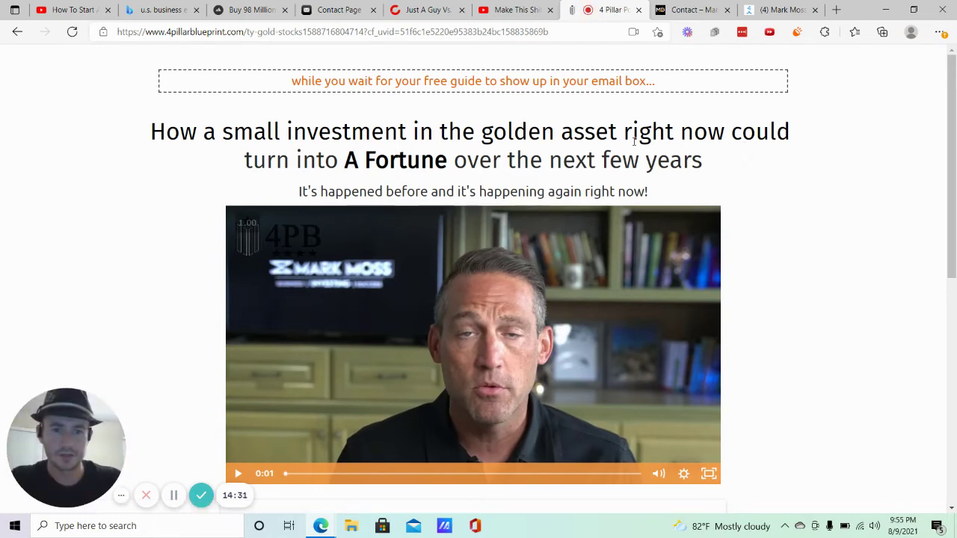
scroll(613, 157, down, 5)
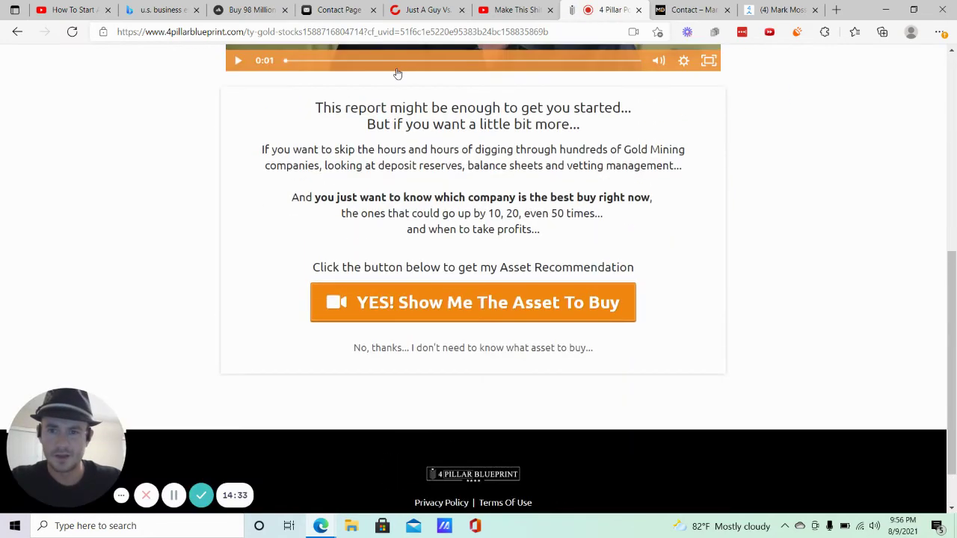
scroll(449, 90, up, 1)
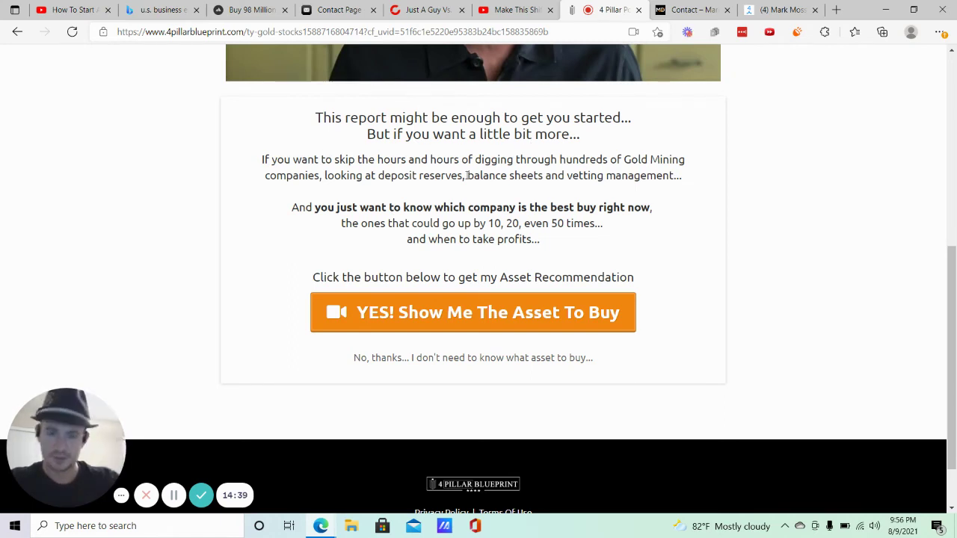
click(544, 317)
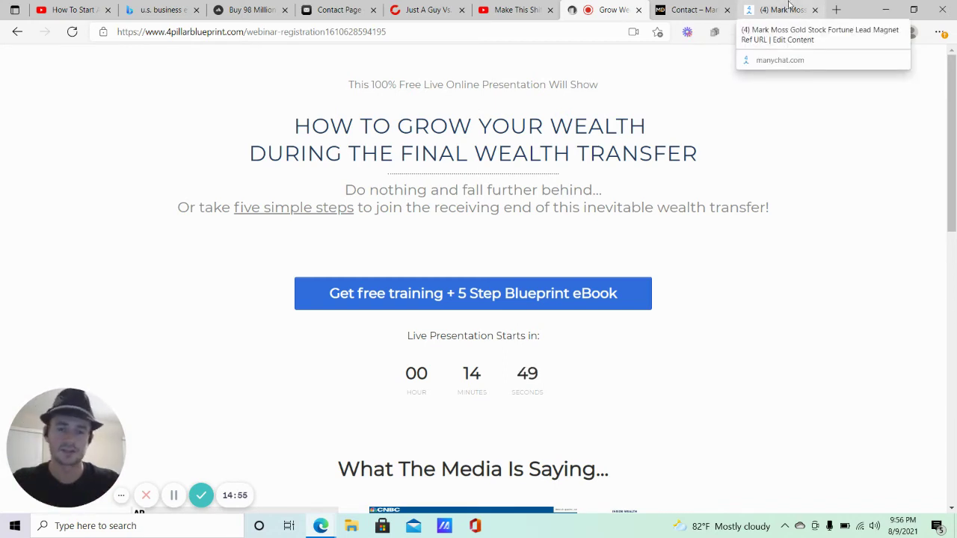
click(784, 4)
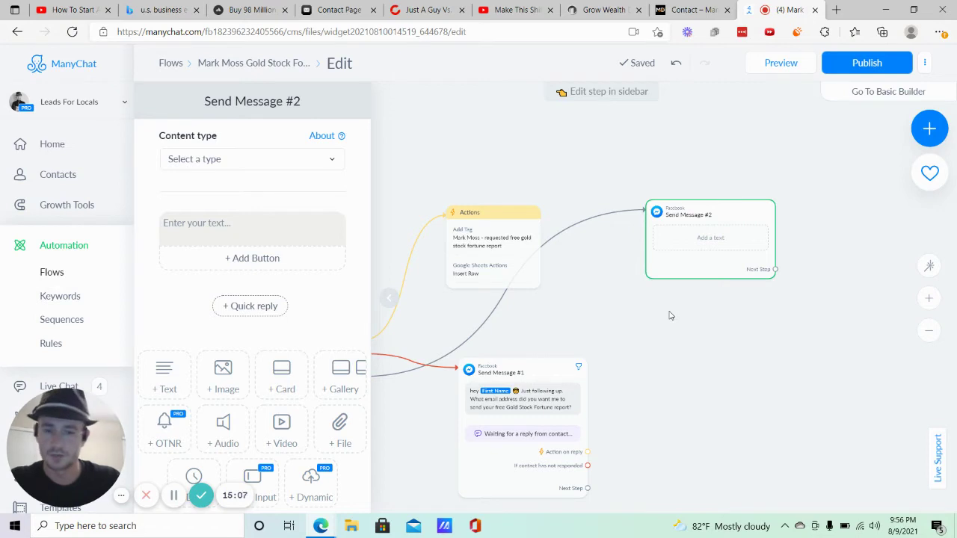
Set Send Message #2's content type to Other.
click(282, 169)
click(186, 195)
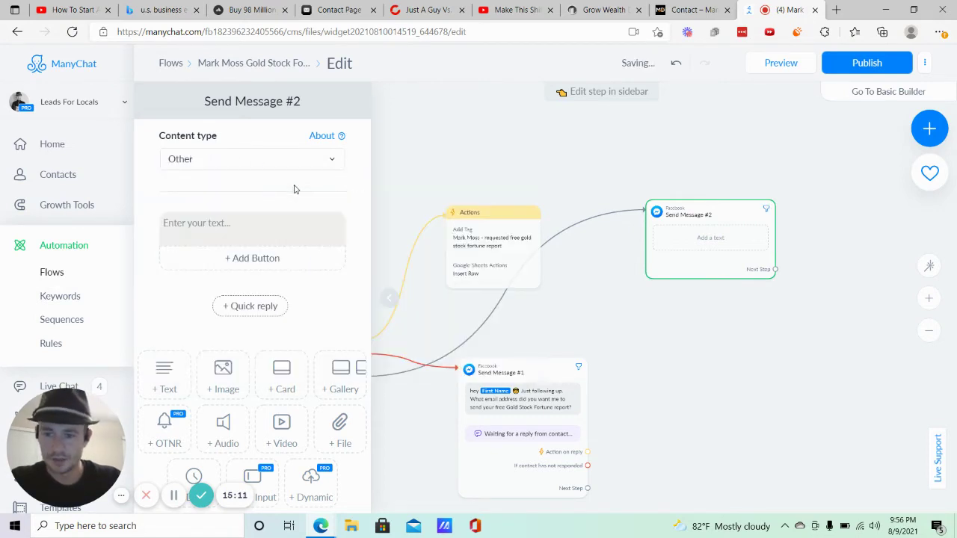
click(621, 202)
click(683, 241)
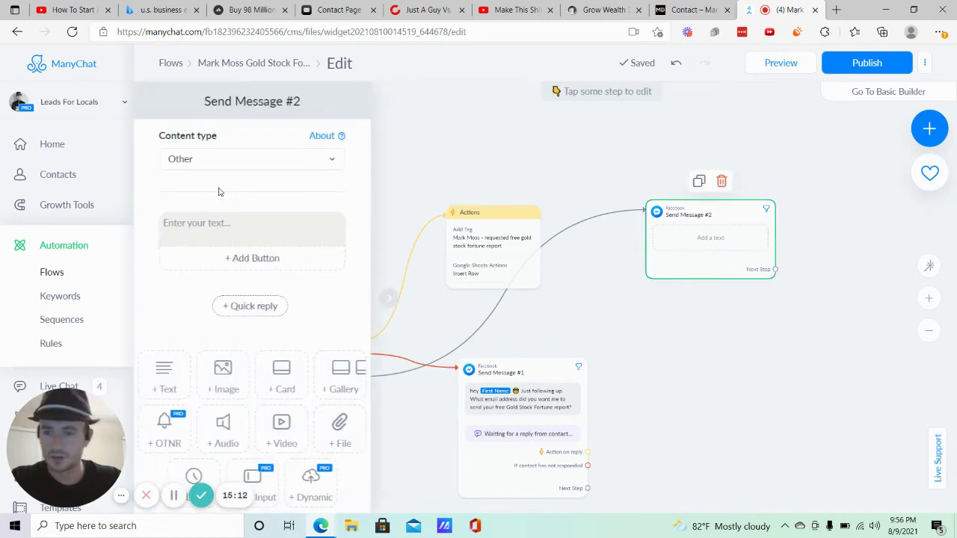
Add a 3-second typing delay and place it above the message text block.
click(198, 225)
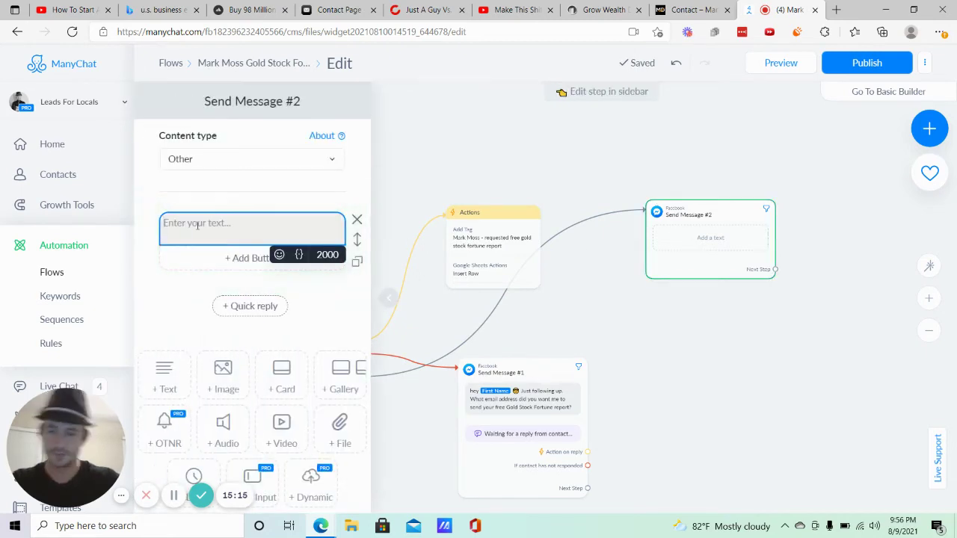
scroll(217, 299, down, 1)
click(192, 415)
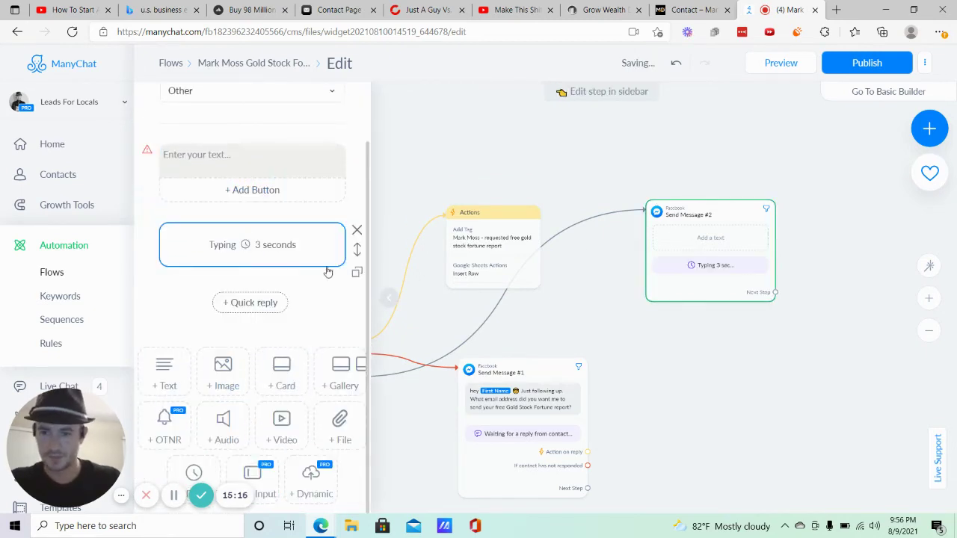
scroll(329, 272, up, 1)
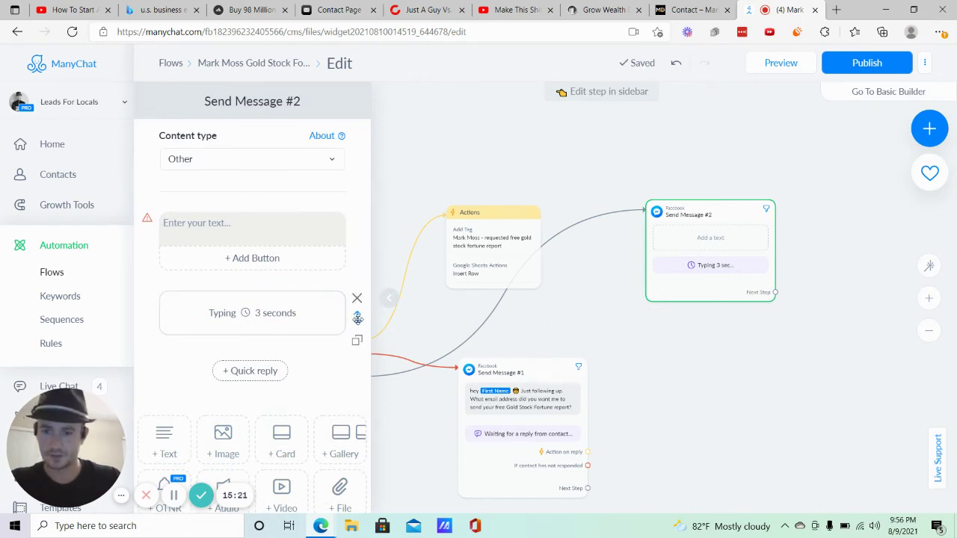
drag(357, 318, 298, 208)
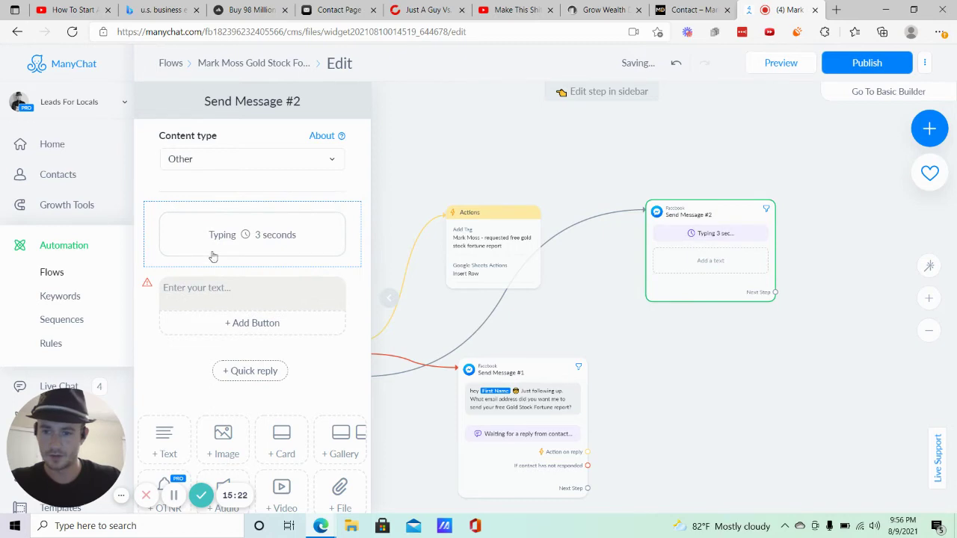
click(218, 288)
Write 'Got it {First Name}! You will receive an email with your free report shortly…', then 'In the meantime'.
text(G)
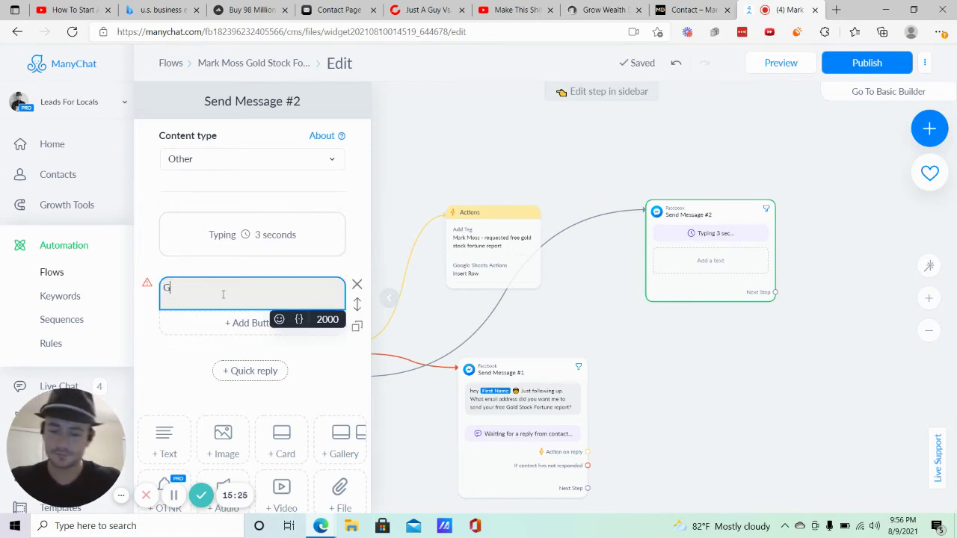
text(ot it)
click(299, 319)
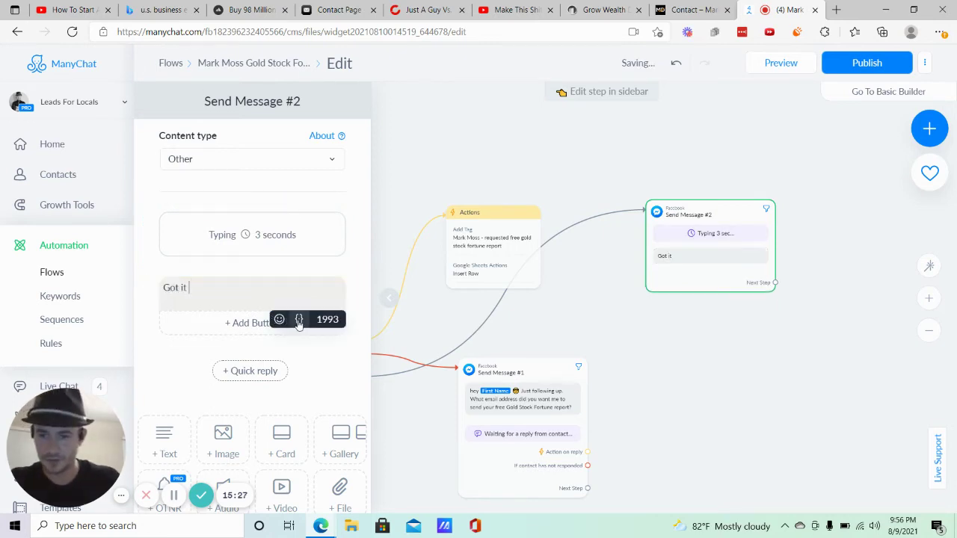
click(254, 287)
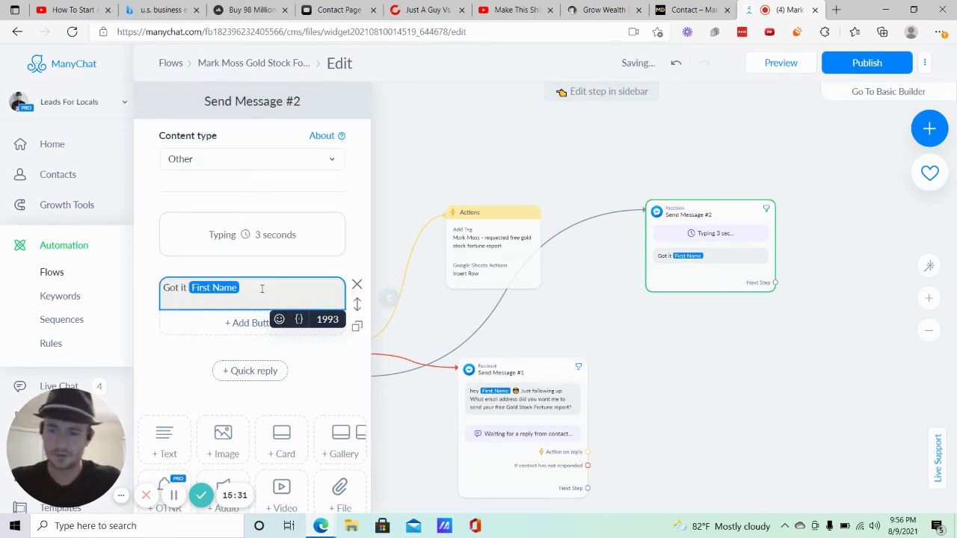
text(! y)
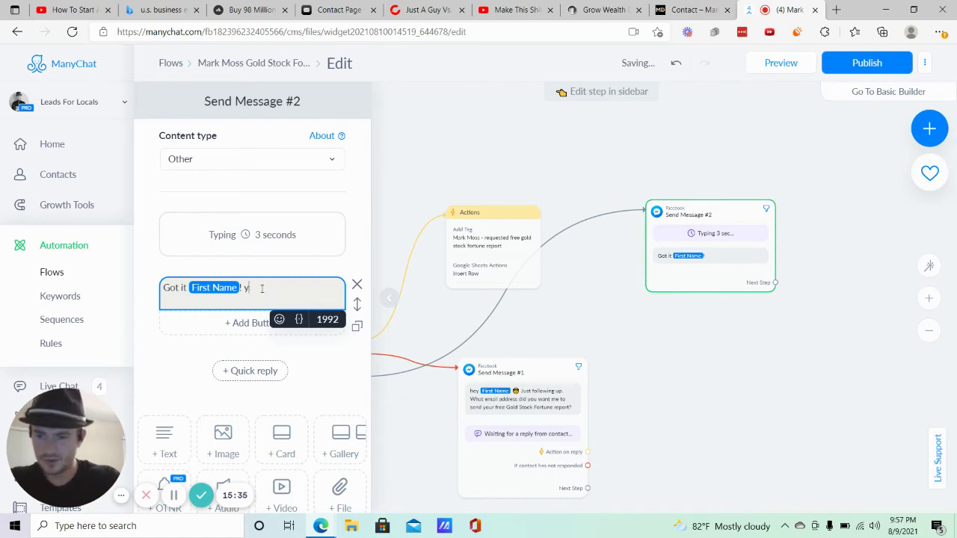
text(ou wi You will)
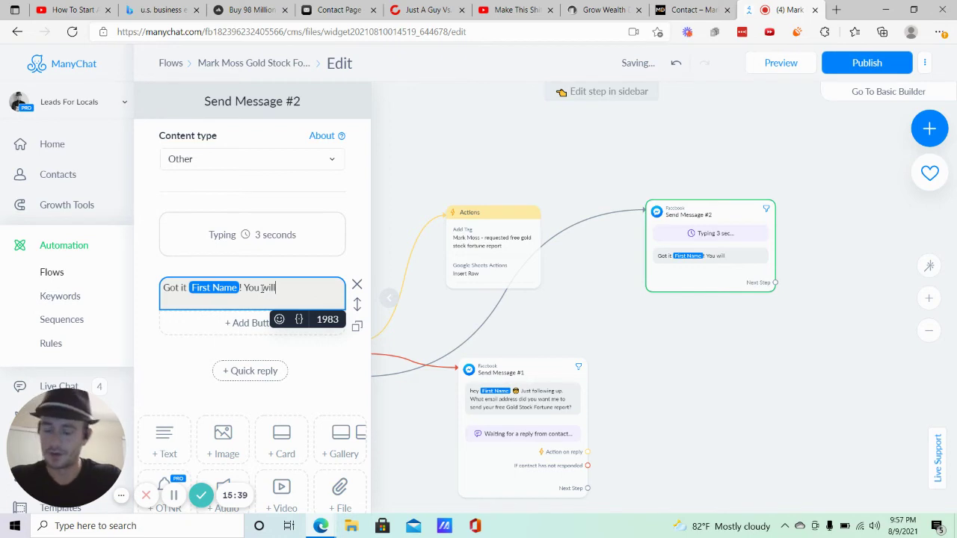
text( rece)
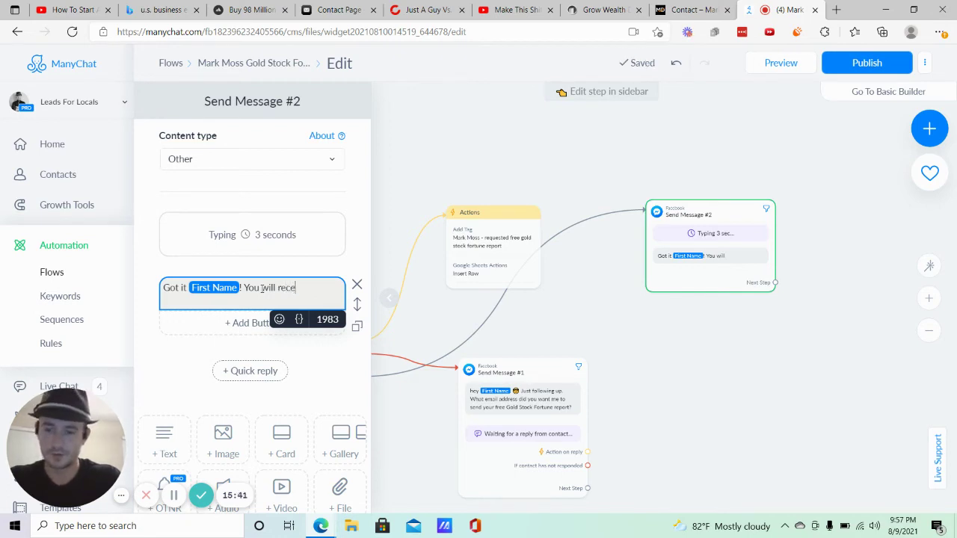
text(ive an email )
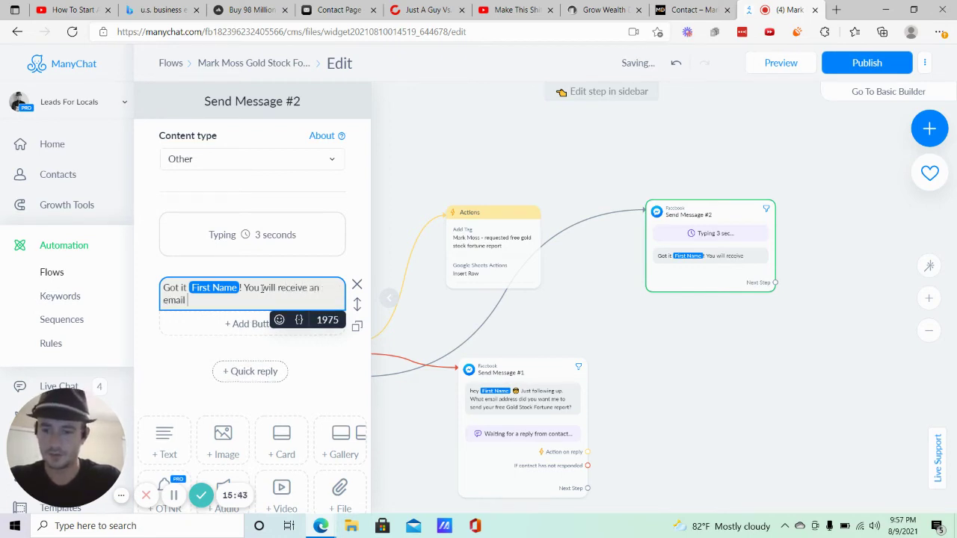
text(with your f)
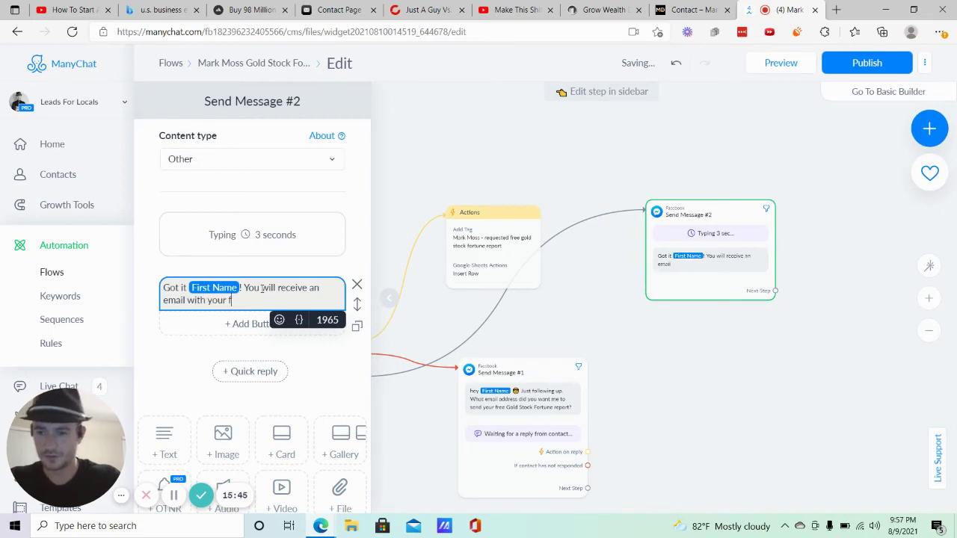
text(ree report sh)
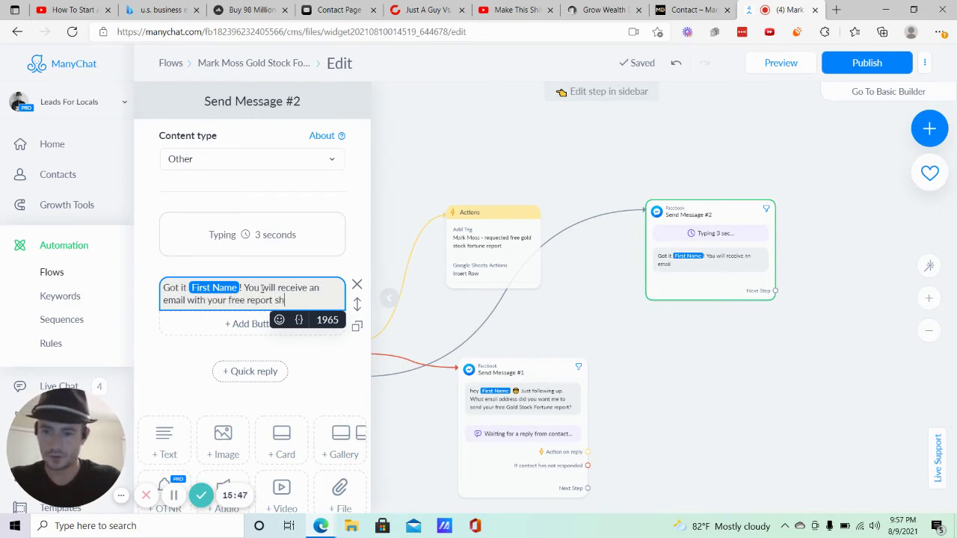
text(ortly. Check y)
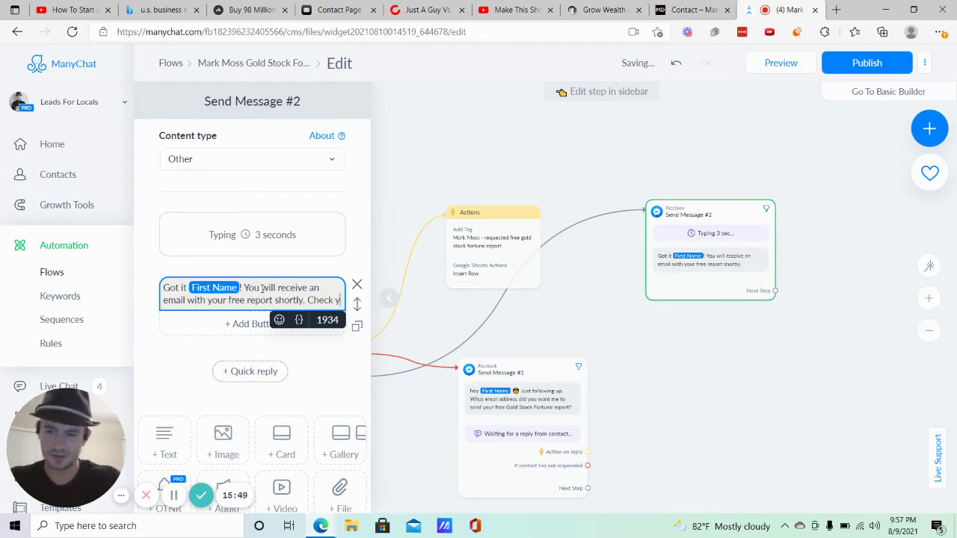
text(our spam fold)
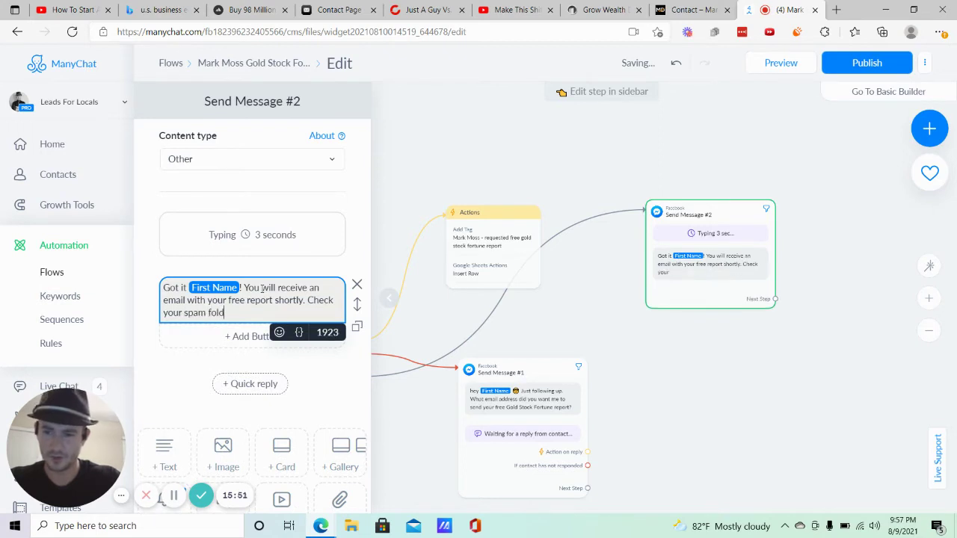
text(er just in case)
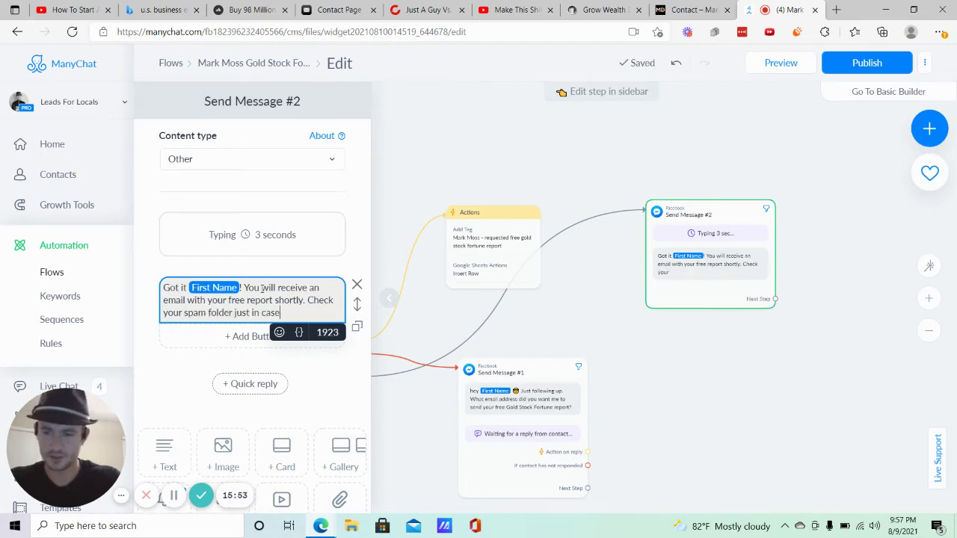
text(.)
key(Return)
key(Return)
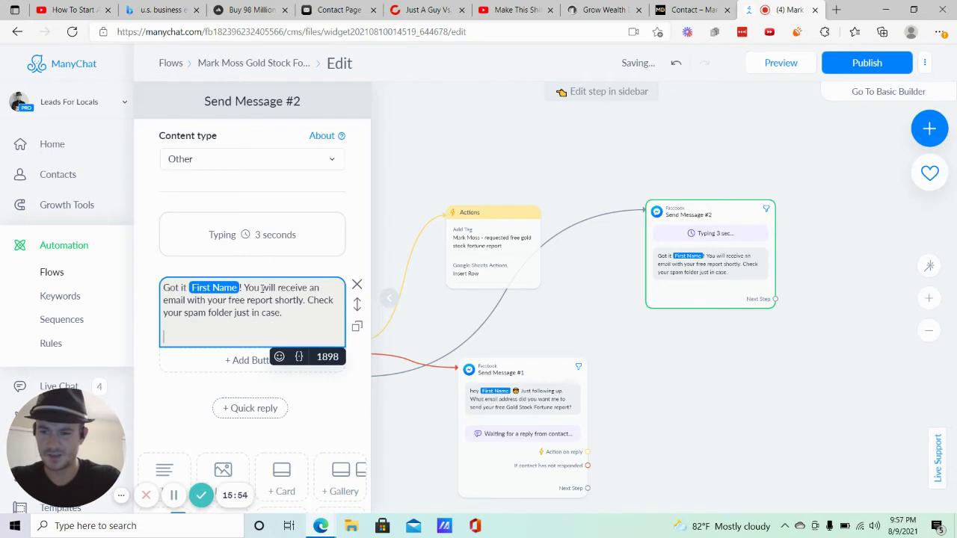
text(In the meantime)
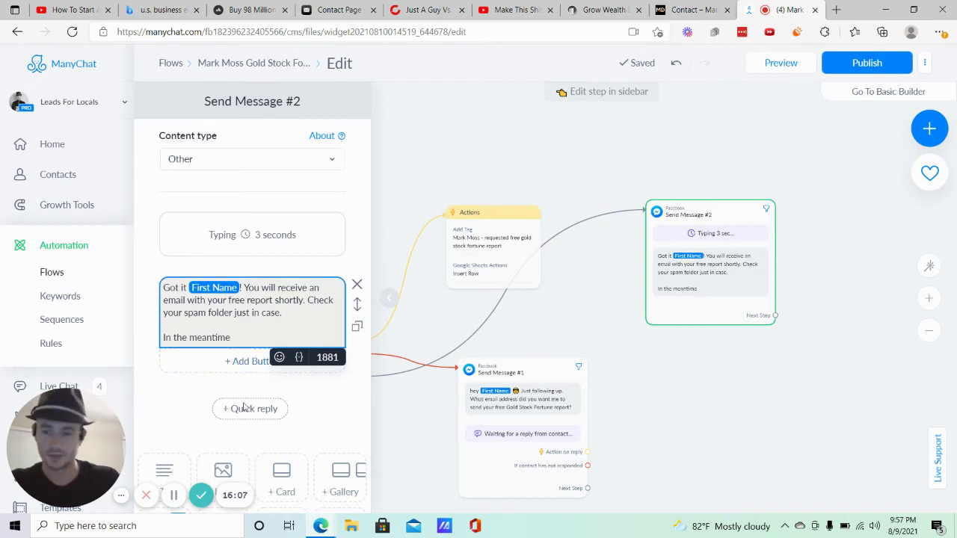
click(175, 497)
click(475, 425)
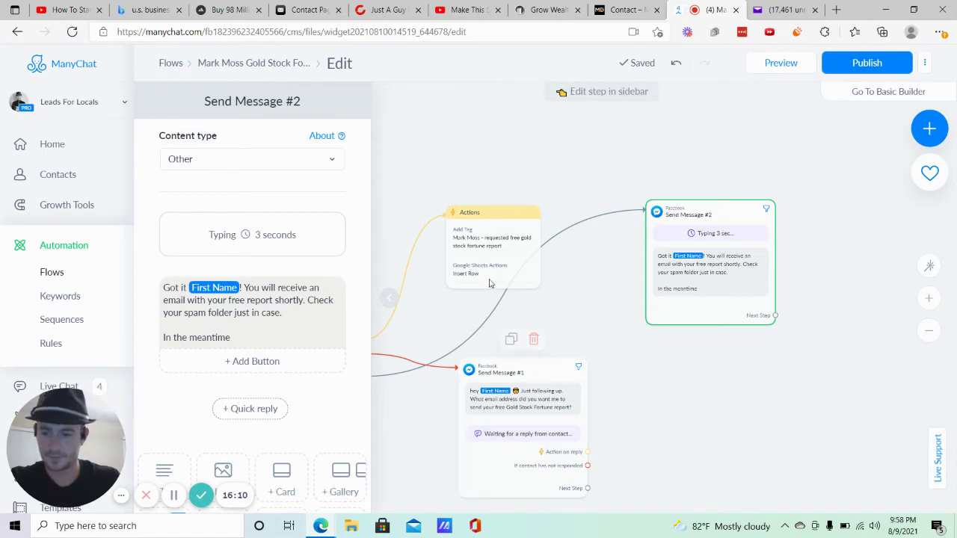
mouse_move(749, 237)
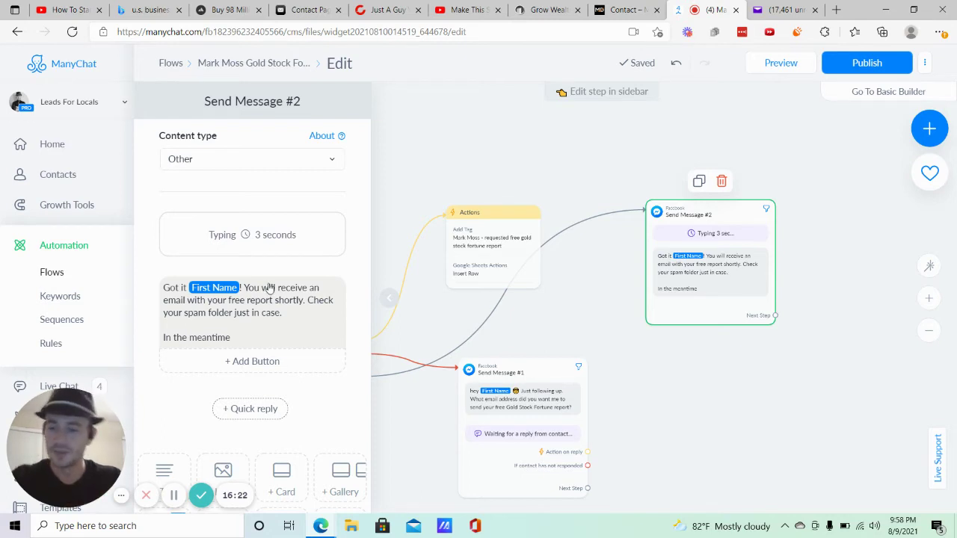
scroll(266, 284, down, 3)
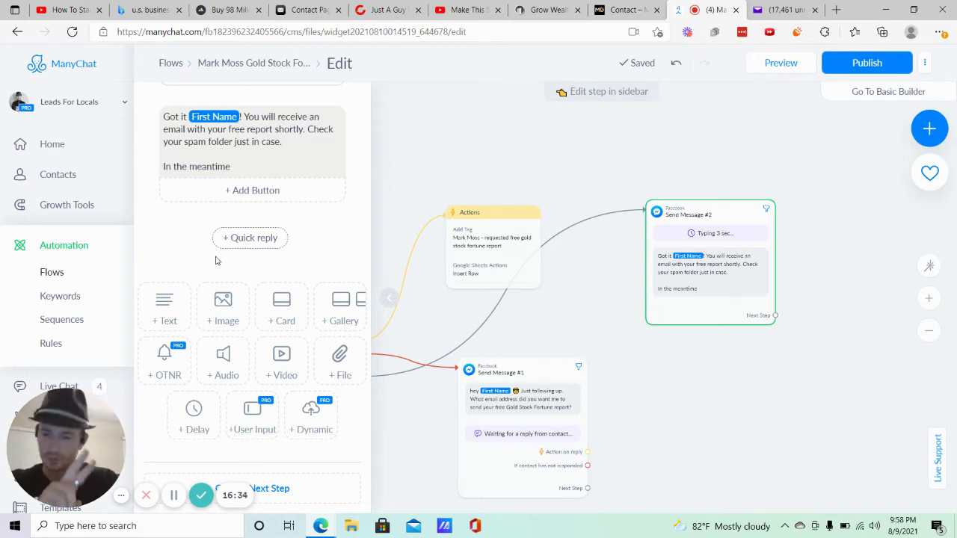
Add a file block with the email marketing software thumbnail, then remove the uploaded picture.
click(339, 363)
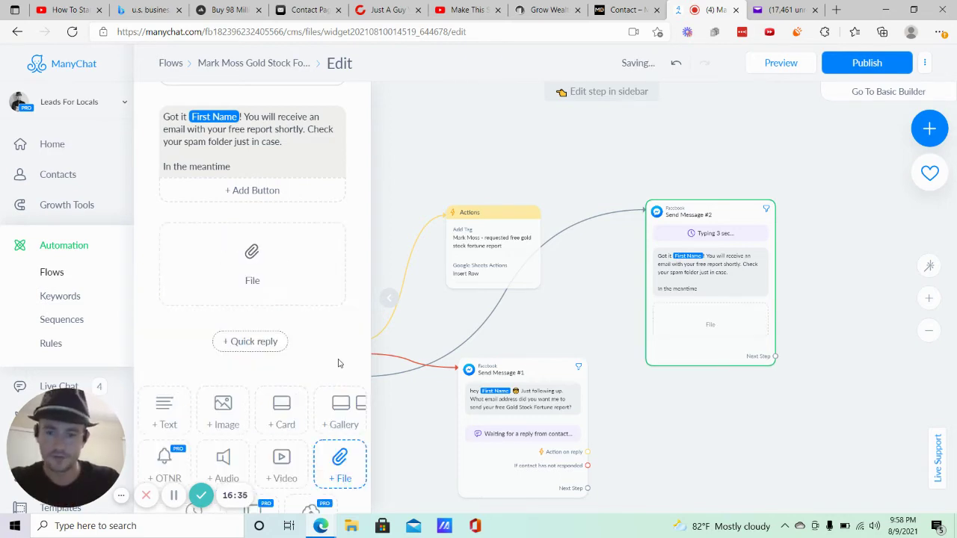
click(250, 258)
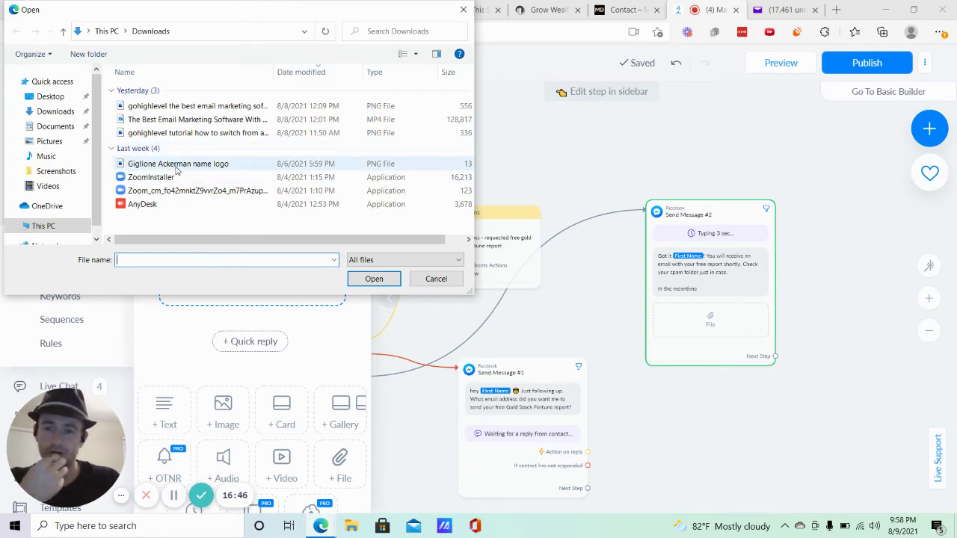
double_click(199, 109)
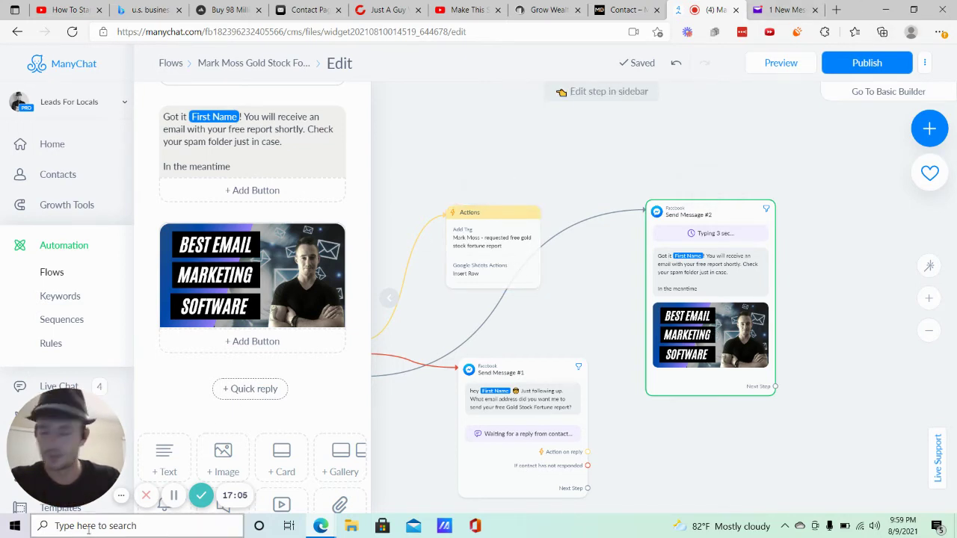
click(173, 495)
click(440, 439)
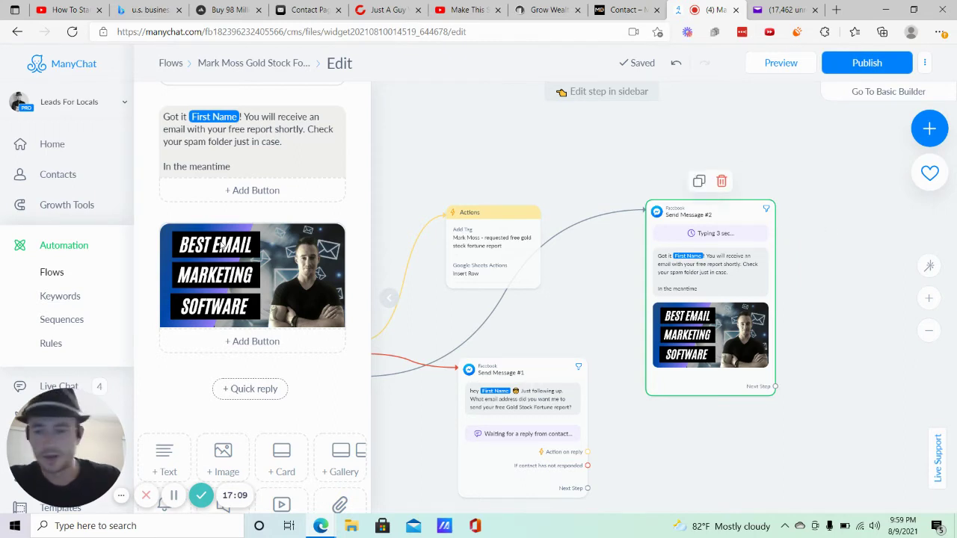
mouse_move(252, 258)
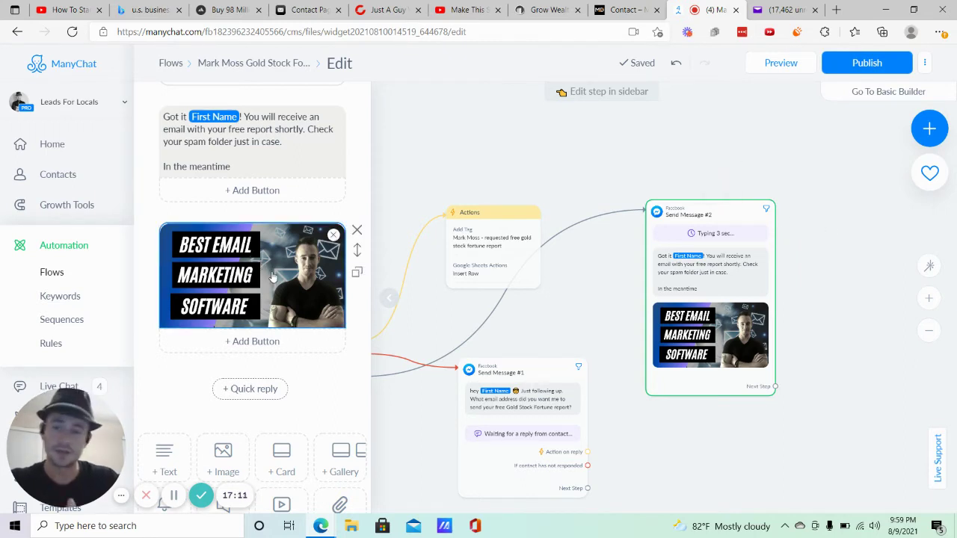
click(334, 235)
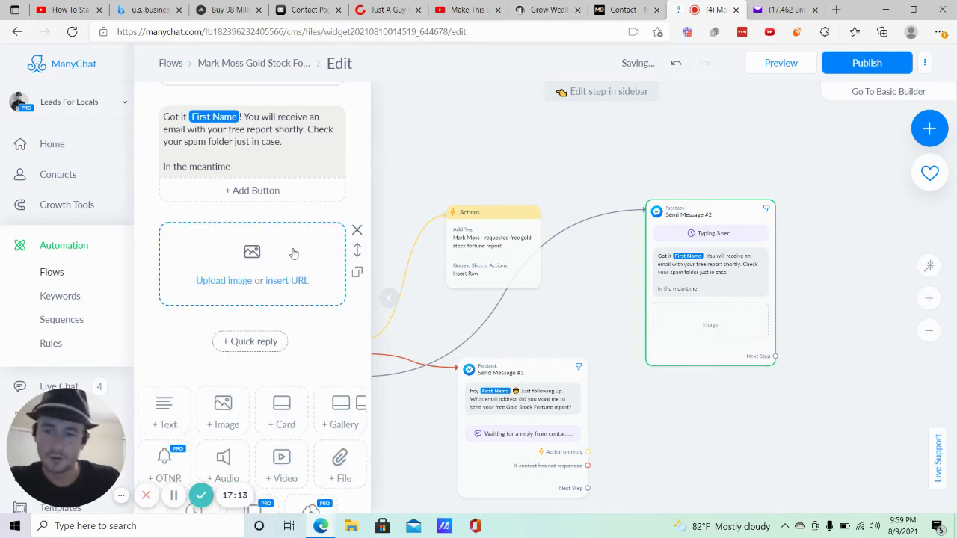
Delete the empty image block and append ', you can click the button below to get instant access to your free report'.
click(357, 231)
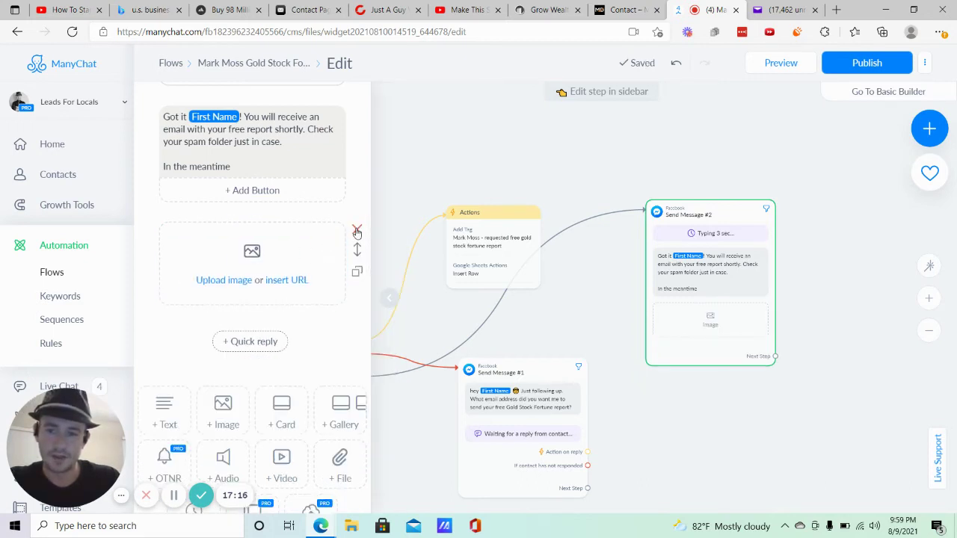
click(253, 166)
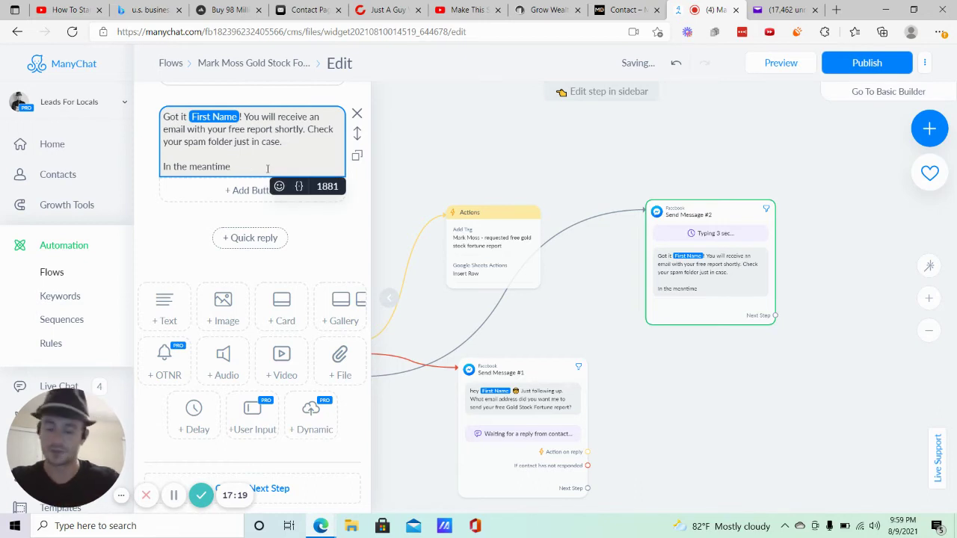
text(,)
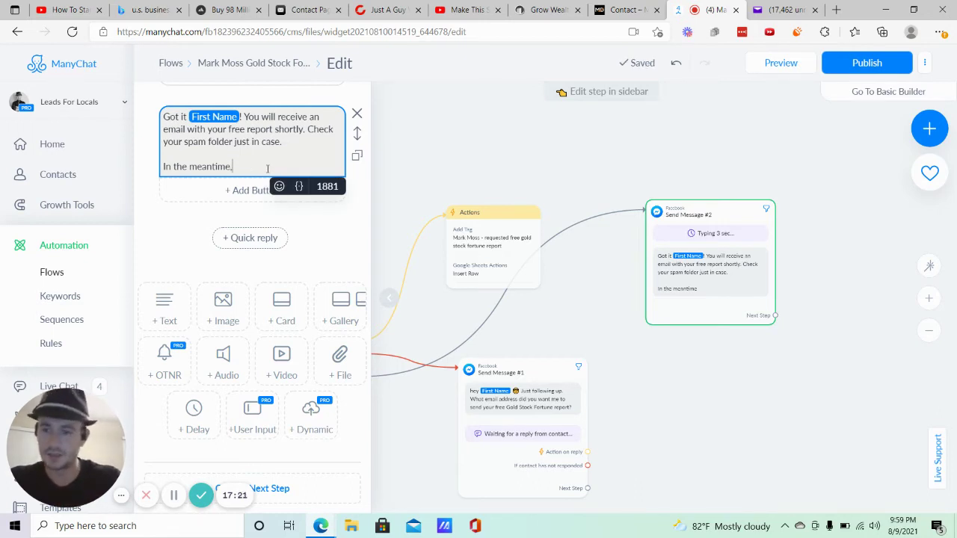
text( you can click th)
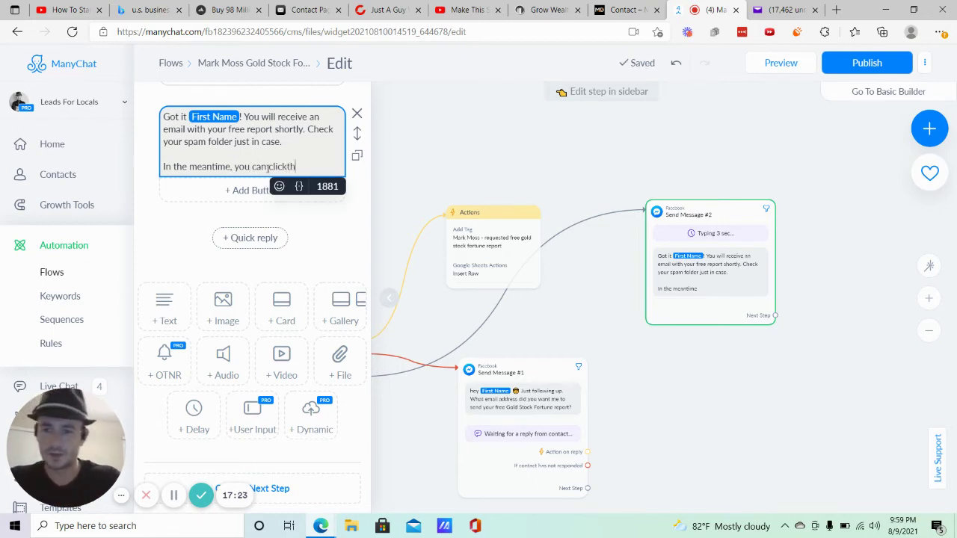
key(BackSpace)
key(BackSpace)
text(the button bel)
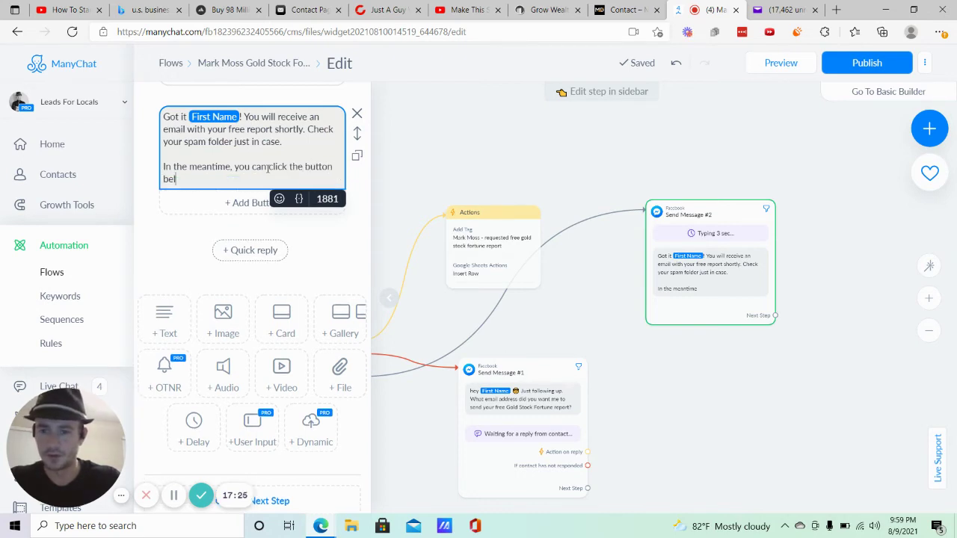
text(ow to get insta)
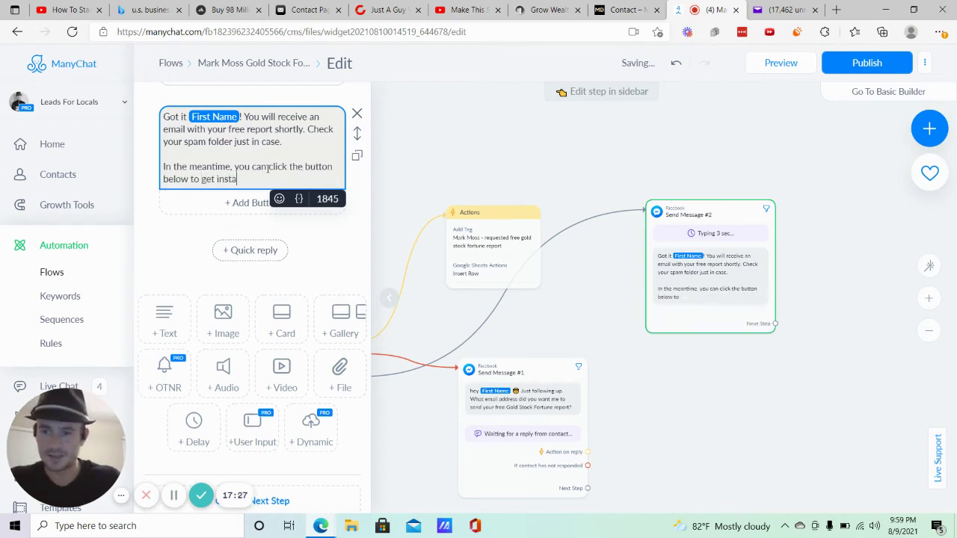
text(nt access)
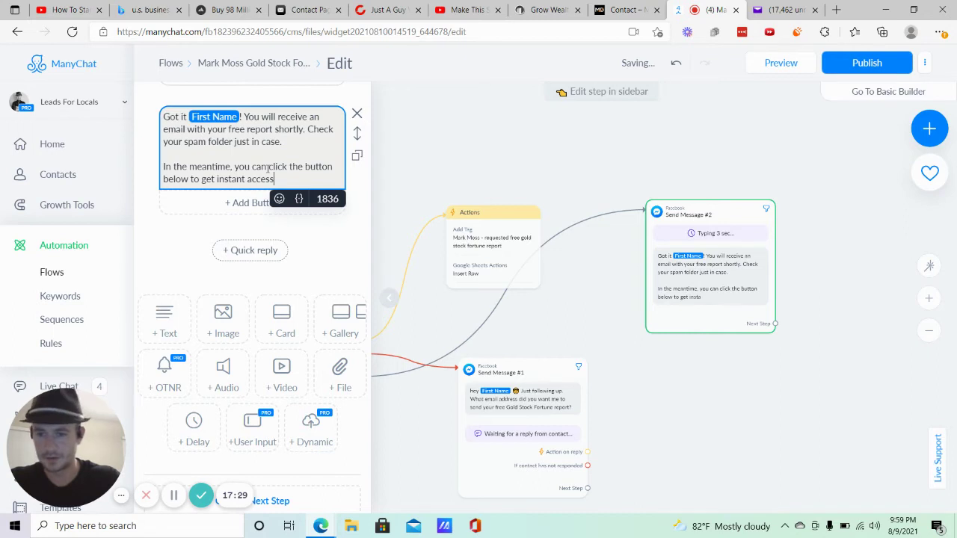
text( to your free rp)
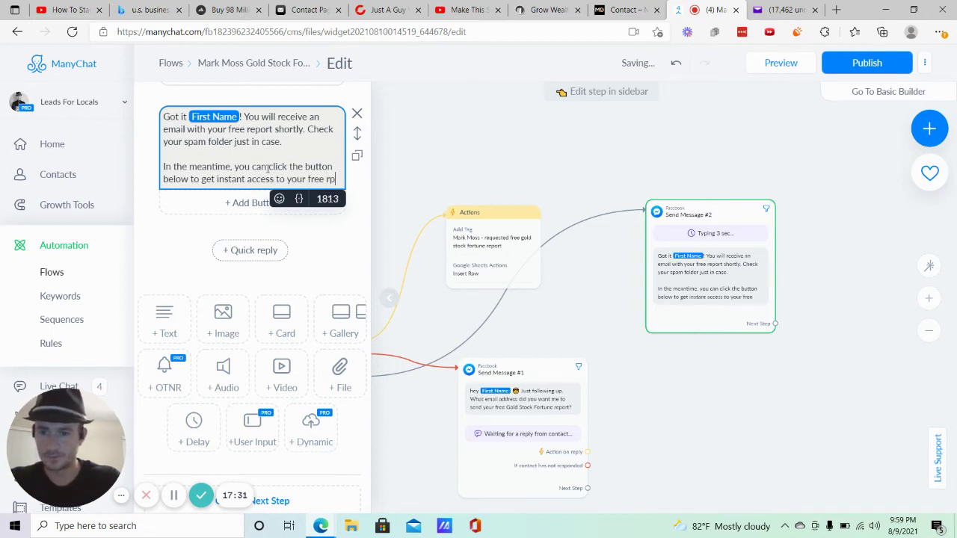
key(BackSpace)
key(BackSpace)
text(report)
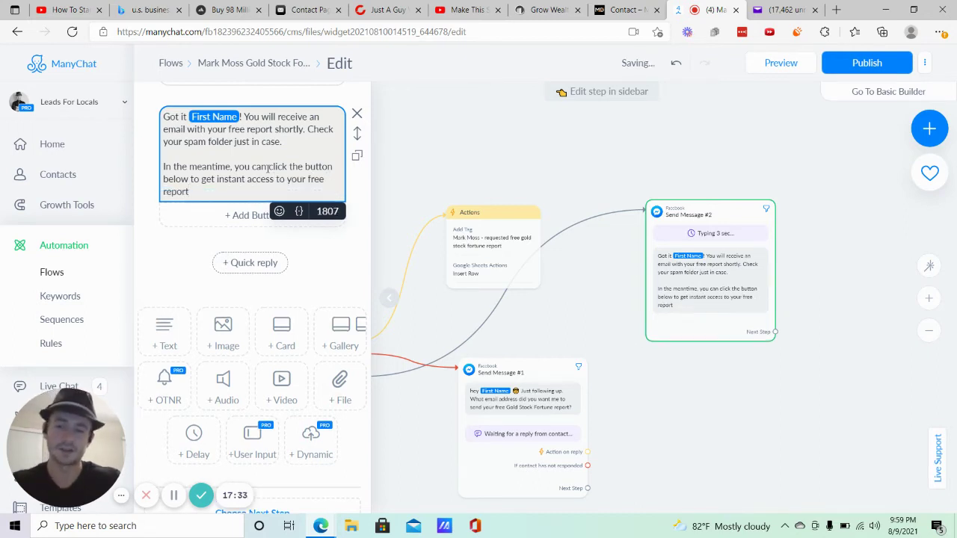
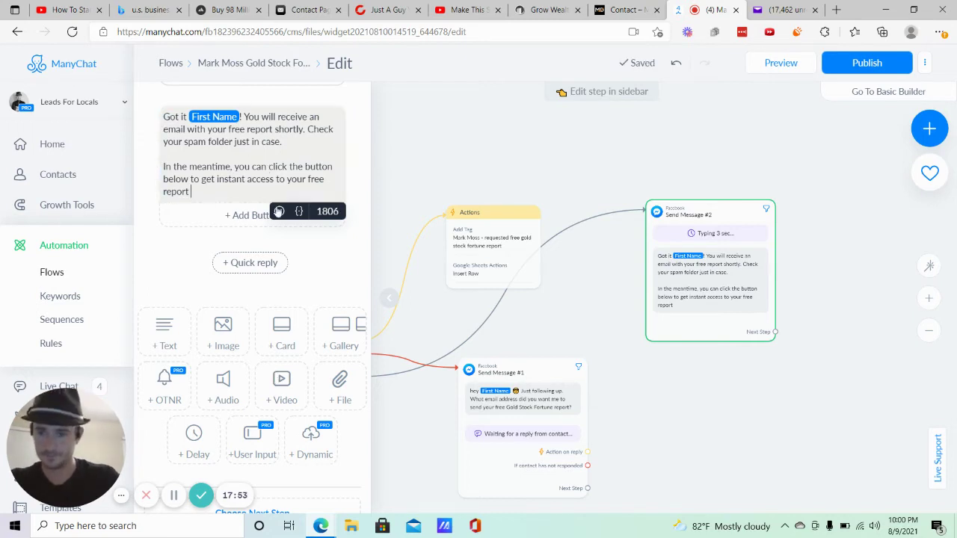
End Send Message #2's text with a 👇 emoji after 'report' and add a new button beneath it.
click(279, 211)
click(212, 250)
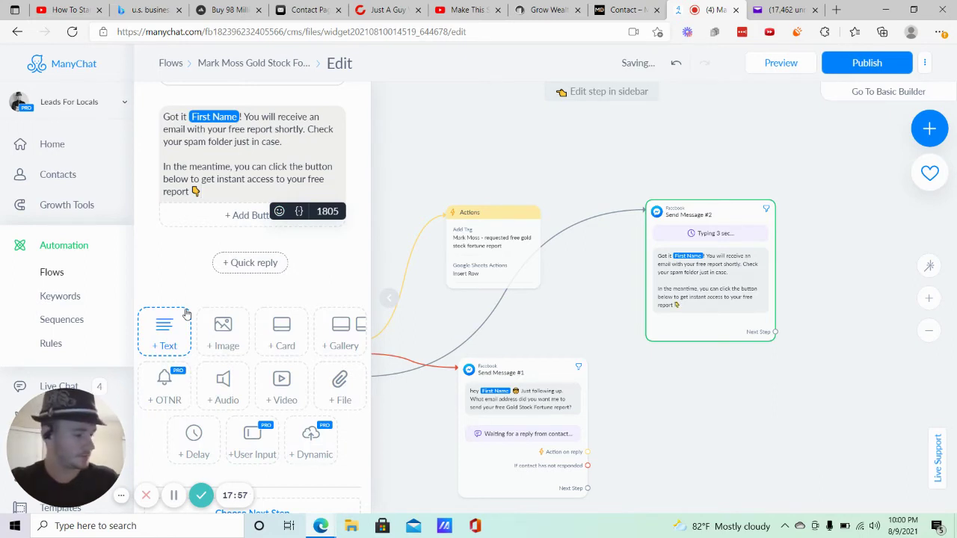
click(174, 495)
click(526, 402)
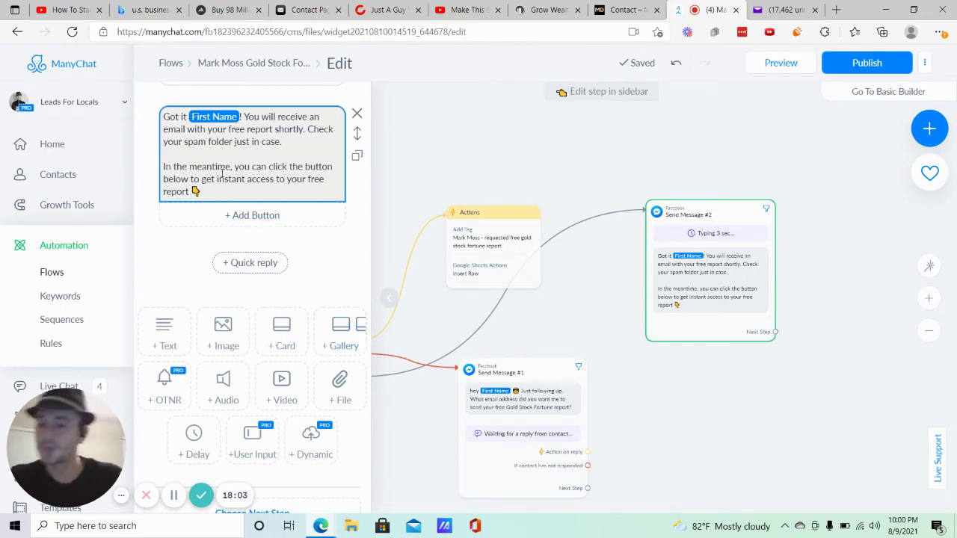
click(268, 216)
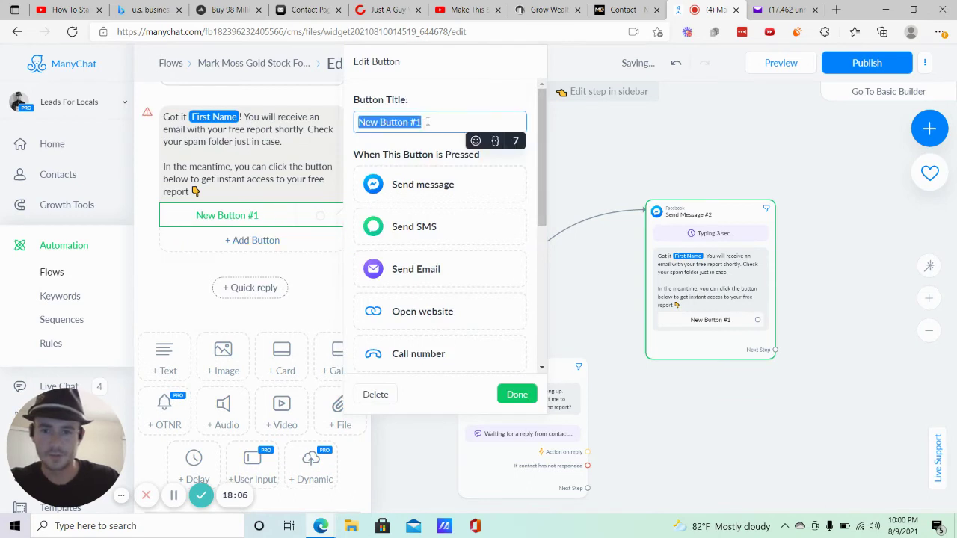
Title the button 'Access Free Report' with an arrow emoji in front.
text(Acces)
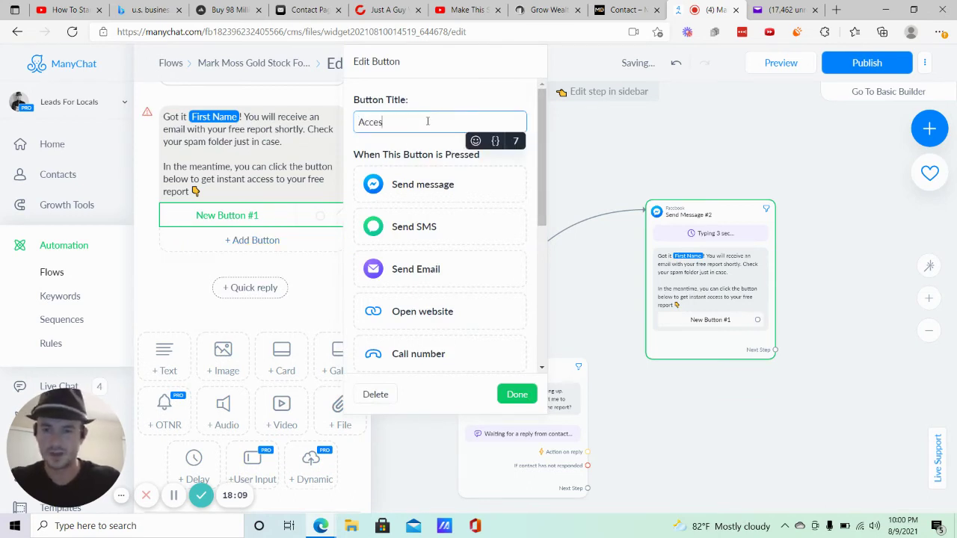
text(s Free repor)
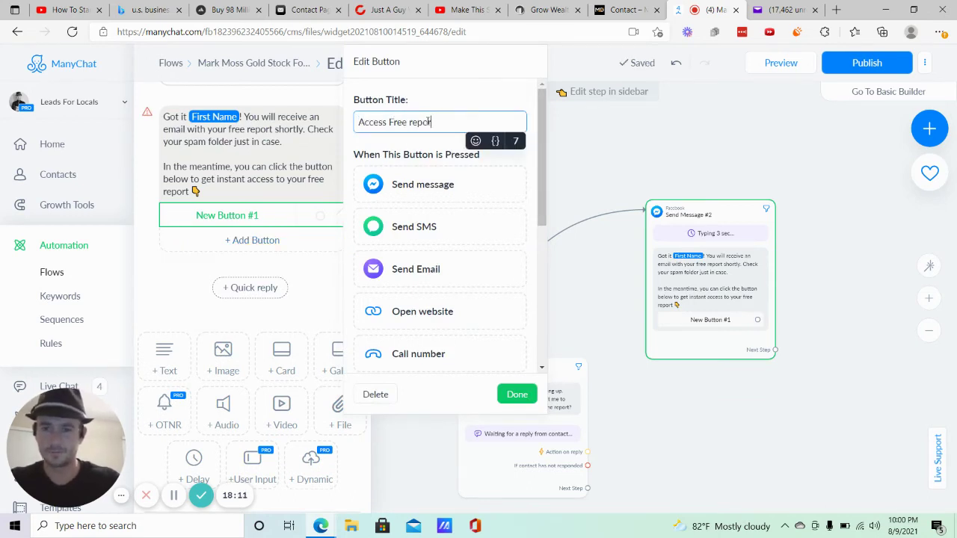
key(BackSpace)
key(BackSpace)
key(BackSpace)
key(BackSpace)
key(BackSpace)
text(Report)
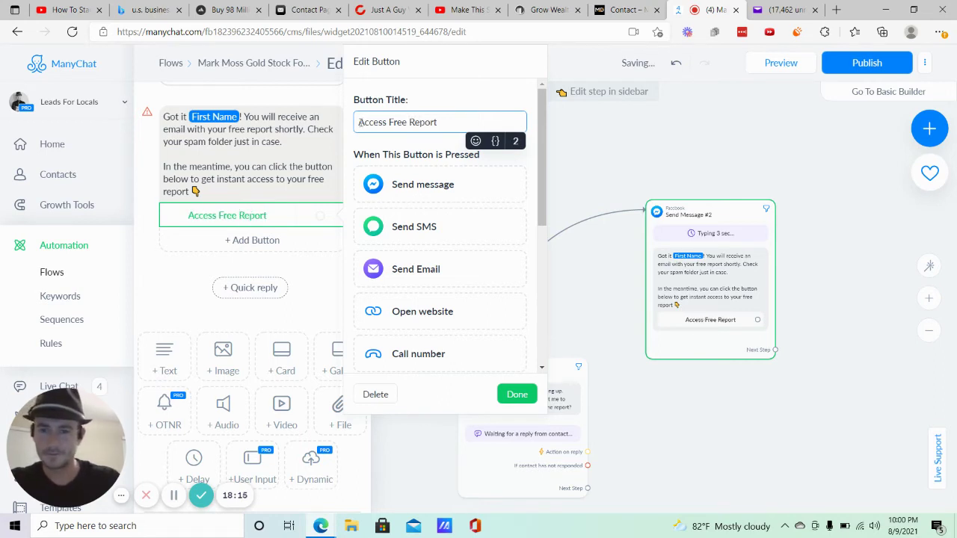
click(475, 141)
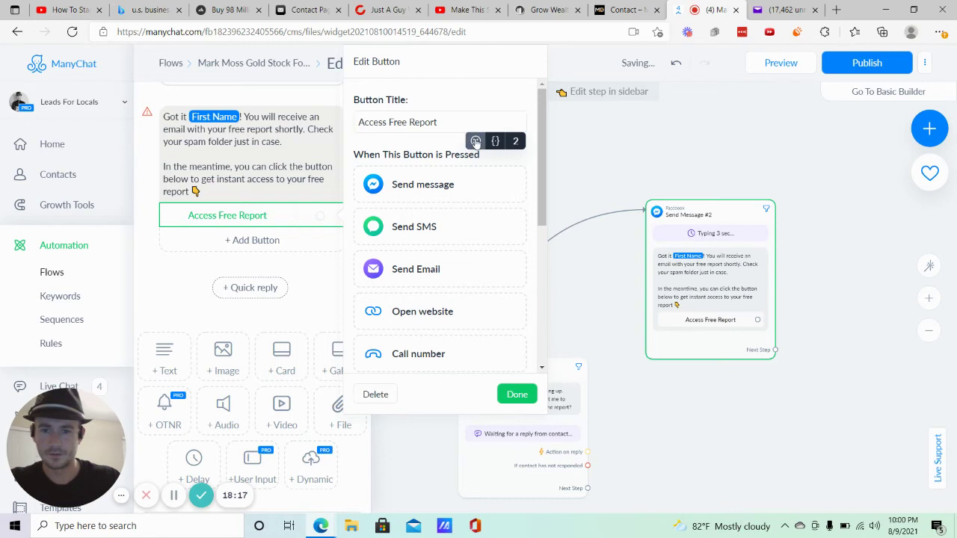
click(454, 236)
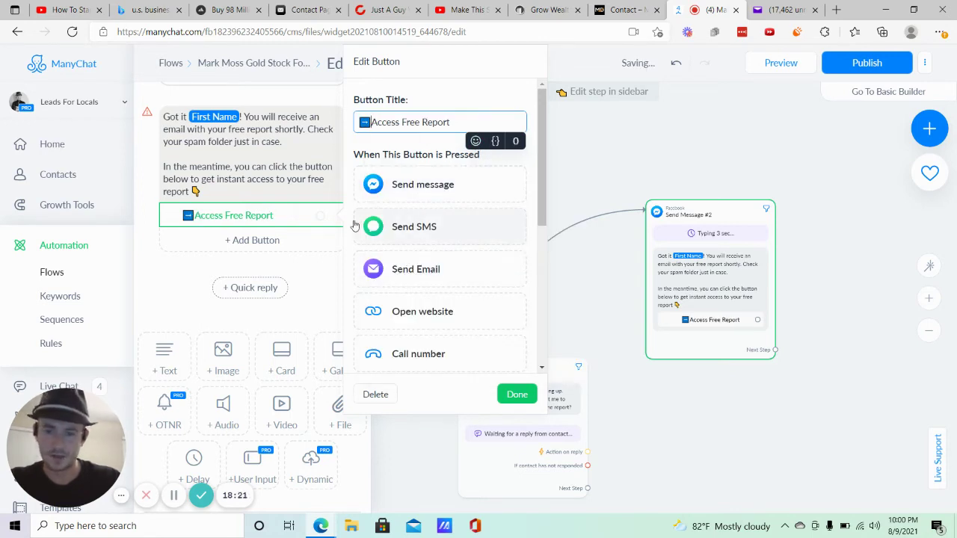
click(416, 314)
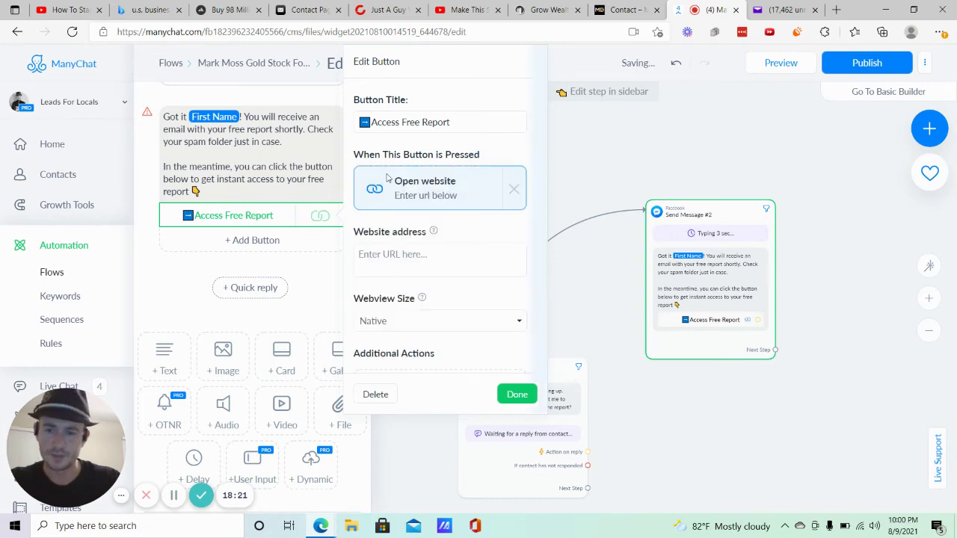
click(422, 249)
text(www.googl)
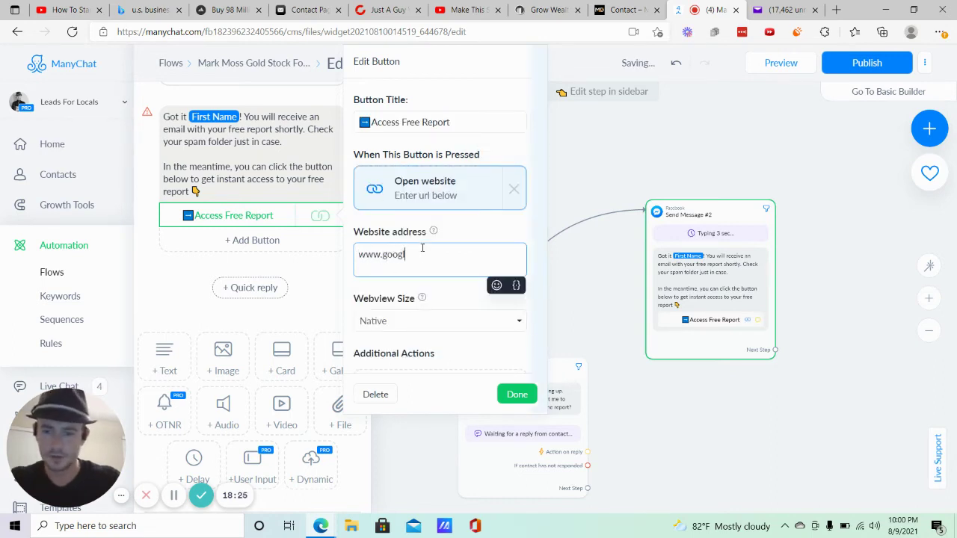
text(e.com)
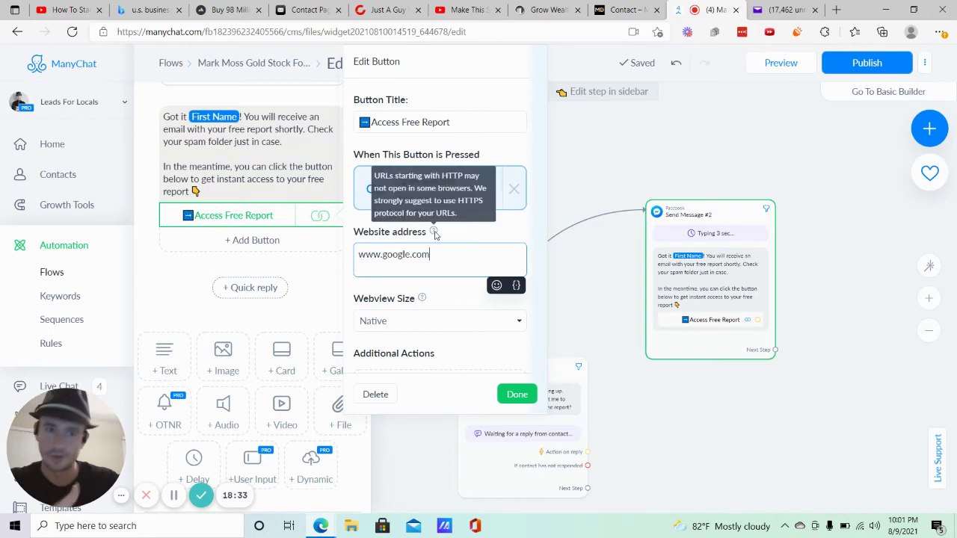
click(186, 280)
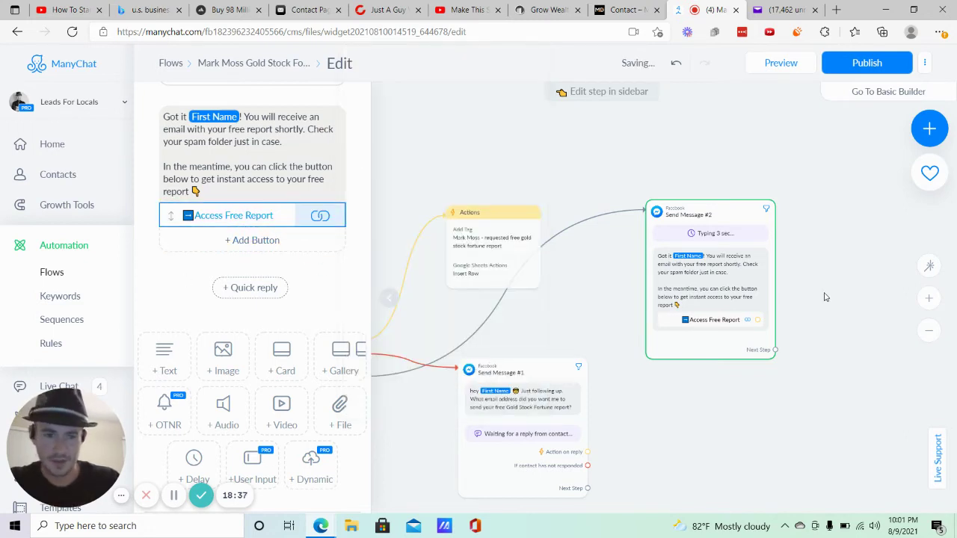
scroll(747, 265, right, 3)
scroll(748, 266, down, 1)
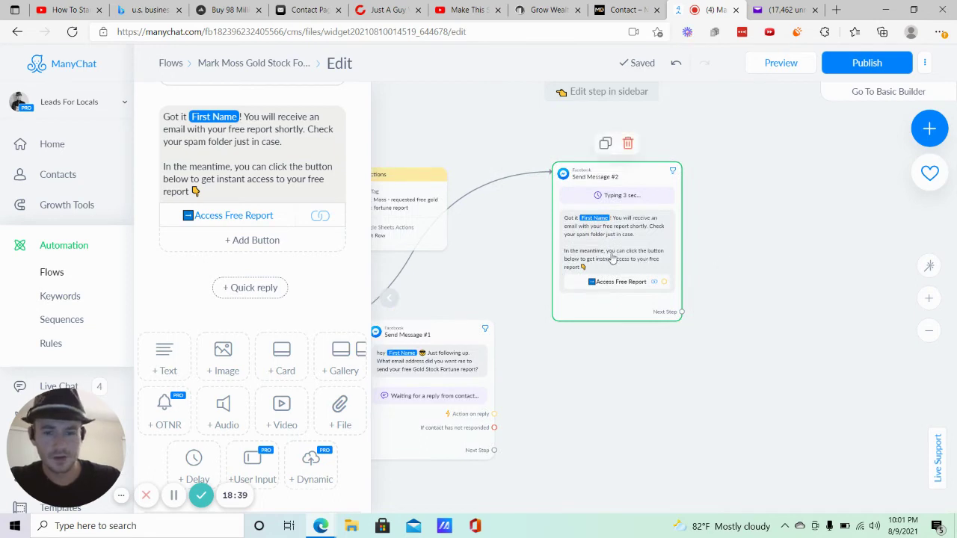
scroll(679, 277, right, 2)
scroll(679, 278, down, 1)
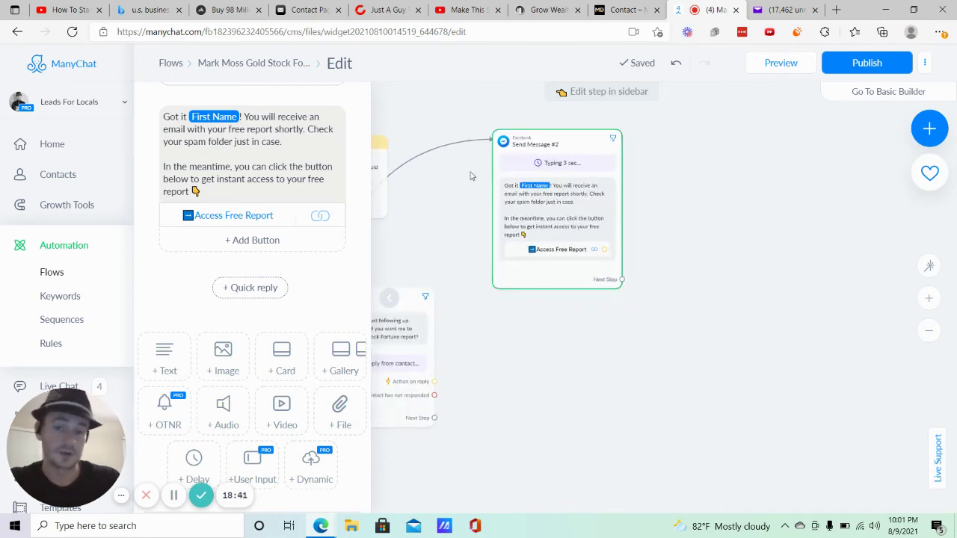
mouse_move(572, 266)
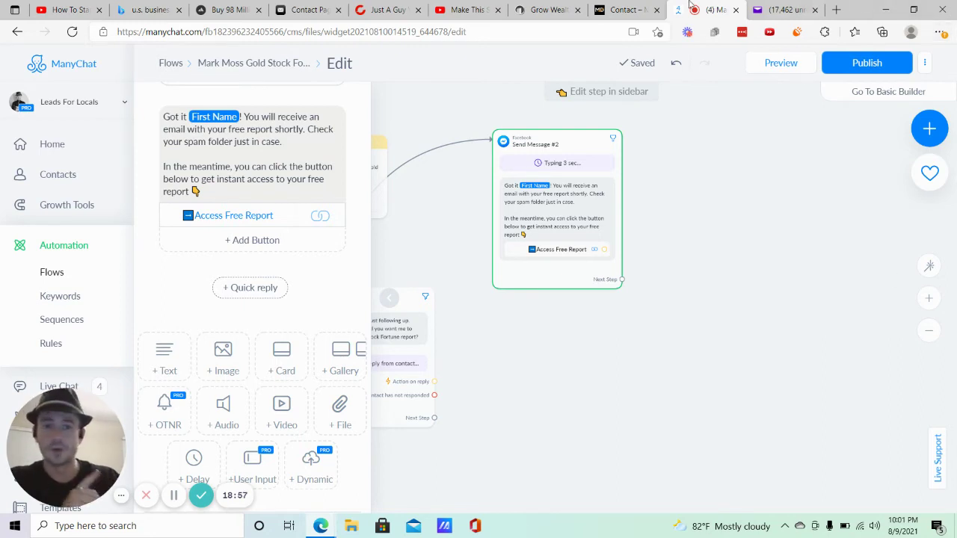
click(567, 6)
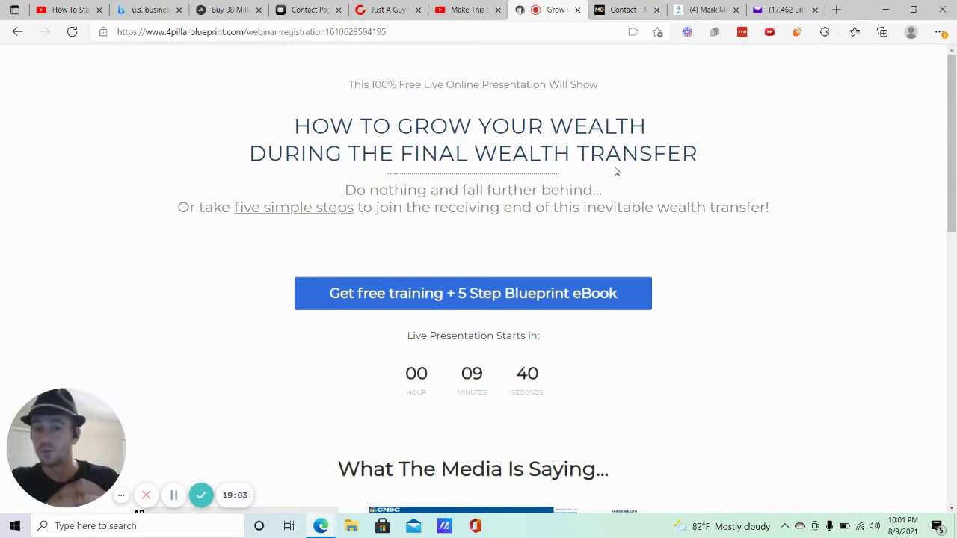
click(677, 14)
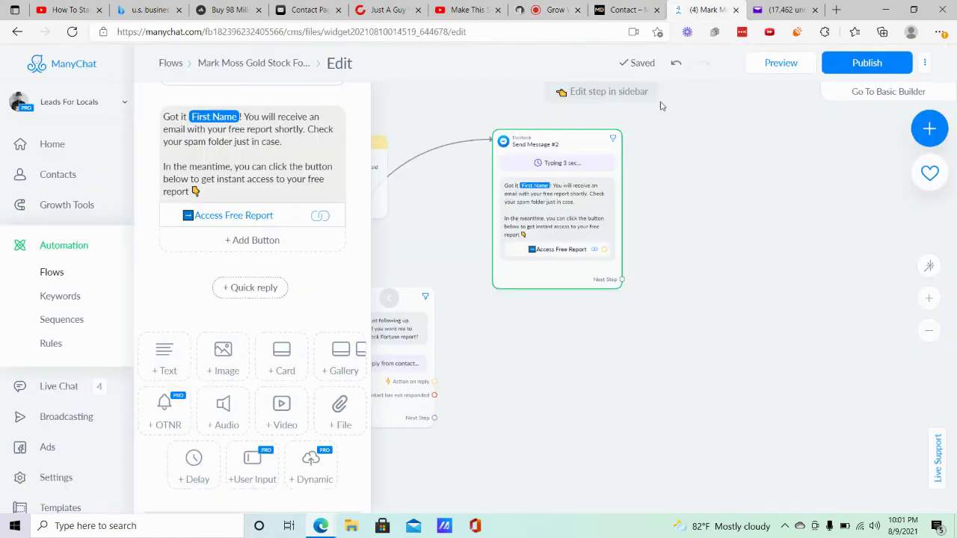
Add a Smart Delay after Send Message #2, changing it from 1 day to 23 hours.
click(621, 280)
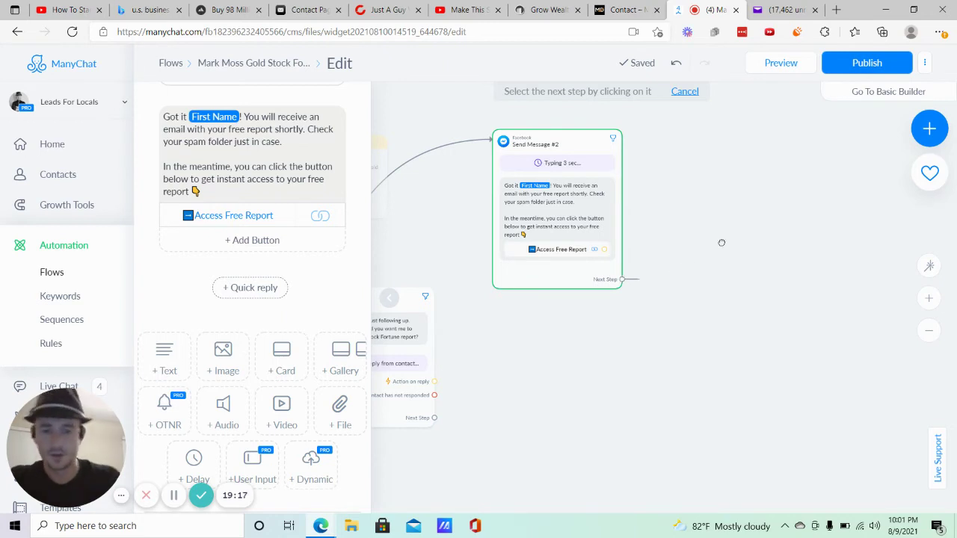
click(733, 232)
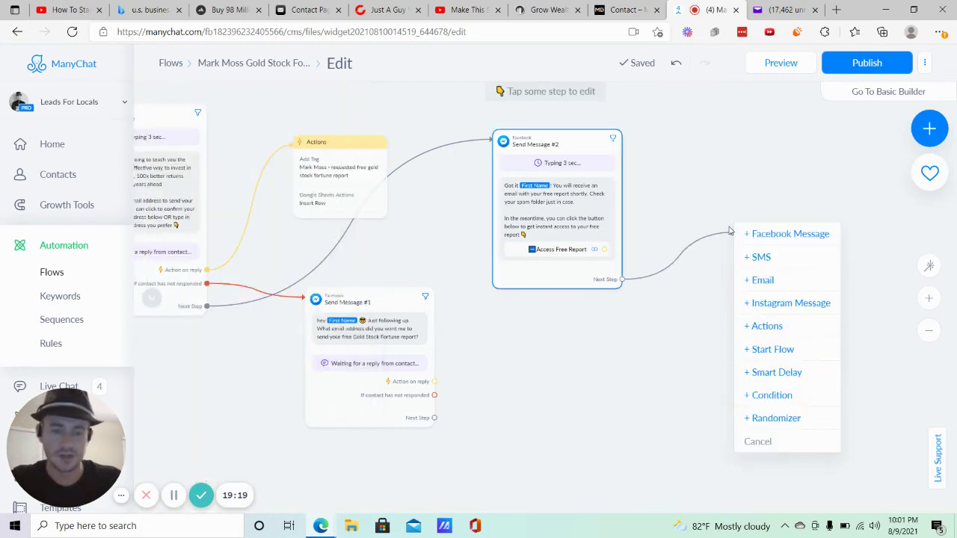
click(777, 373)
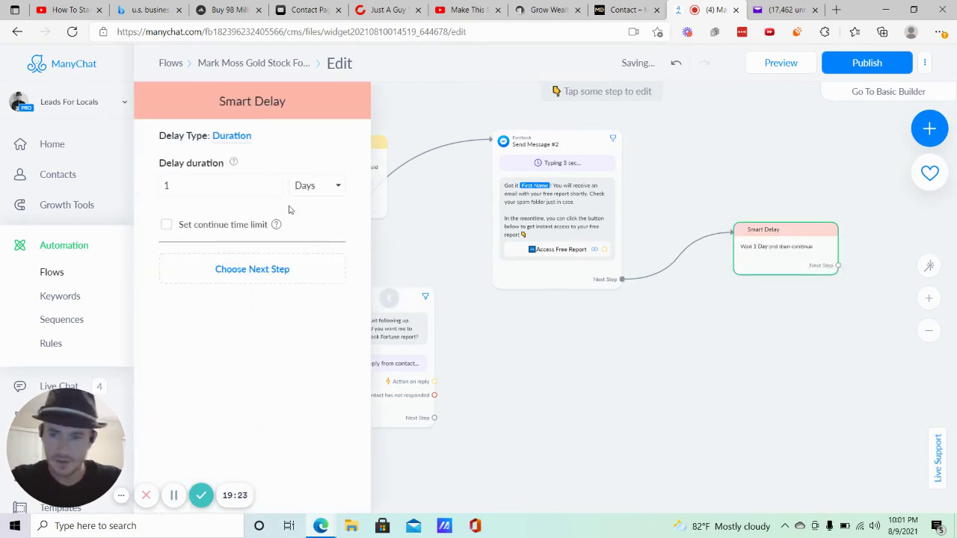
click(200, 181)
double_click(201, 181)
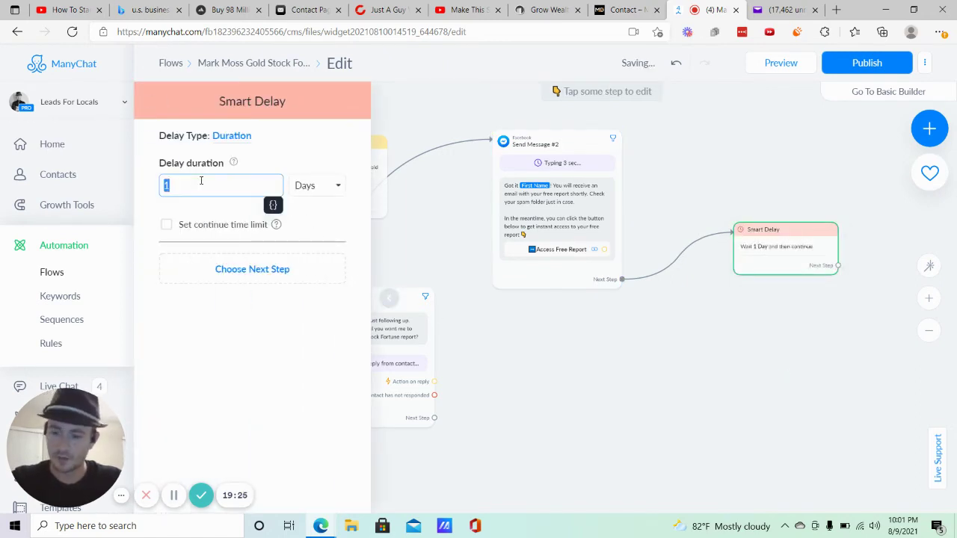
text(23)
click(317, 187)
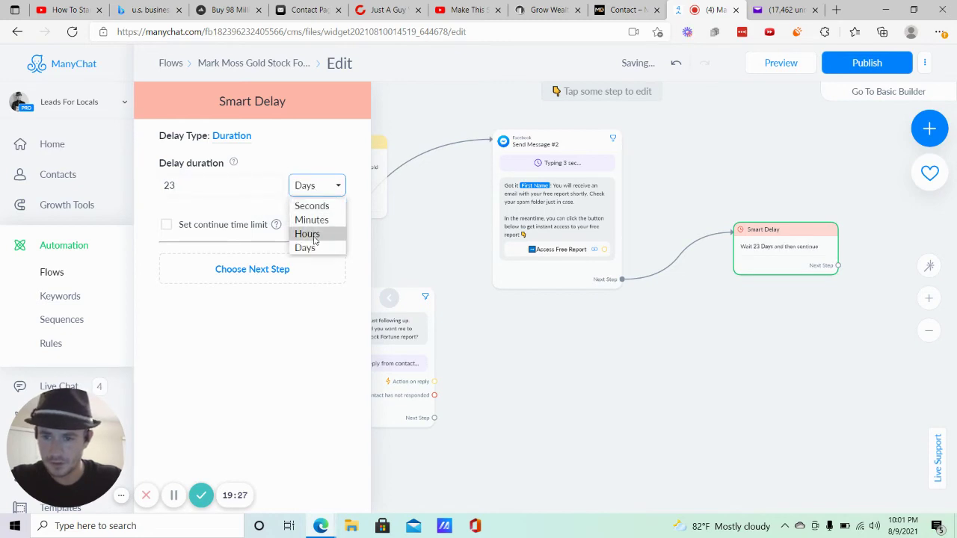
click(318, 232)
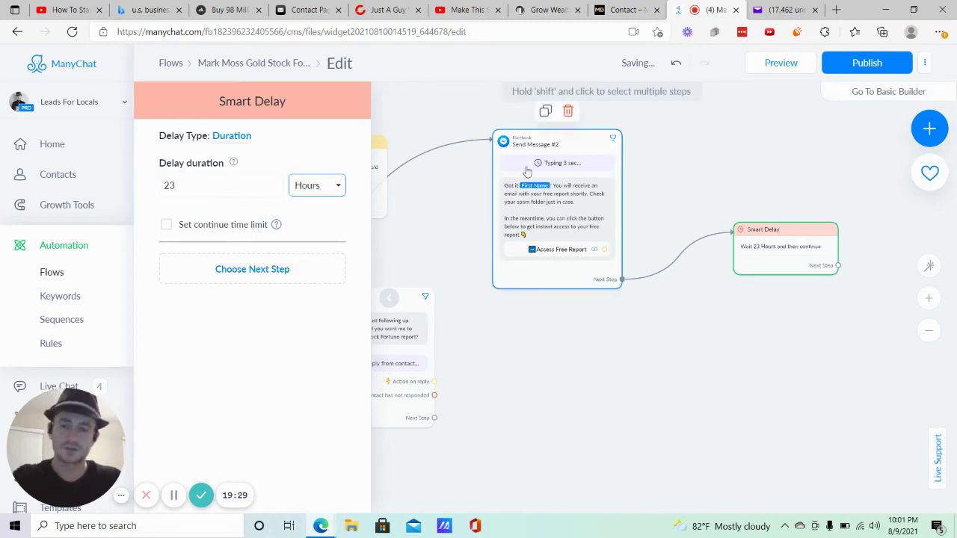
click(818, 180)
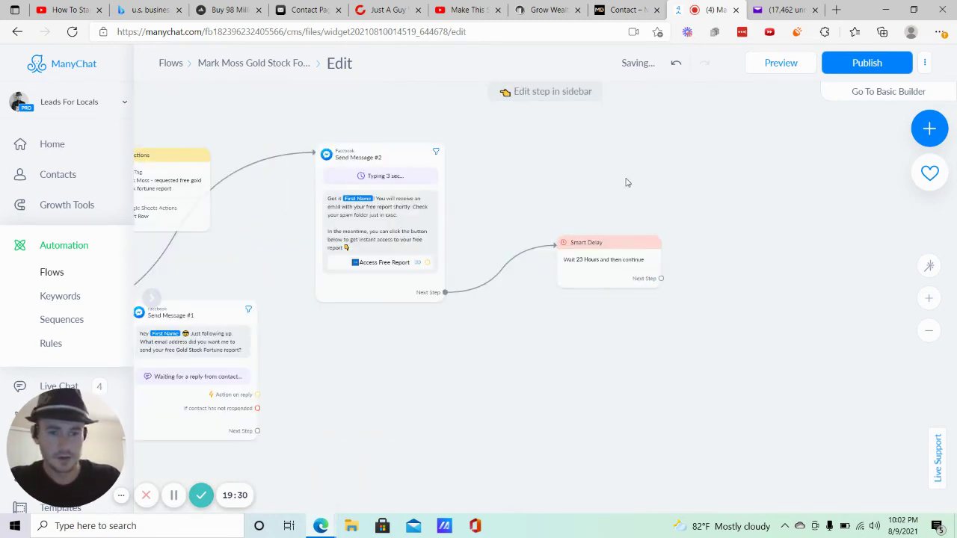
Add a Send Message #3 after the delay, set to Other, starting 'Hey {First Name}'.
click(531, 291)
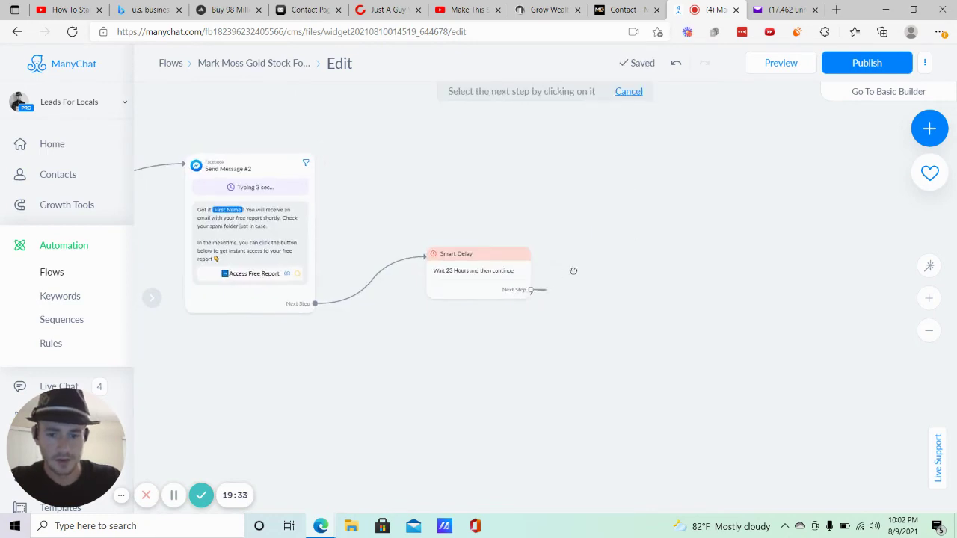
click(607, 183)
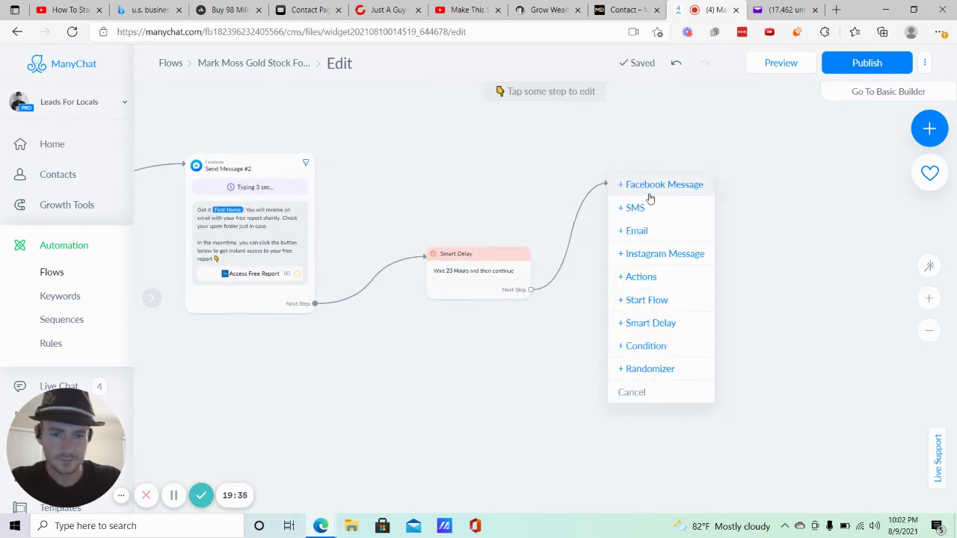
click(646, 196)
click(255, 158)
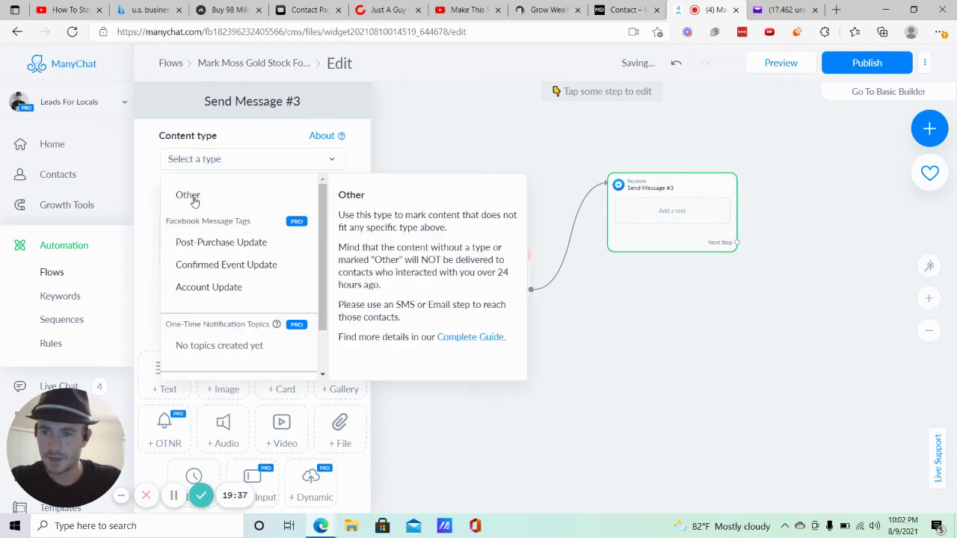
click(194, 199)
click(239, 228)
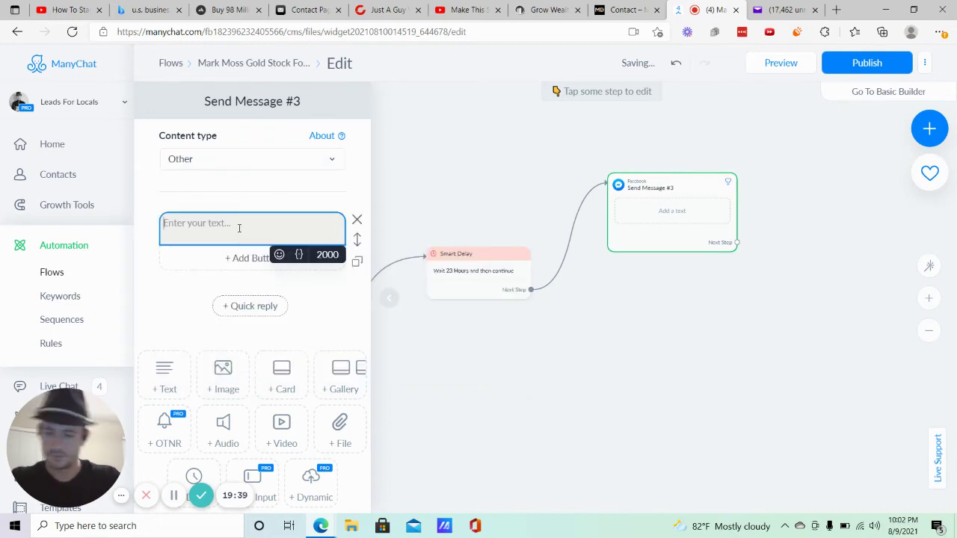
text(Hey)
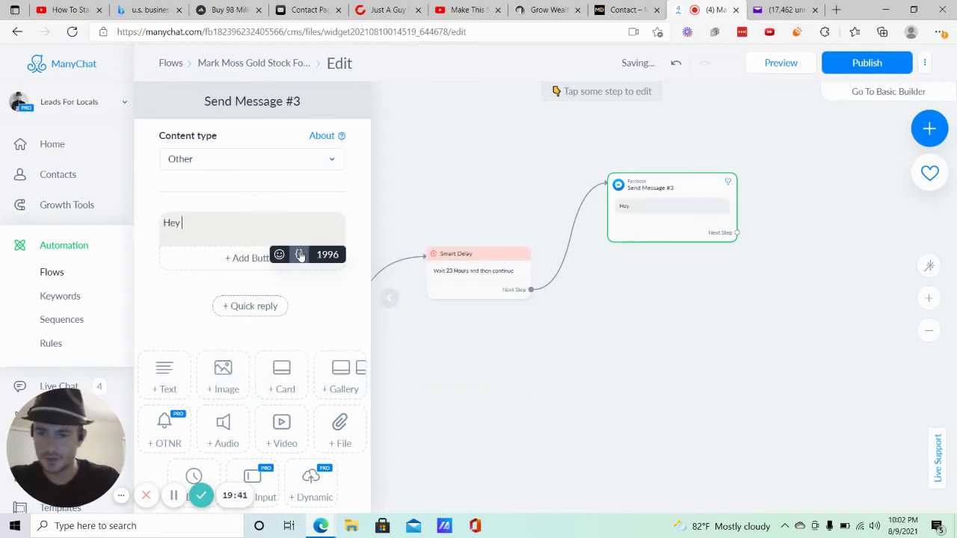
click(299, 254)
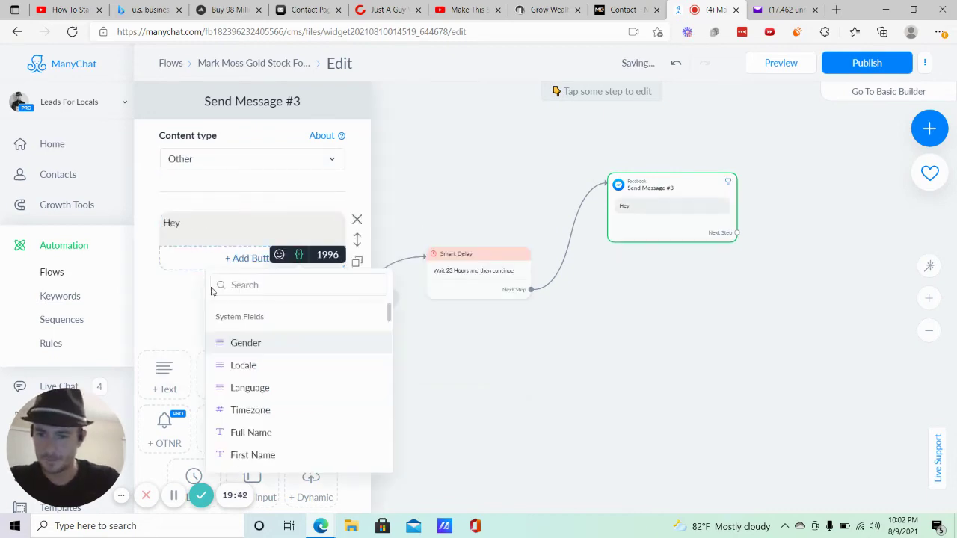
click(261, 454)
Add a waving-hand emoji and thank them for requesting the free Gold Stock Fortune report.
scroll(263, 244, down, 1)
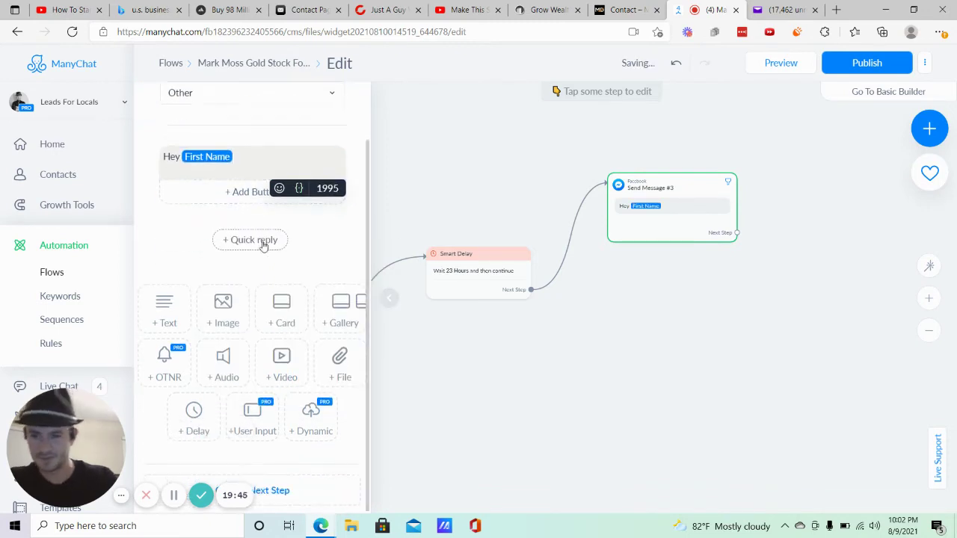
click(278, 187)
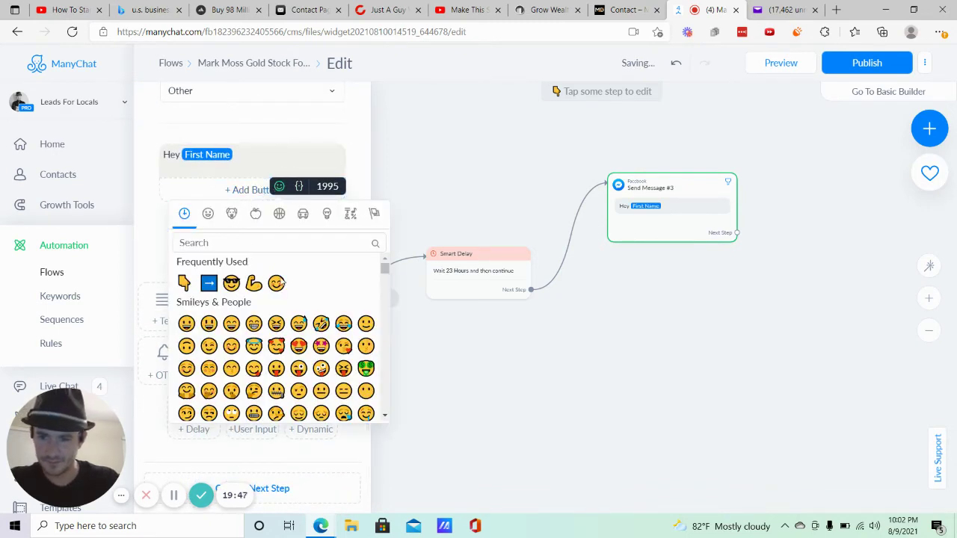
click(208, 215)
click(186, 216)
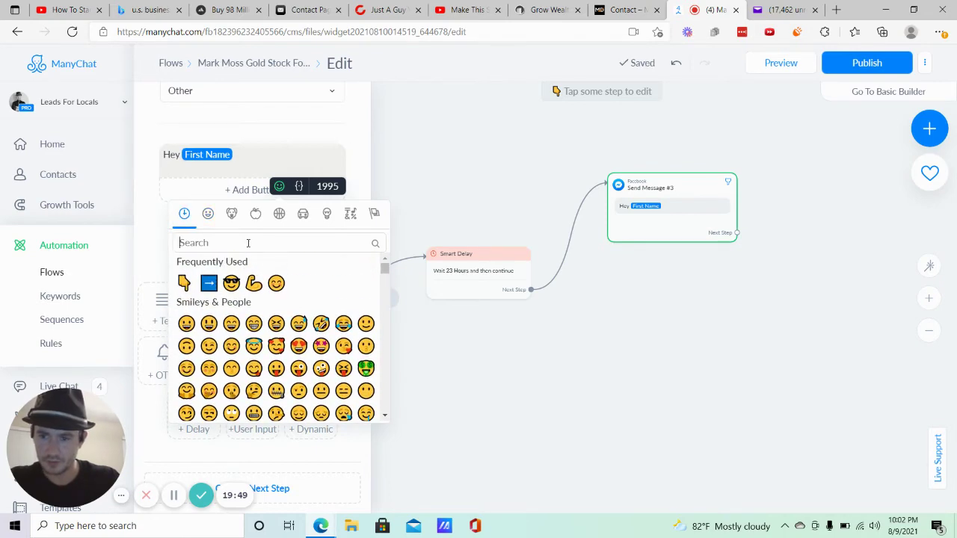
click(249, 243)
text(wave)
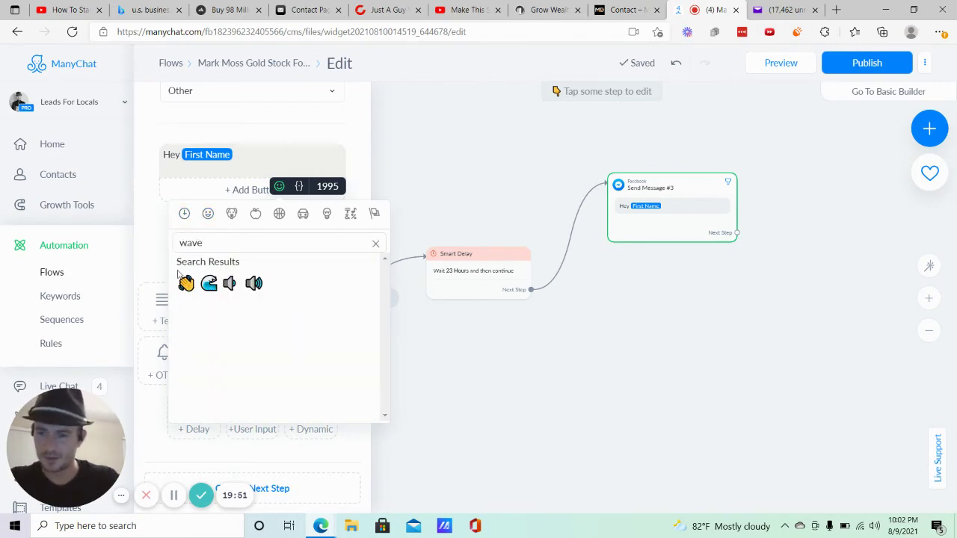
click(187, 284)
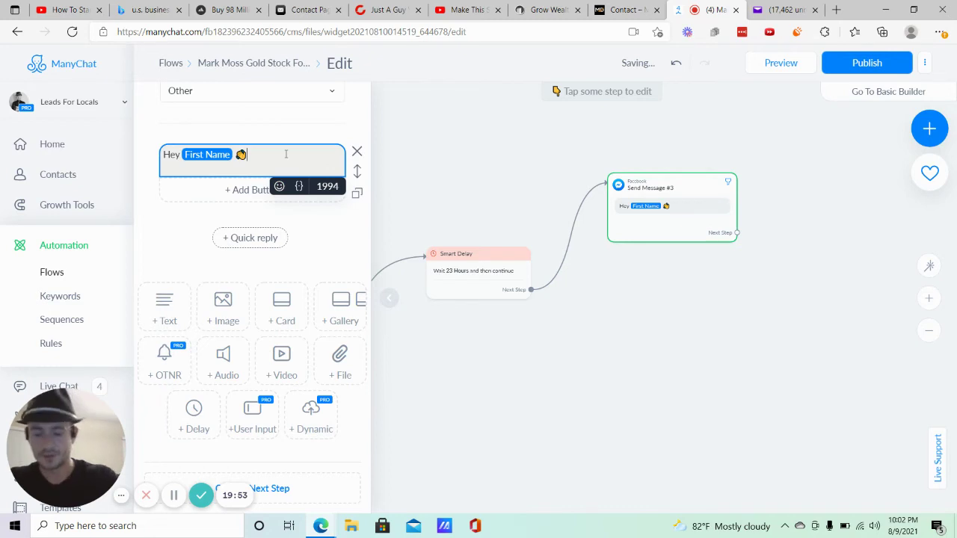
text(first)
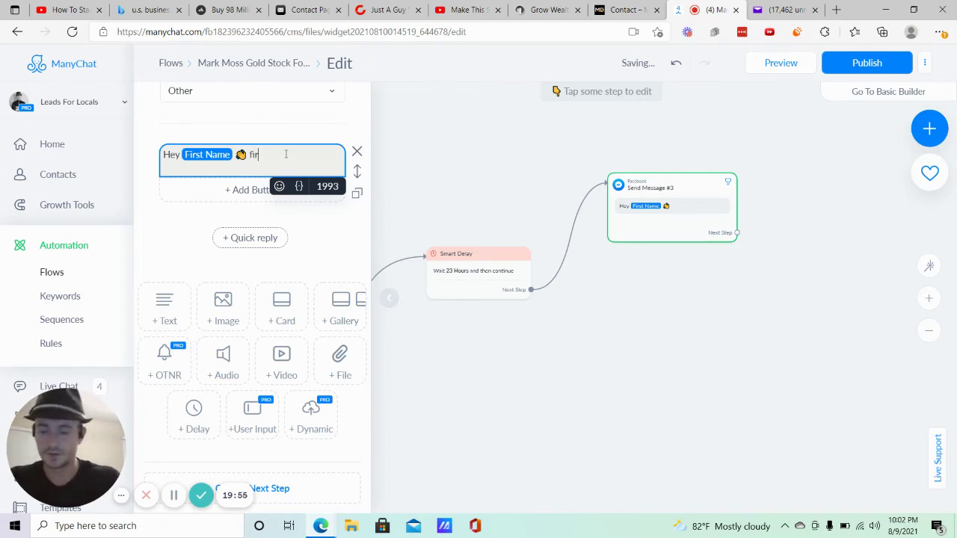
key(BackSpace)
key(BackSpace)
key(BackSpace)
key(BackSpace)
text(Just wanted to say)
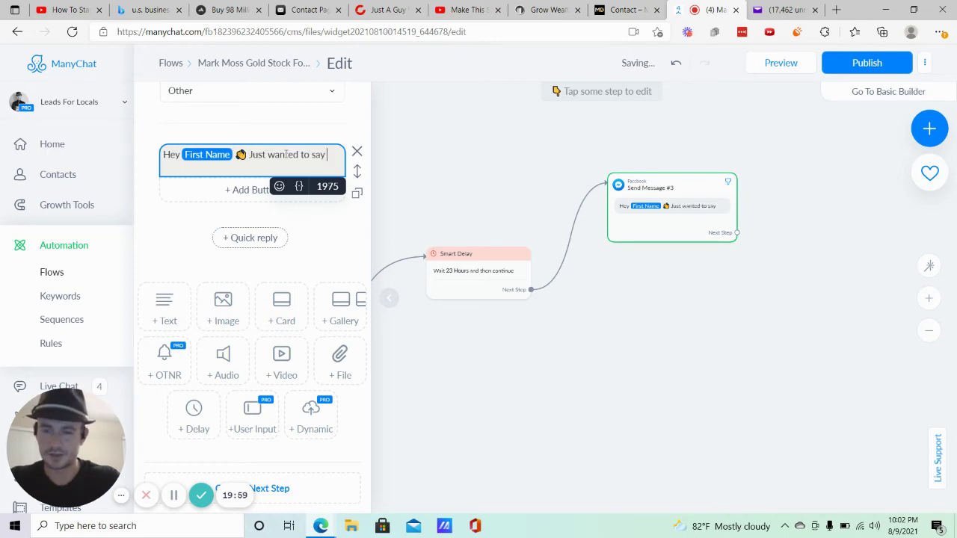
text( thanks ag)
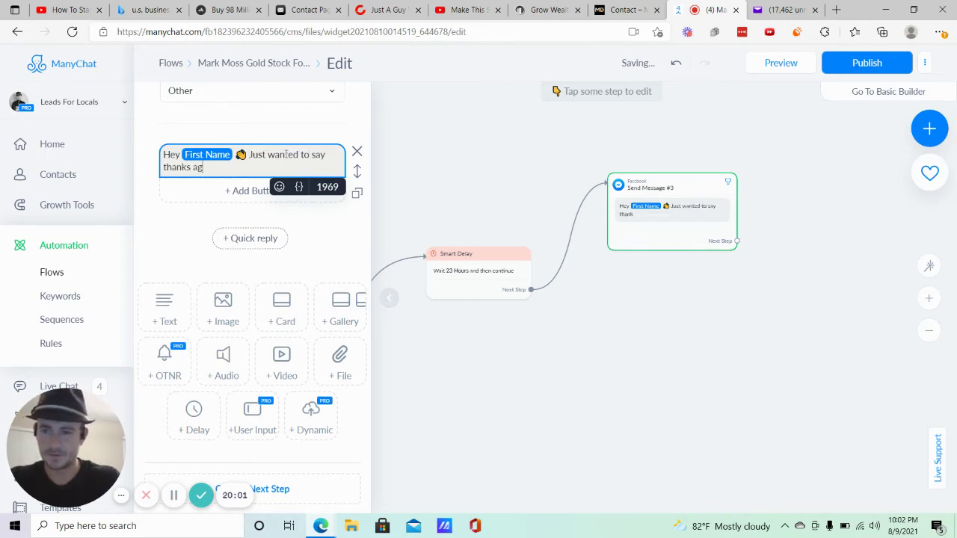
text(ain for )
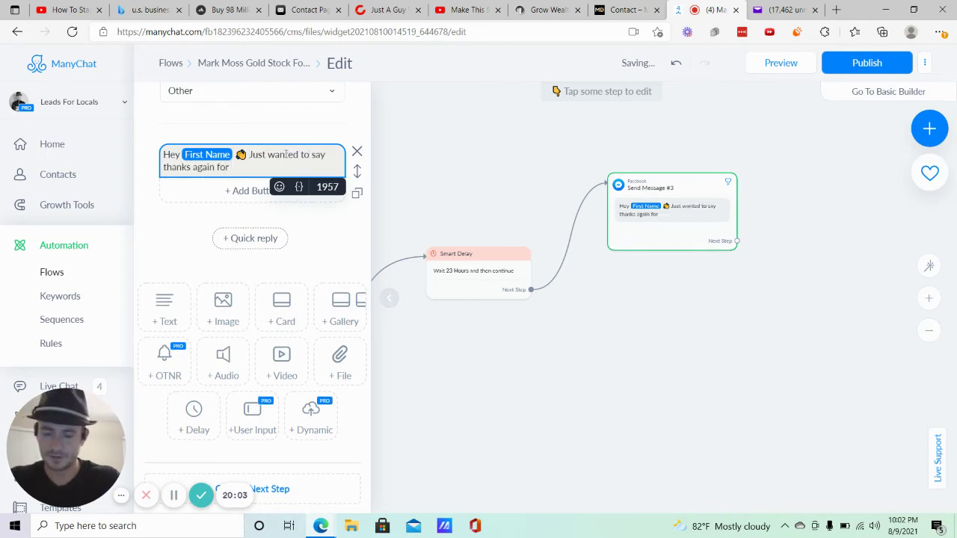
text(reque)
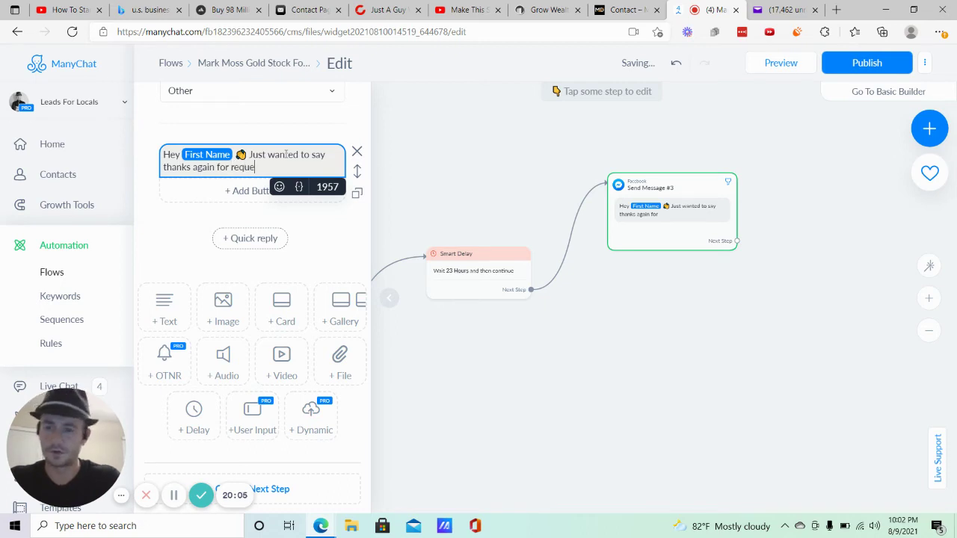
text(sting your free Go)
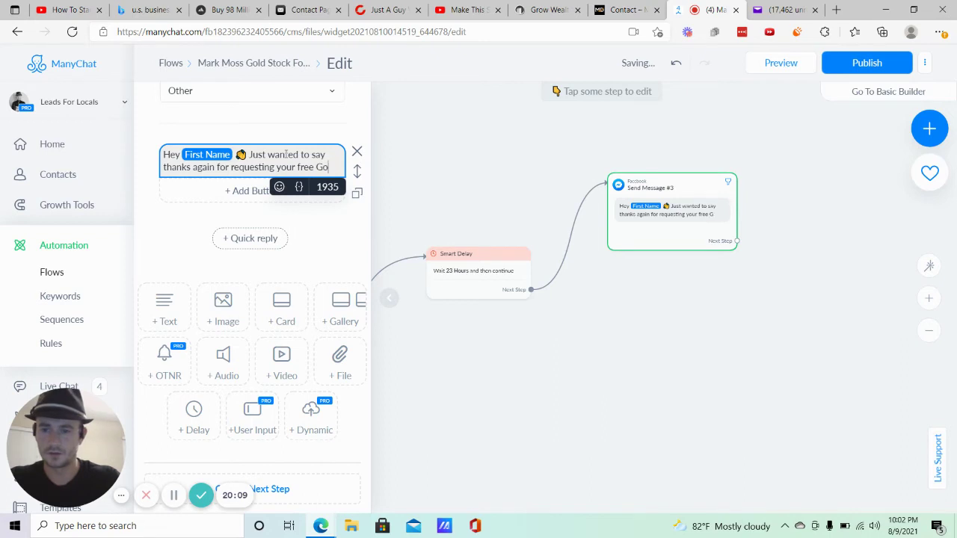
text(ld Stock Fortu)
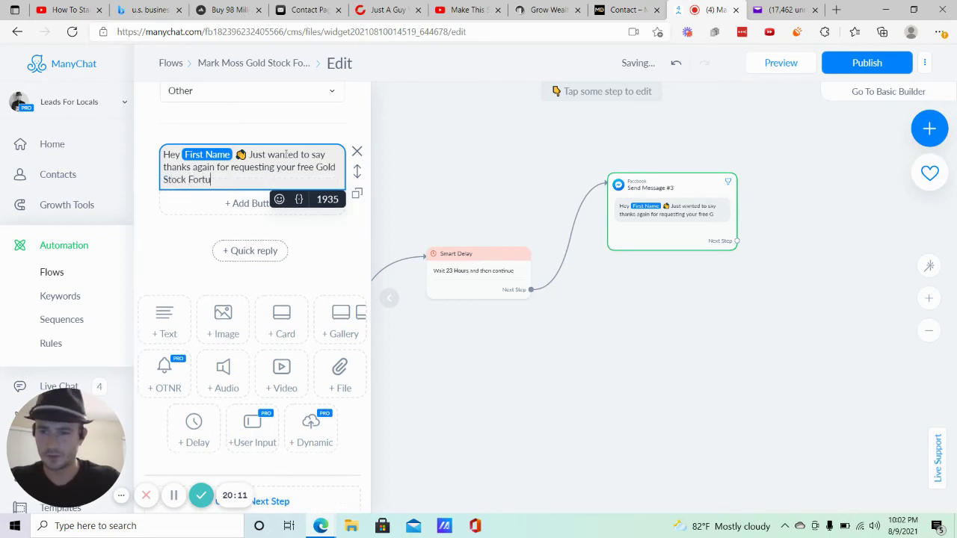
text(ne report and m)
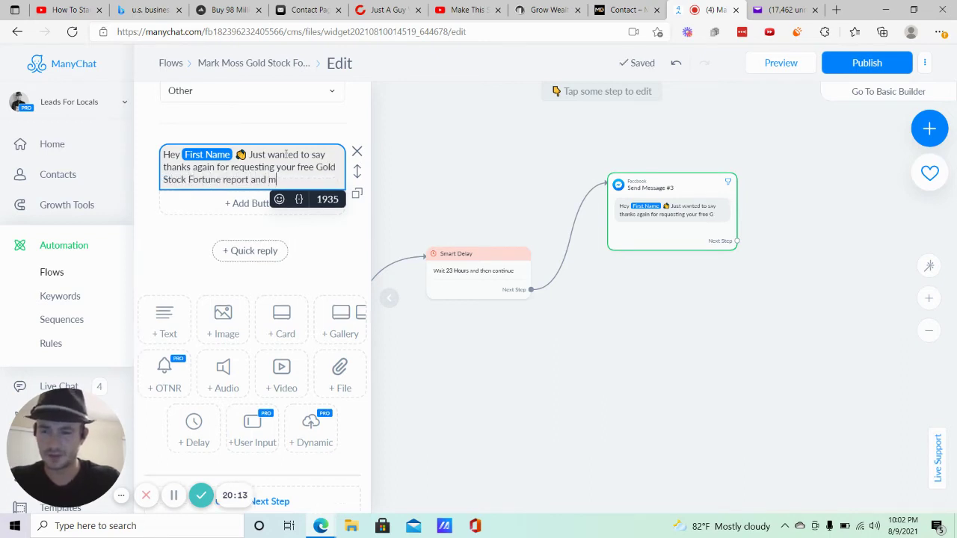
text(ake sure you)
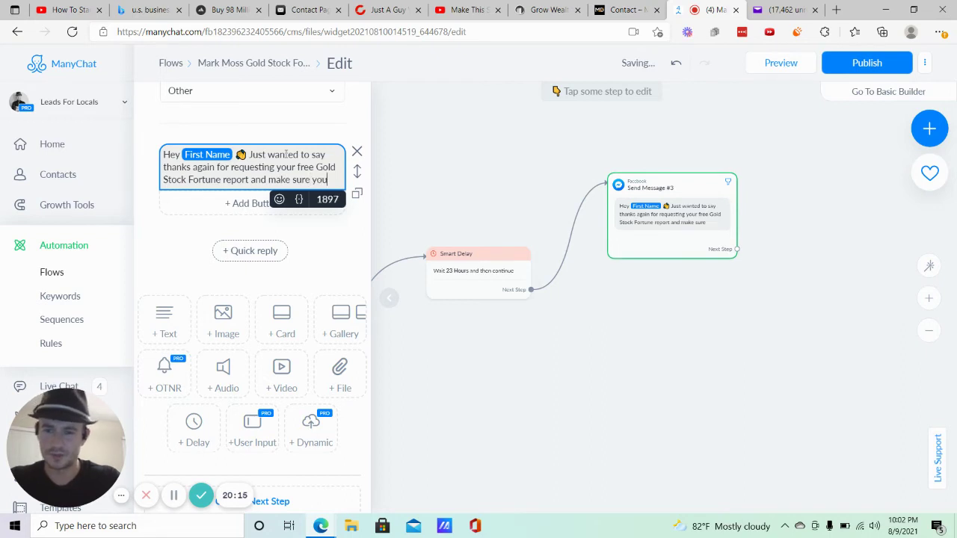
text( received it)
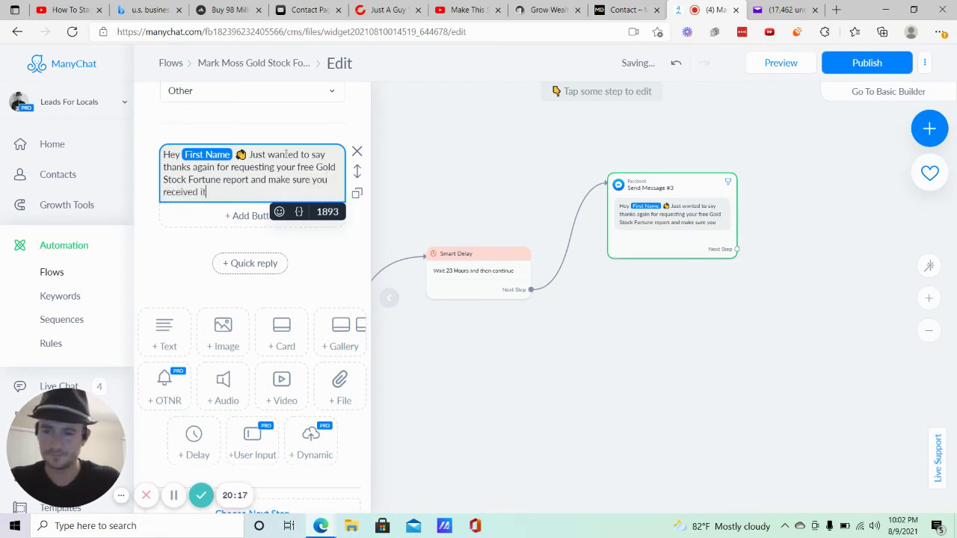
text(.)
key(Return)
key(Return)
Start a new paragraph inviting them to a brand new free live online training called ".
text(I al)
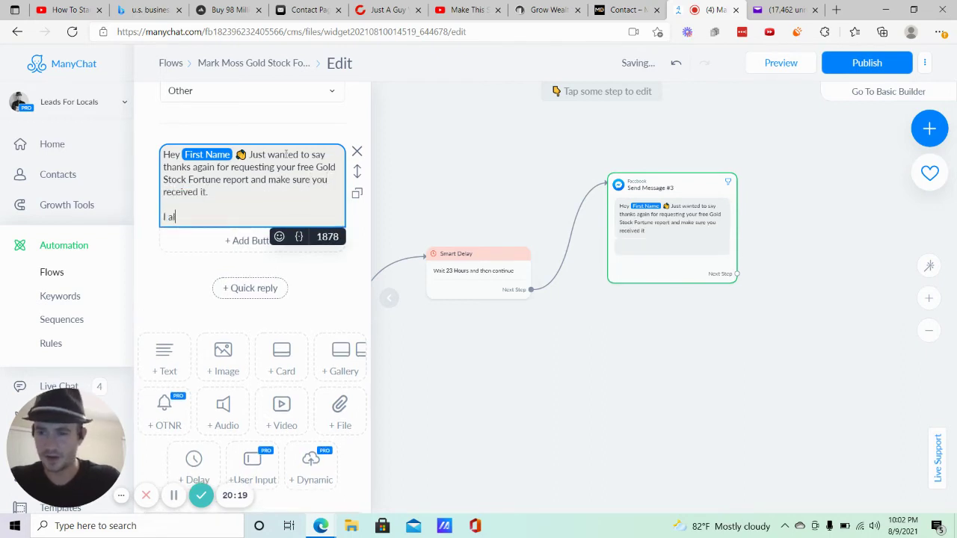
text(so wanted to invite you to)
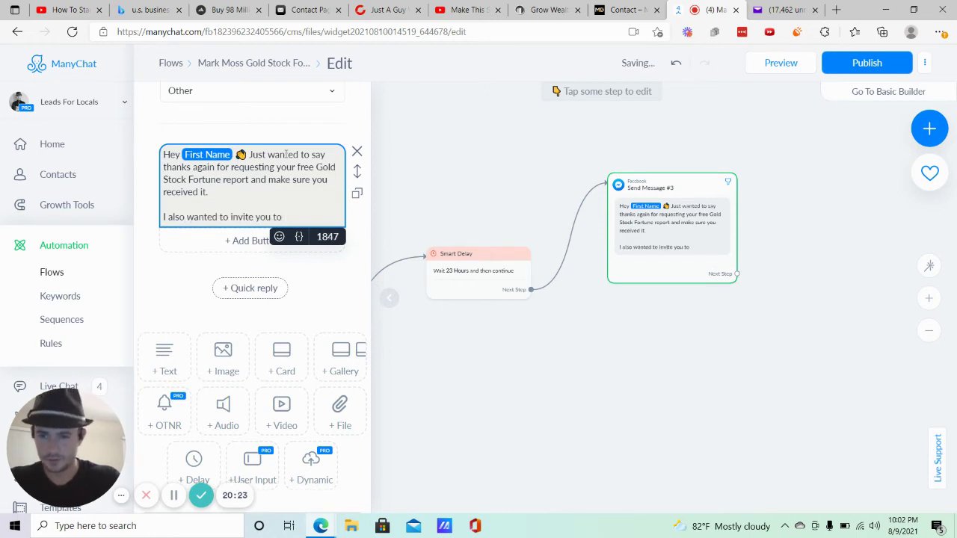
text( a brand new free)
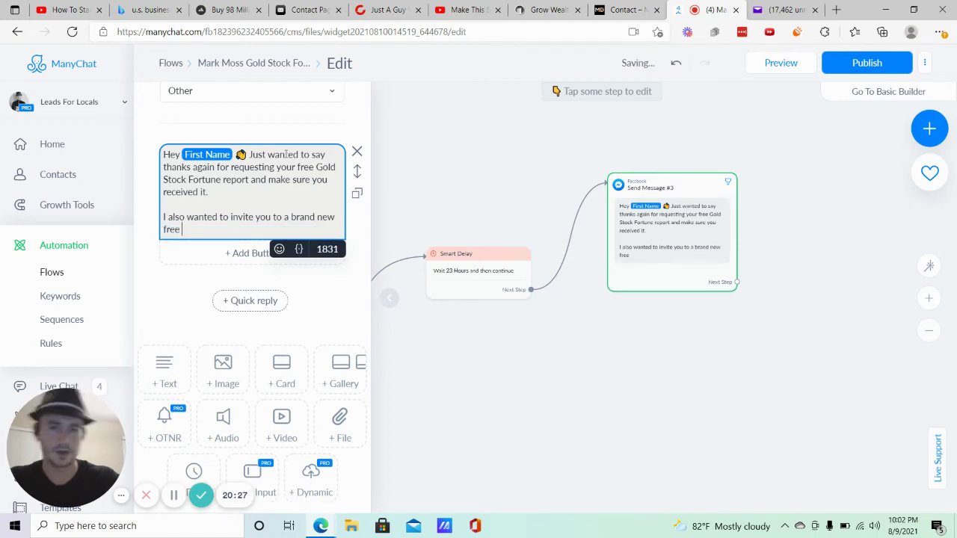
key(ctrl+shift+Tab)
key(ctrl+shift+Tab)
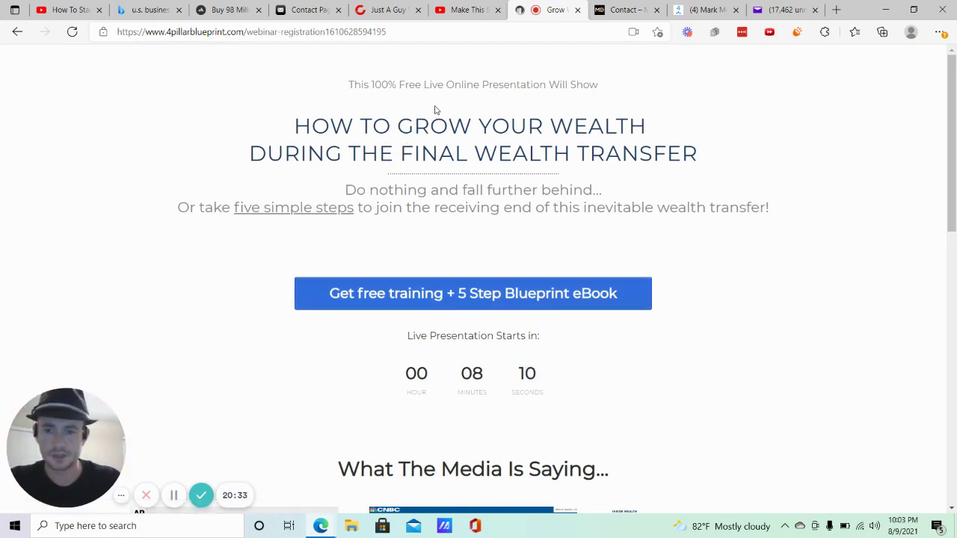
click(724, 6)
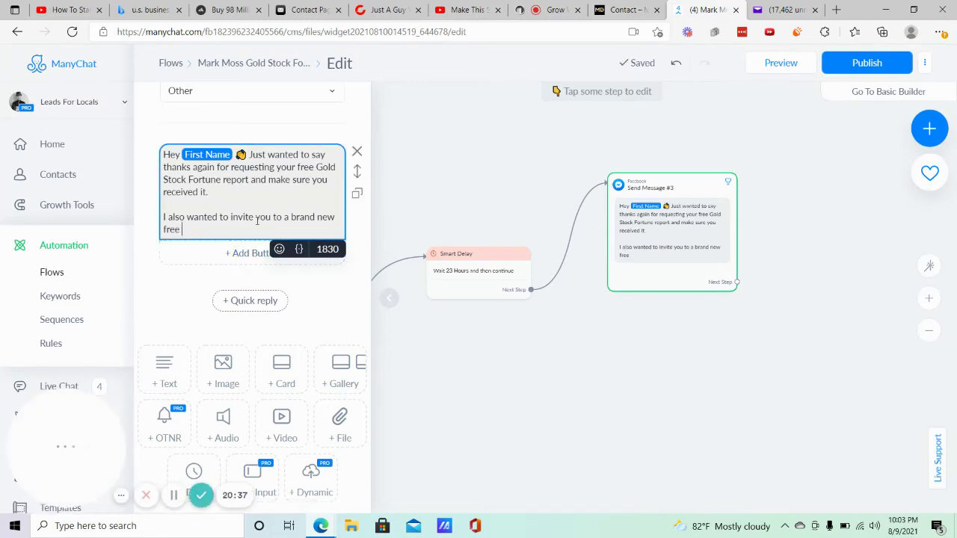
text(live online pr)
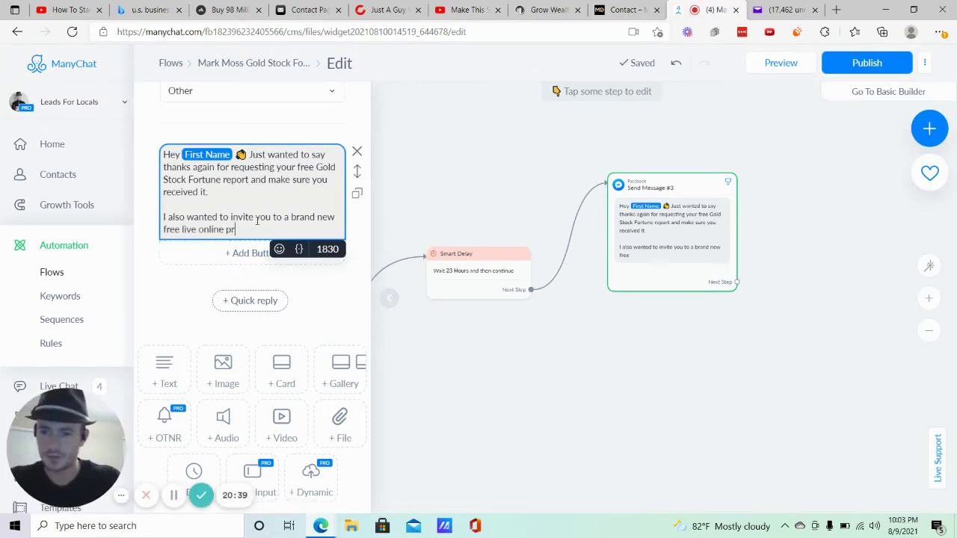
text(e)
key(BackSpace)
key(BackSpace)
key(BackSpace)
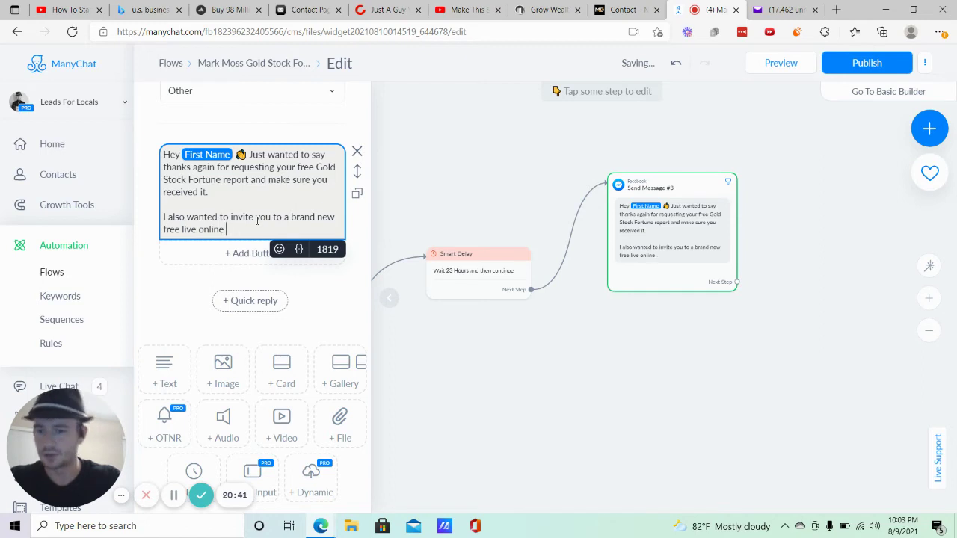
text(training)
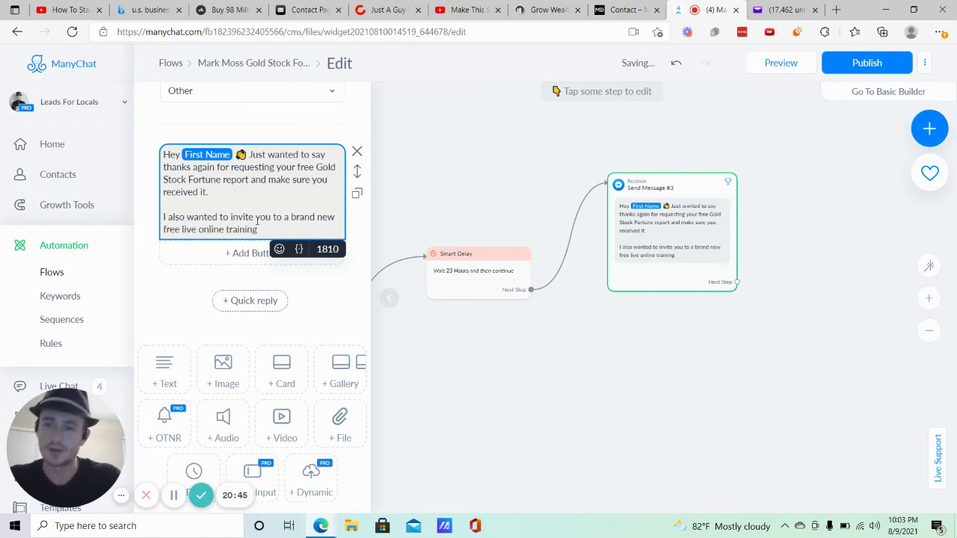
text( that I'm hos)
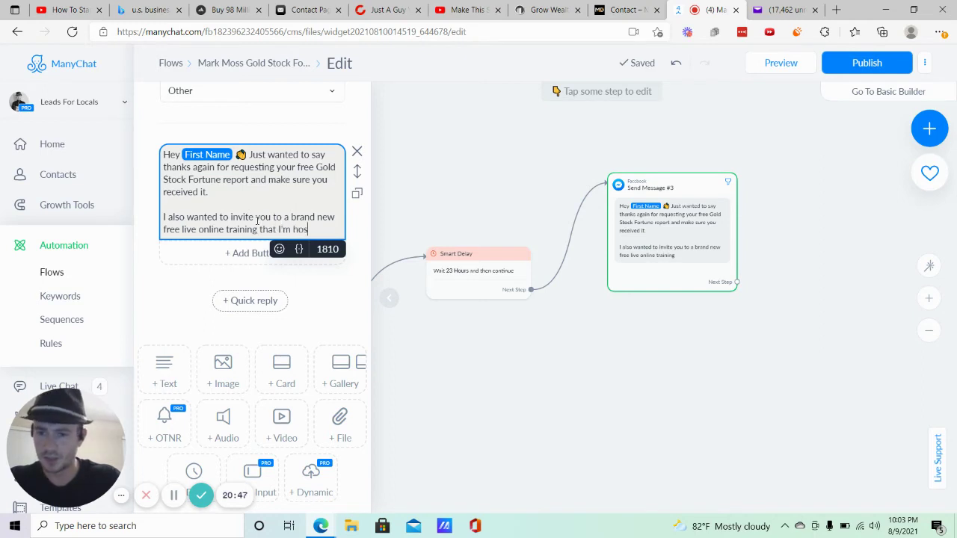
text(ting called ")
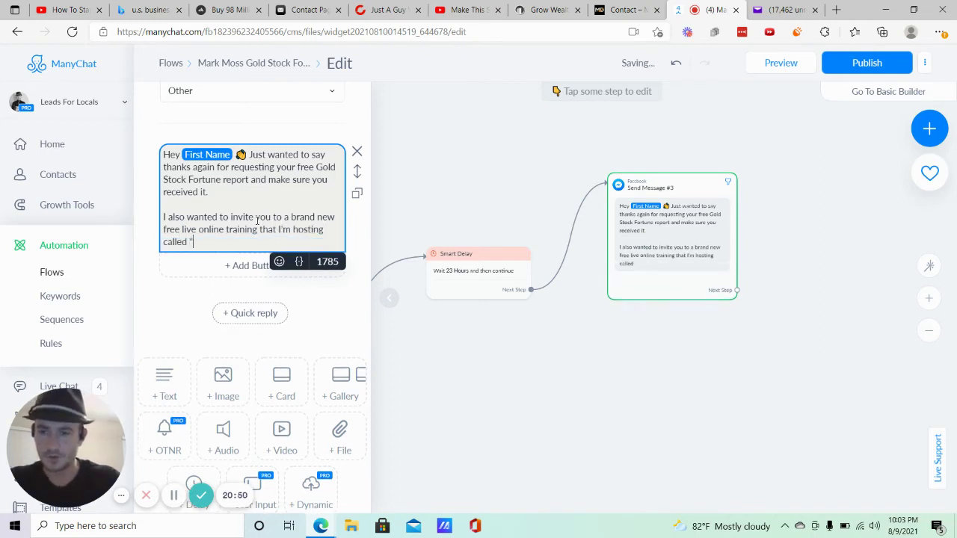
Copy the webinar headline from the registration page and begin the title 'How To Grow Your Wealth'.
click(549, 10)
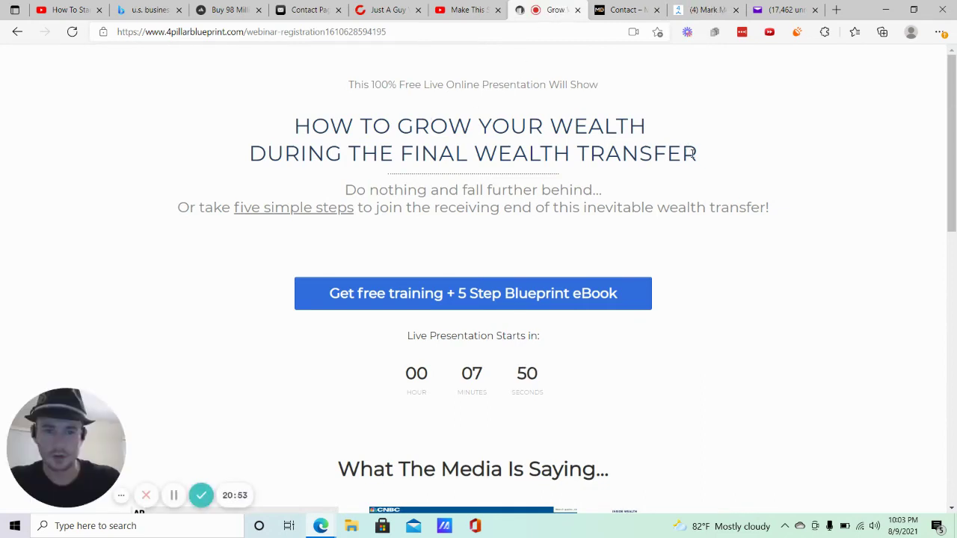
drag(687, 150, 302, 118)
key(ctrl+c)
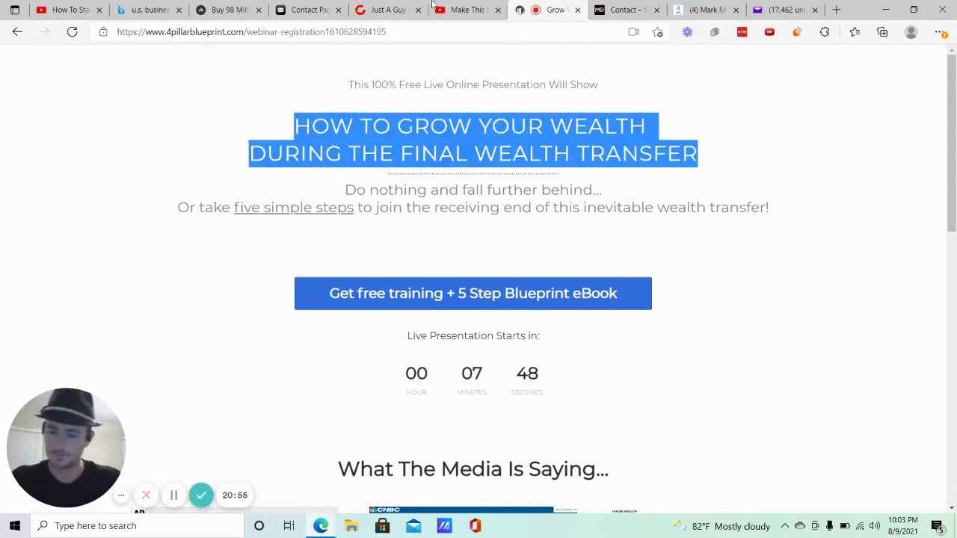
click(703, 10)
click(215, 237)
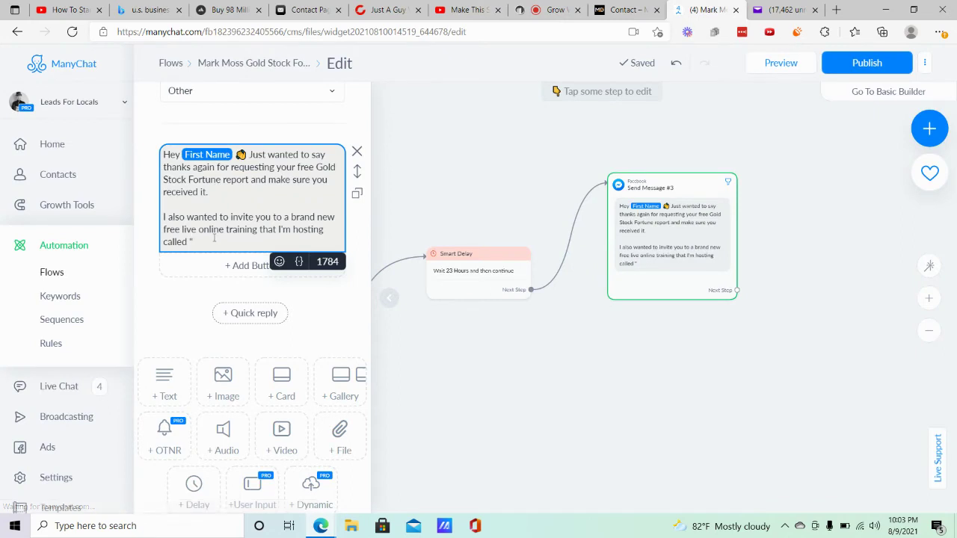
key(ctrl+v)
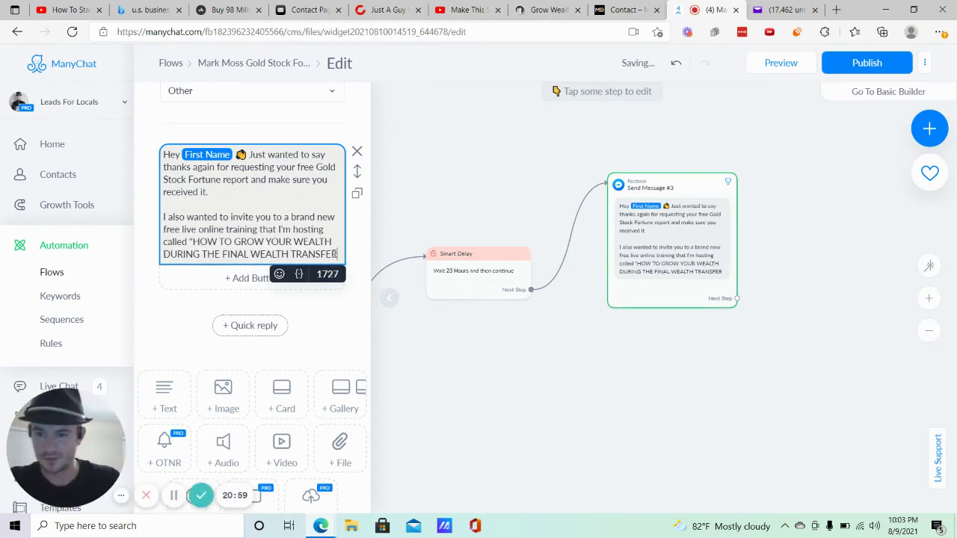
drag(338, 254, 193, 240)
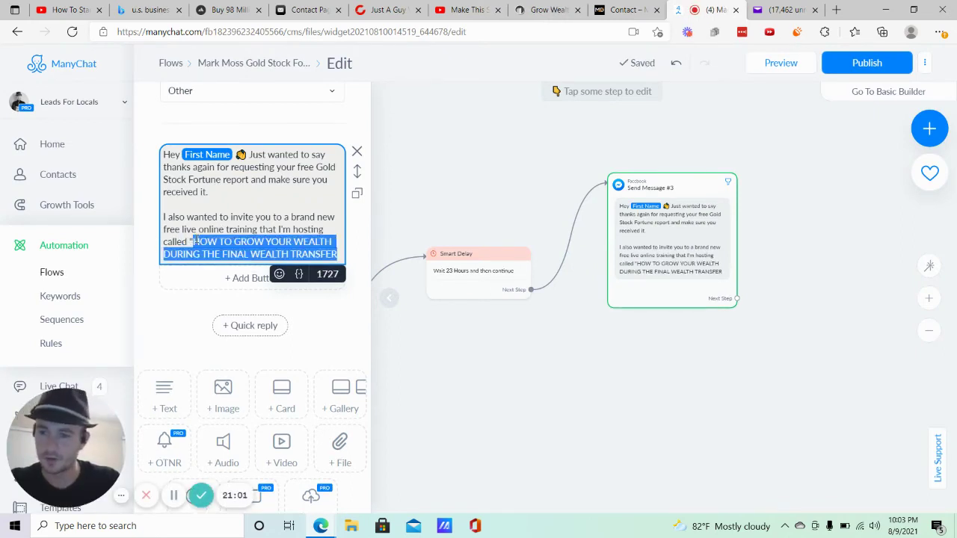
text(ow)
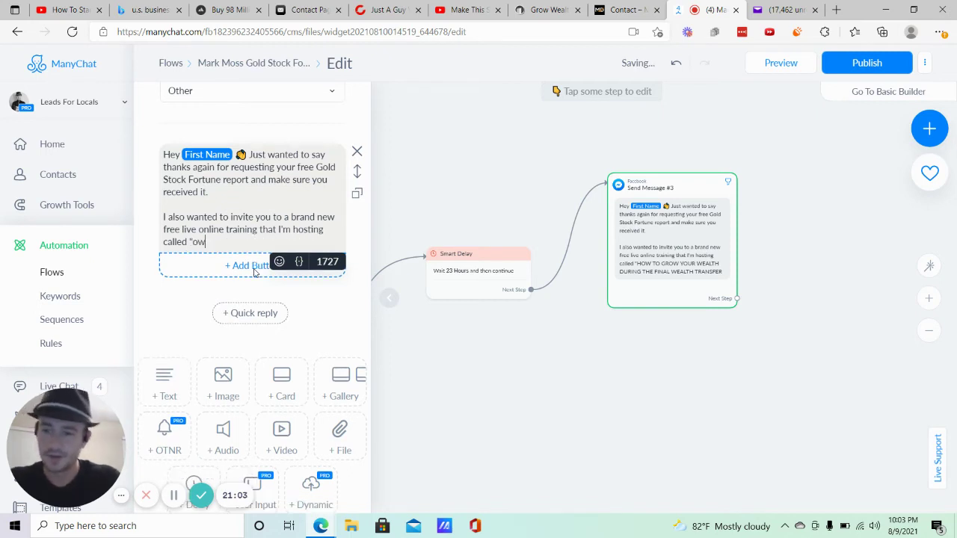
key(BackSpace)
key(BackSpace)
text(How )
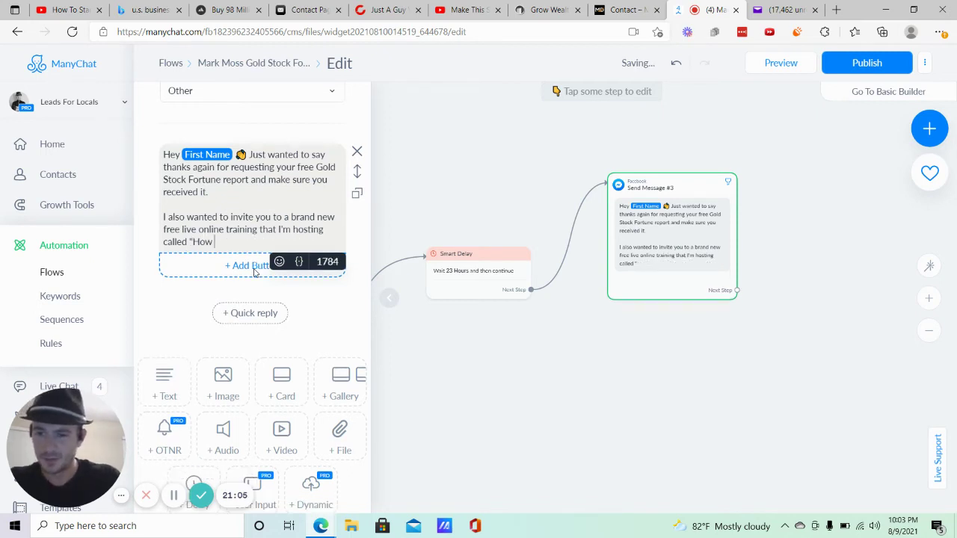
text(To Grow)
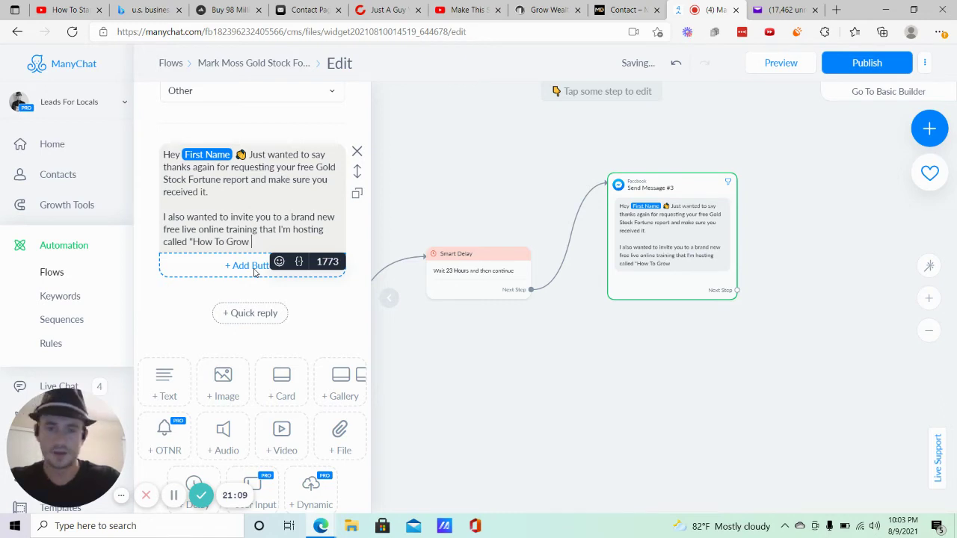
text( Your Wealth)
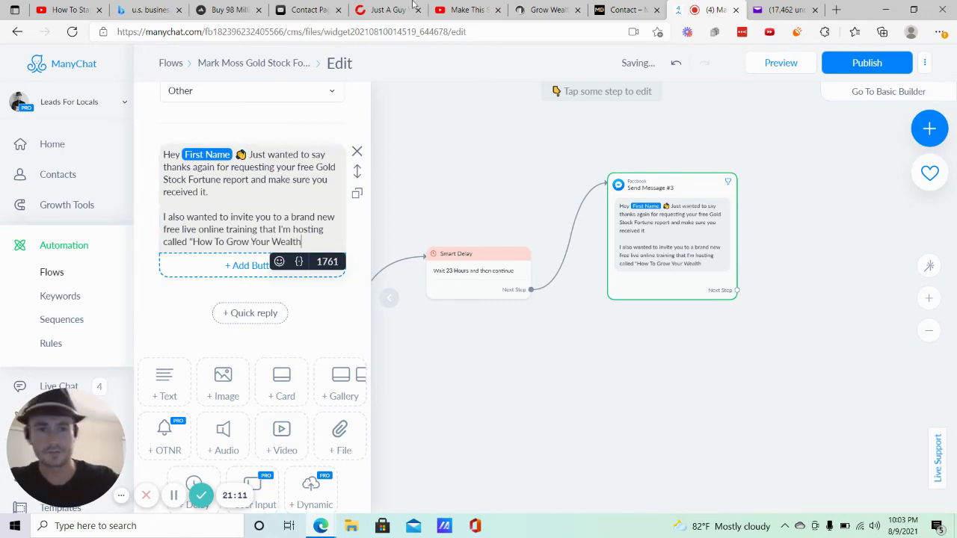
Finish the quoted title with 'During The Final Wealth Transfer' and start a new paragraph.
click(565, 7)
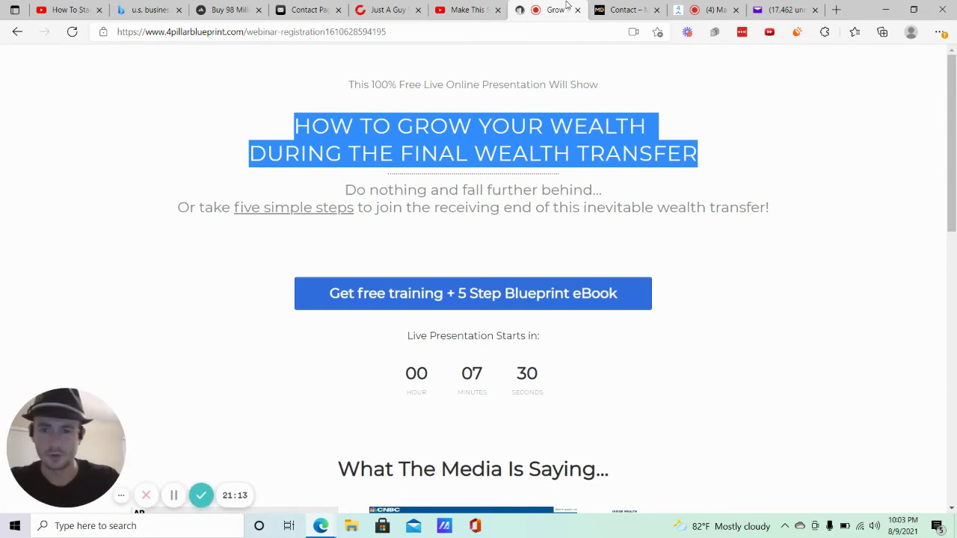
click(706, 10)
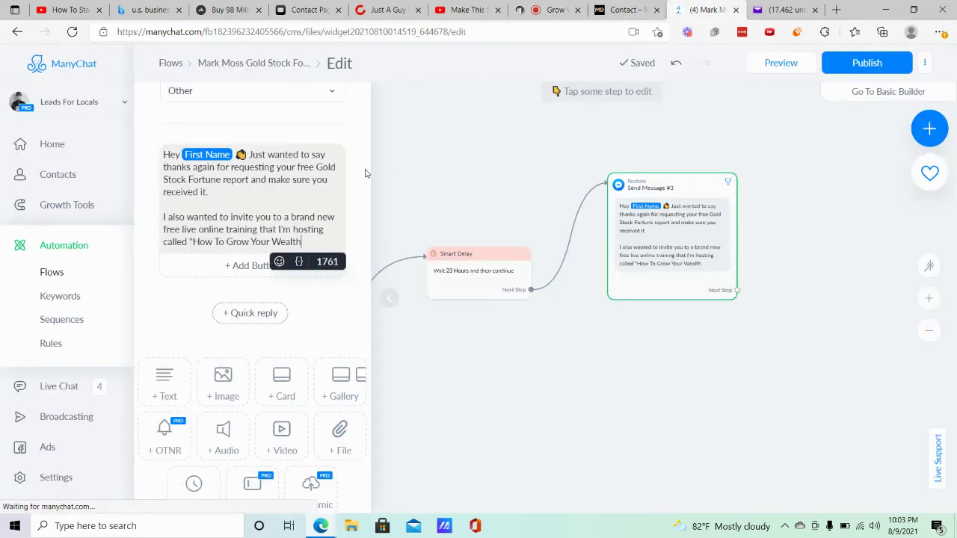
text(d)
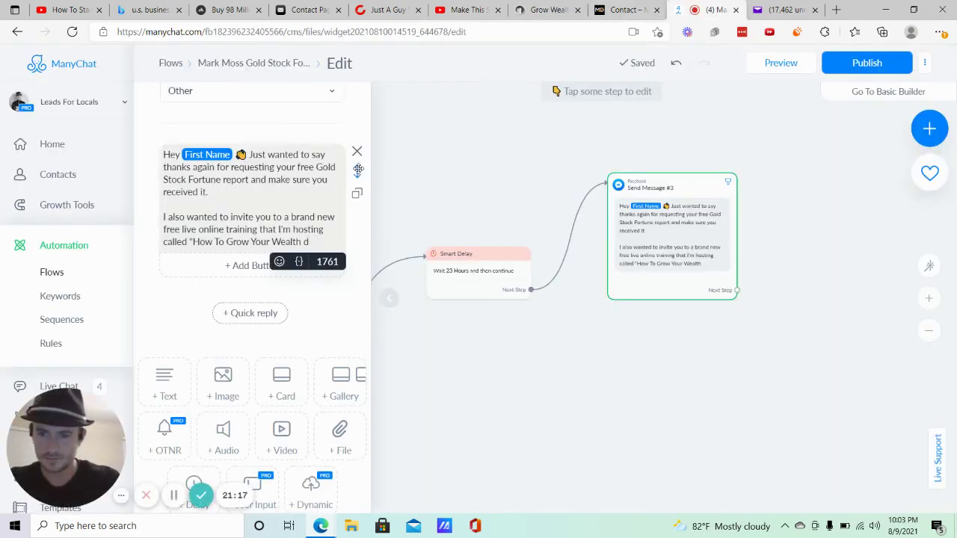
key(BackSpace)
text(Duriong)
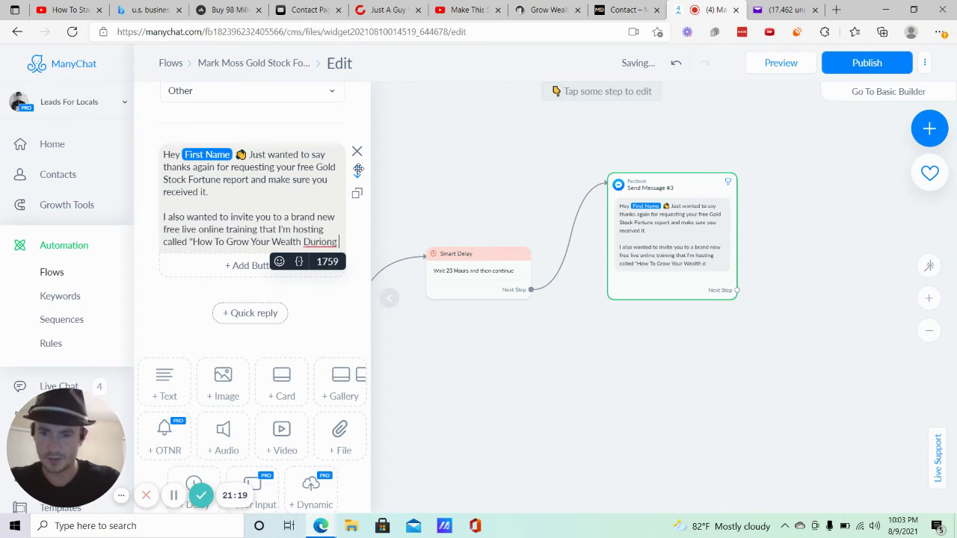
key(BackSpace)
key(BackSpace)
key(BackSpace)
text(ng)
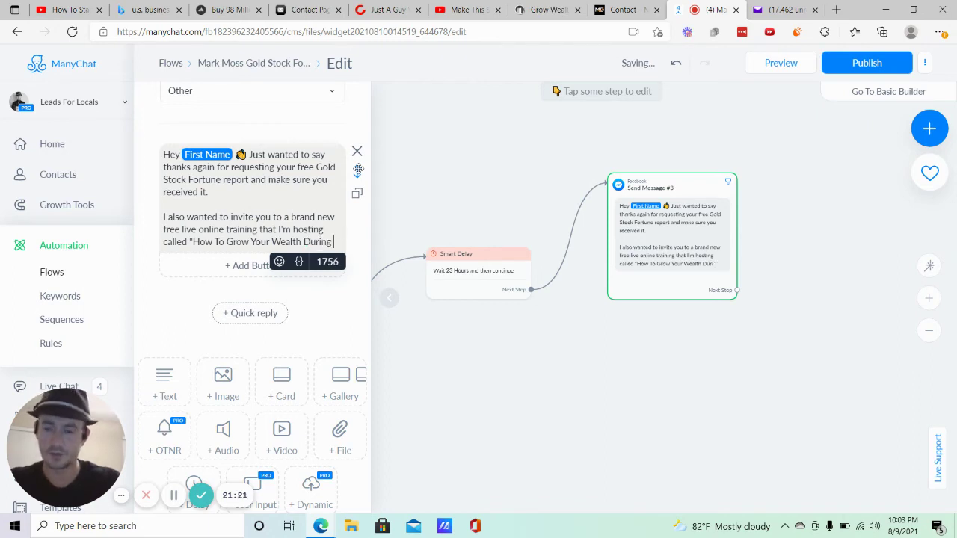
text( The F)
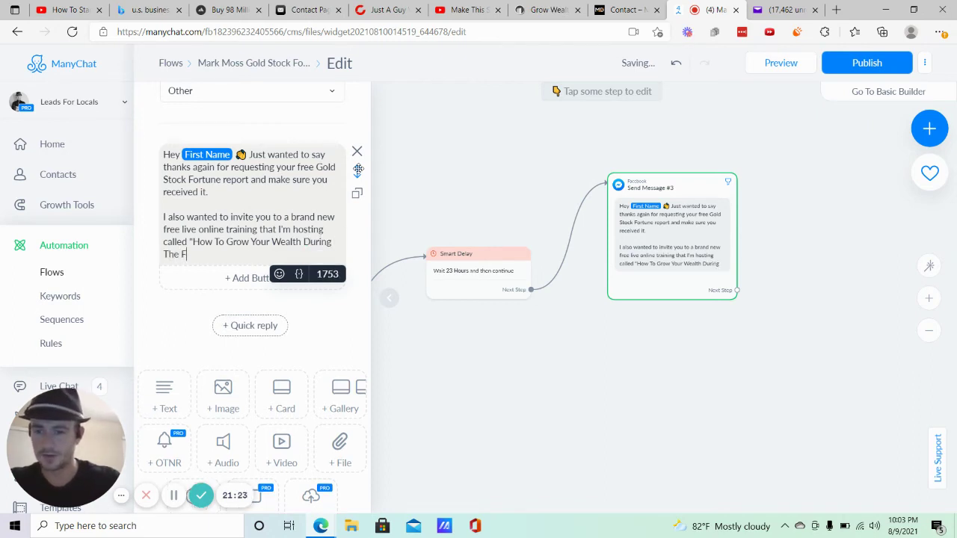
text(inal Wealth Transfer)
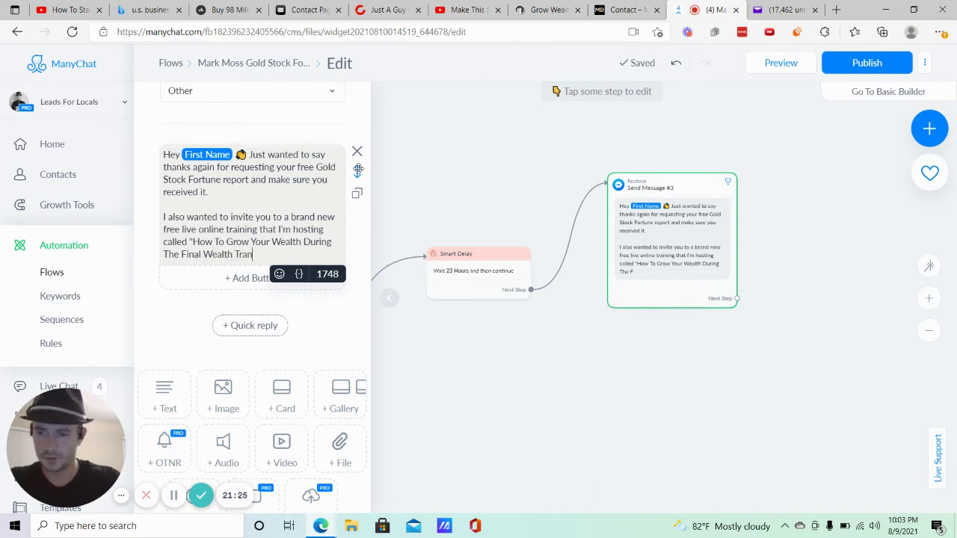
key(BackSpace)
key(BackSpace)
key(BackSpace)
text(fer")
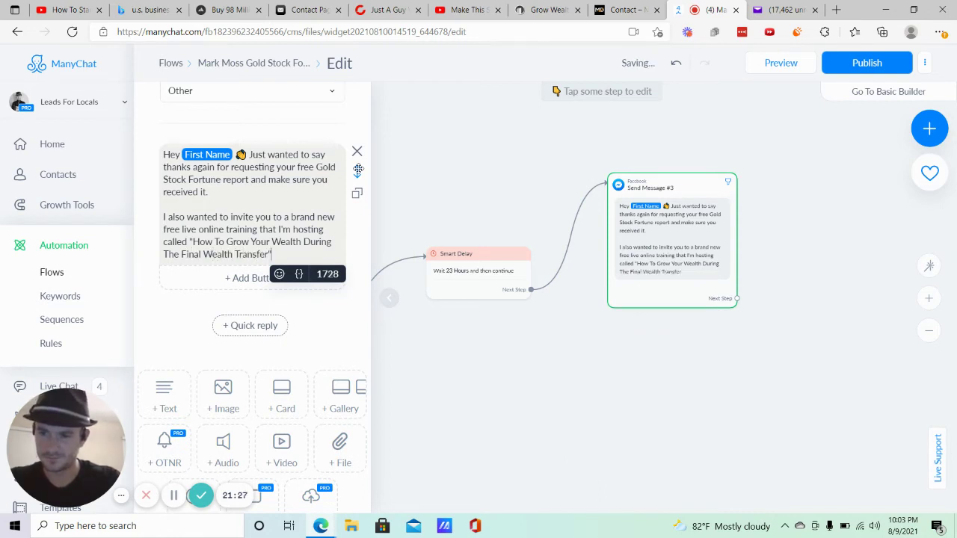
text(.)
key(Return)
key(Return)
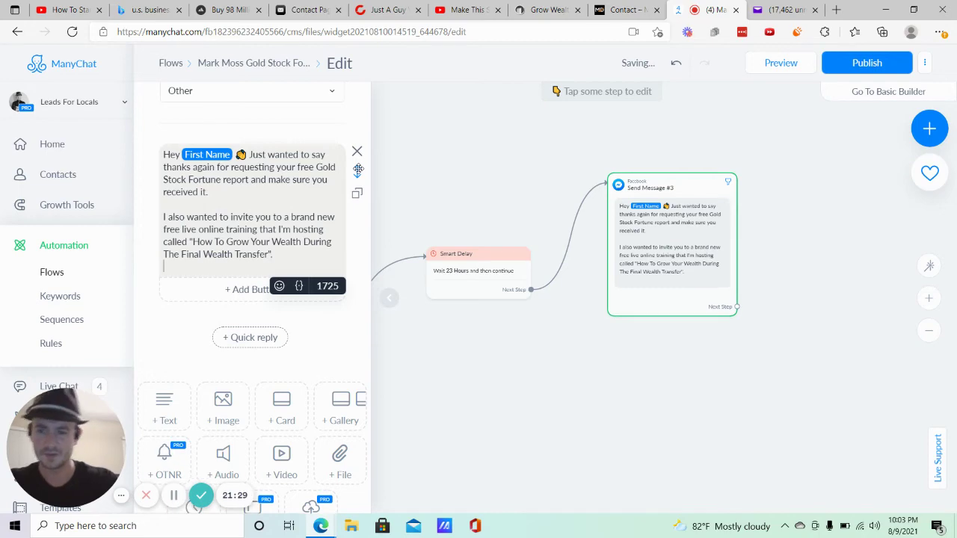
click(578, 6)
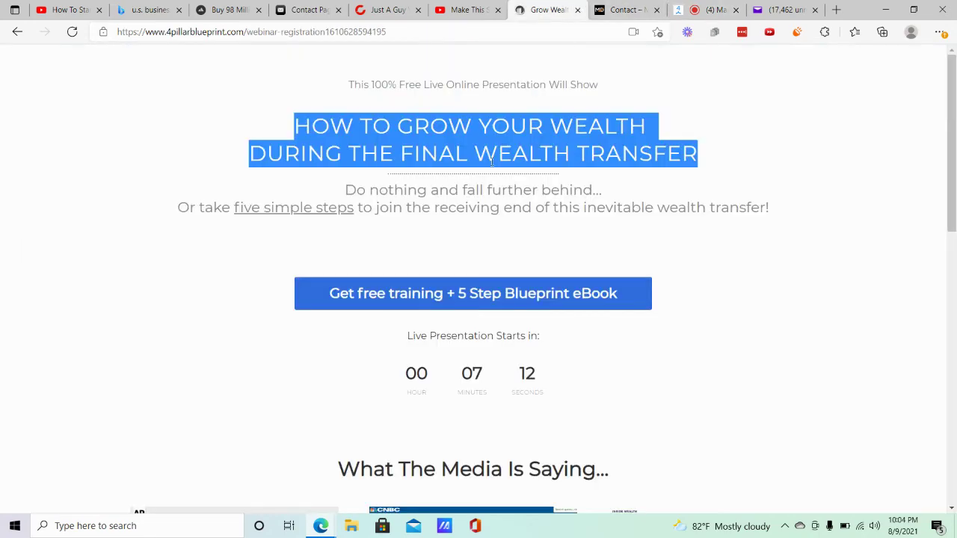
scroll(462, 193, down, 5)
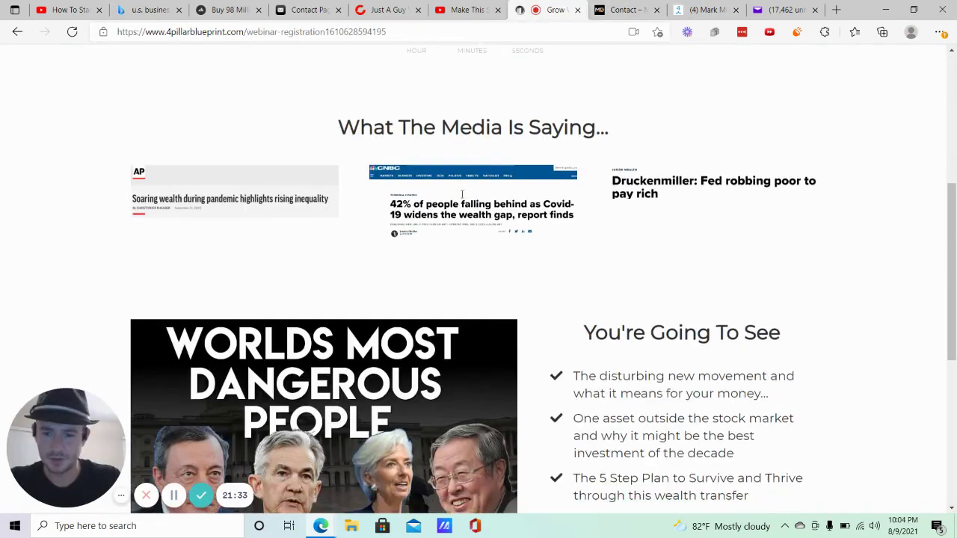
scroll(714, 295, down, 2)
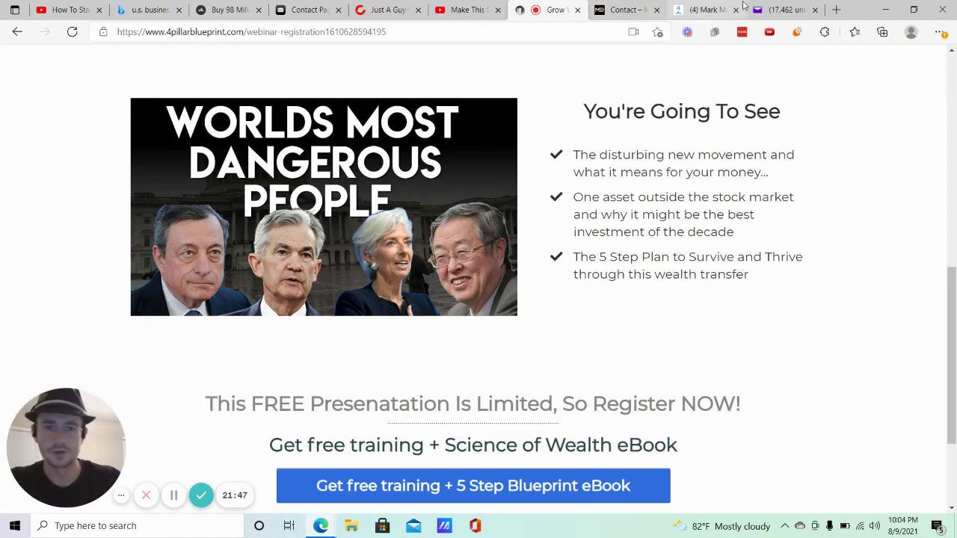
click(707, 9)
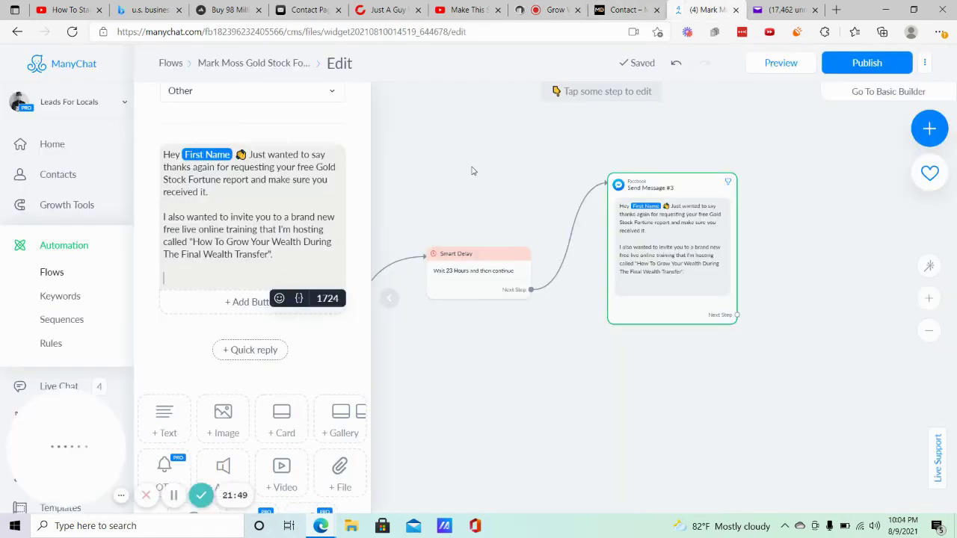
Add a paragraph about sharing a 5 step plan for surviving and thriving during the wealth transfer.
text(Basically)
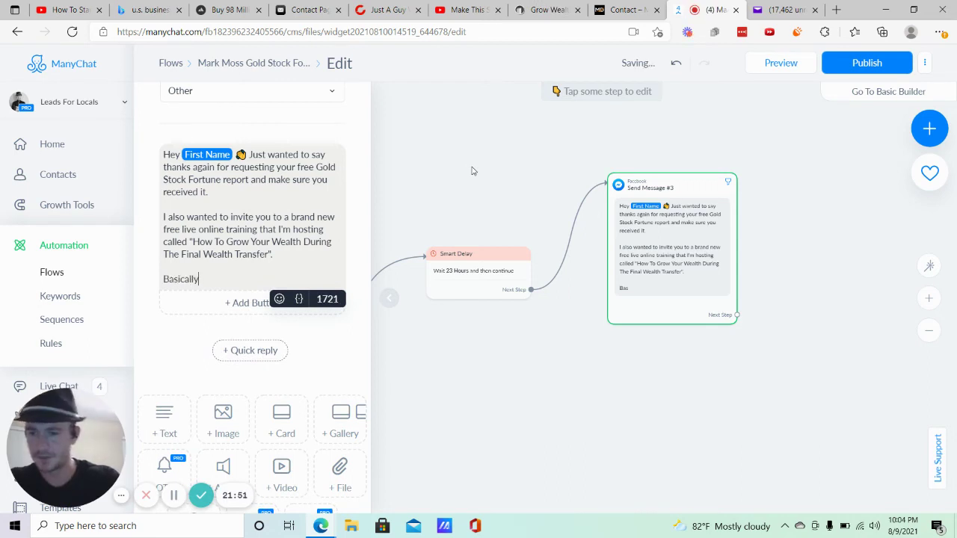
text(, I'm going)
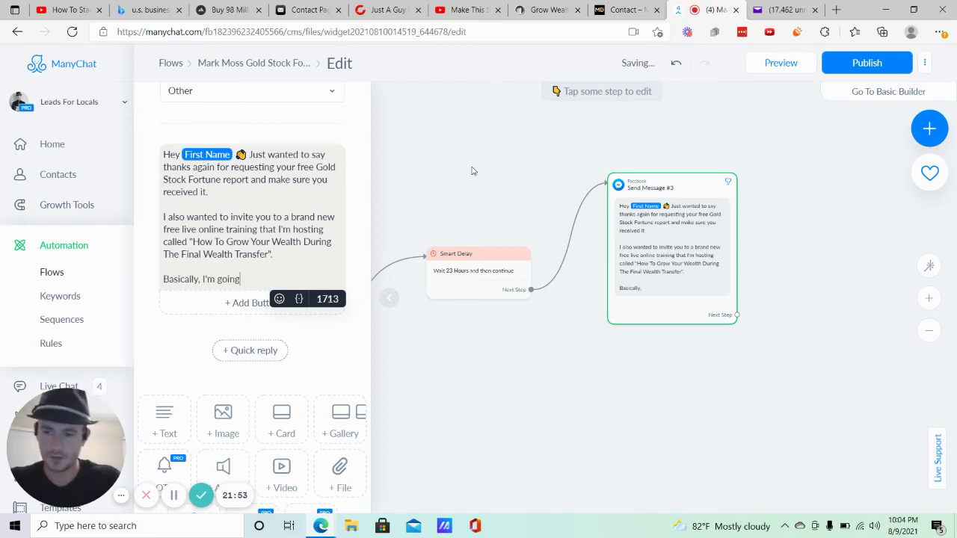
text( to be sharin)
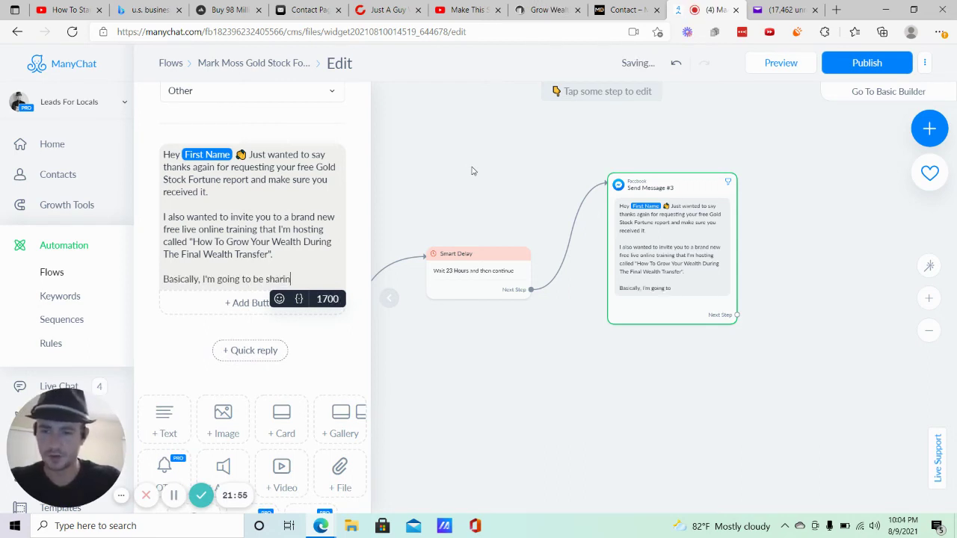
text(g my 5 st)
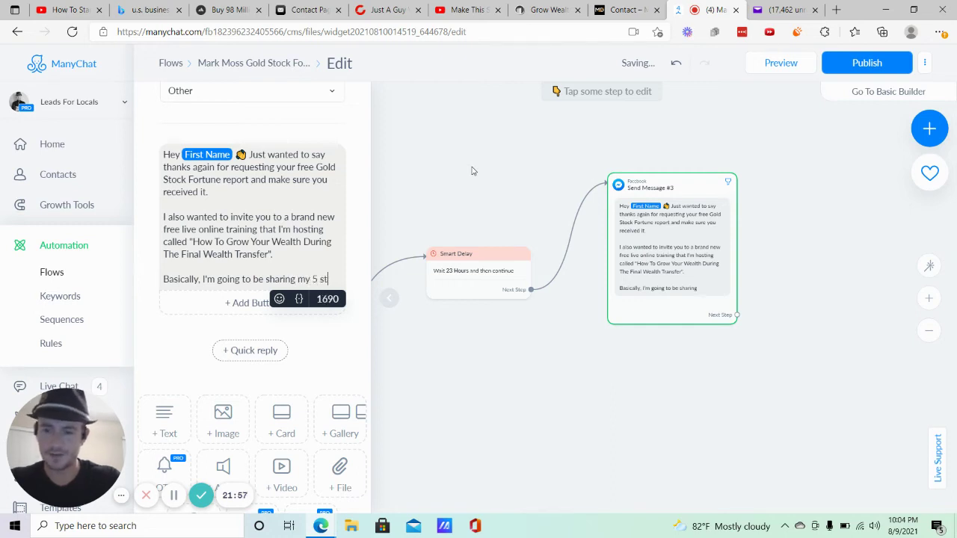
text(ep plan for surving)
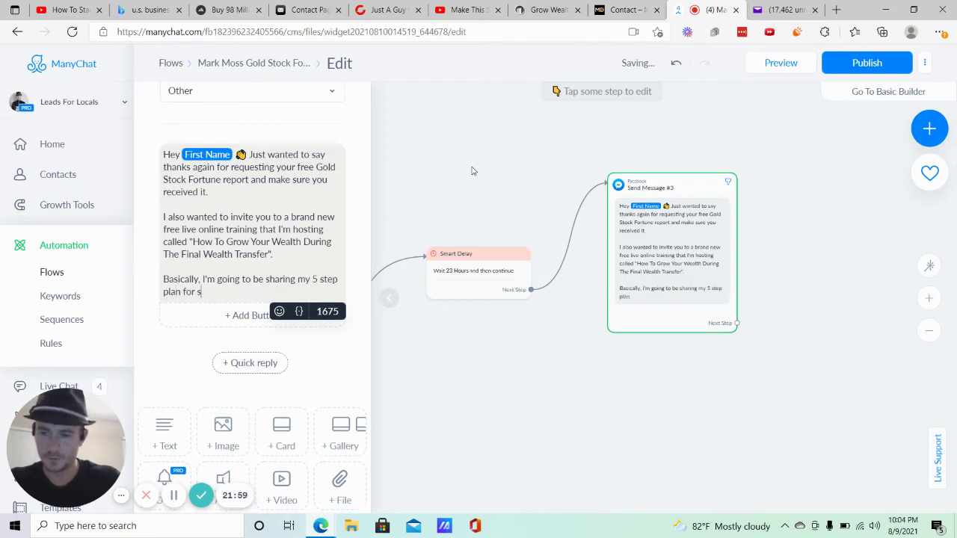
key(BackSpace)
key(BackSpace)
key(BackSpace)
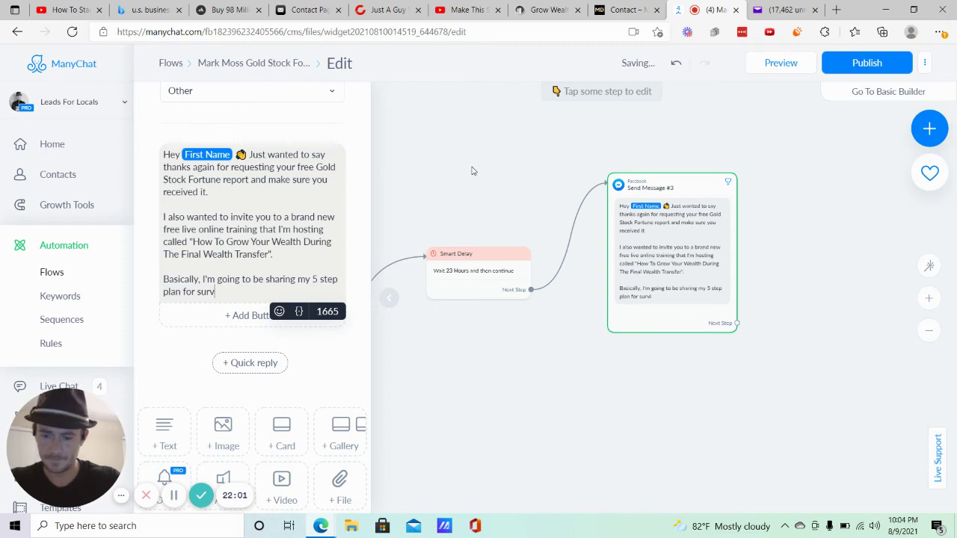
text(iving and th)
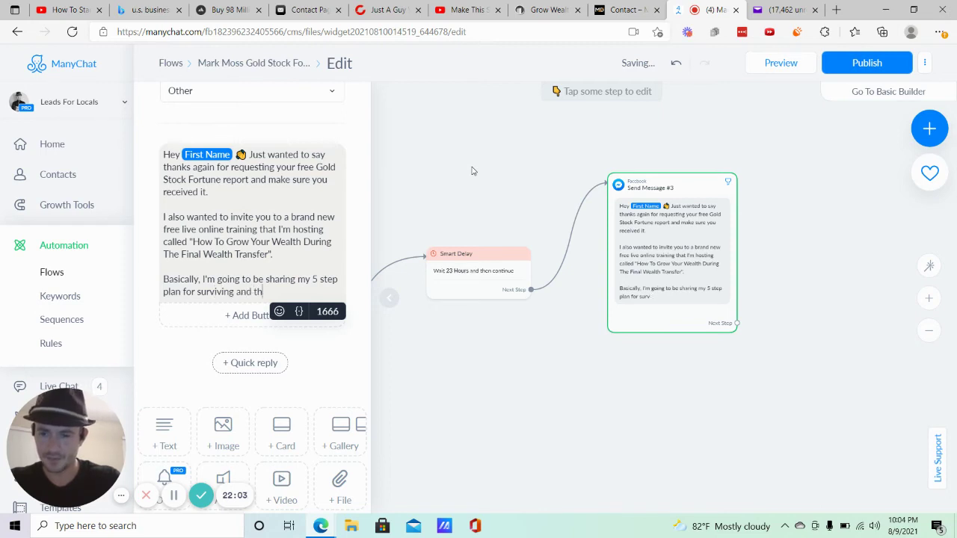
text(riving during the come)
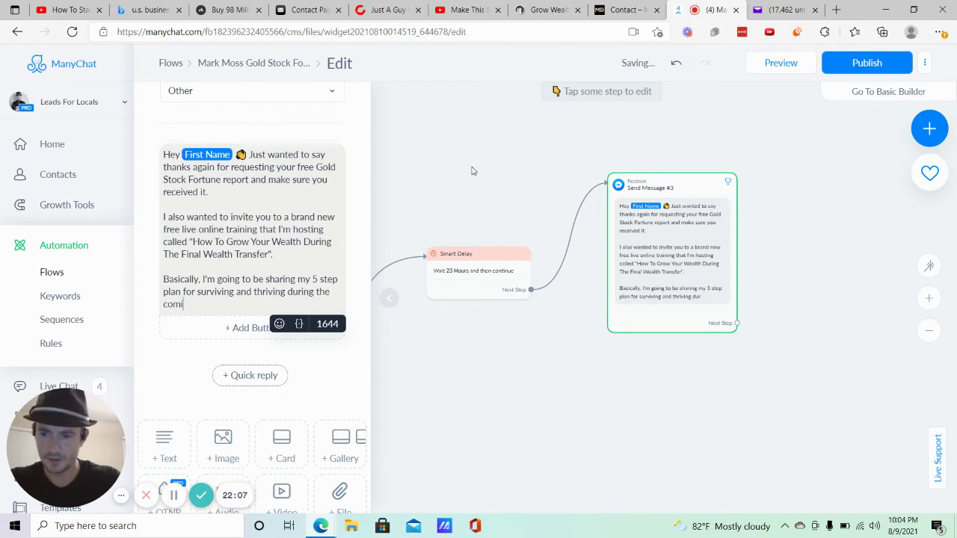
text(ng wealth trans)
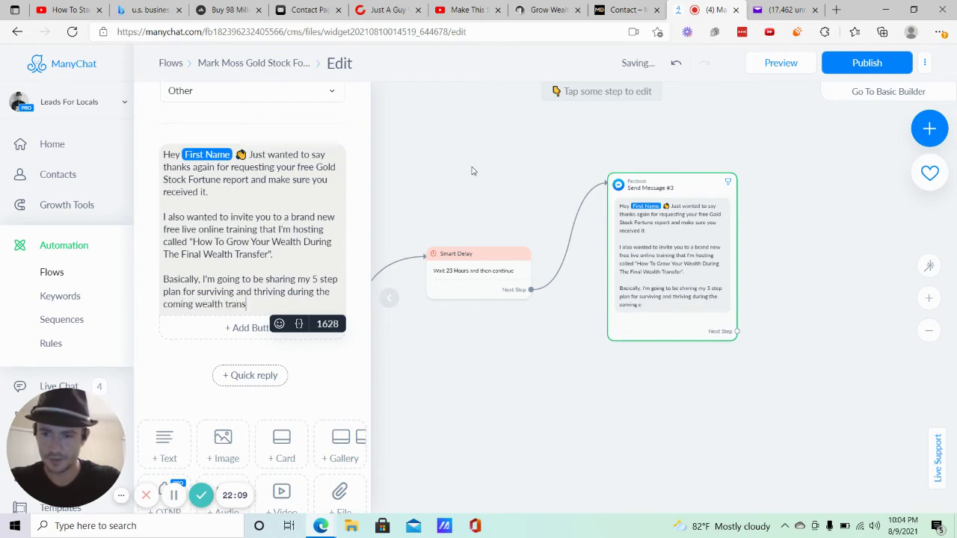
text(fer.)
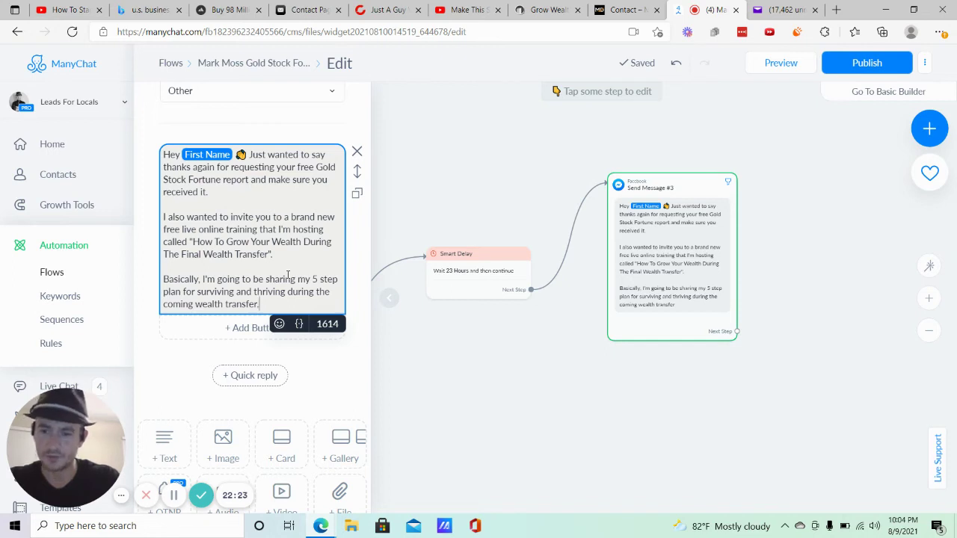
key(Return)
key(Return)
Add a line about crucial information not to miss, then 'Would you like to register?'.
text(It's go)
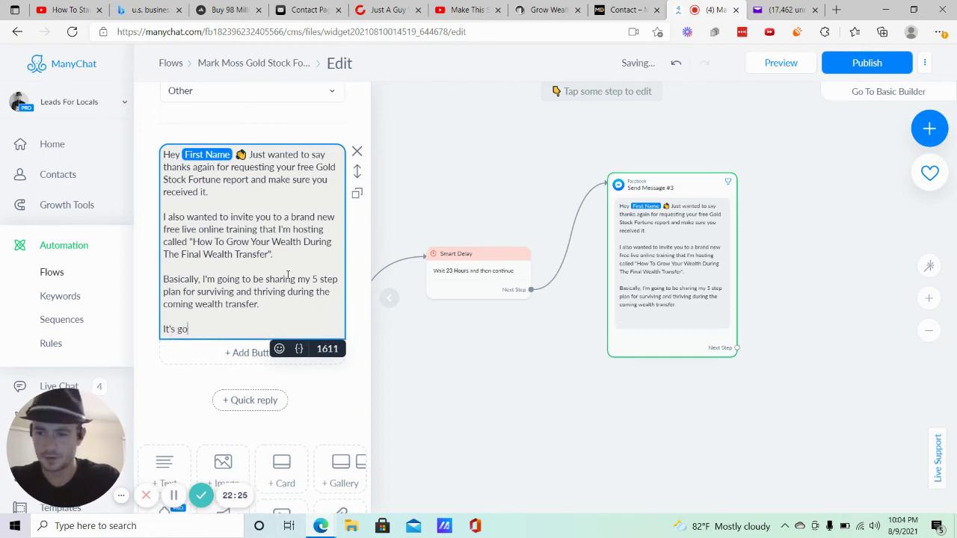
text(ing to hav)
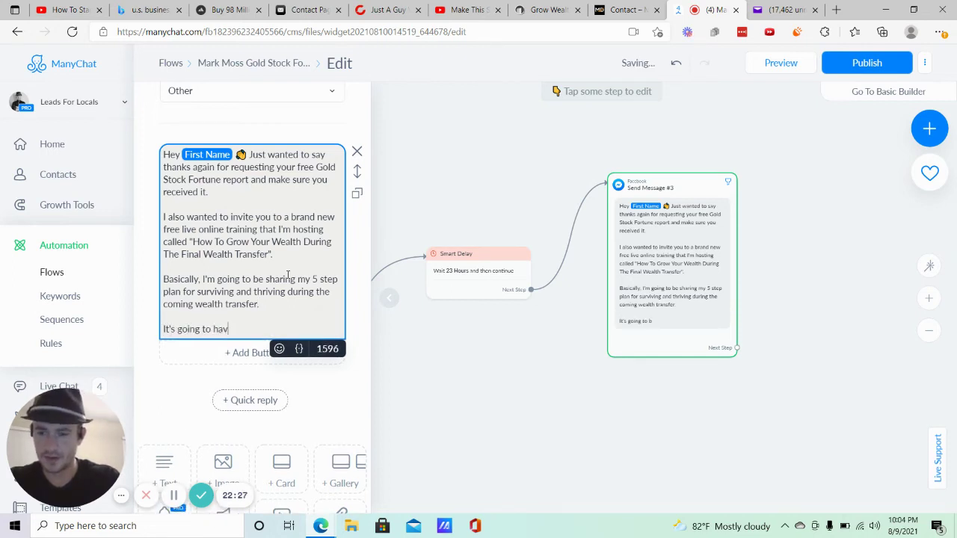
text(e some crucial)
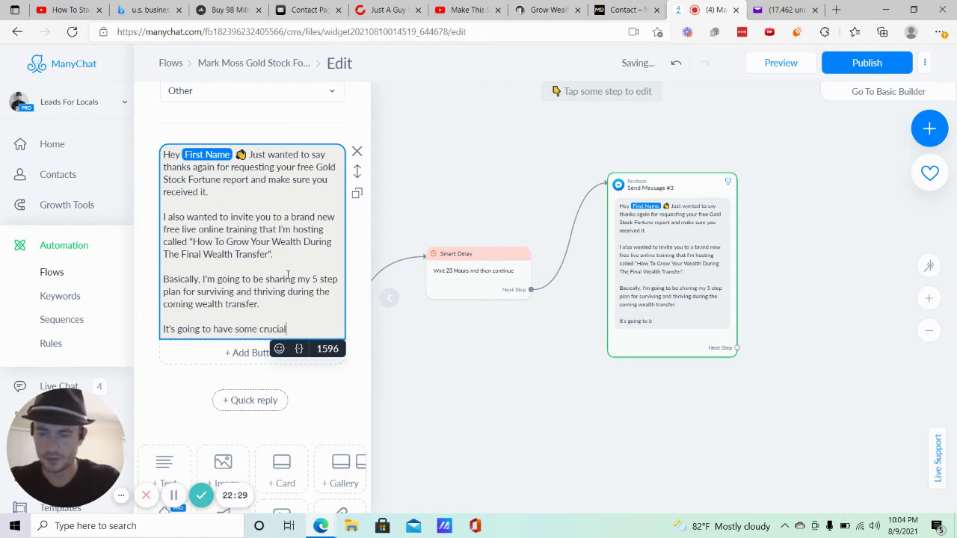
text( information that yo)
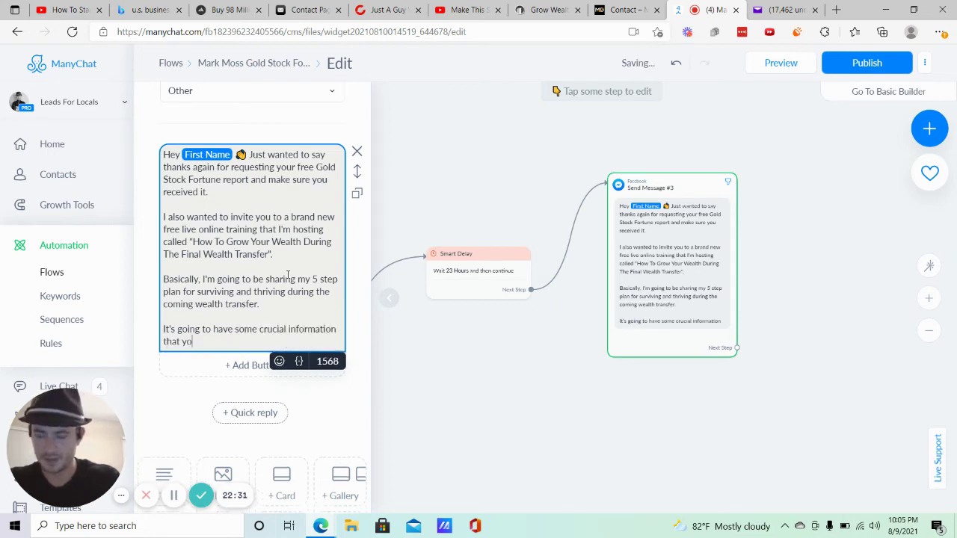
text(u won't want to )
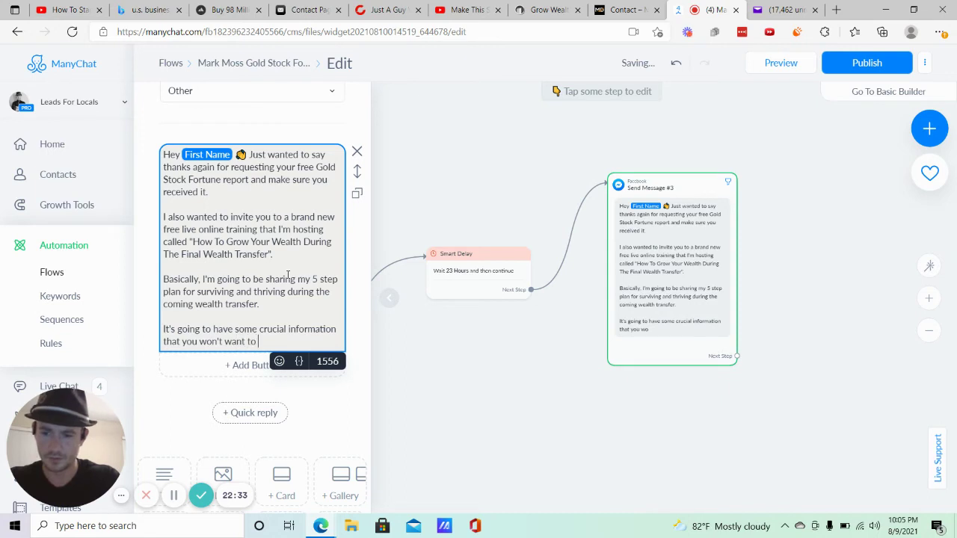
text(miss.)
key(Return)
key(Return)
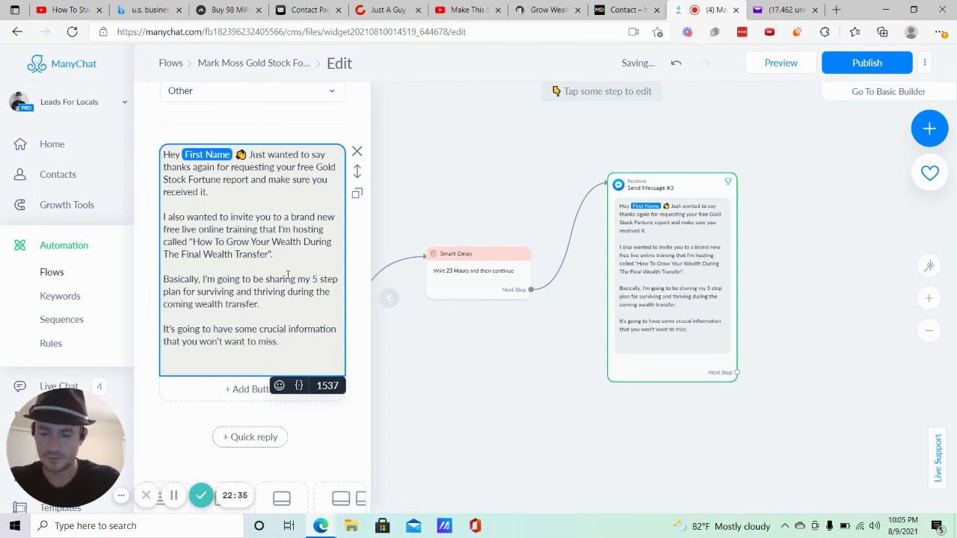
text(Would )
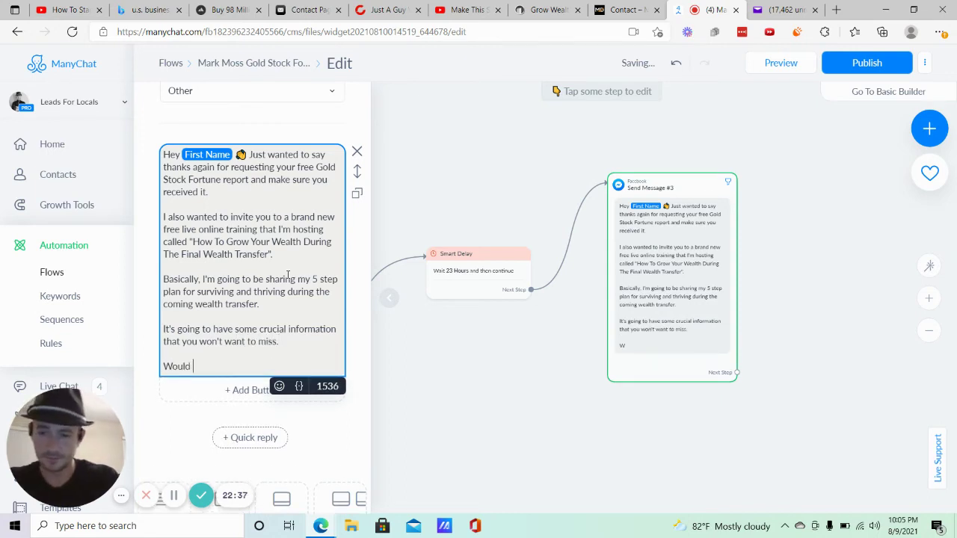
text(you like to reg)
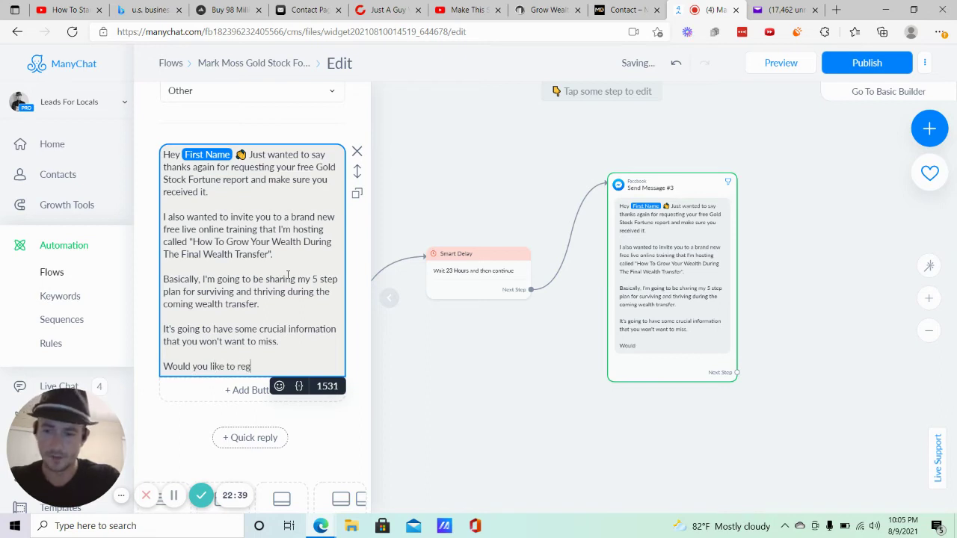
text(ister?)
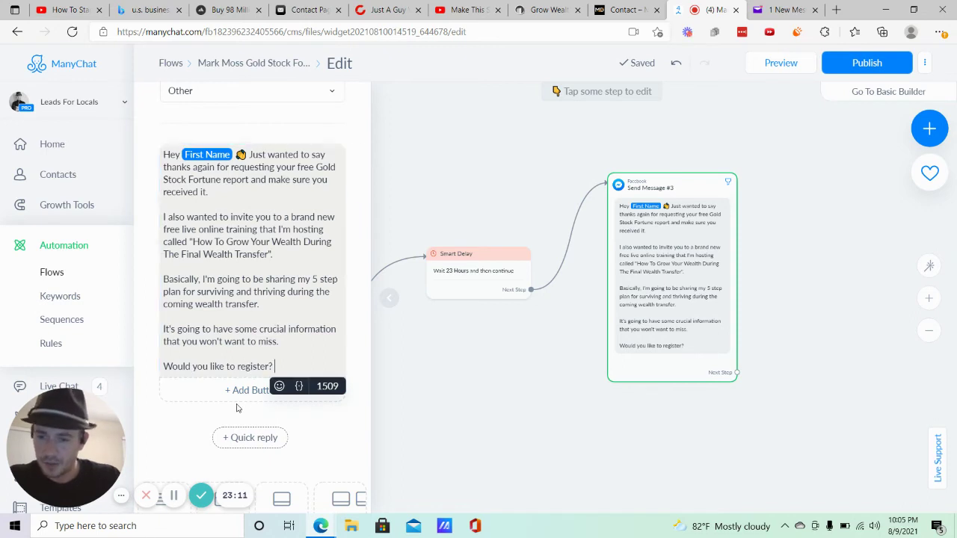
Add a first reply button titled 'Yes definitely 👍'.
click(252, 390)
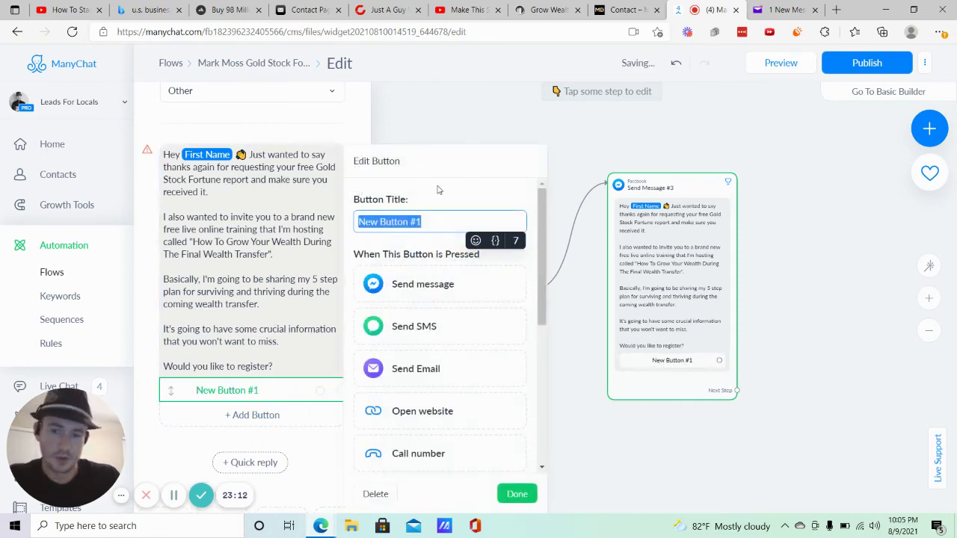
key(BackSpace)
text(Ye)
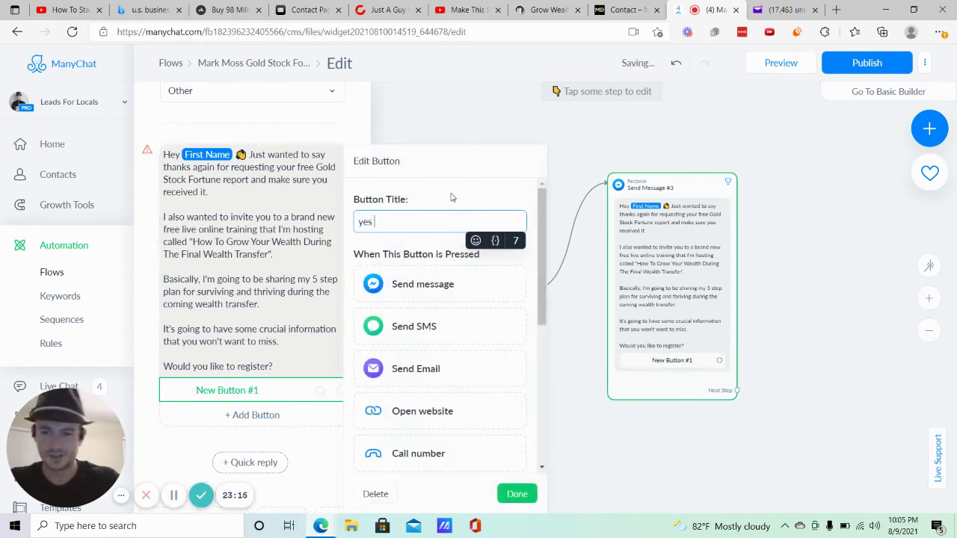
key(BackSpace)
key(BackSpace)
text(Yes d)
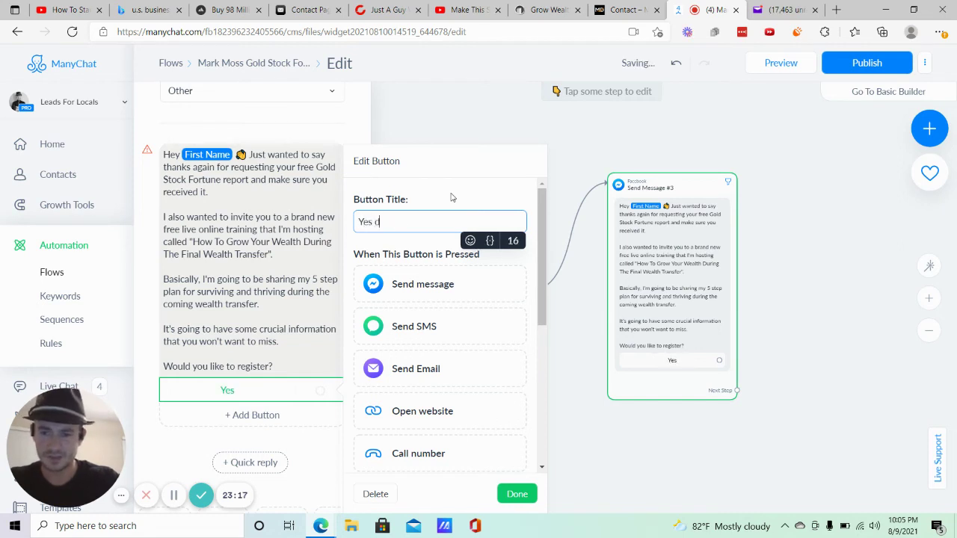
text(efinitely)
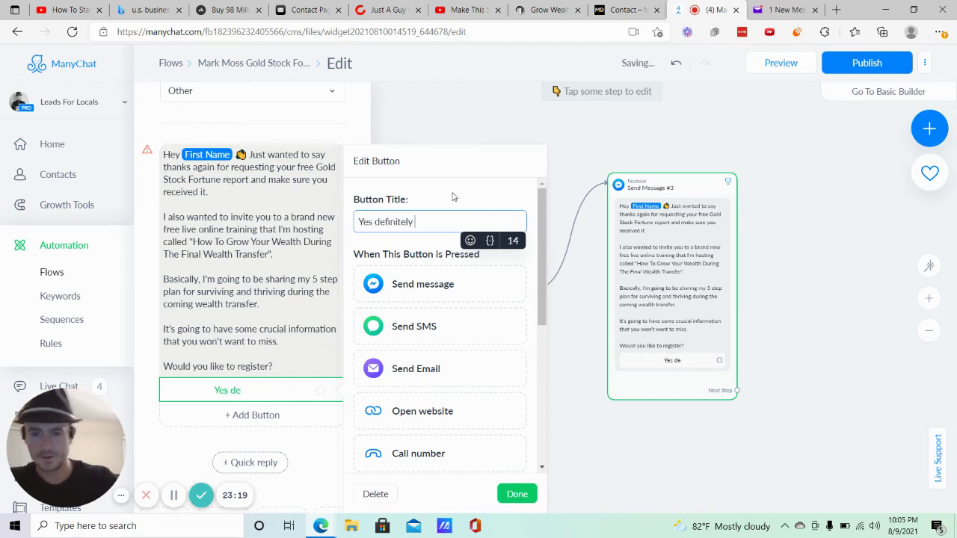
click(476, 239)
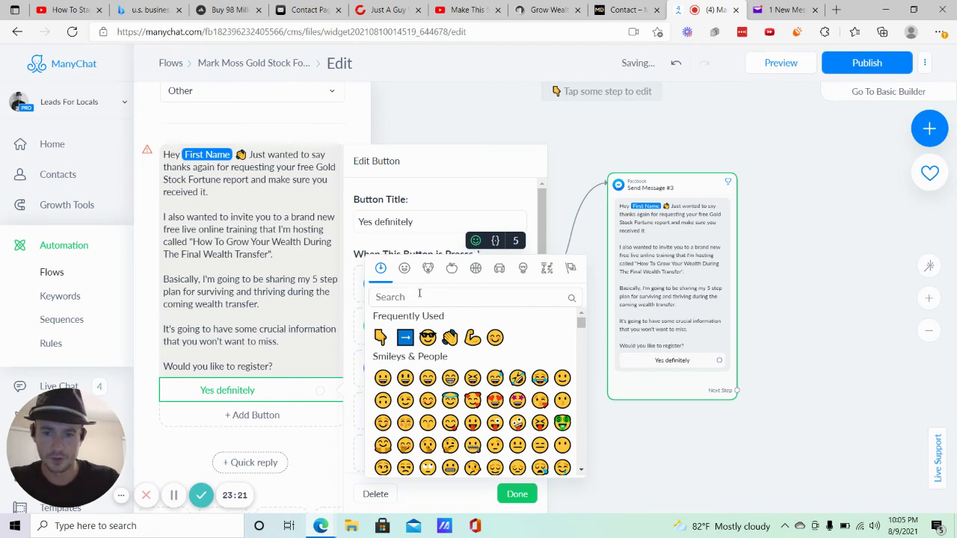
text(thumb)
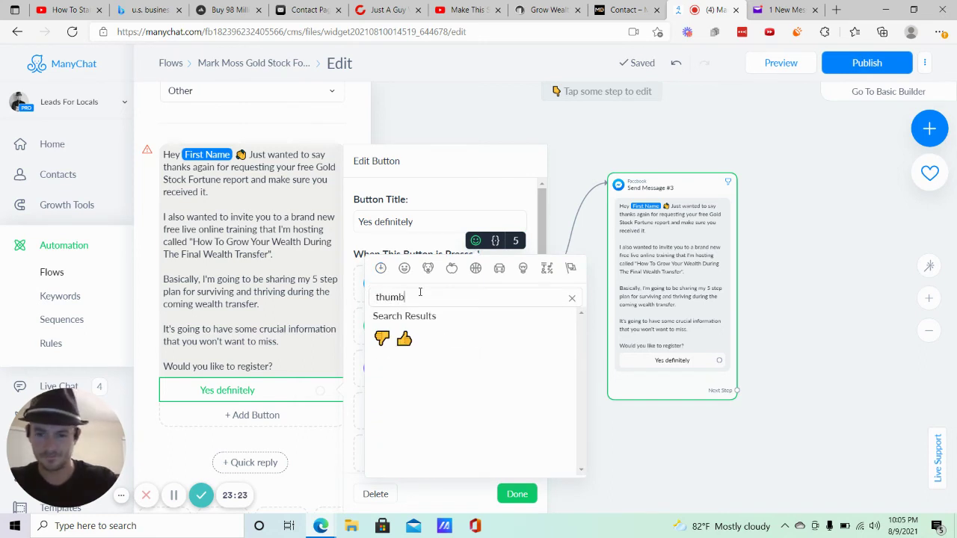
click(410, 341)
Add a second reply button titled 'No thanks 👎' and return to the flow.
click(252, 415)
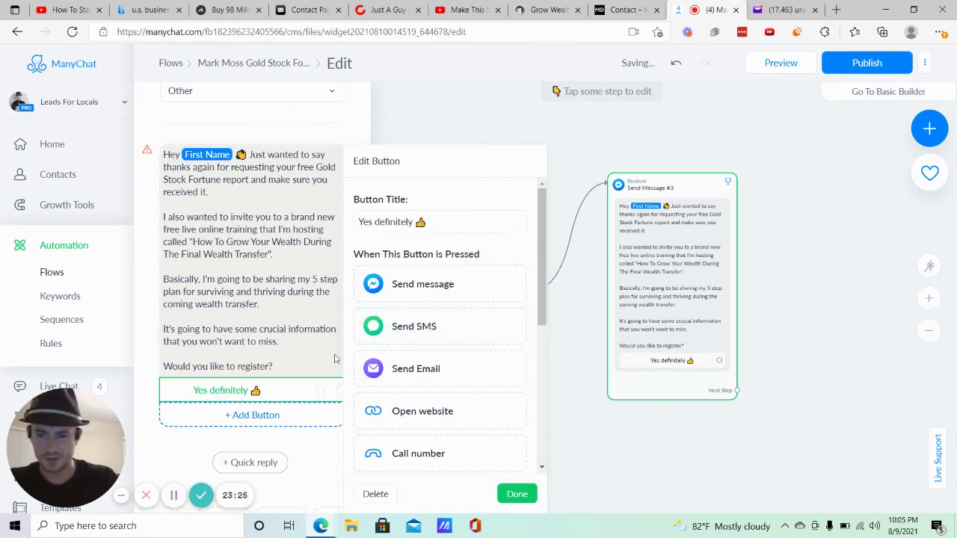
click(437, 222)
text(s)
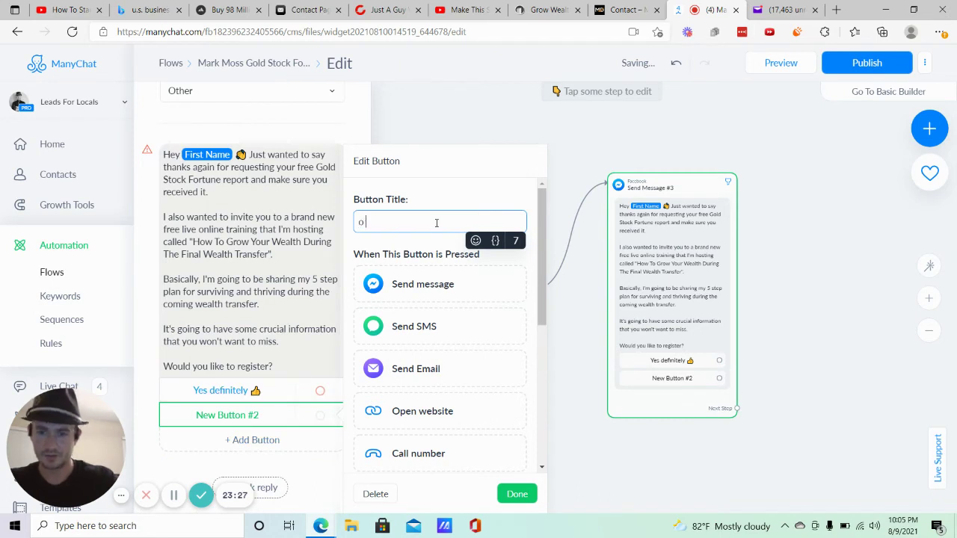
key(BackSpace)
text(anks)
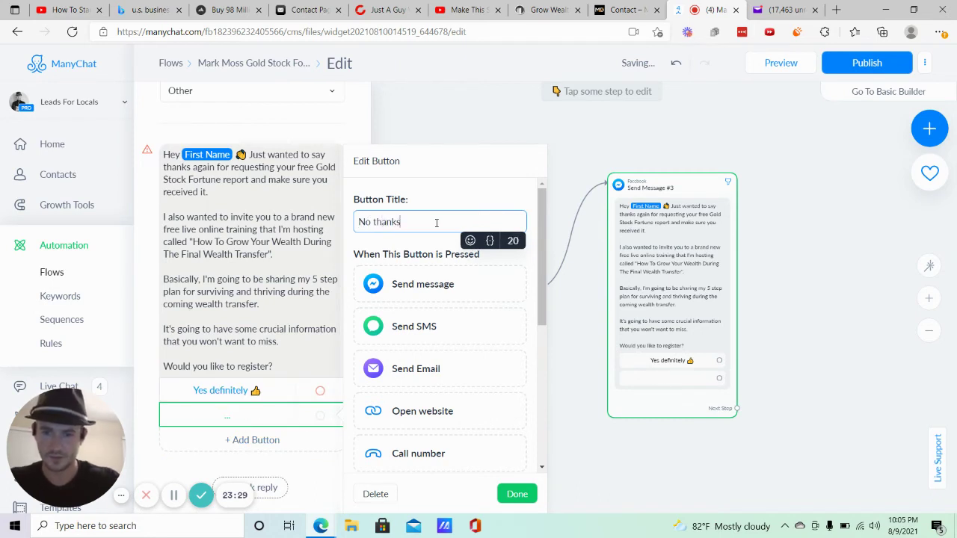
click(470, 240)
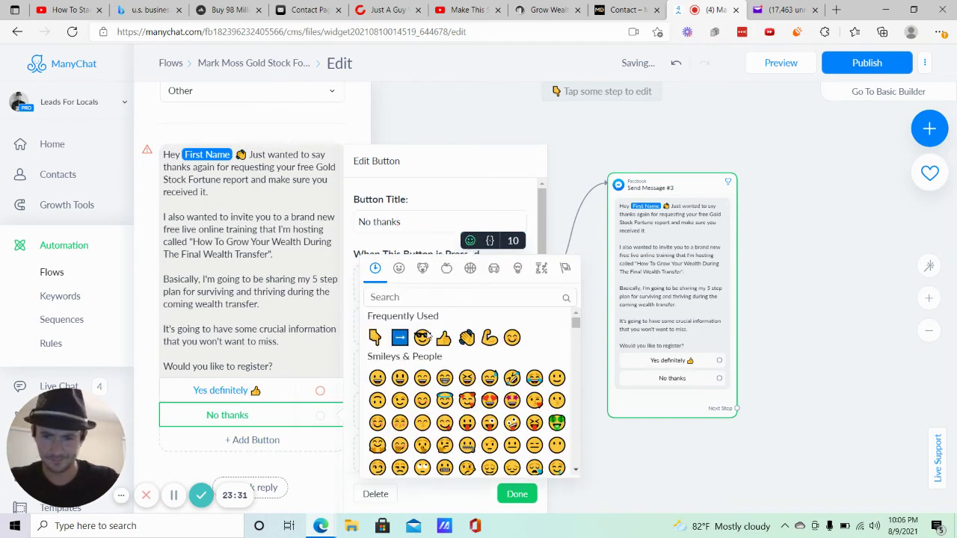
text(thumbs)
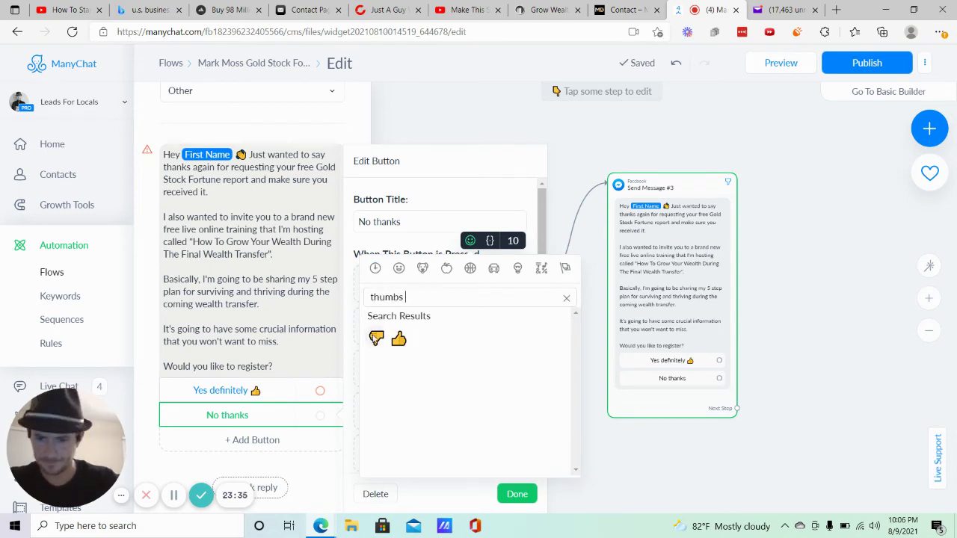
click(376, 338)
click(779, 215)
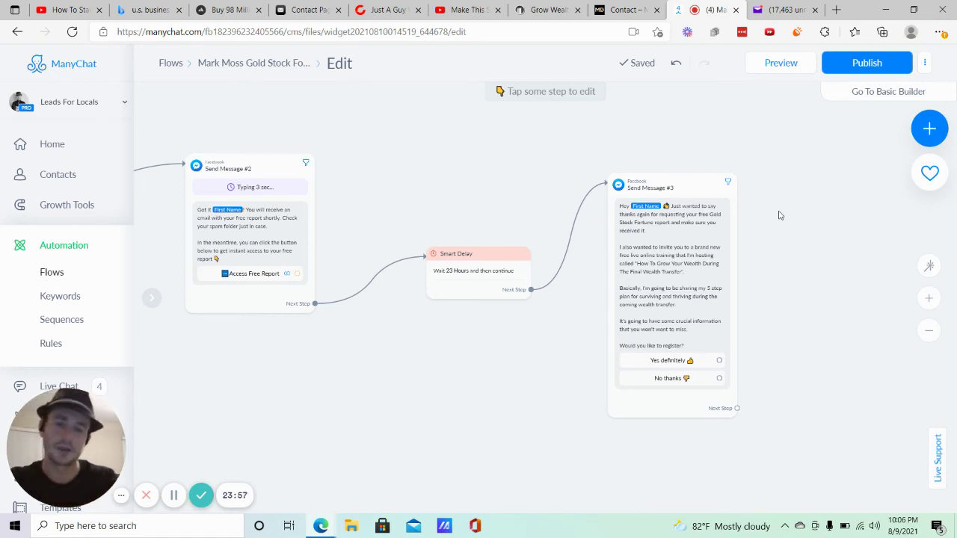
Drag a connection from Send Message #3's No thanks reply to an empty spot on the canvas.
click(711, 226)
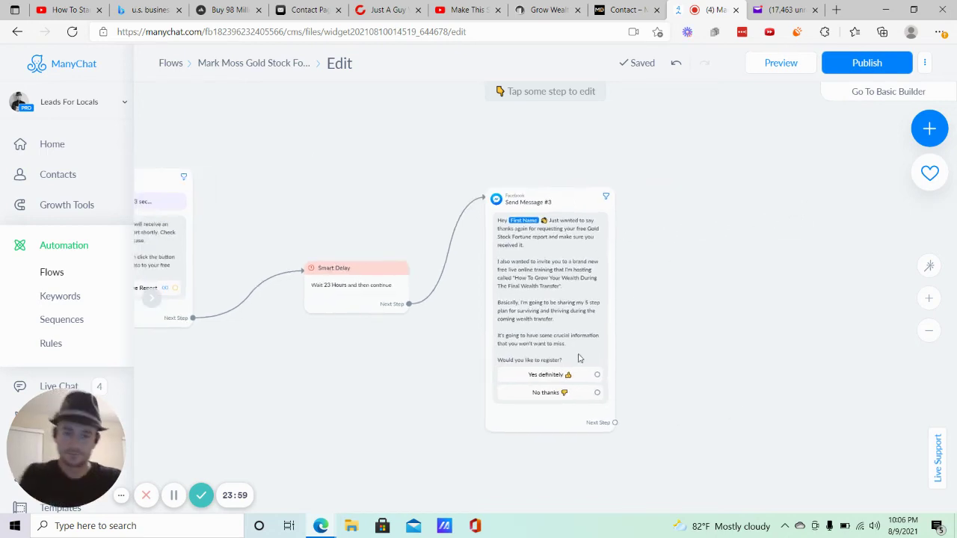
click(597, 392)
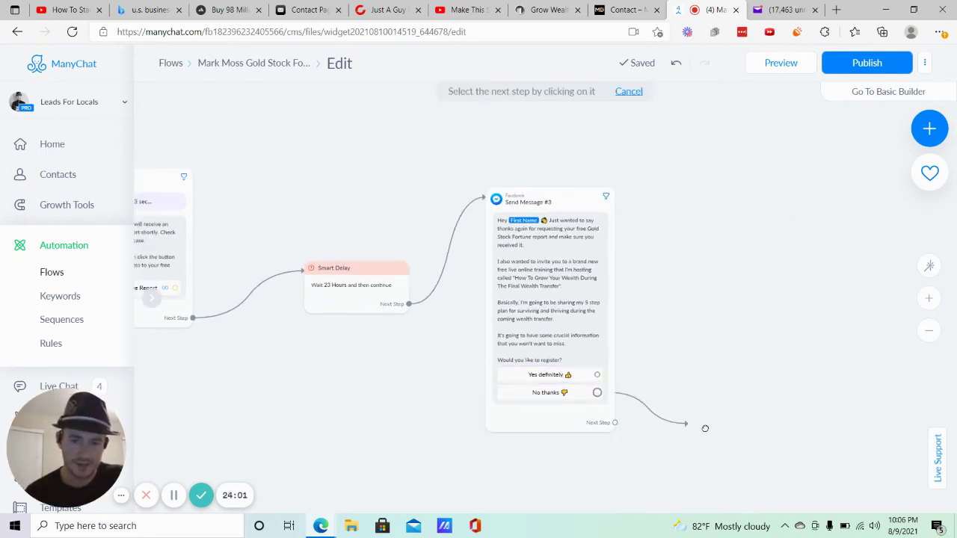
click(732, 423)
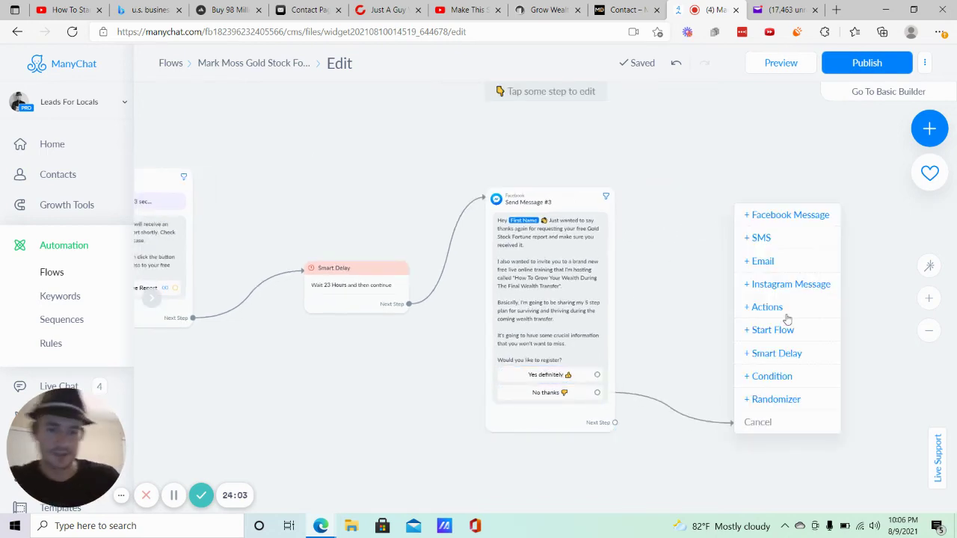
Create Send Message #4 with a 3-second typing delay before the text, set to Other.
click(765, 218)
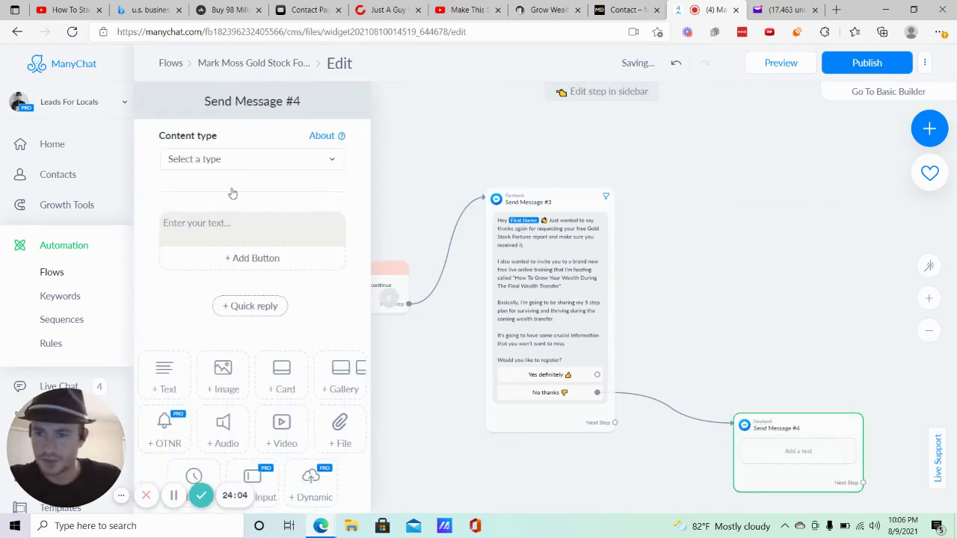
scroll(225, 430, down, 1)
click(194, 423)
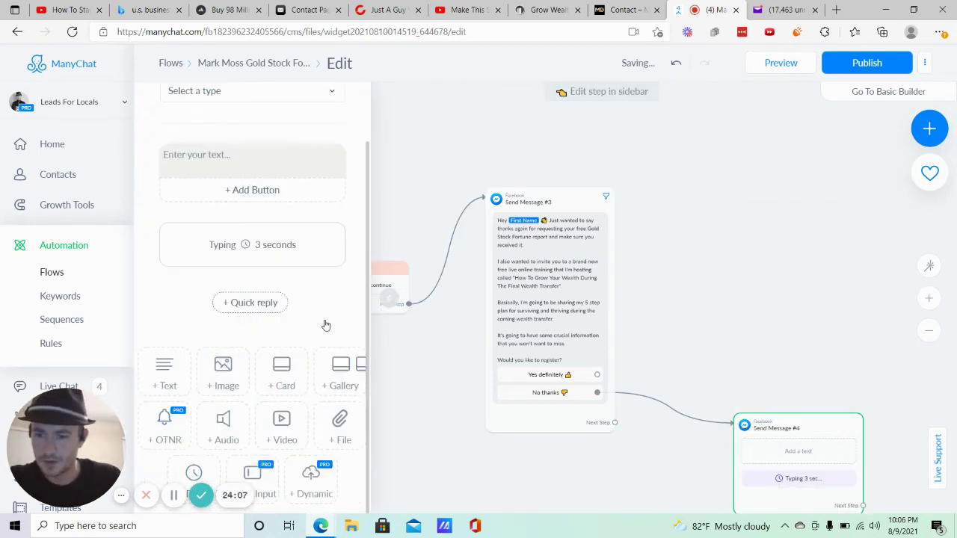
drag(354, 249, 293, 145)
click(217, 91)
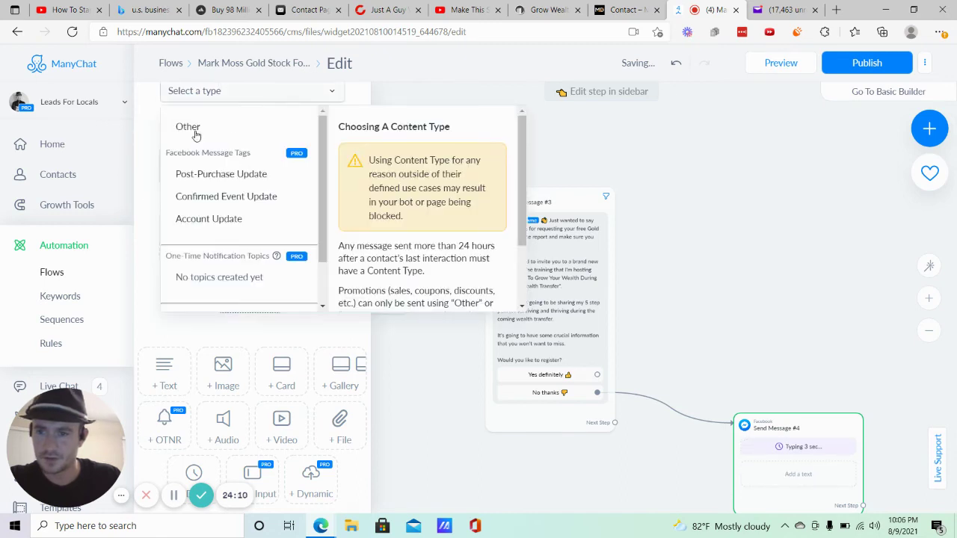
click(195, 129)
Write 'No worries {First Name}, figured I'd at least ask. Enjoy the rest of your day!'.
click(219, 219)
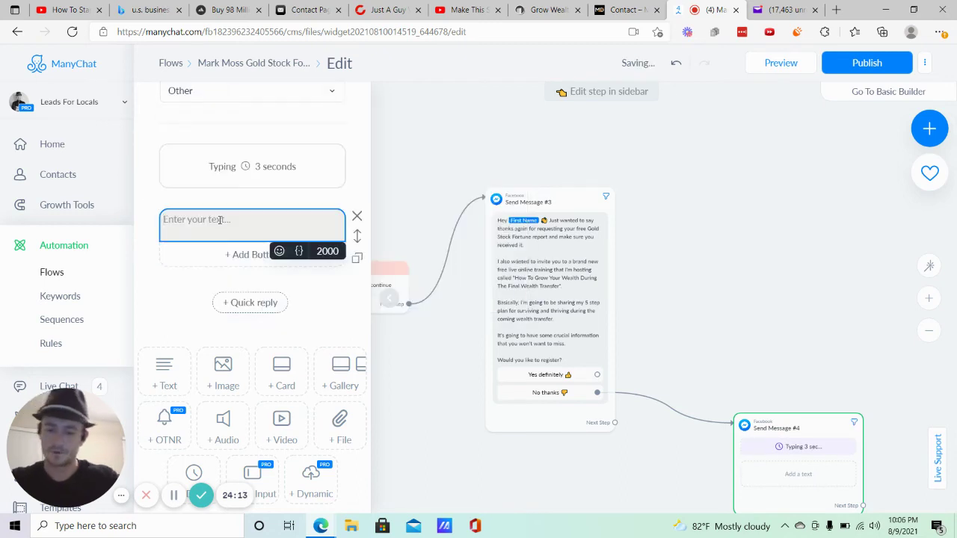
text(No worries)
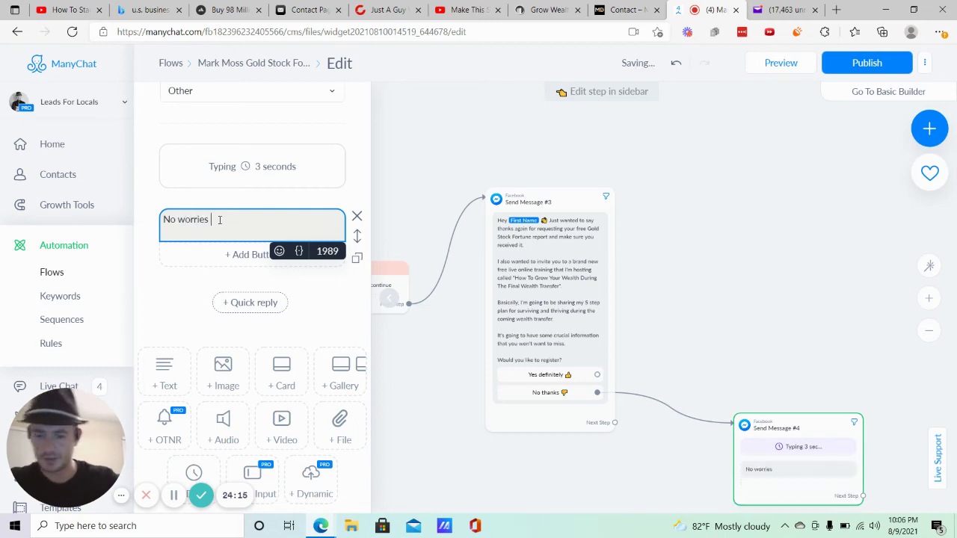
click(299, 251)
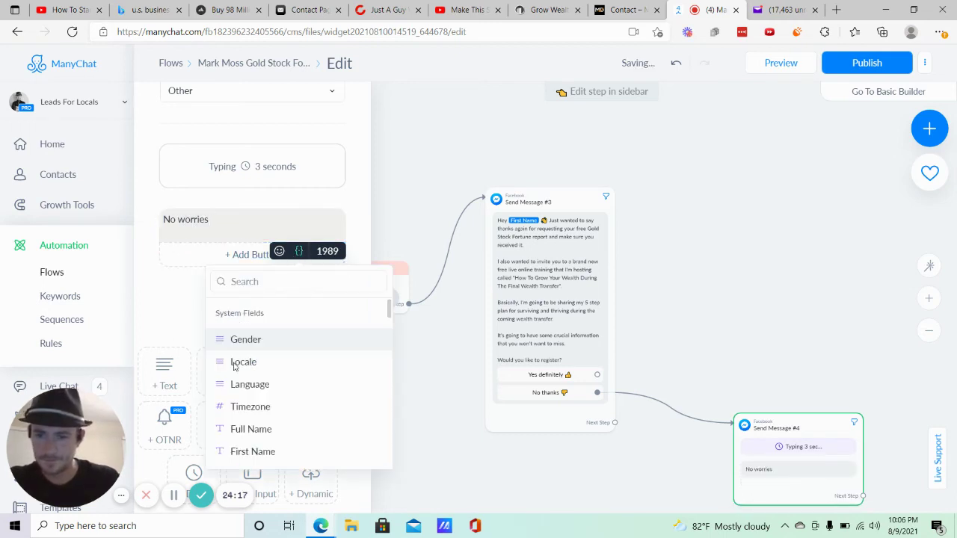
click(254, 451)
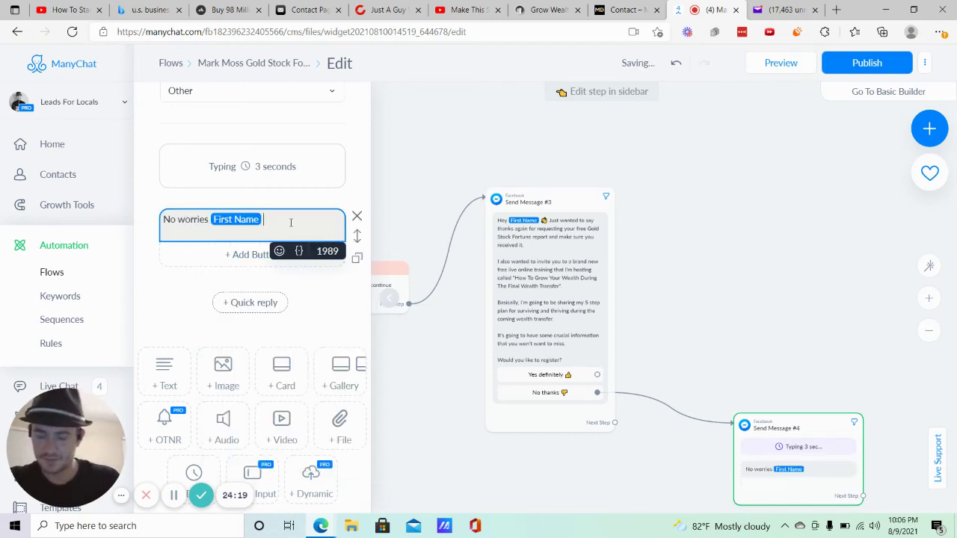
text(, just)
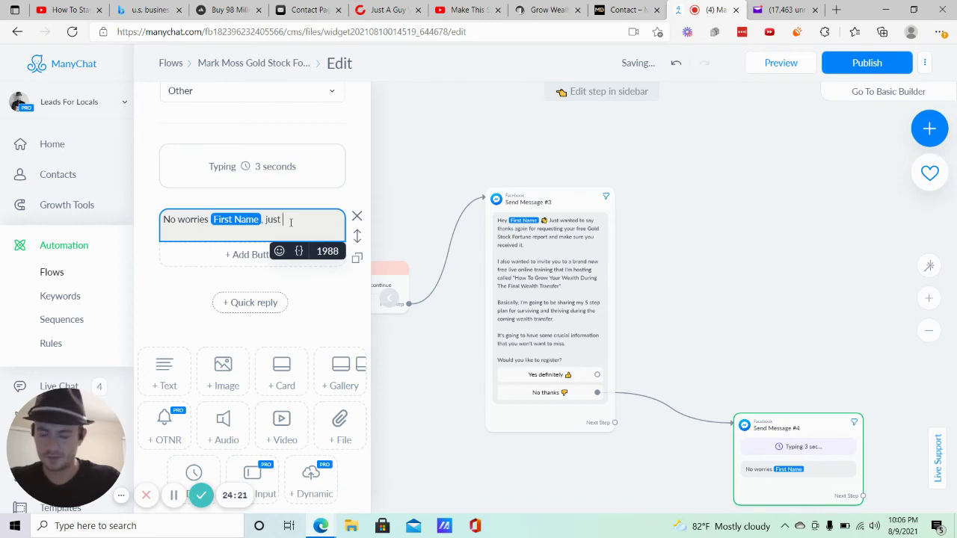
key(BackSpace)
key(BackSpace)
key(BackSpace)
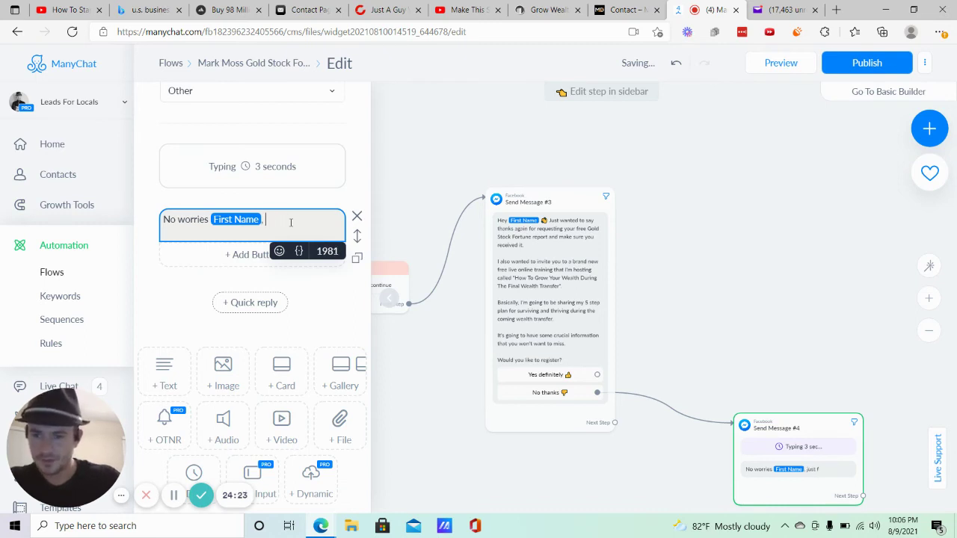
text(figured I)
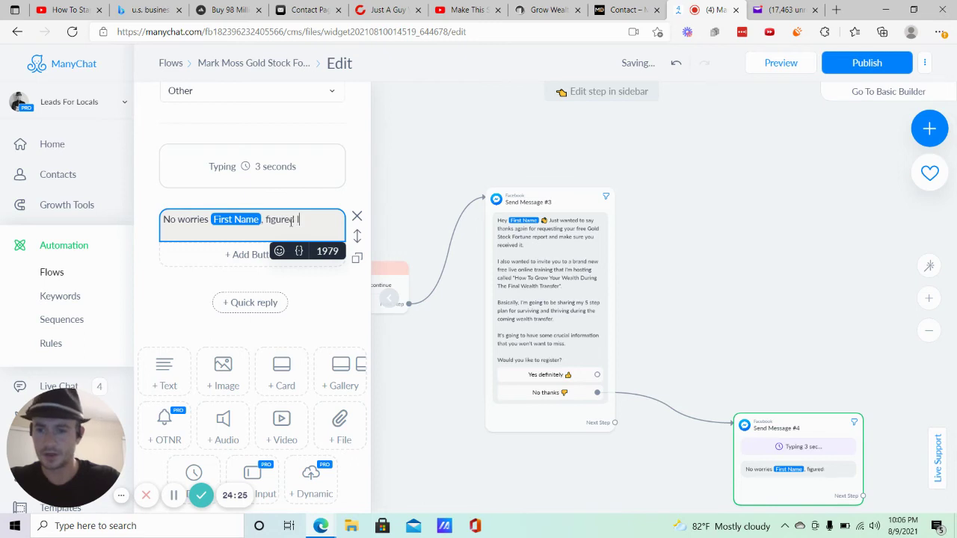
text('d at least ask)
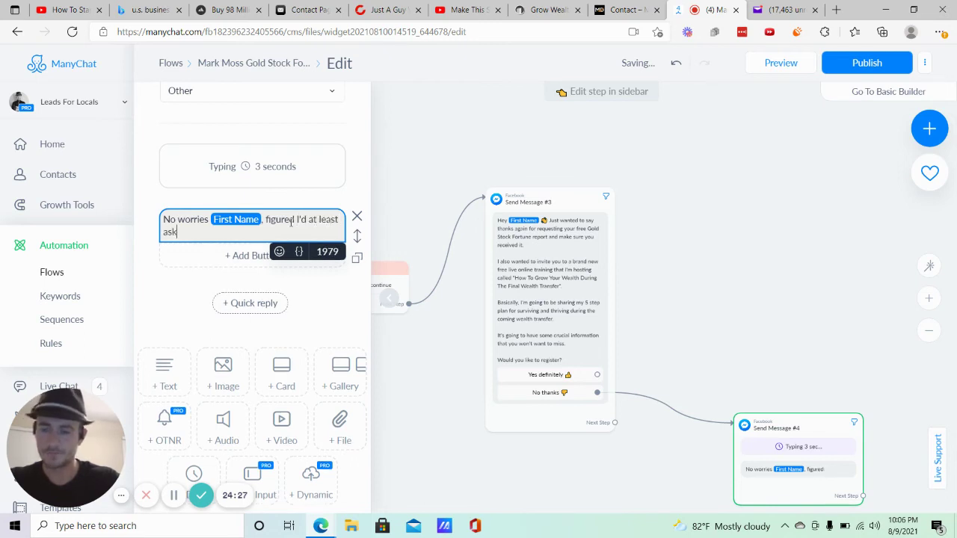
text(. En)
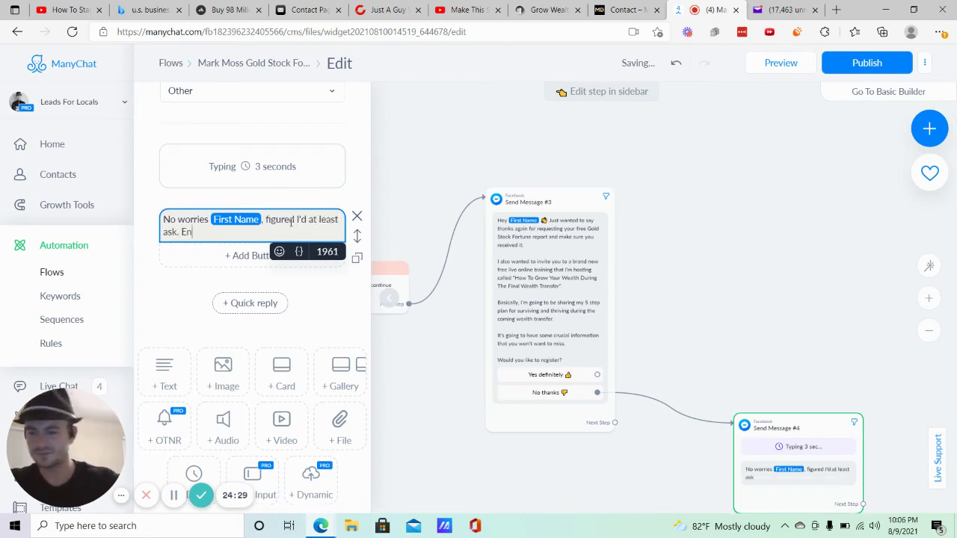
text(joy the rest of your d)
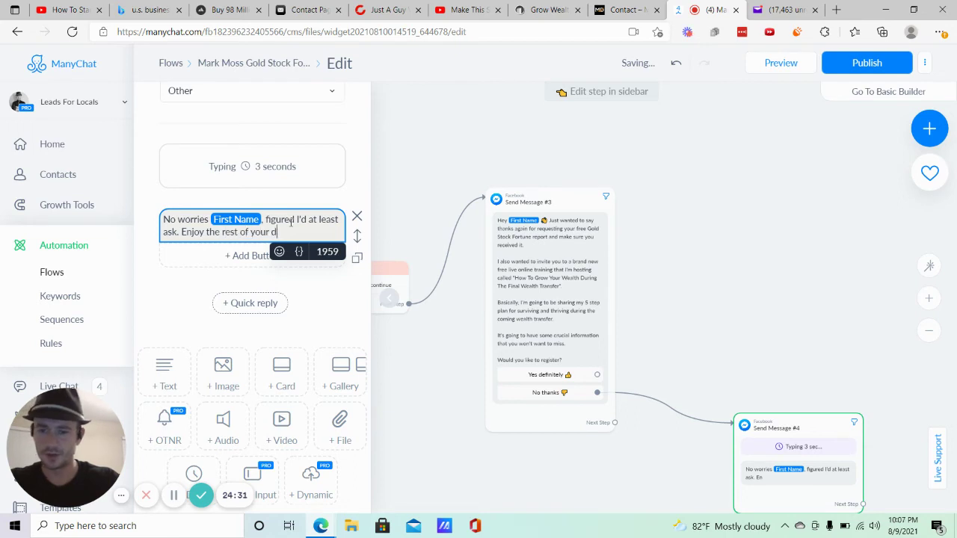
text(ay!)
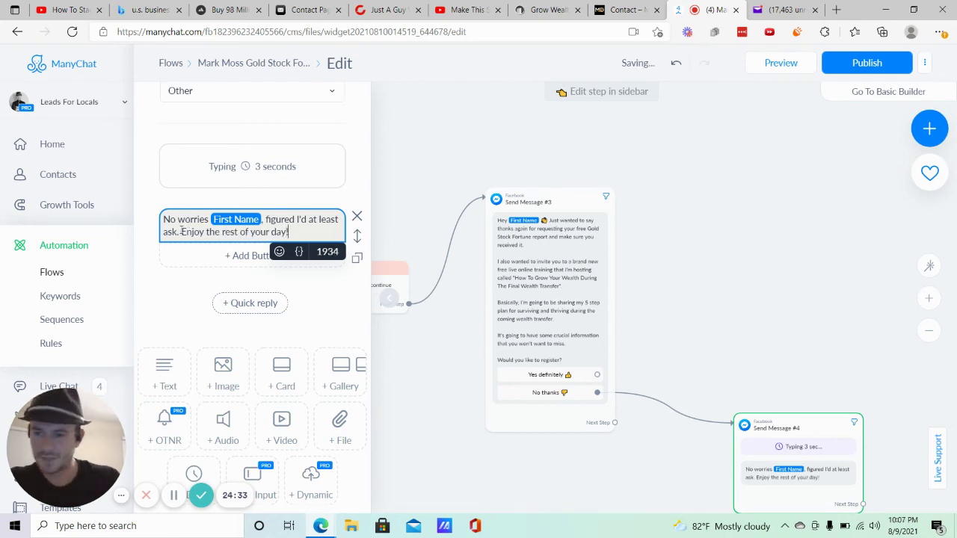
Branch the Yes definitely reply into a new Actions #1 step and show its action list.
click(773, 257)
drag(774, 257, 705, 280)
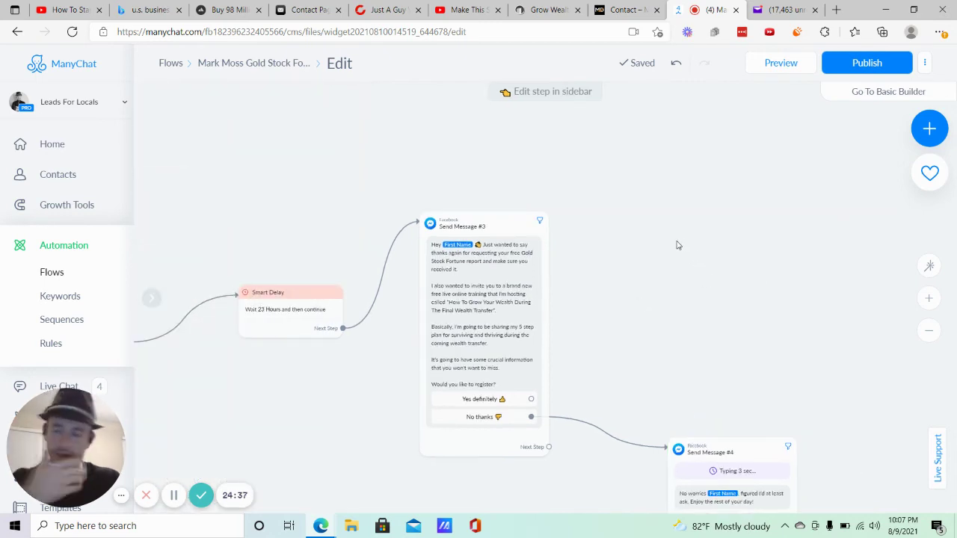
drag(652, 241, 611, 263)
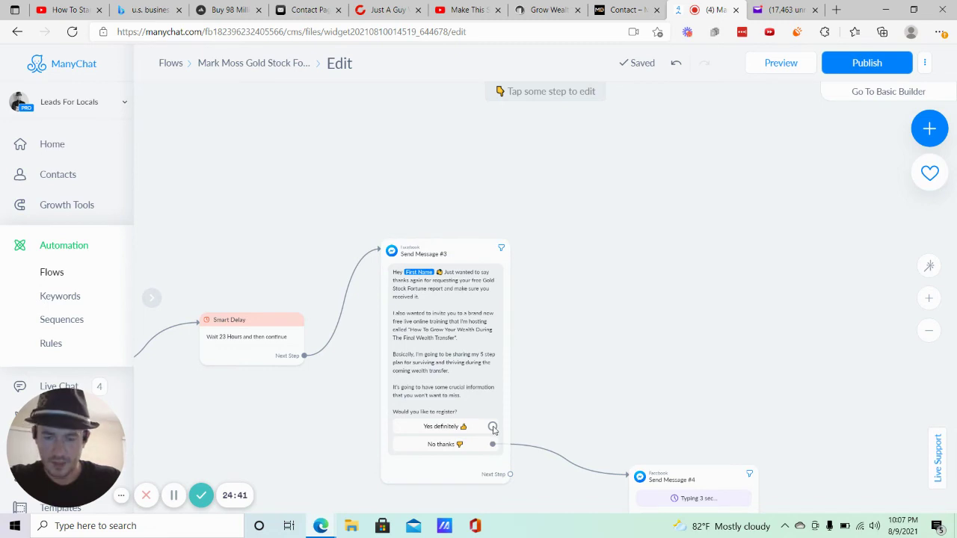
mouse_move(454, 323)
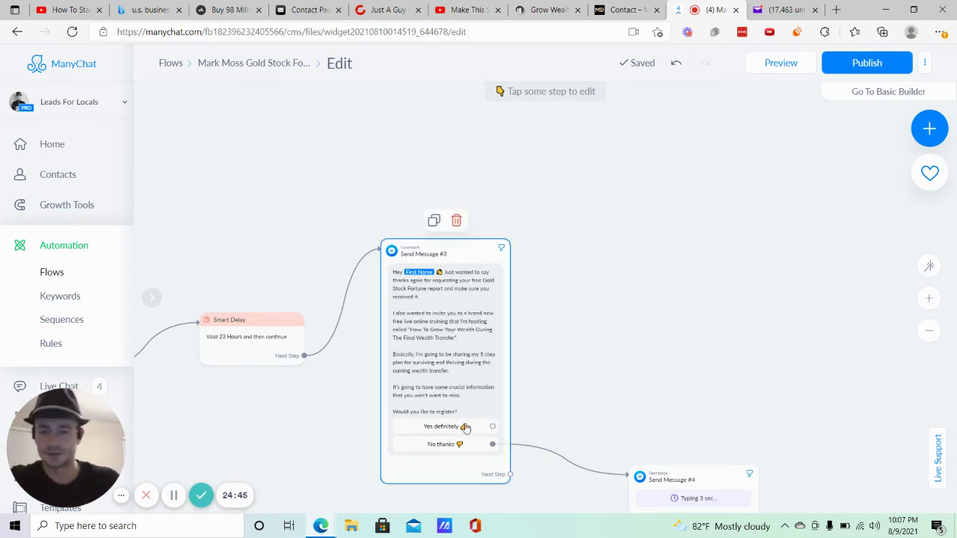
click(491, 426)
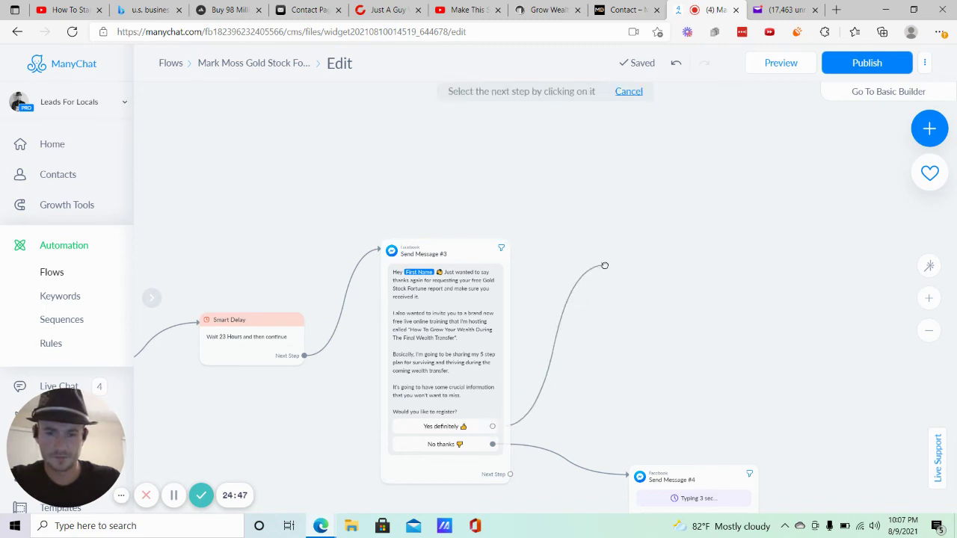
click(604, 266)
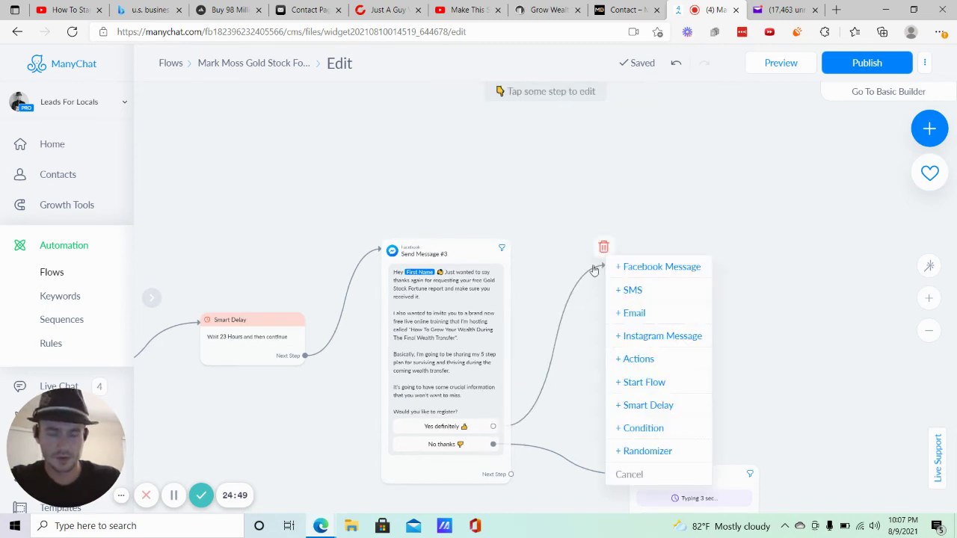
click(648, 361)
click(273, 158)
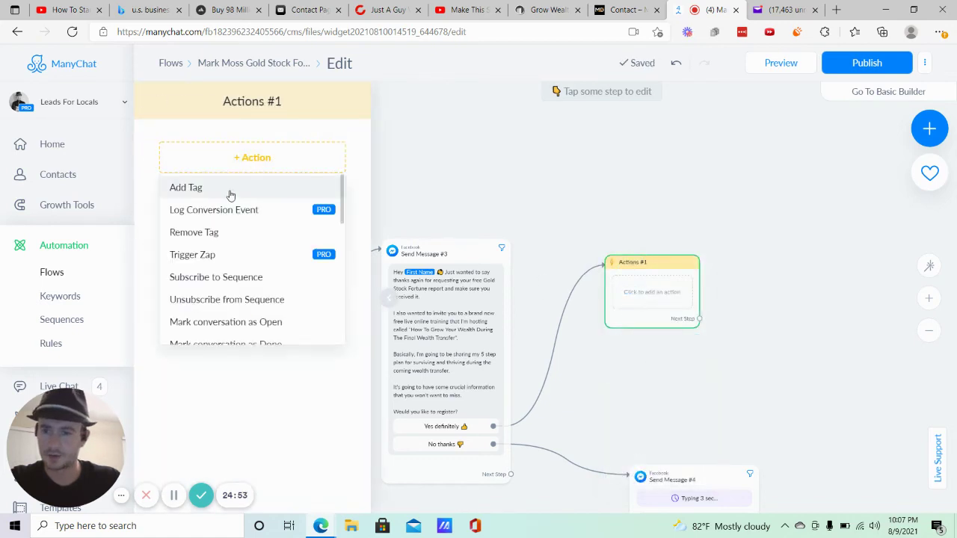
Tag Yes responders with the new tag 'Mark Moss - Interested in live wealth transfer training'.
click(231, 191)
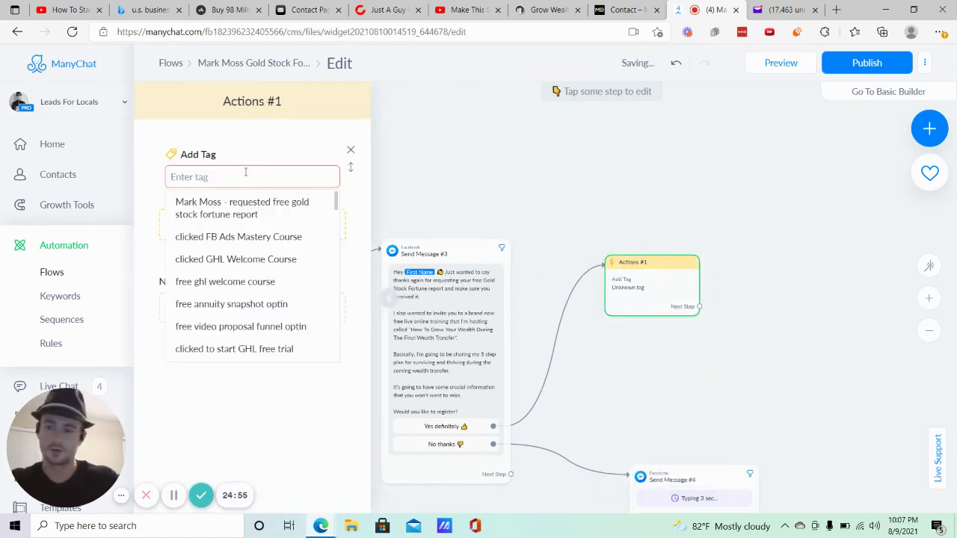
text(Mark Moss)
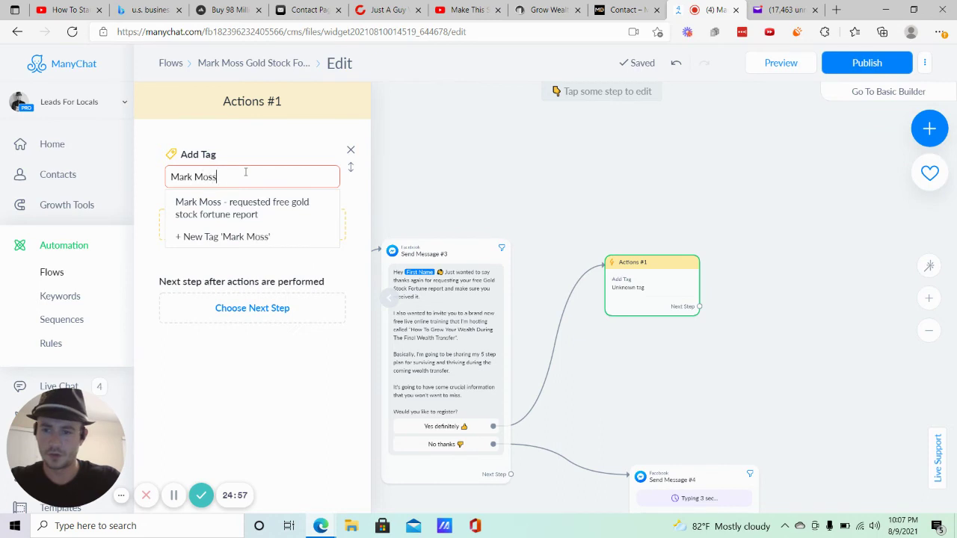
text( - Interested)
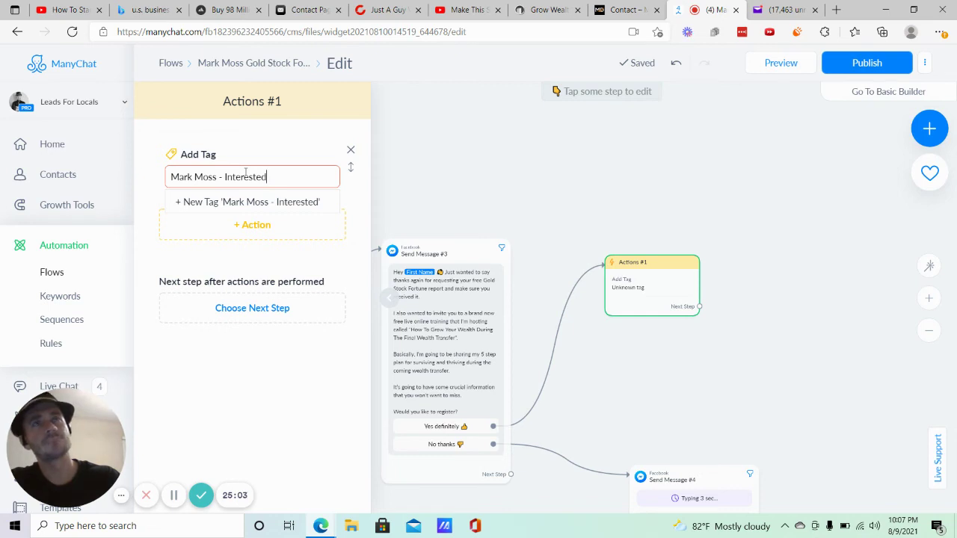
text(in live)
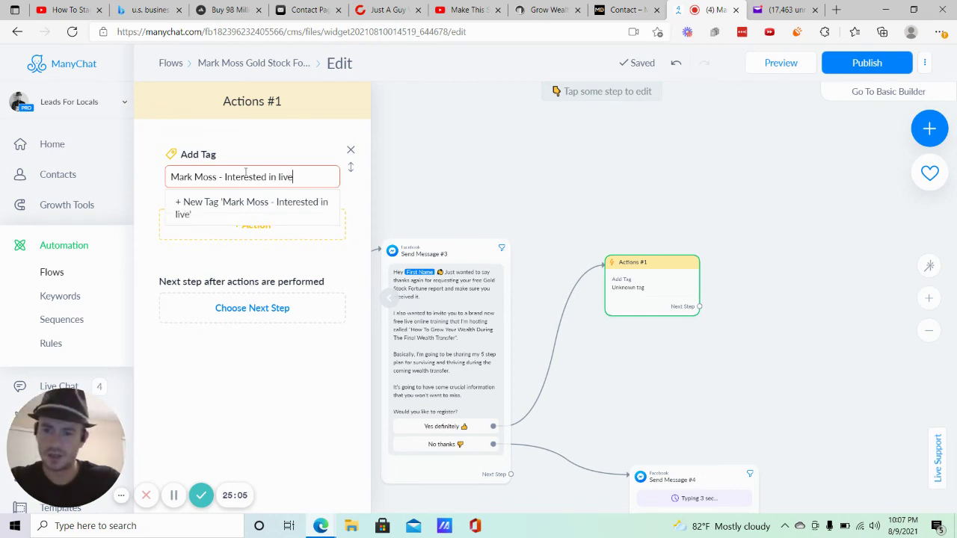
text( wealth tran)
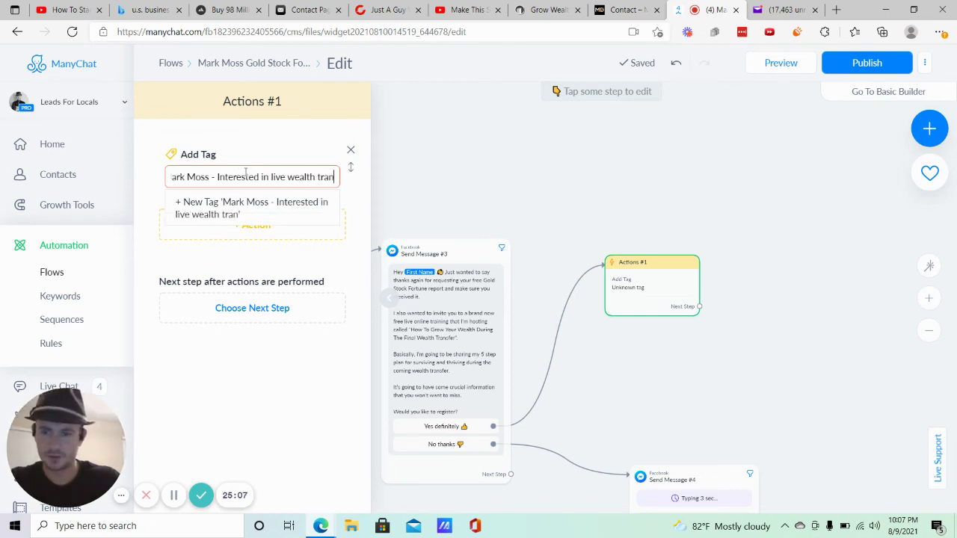
text(sfer training)
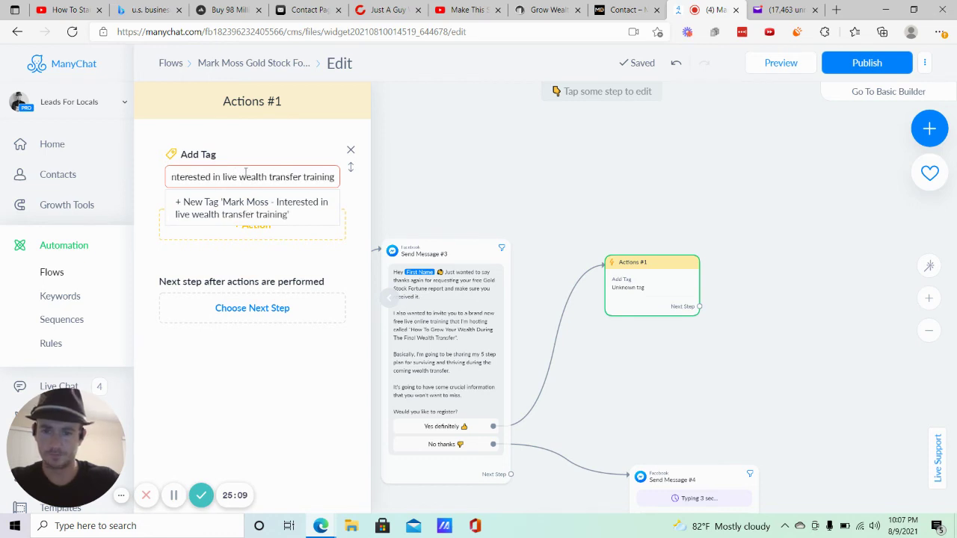
key(Return)
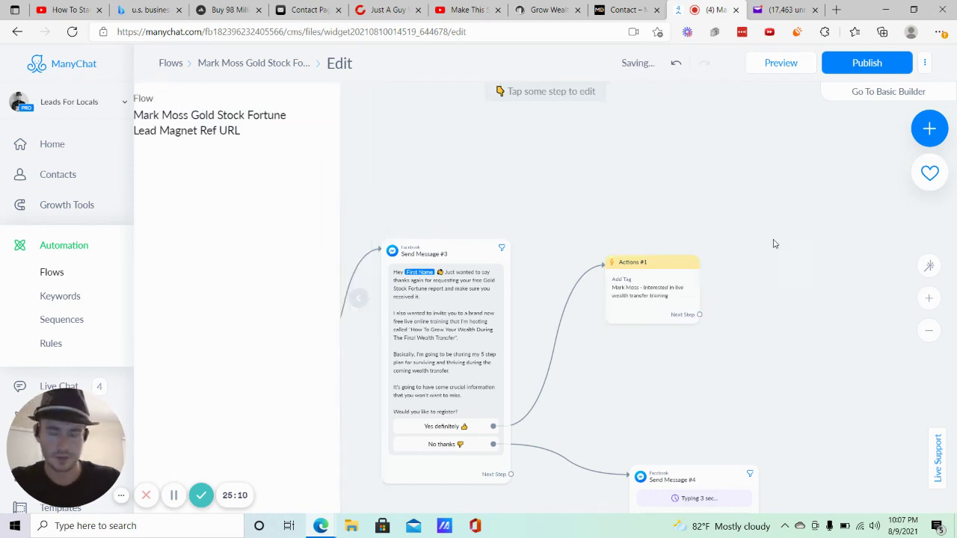
click(775, 237)
Add a new Facebook message step after the tag action.
mouse_move(533, 260)
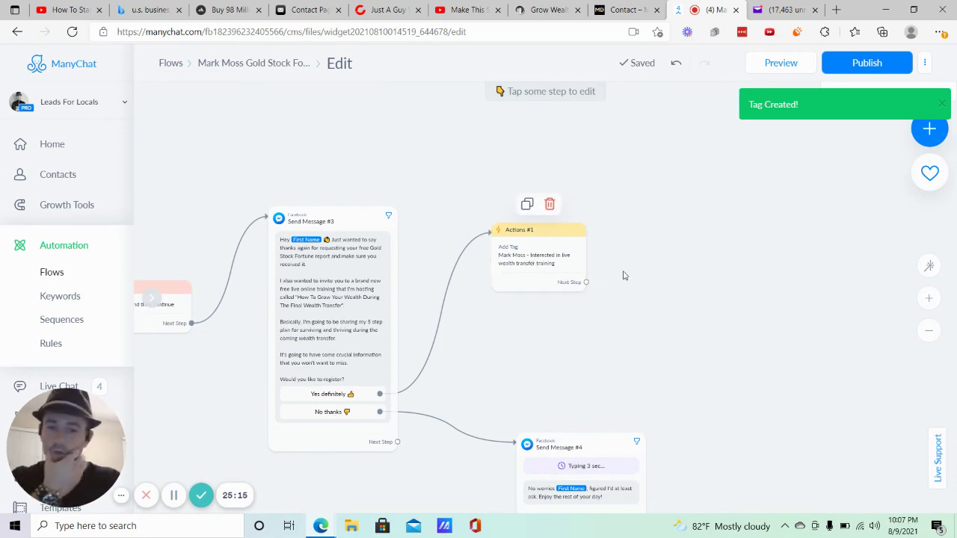
drag(550, 233, 522, 238)
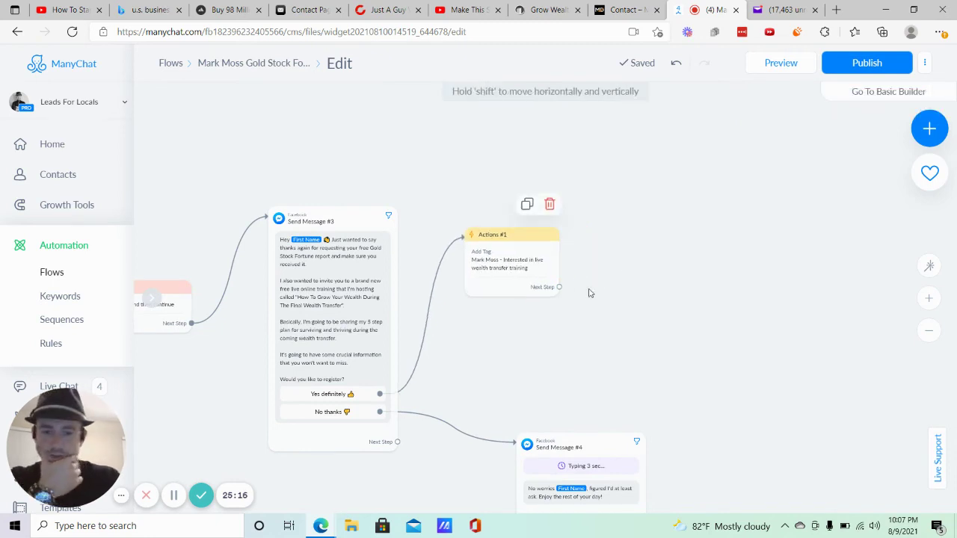
drag(559, 288, 643, 231)
click(683, 230)
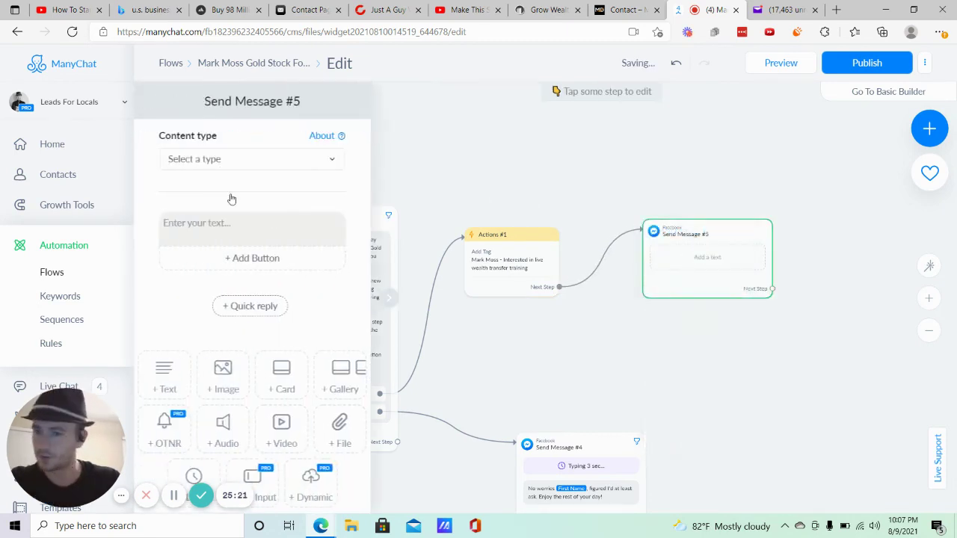
Set the new message's type to Other and put a typing delay above the text.
click(222, 166)
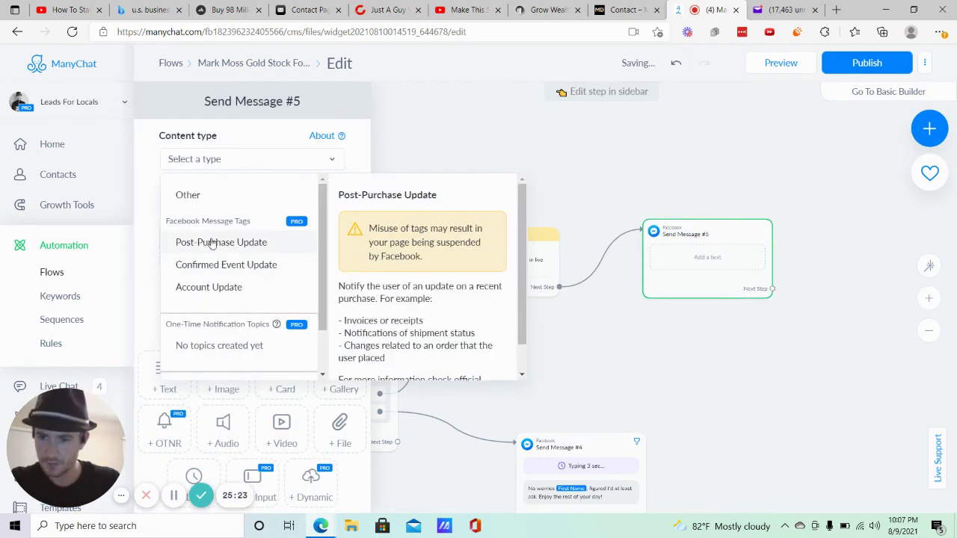
click(200, 196)
scroll(252, 327, down, 2)
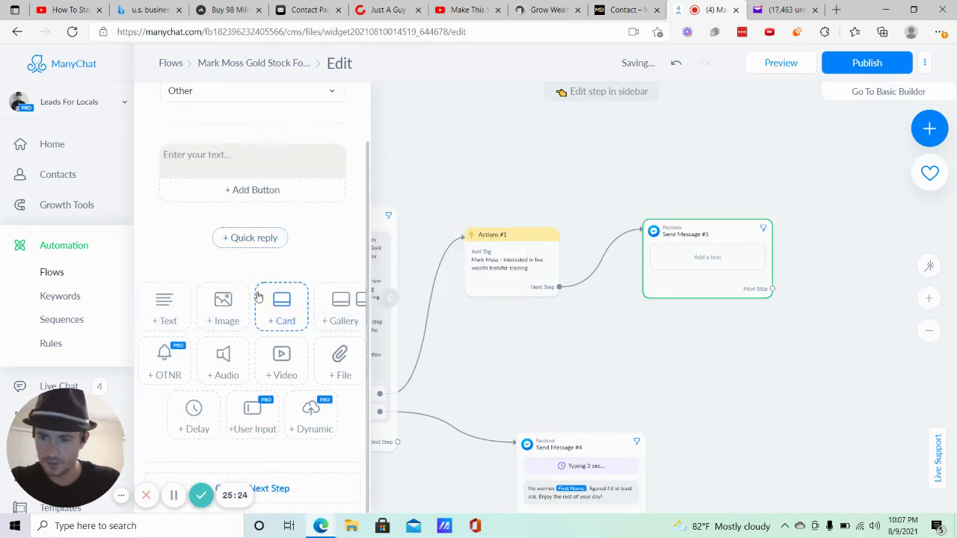
click(192, 417)
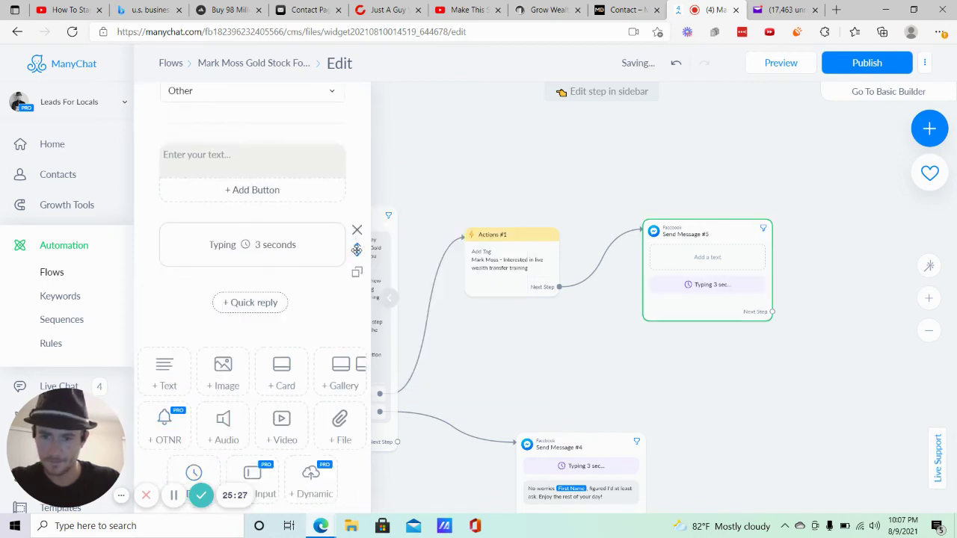
drag(356, 252, 255, 138)
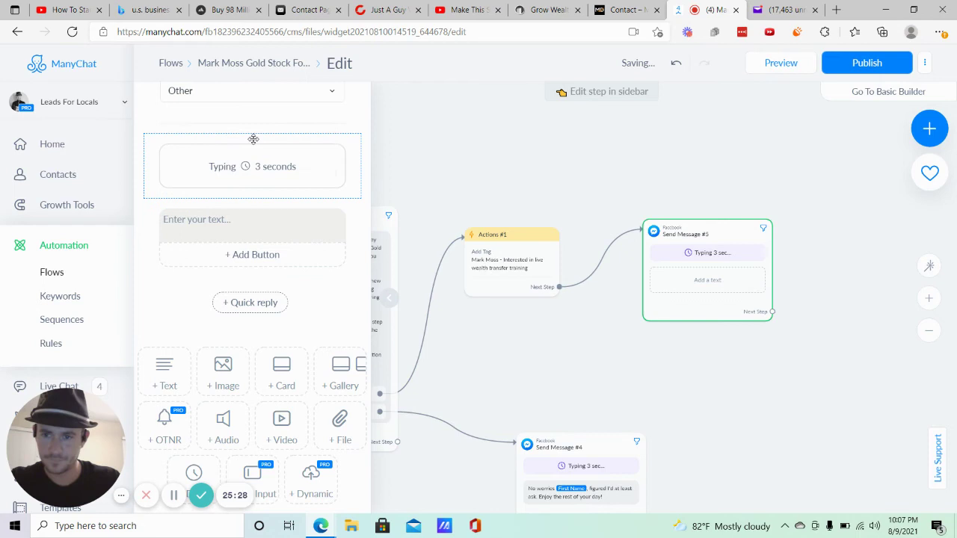
Write the register message, ending 'Look forward to seeing you there!' with a 😎 emoji.
click(251, 218)
text(Awe)
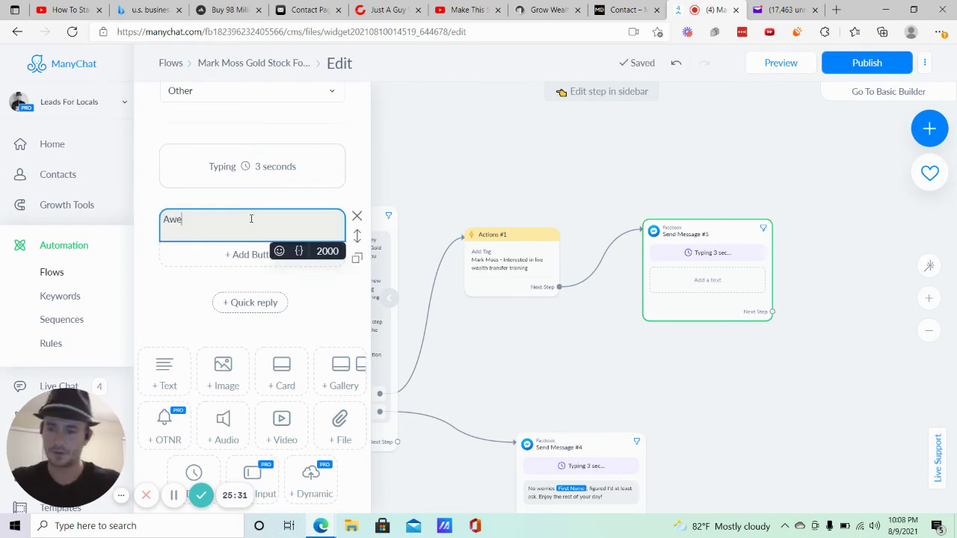
text(some!)
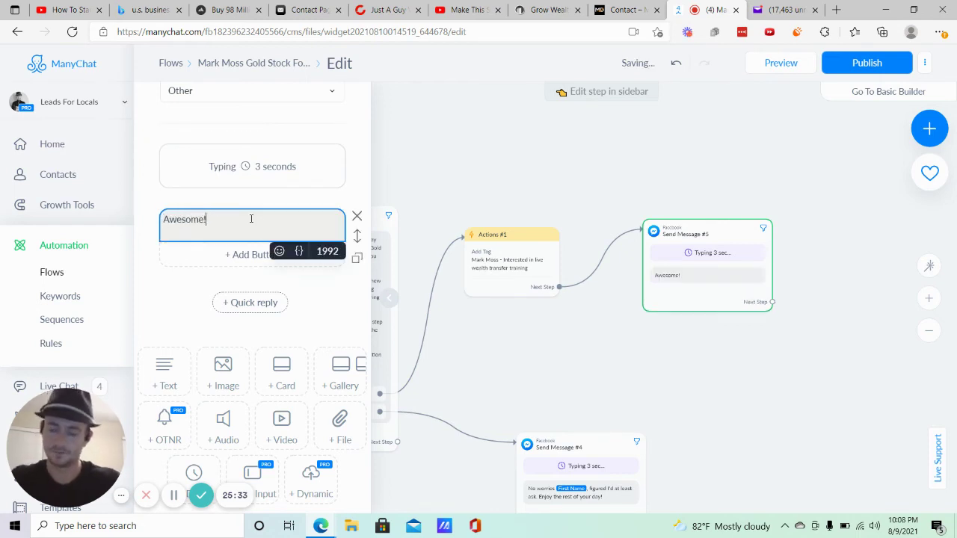
text( All)
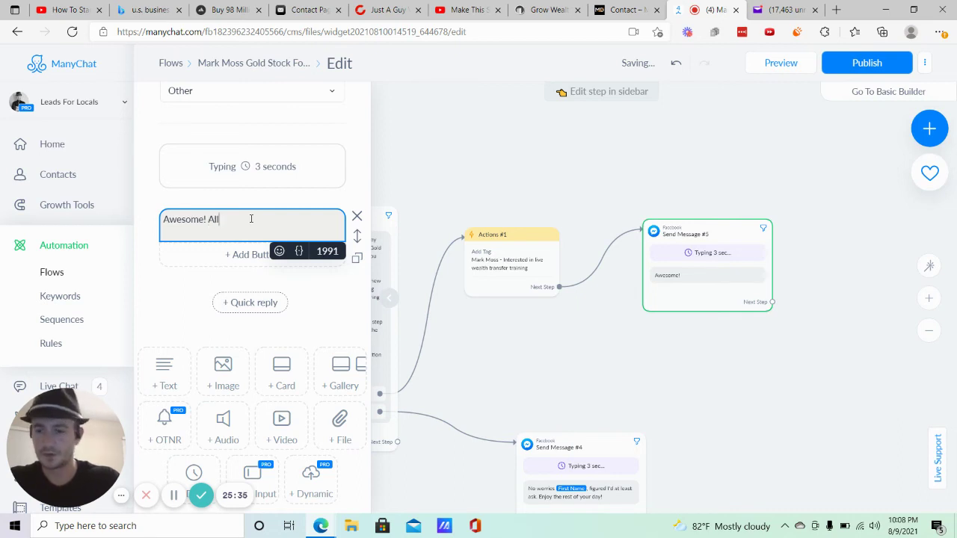
text( you have to do)
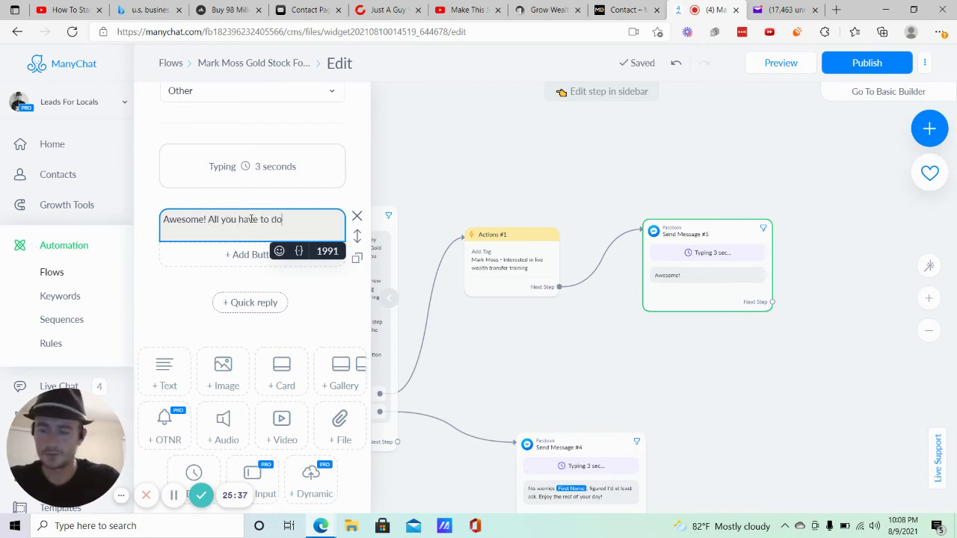
text( is click the butto)
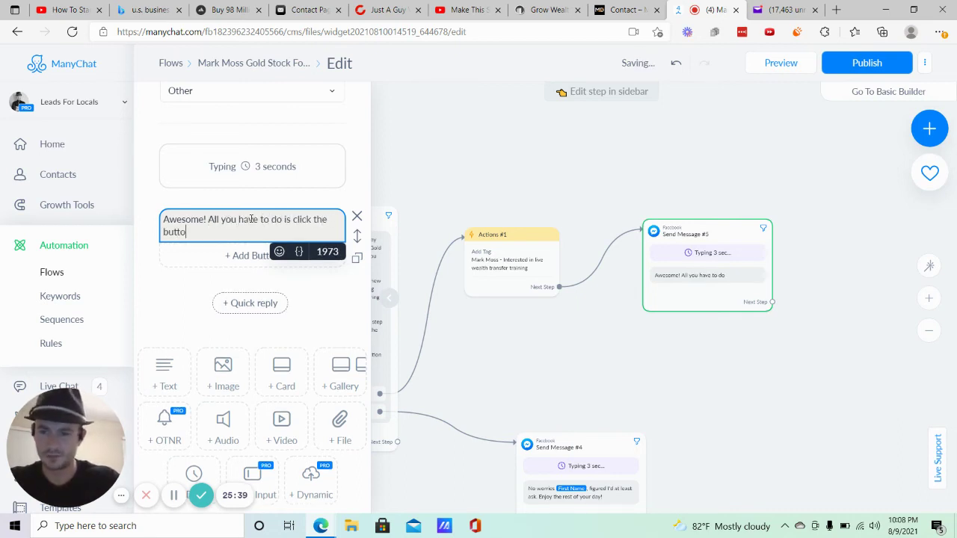
text(n below to regis)
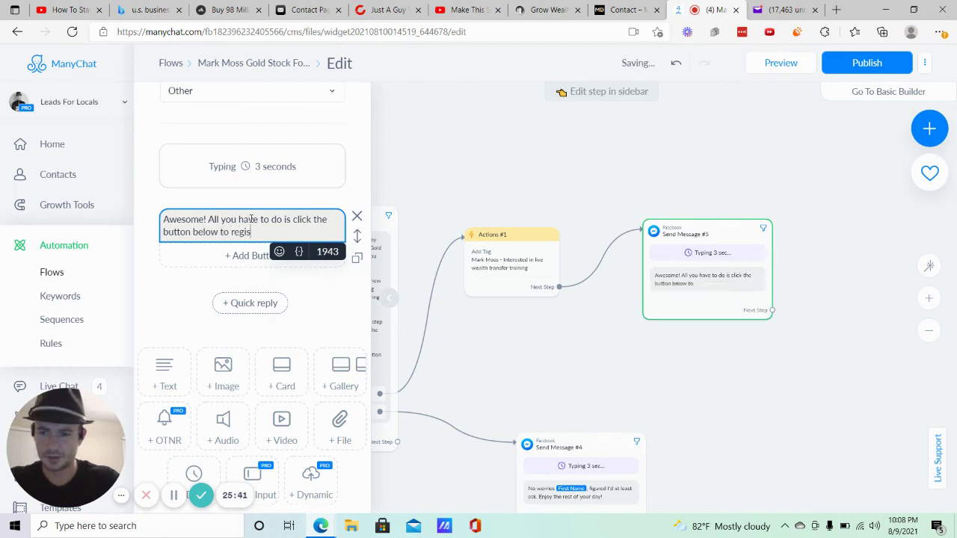
text(ter and you'l)
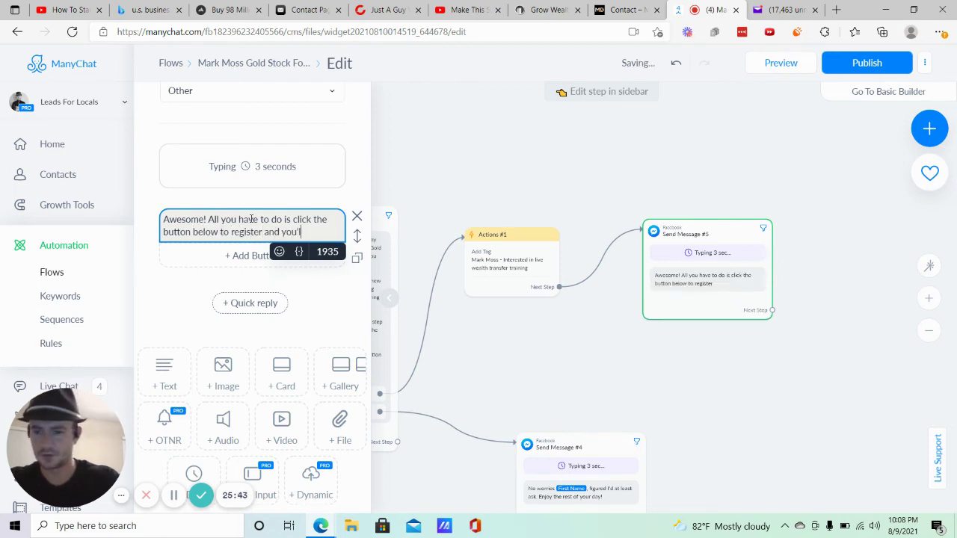
text(l get all of the details)
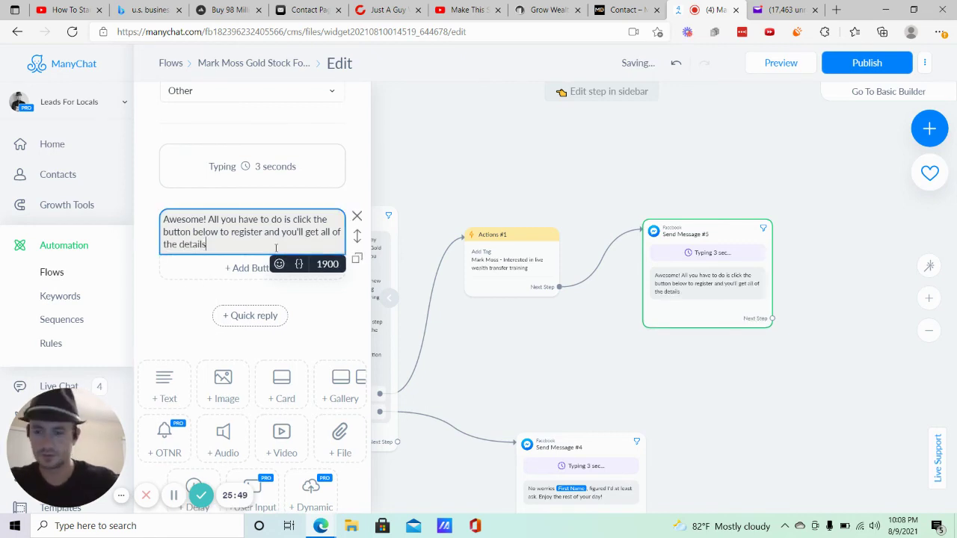
key(Return)
key(Return)
text(Look forward)
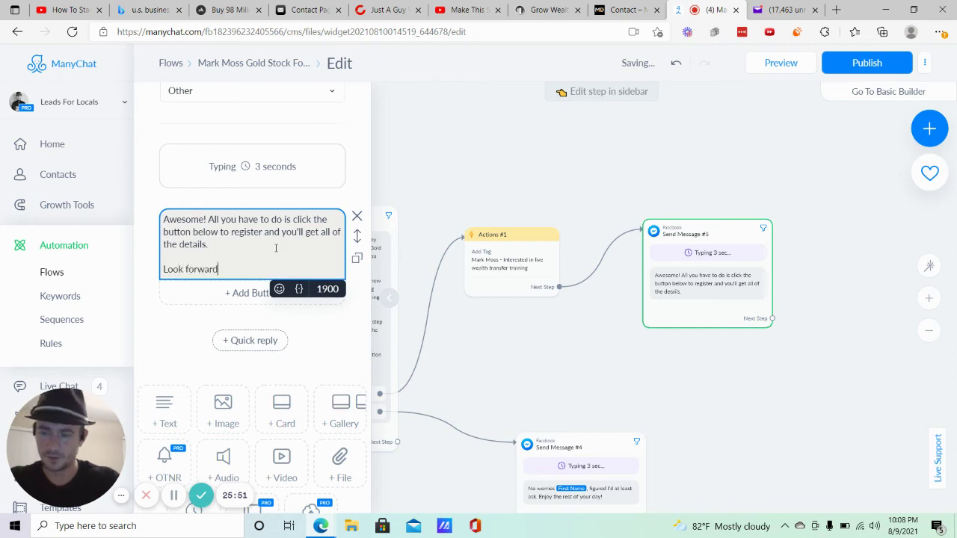
text( to seeing you there)
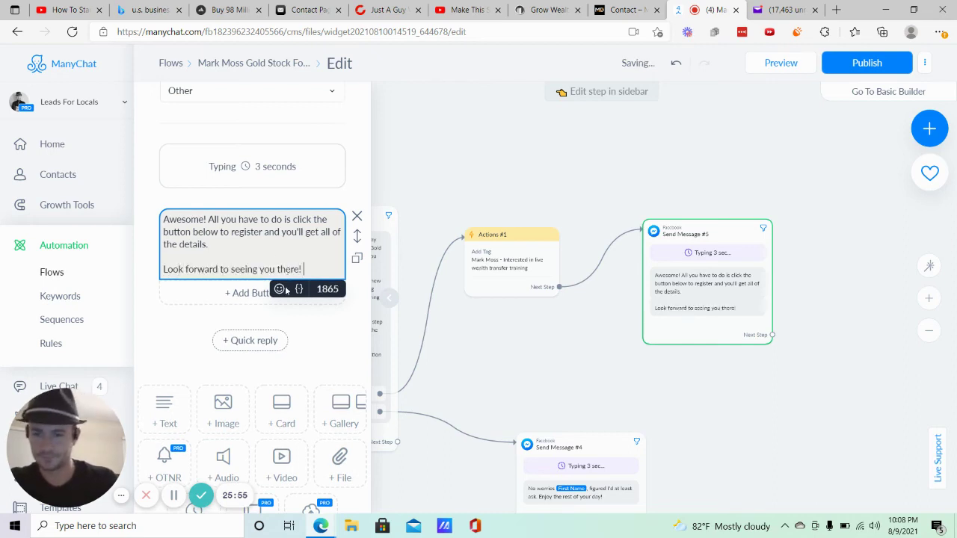
text(!)
click(281, 289)
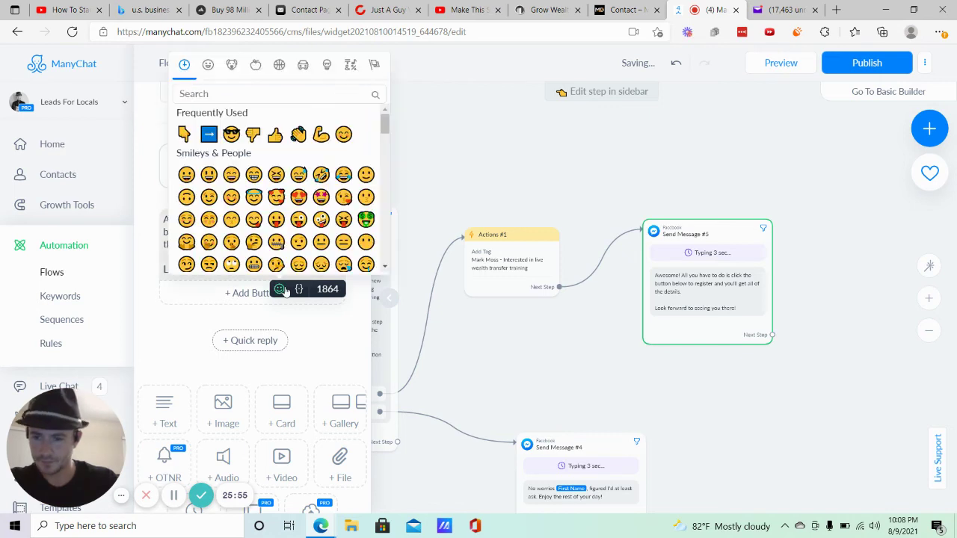
click(231, 134)
Add an Open website button and copy the webinar page URL from its Edge tab.
click(237, 295)
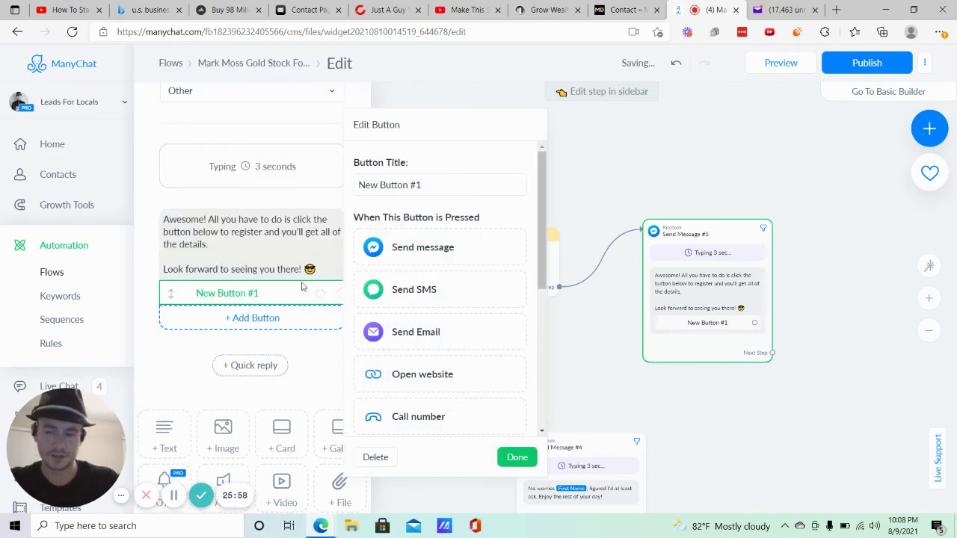
click(422, 372)
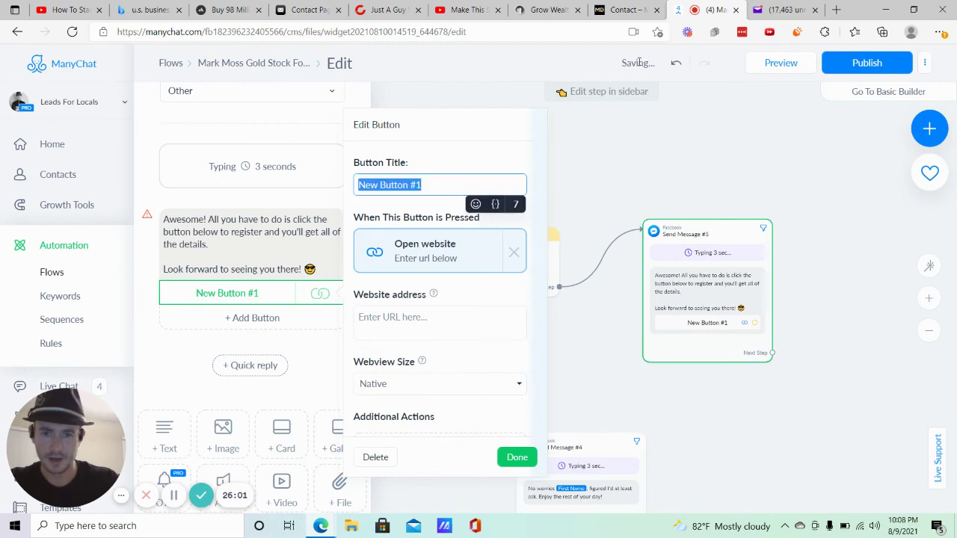
click(625, 9)
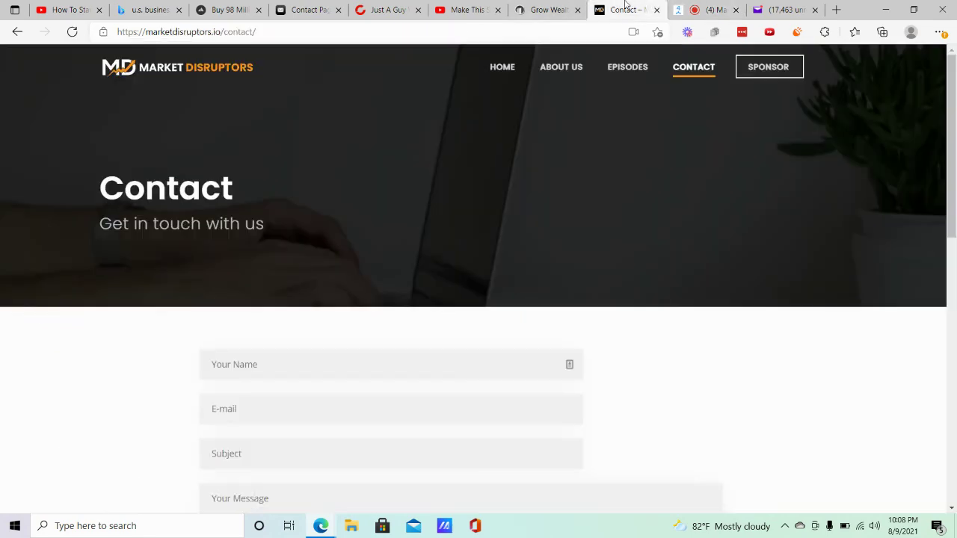
click(546, 9)
click(281, 32)
right_click(281, 31)
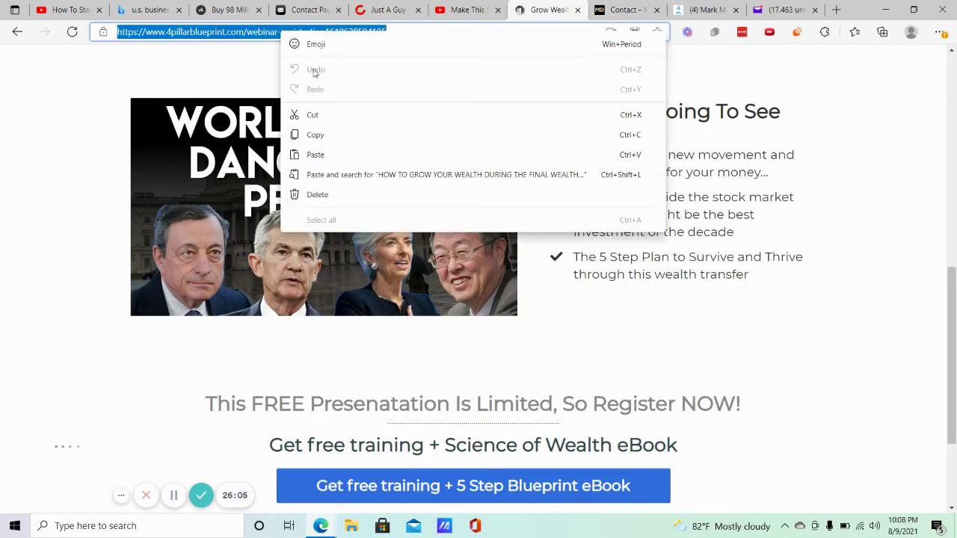
click(315, 134)
click(703, 9)
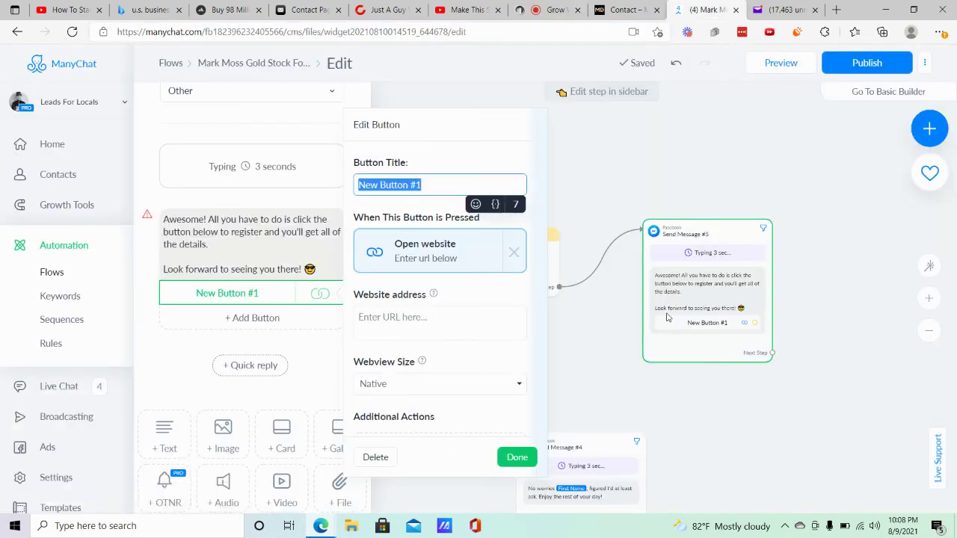
Paste the webinar registration URL as the button's website address.
click(441, 317)
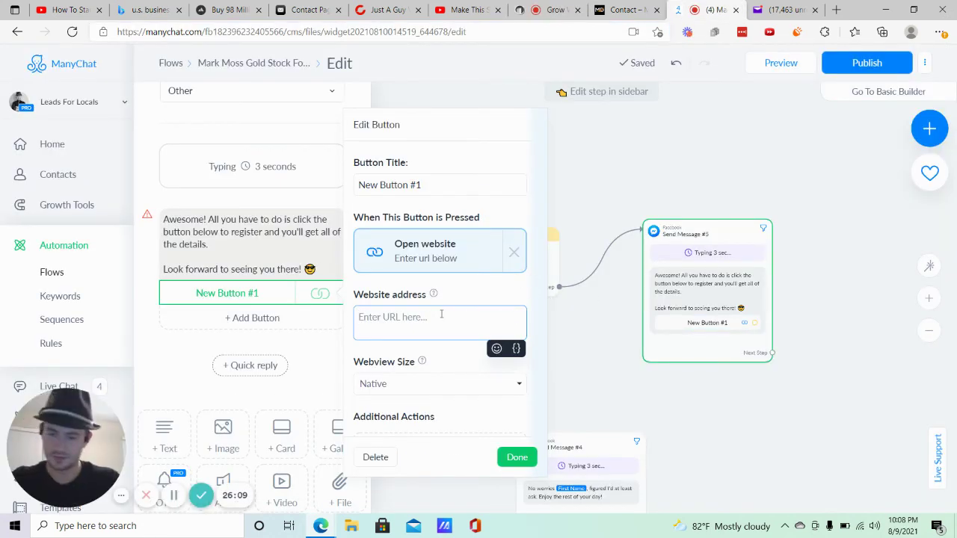
key(ctrl+v)
click(603, 323)
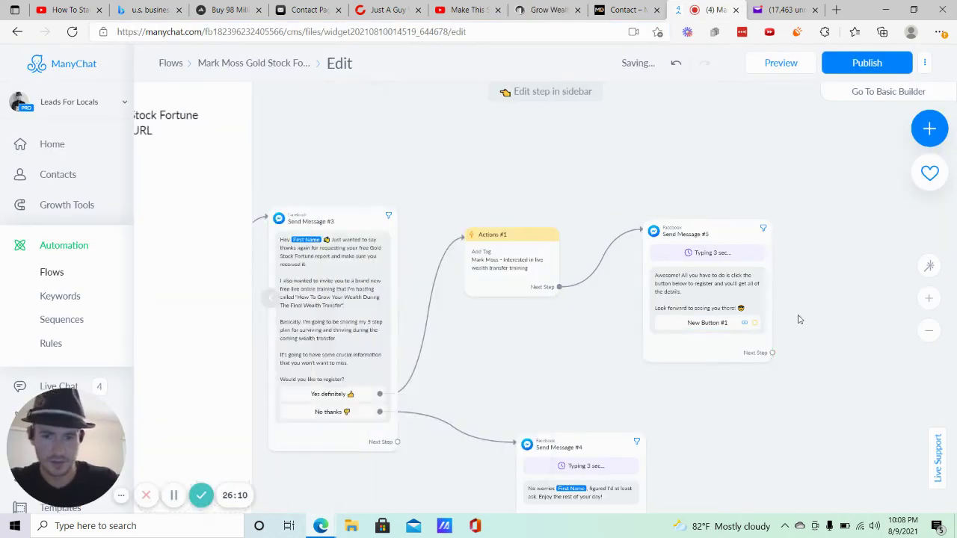
drag(831, 271, 537, 209)
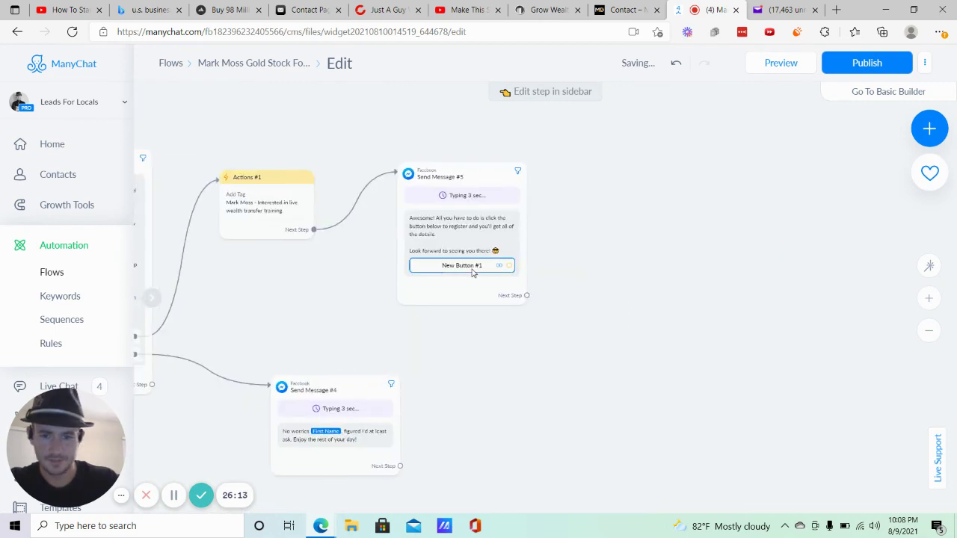
Title the button 'Register For Event' with a blue arrow emoji in front.
click(452, 266)
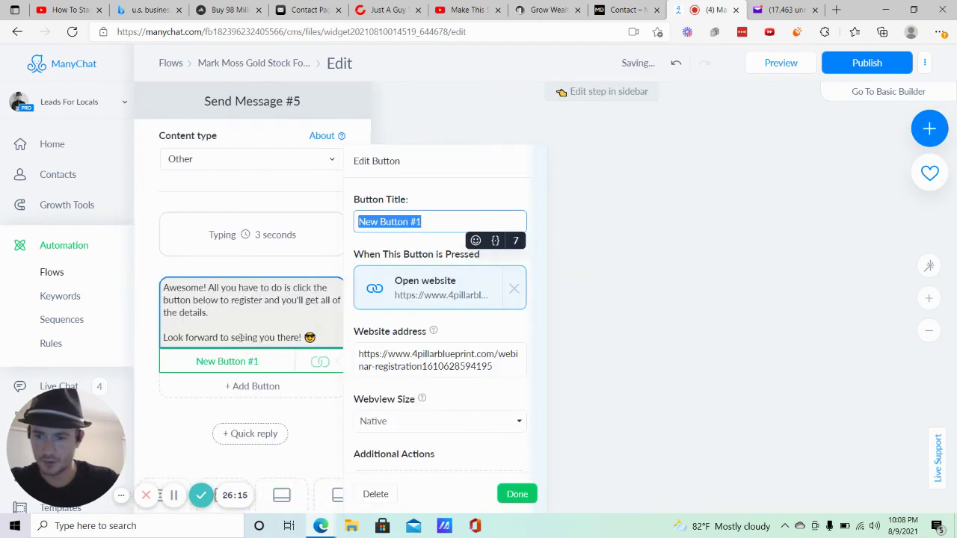
text(Re)
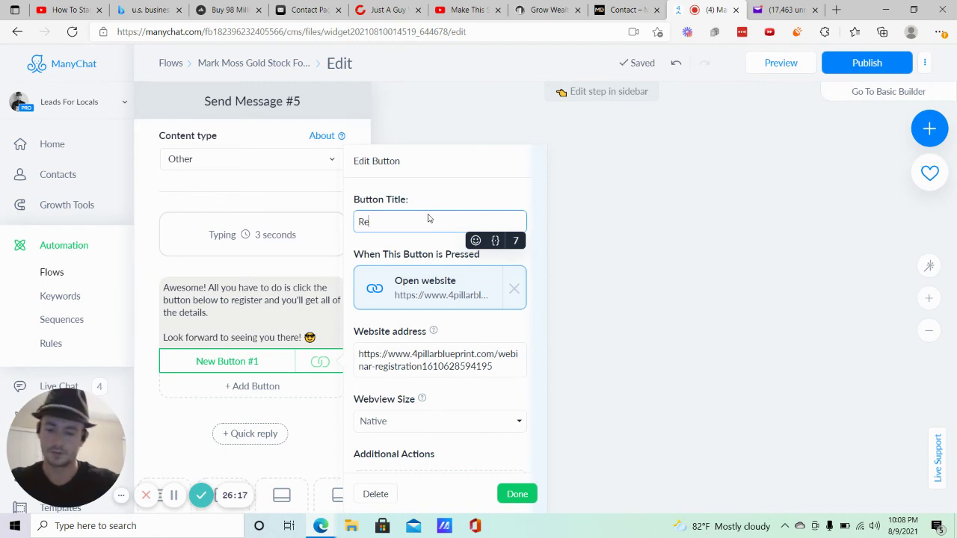
text(gister For E)
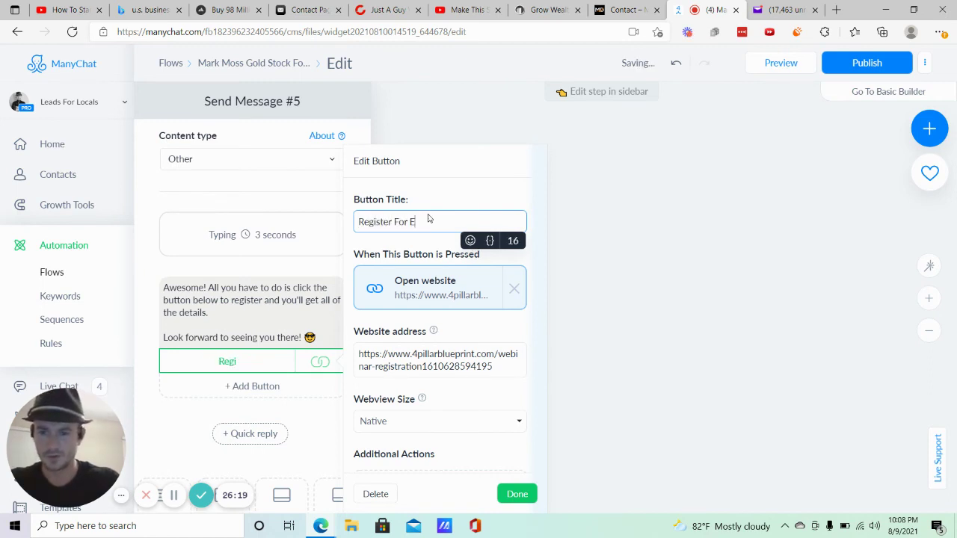
text(vent)
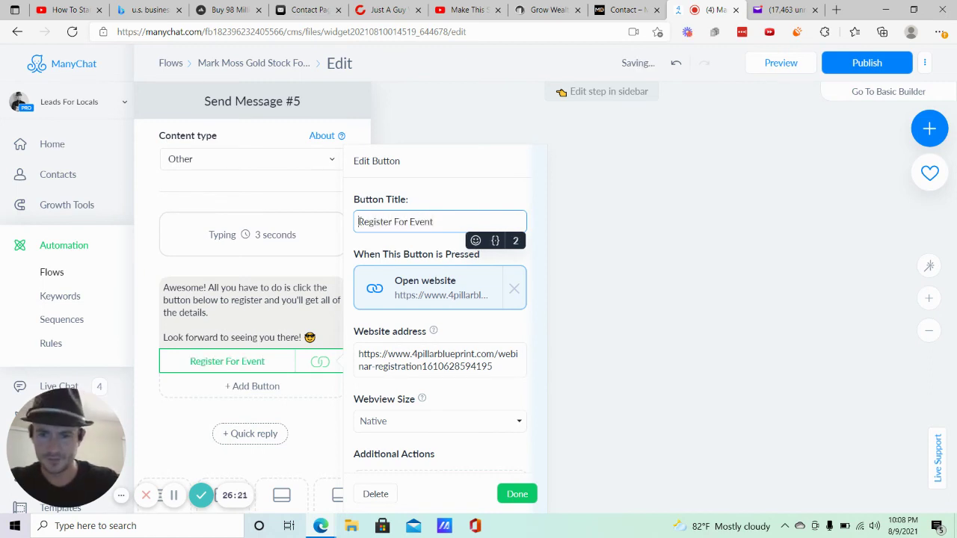
click(476, 240)
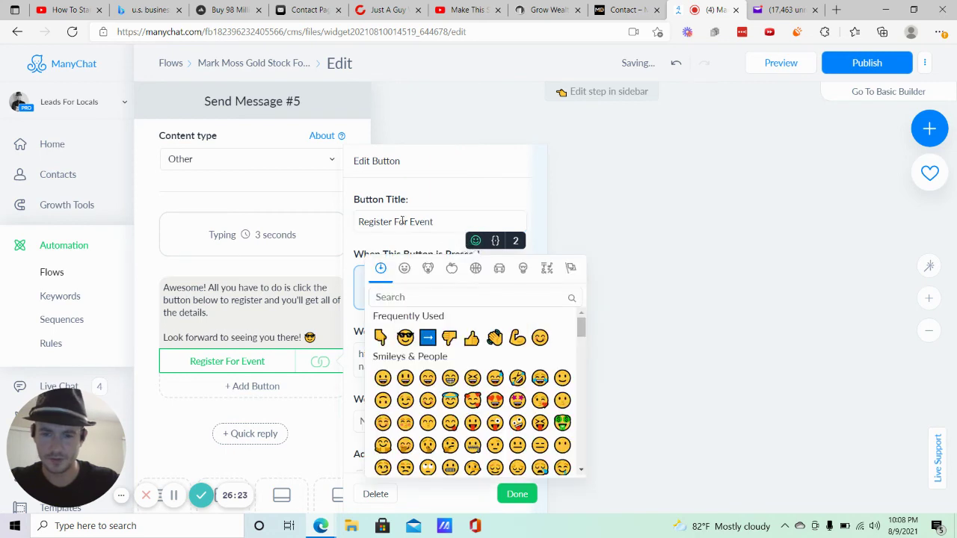
click(427, 338)
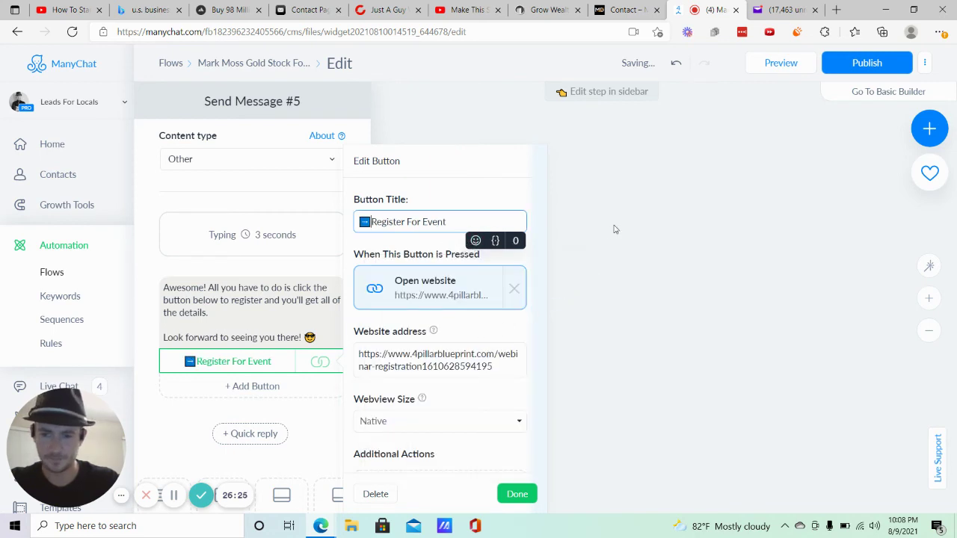
click(652, 276)
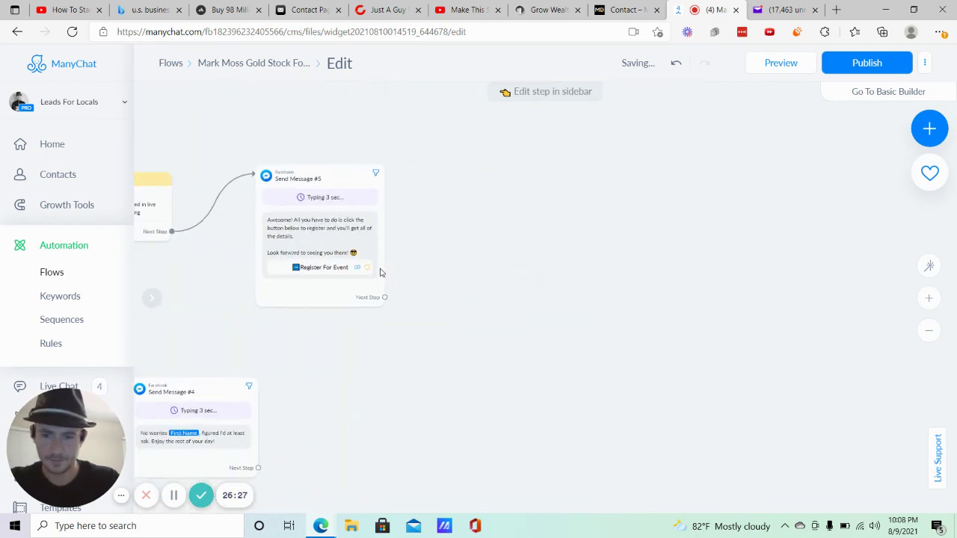
Link the button to a new Actions step containing an Add Tag action.
click(366, 267)
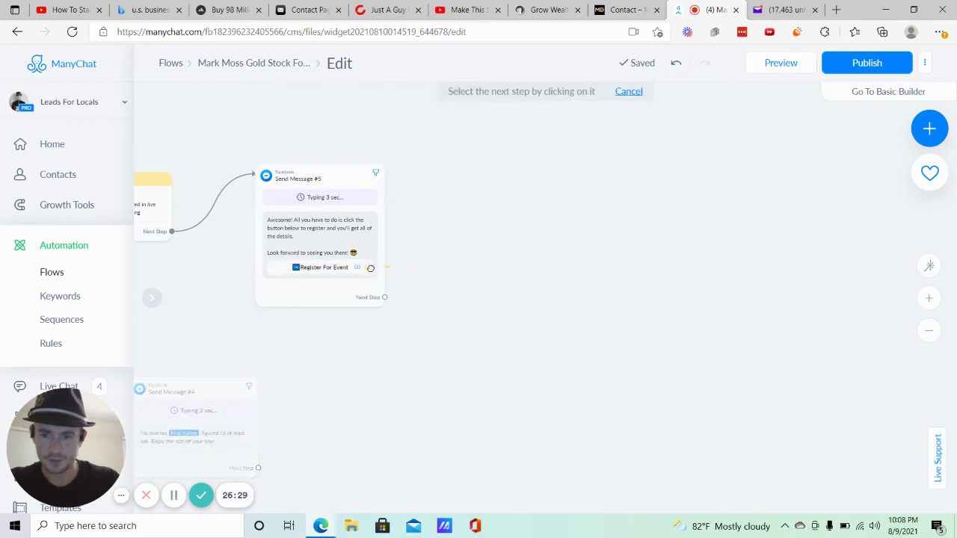
click(457, 224)
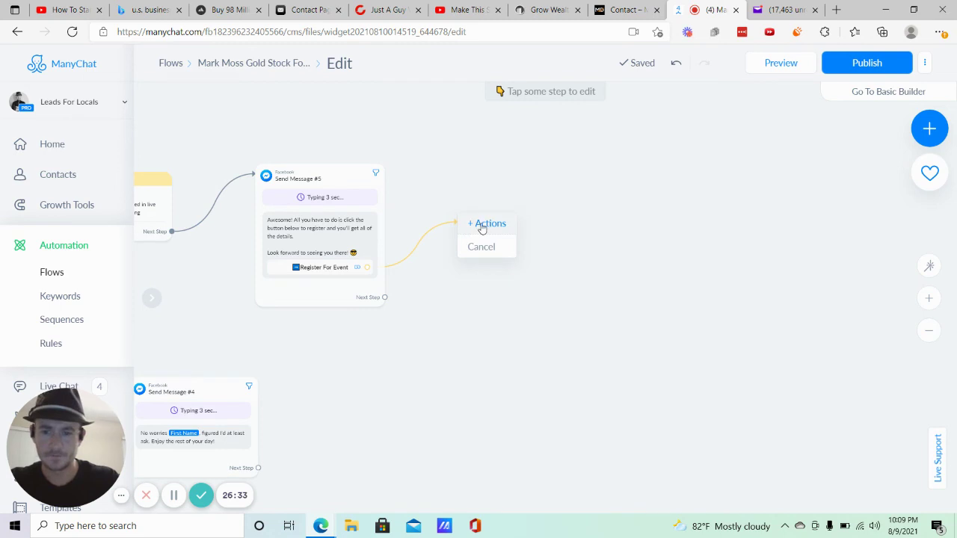
click(482, 227)
click(232, 157)
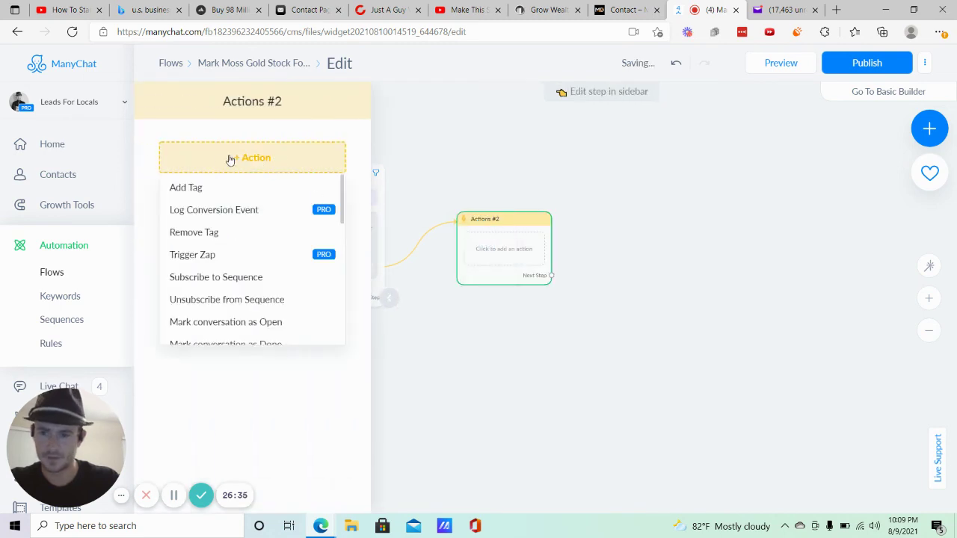
click(213, 187)
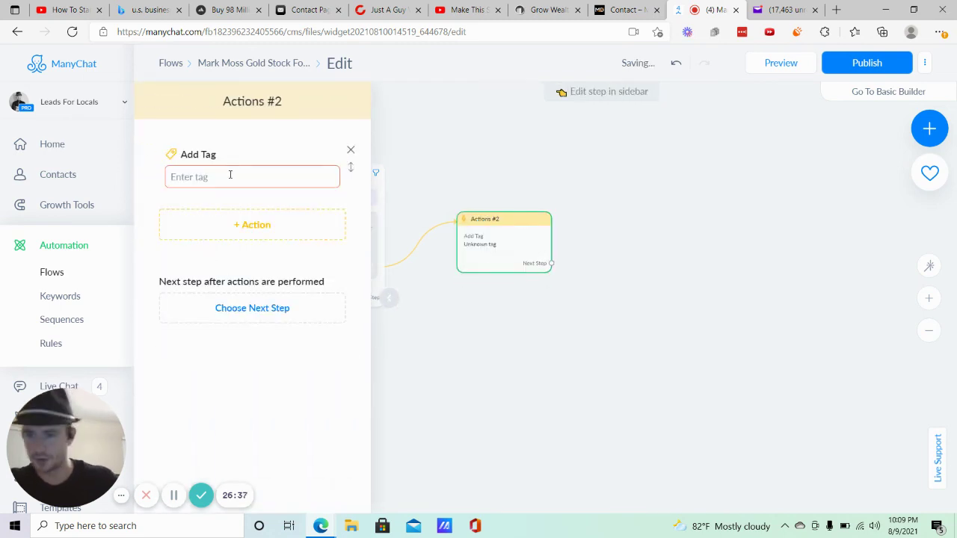
Create and apply the tag 'Mark Moss - Clicked to register for live wealth transfer event'.
click(230, 174)
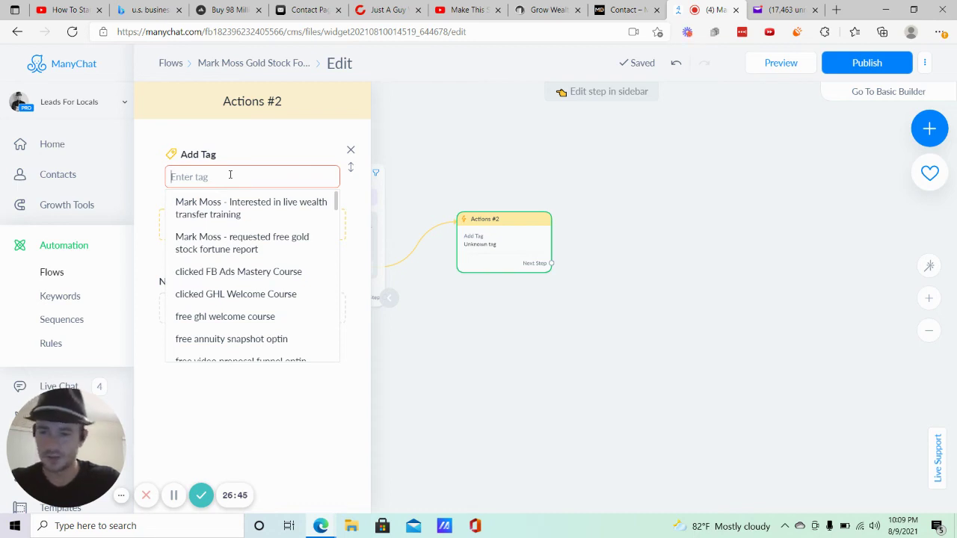
text(Mark Mos)
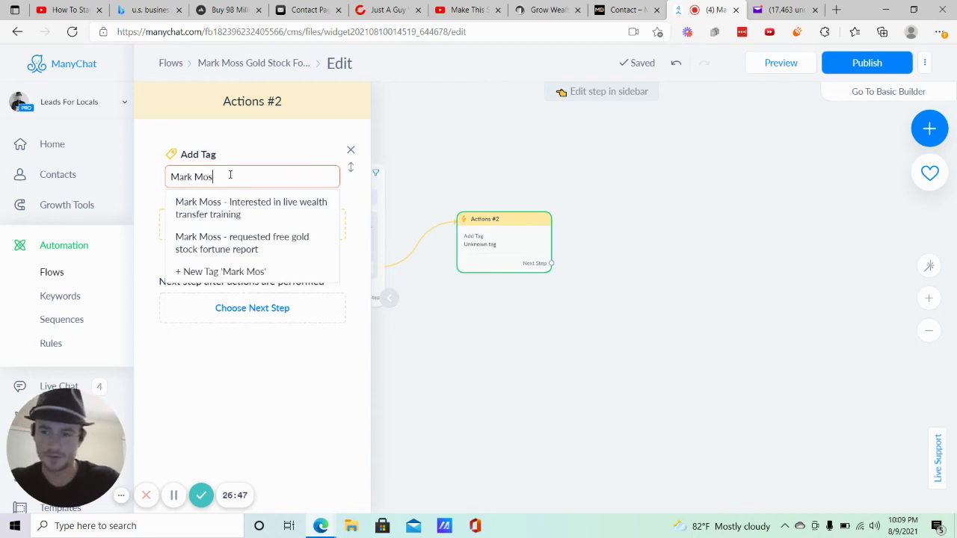
text(ed to)
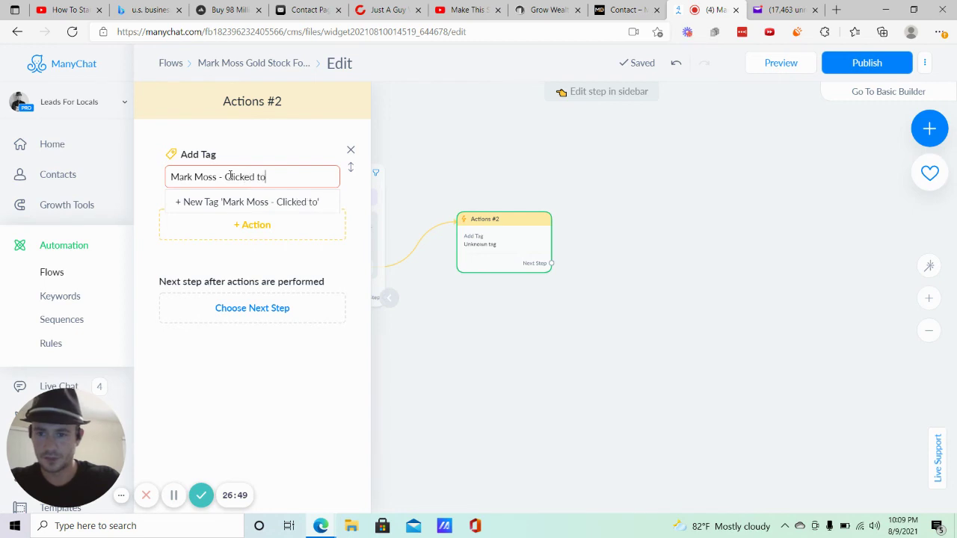
text( register for l)
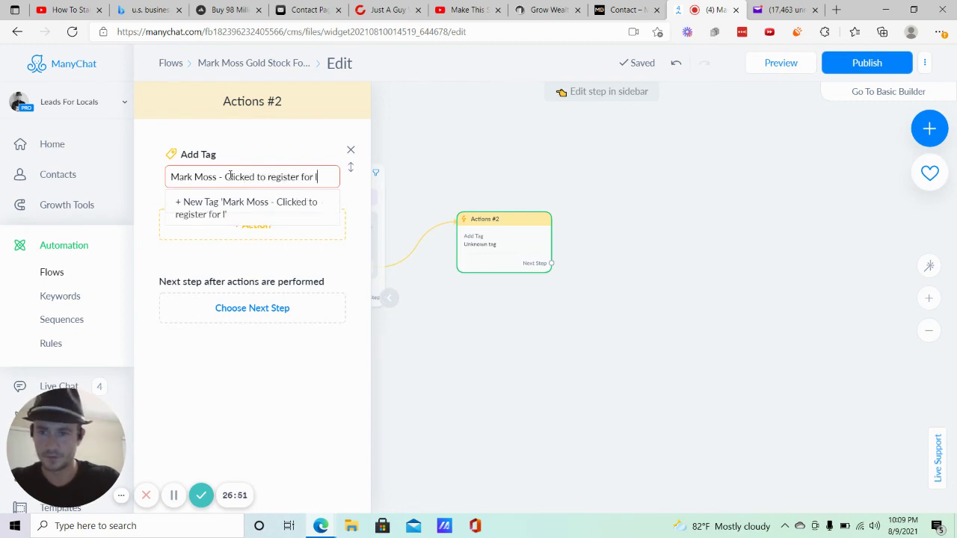
text(ive wealth transf)
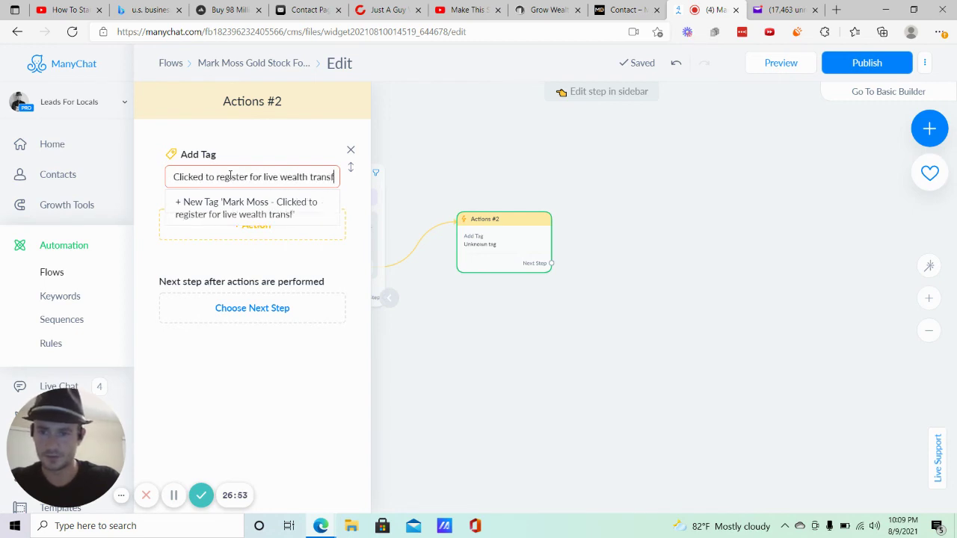
text(er event)
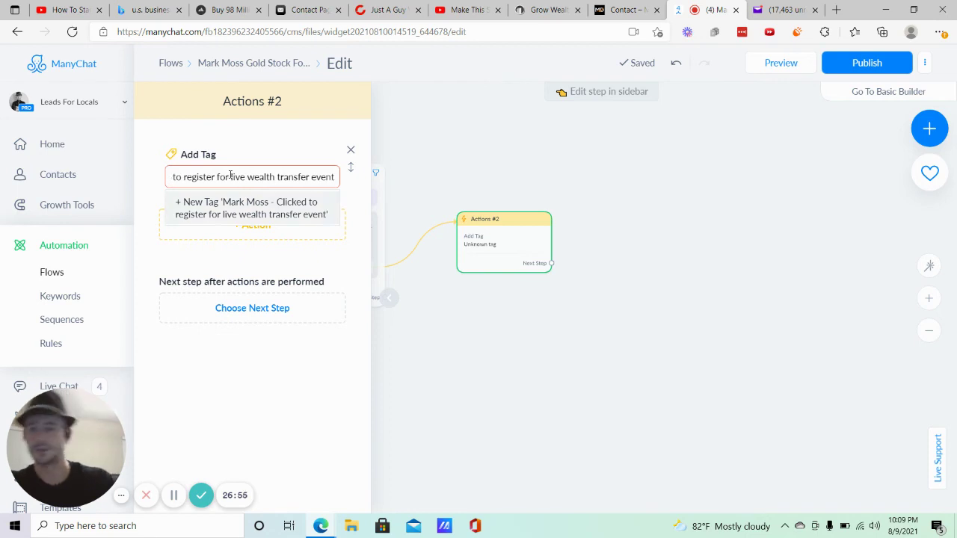
key(Return)
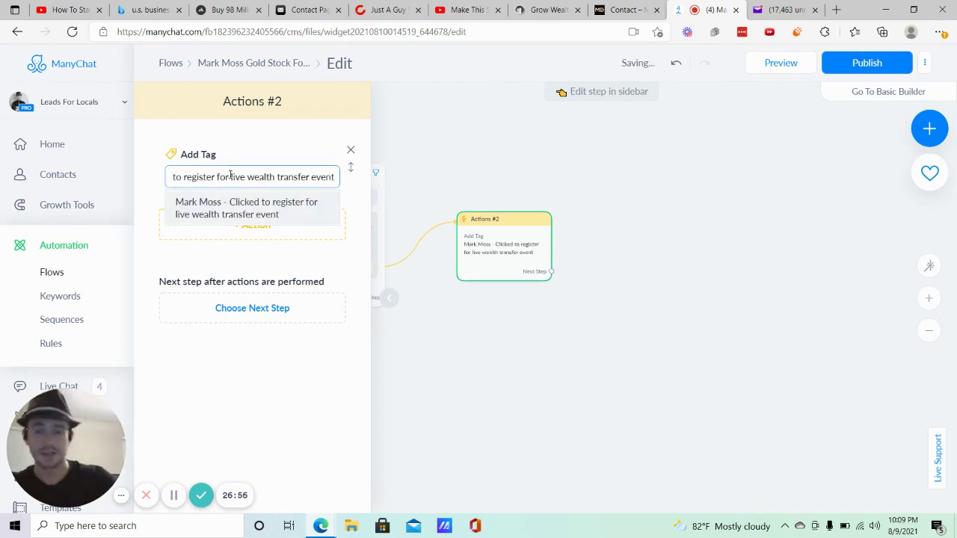
click(511, 380)
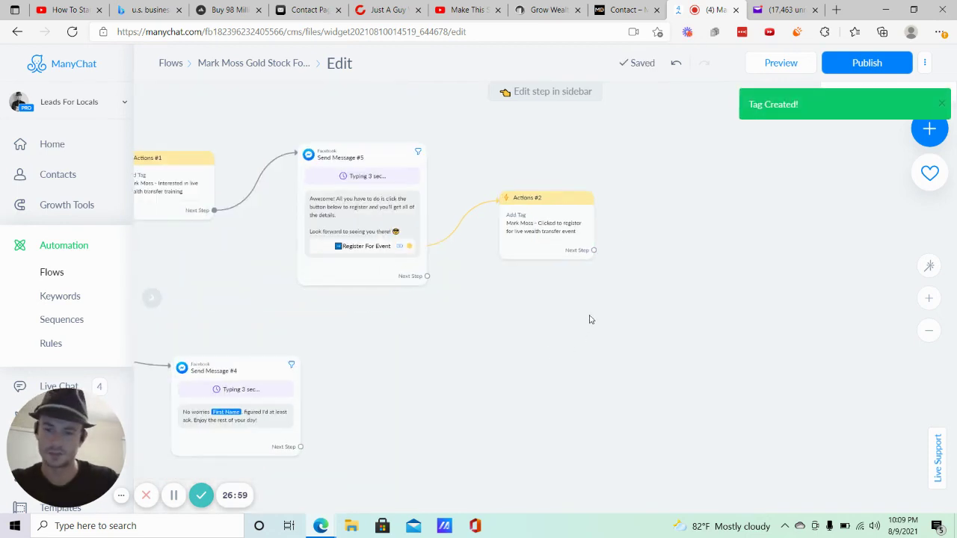
Follow Send Message #5 with a Condition: tag is 'Mark Moss - Clicked to register for live wealth transfer event'.
drag(539, 274, 427, 305)
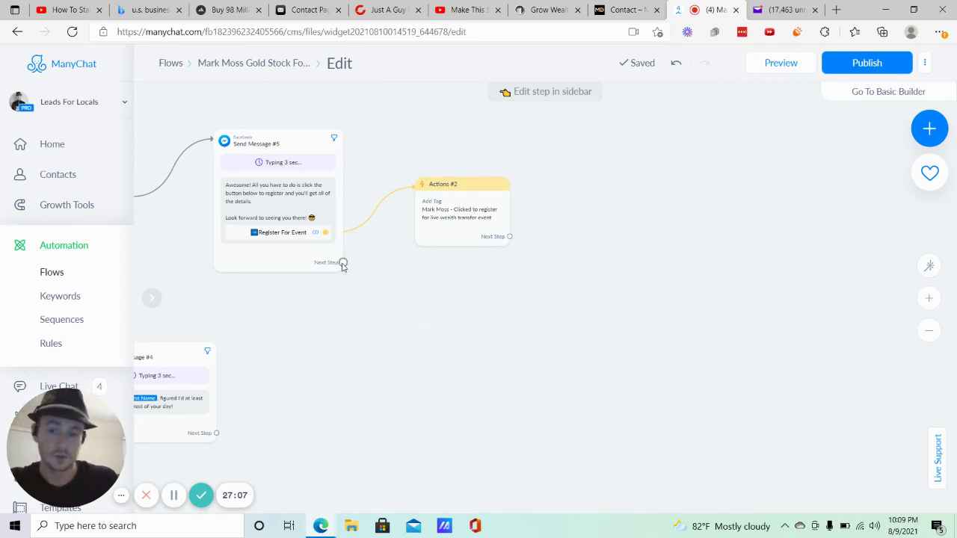
click(342, 263)
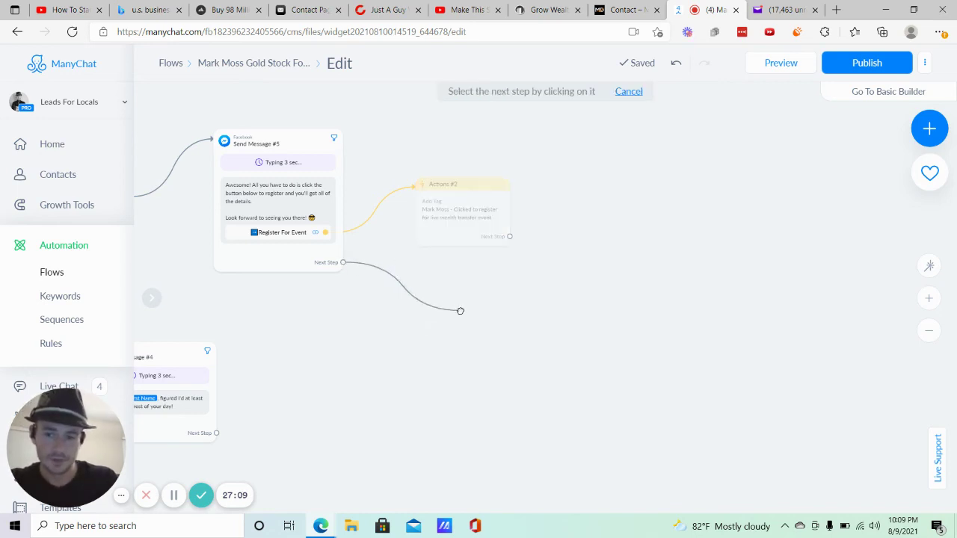
click(460, 311)
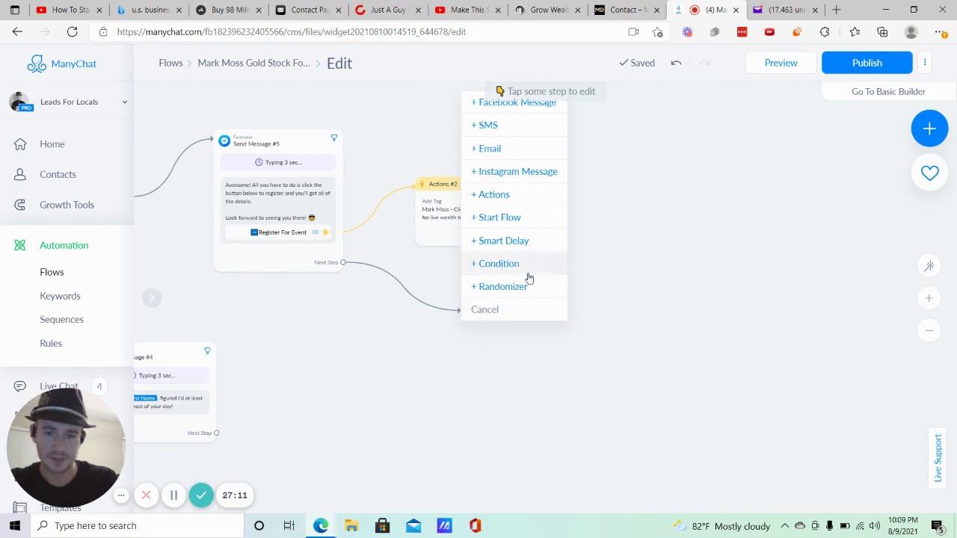
click(528, 275)
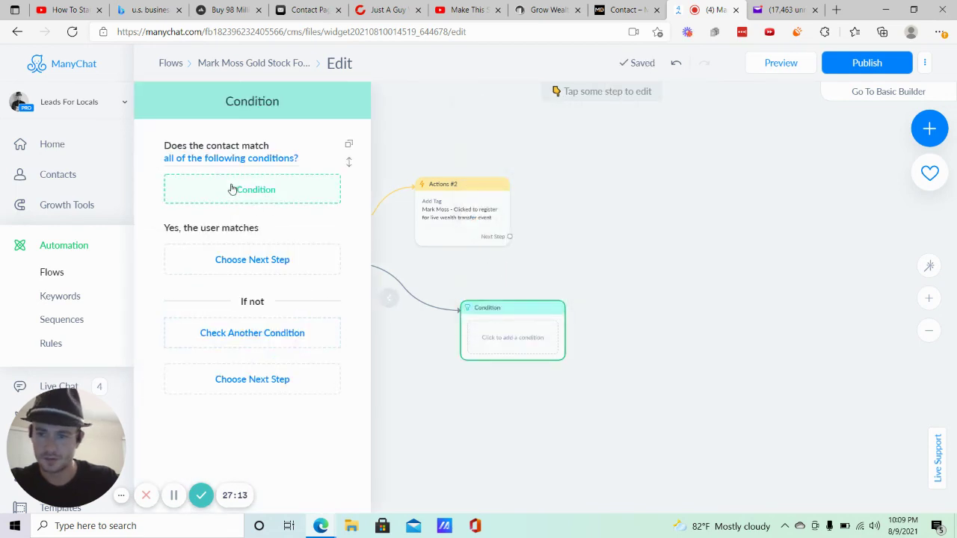
click(251, 192)
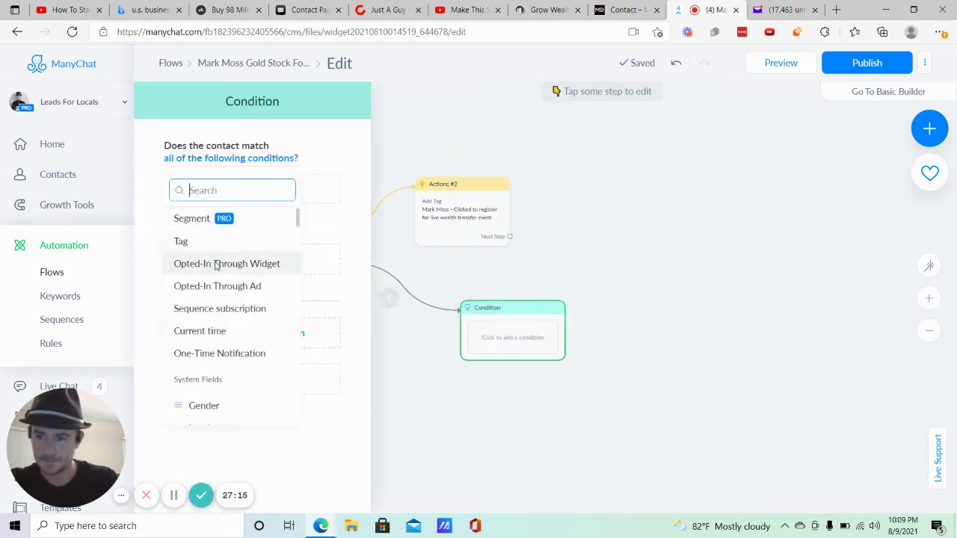
scroll(220, 263, down, 1)
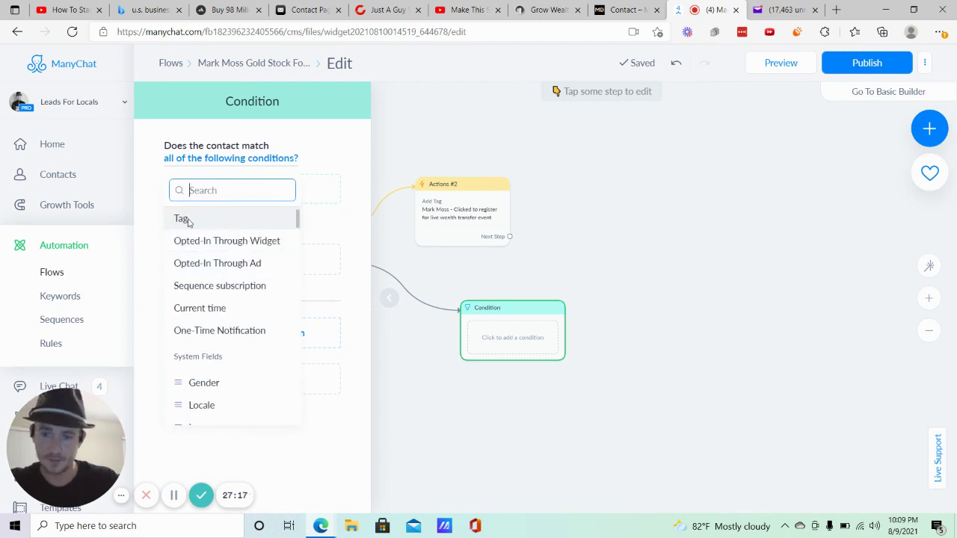
click(182, 219)
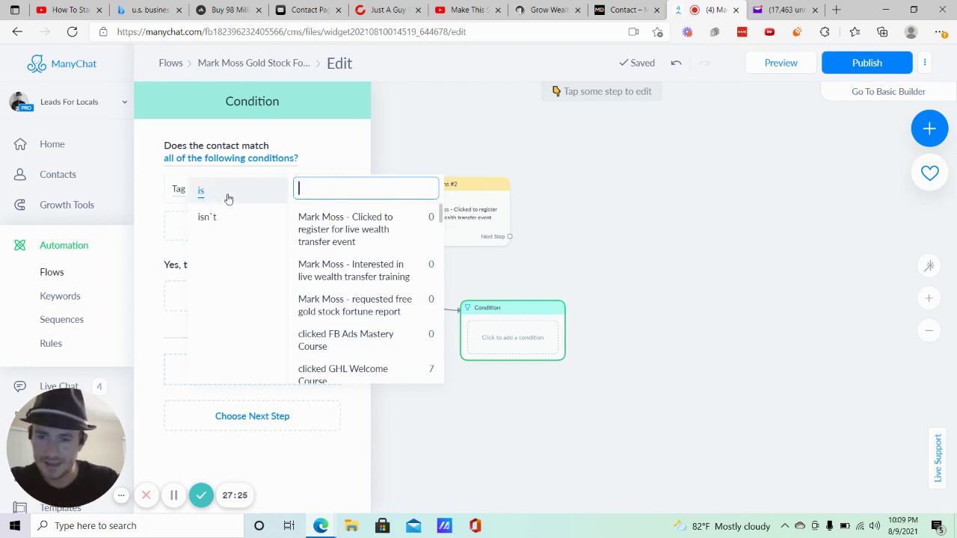
click(330, 229)
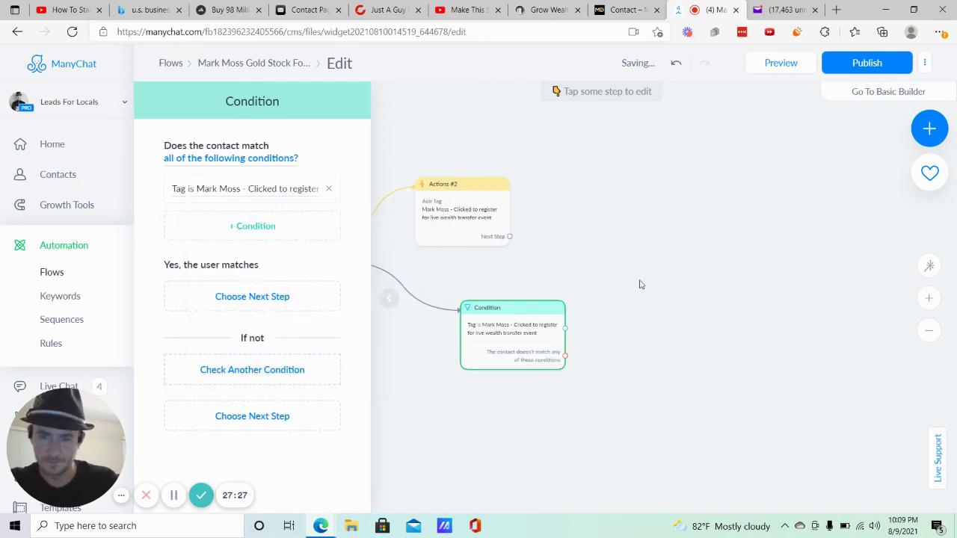
click(526, 308)
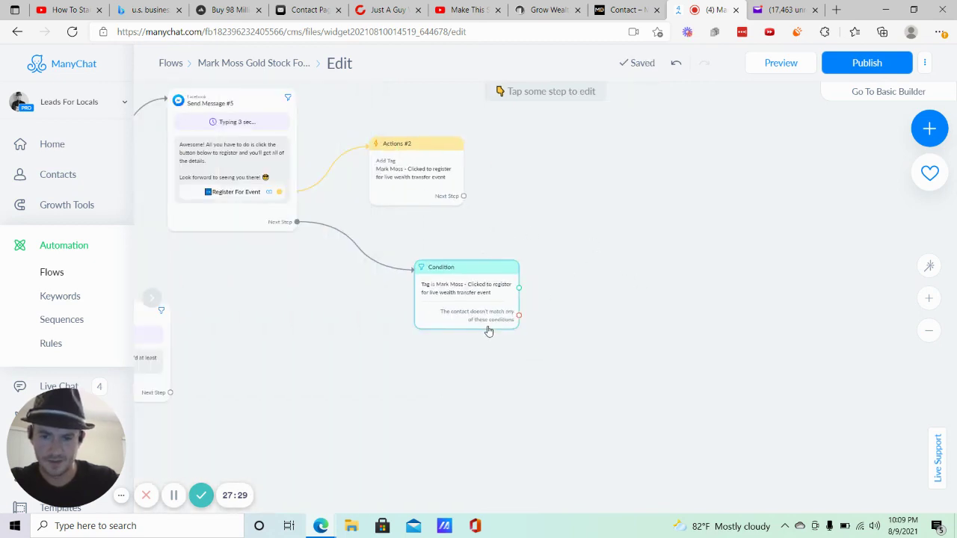
Start a step off the condition's matching branch, then cancel it.
click(518, 287)
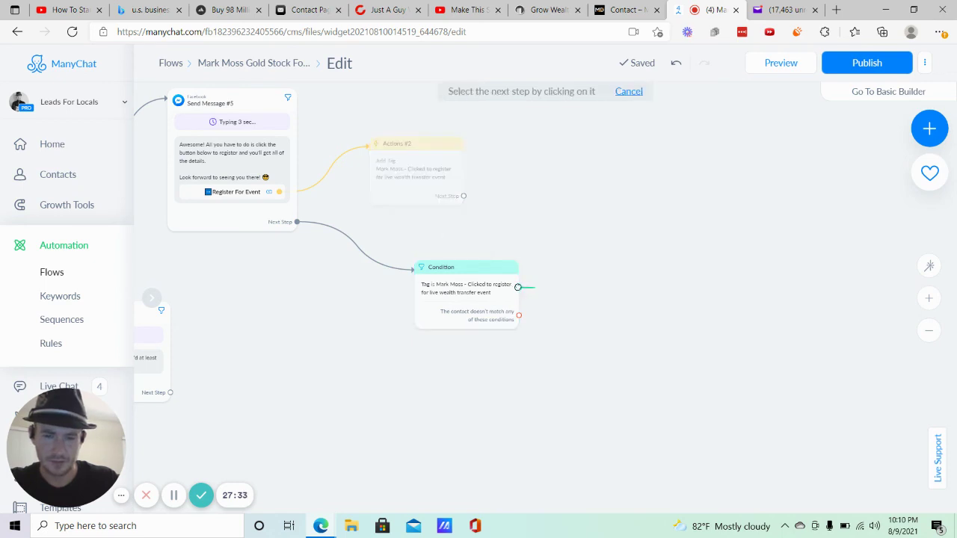
right_click(598, 256)
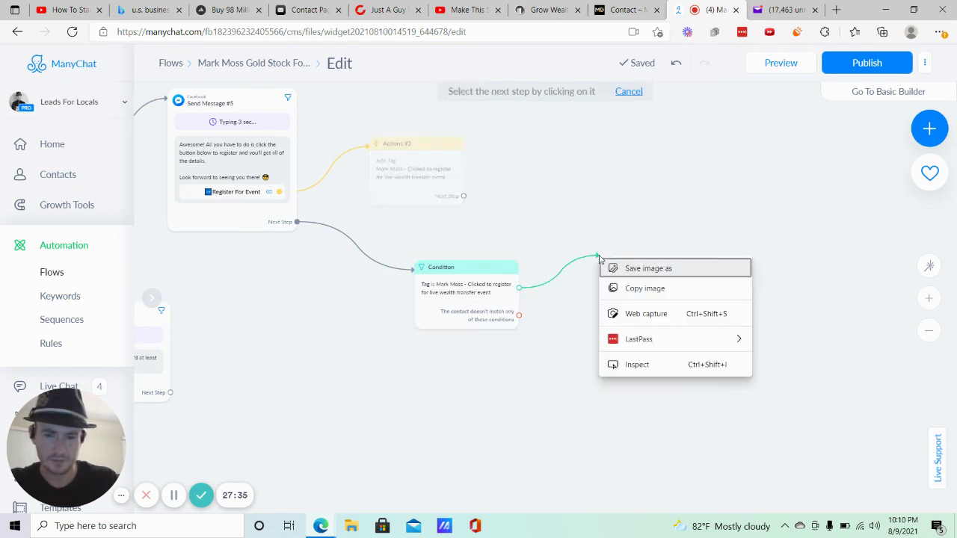
key(Escape)
click(623, 222)
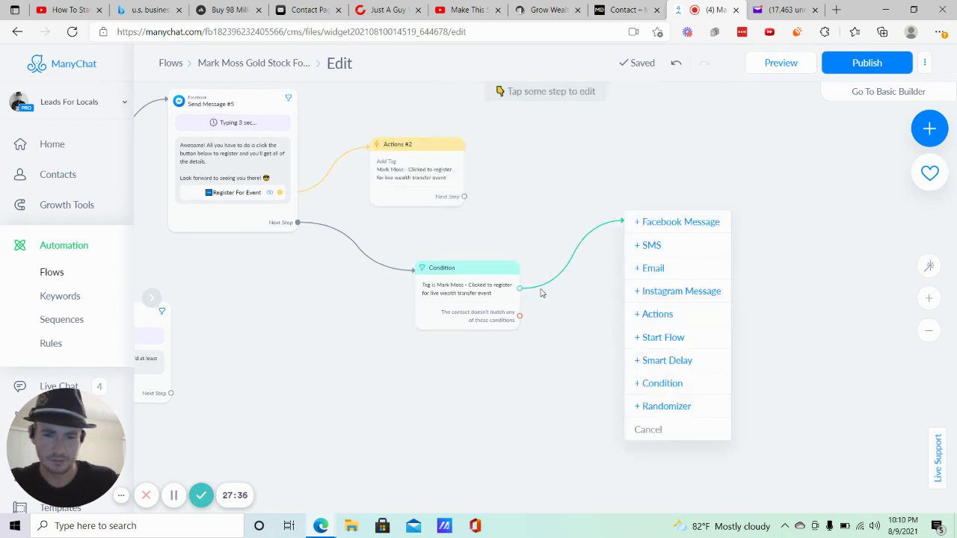
click(656, 429)
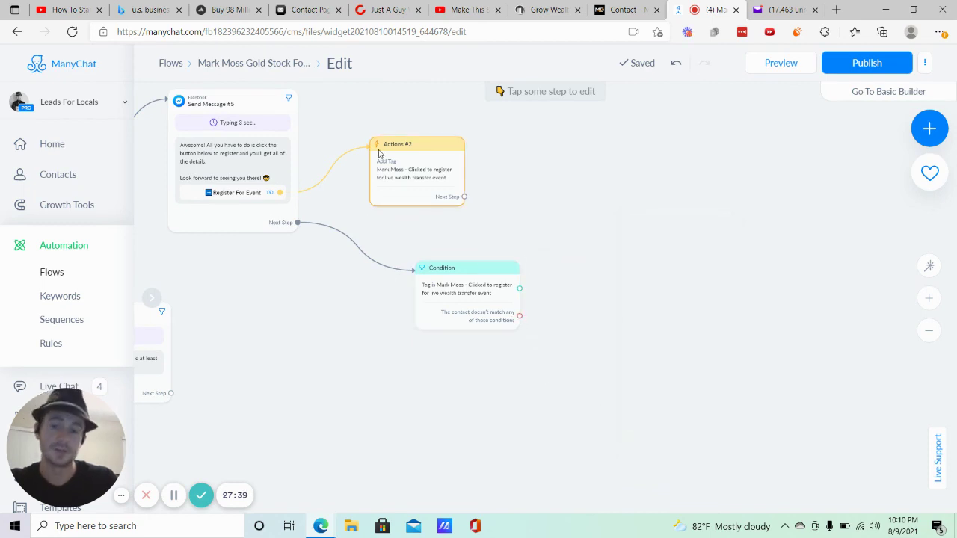
Pull a new step off the doesn't-match branch, deleting the stray Condition #1.
mouse_move(391, 183)
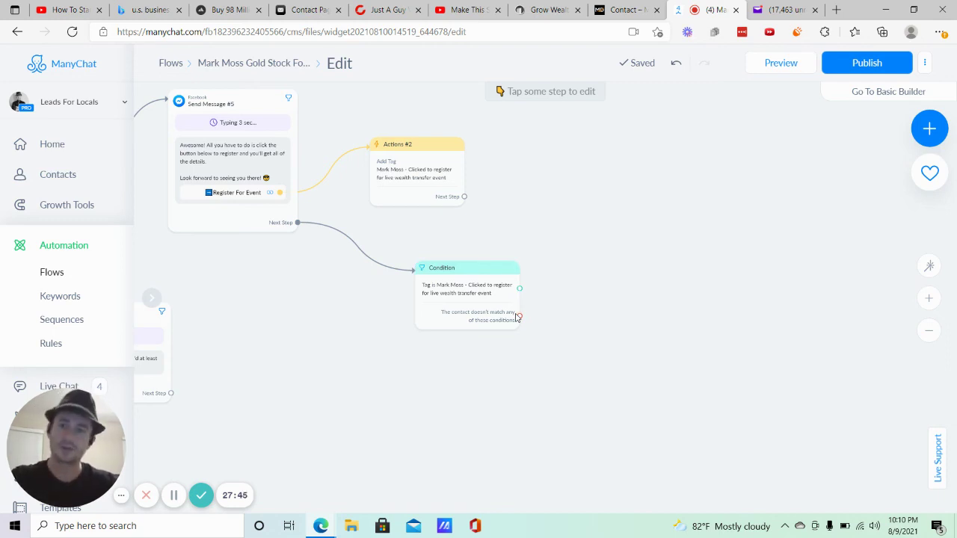
drag(521, 320, 613, 307)
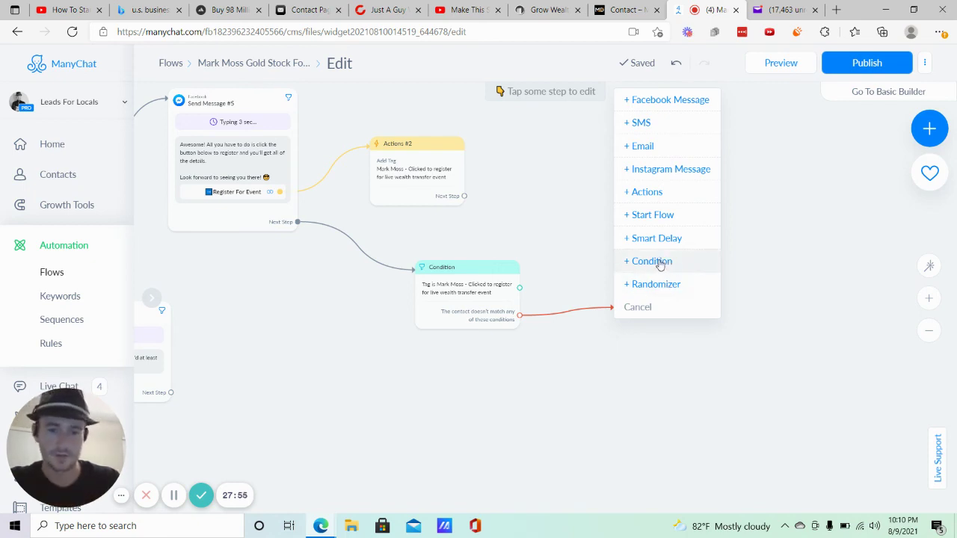
click(660, 263)
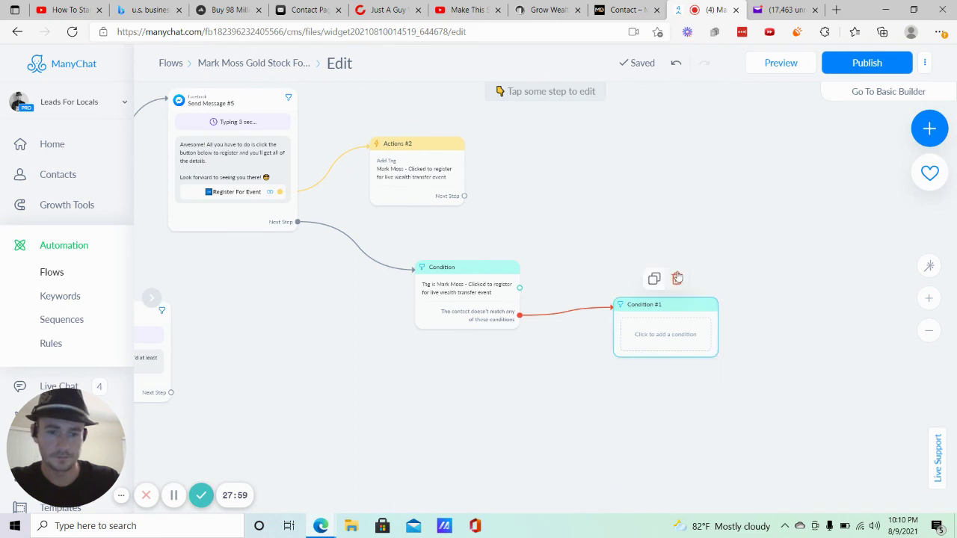
click(675, 278)
drag(521, 318, 601, 276)
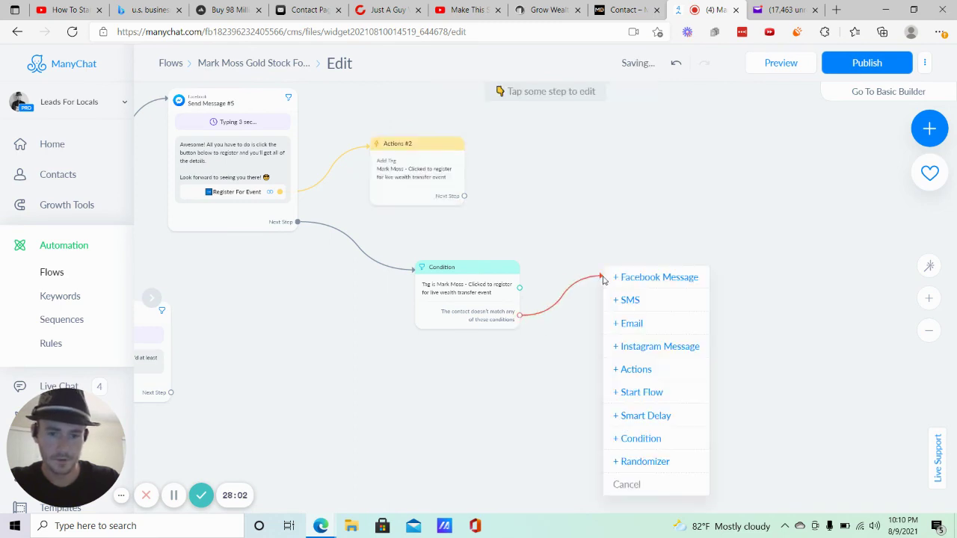
Add a 2-hour Smart Delay on the doesn't-match branch and link it onward.
click(641, 415)
double_click(211, 185)
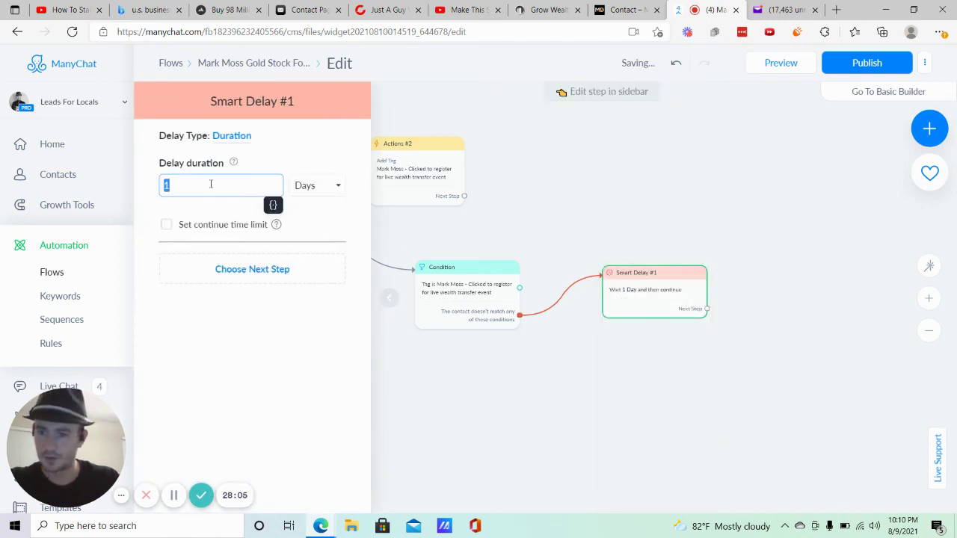
text(2)
click(321, 189)
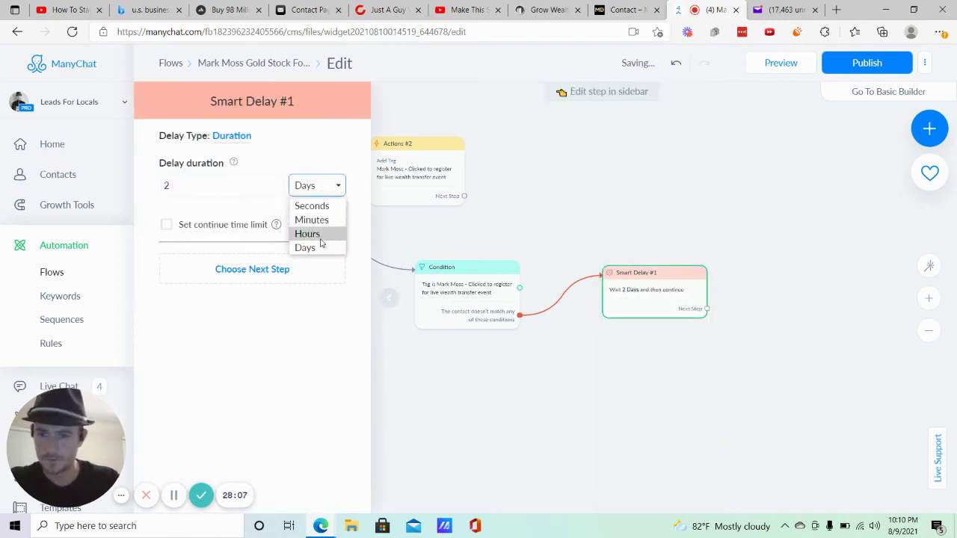
click(319, 234)
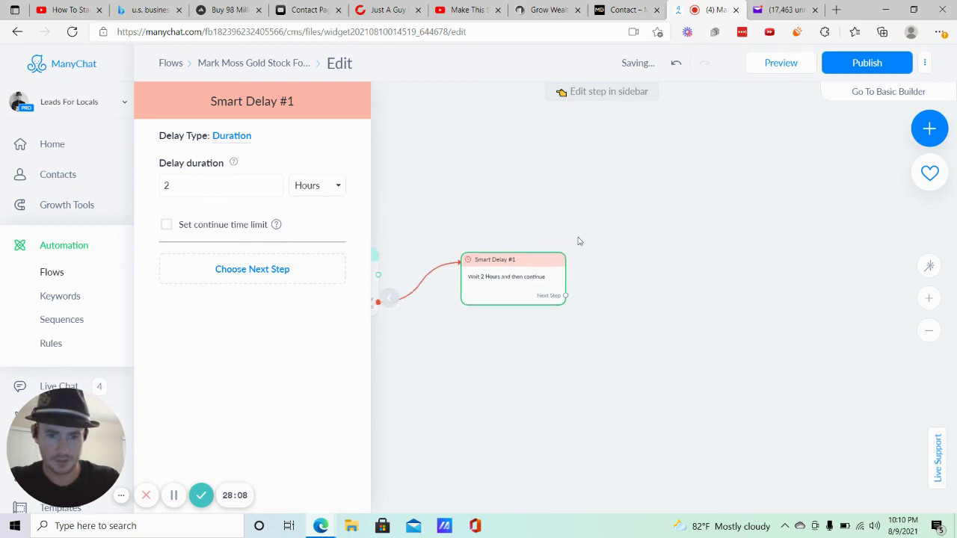
click(564, 295)
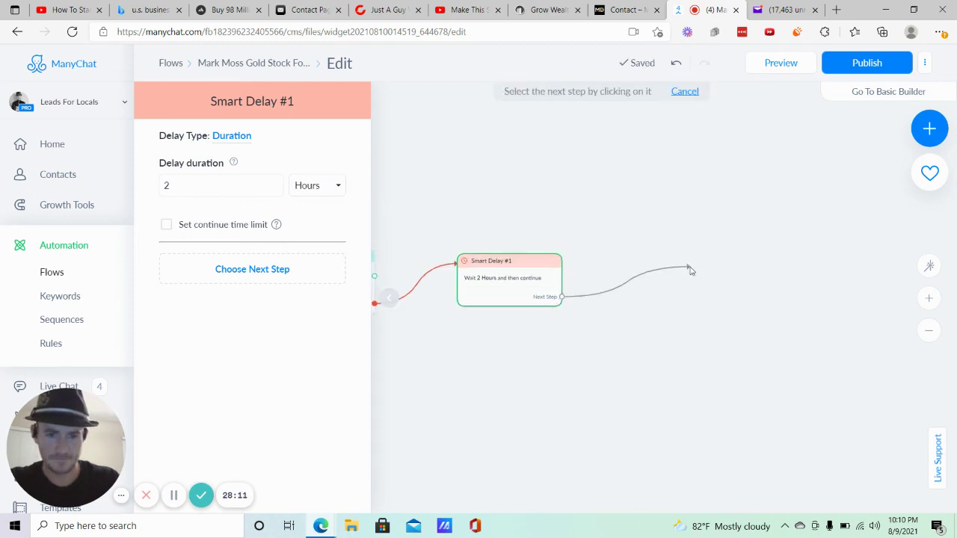
click(690, 270)
Add an Other-type message after the delay starting 'Hey' plus the contact's First Name.
click(730, 271)
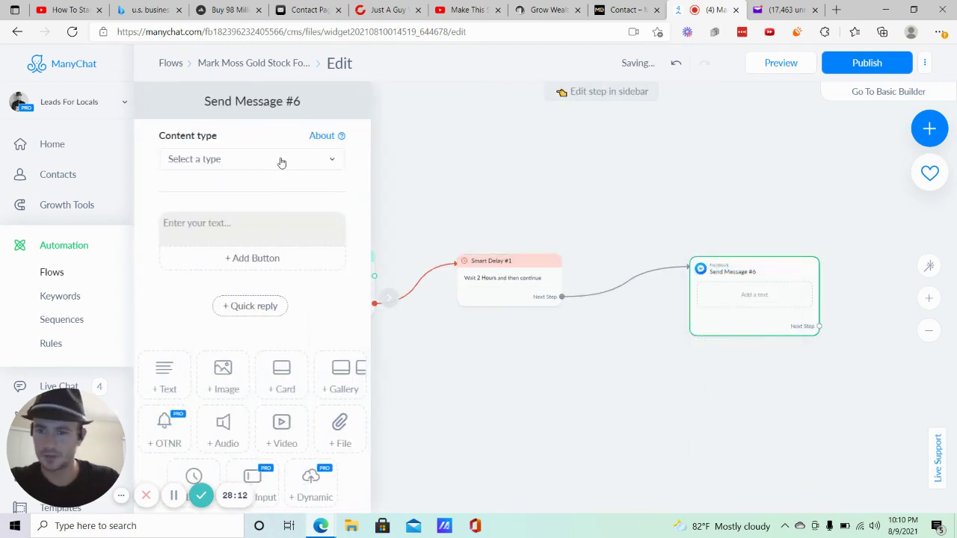
click(282, 163)
click(196, 193)
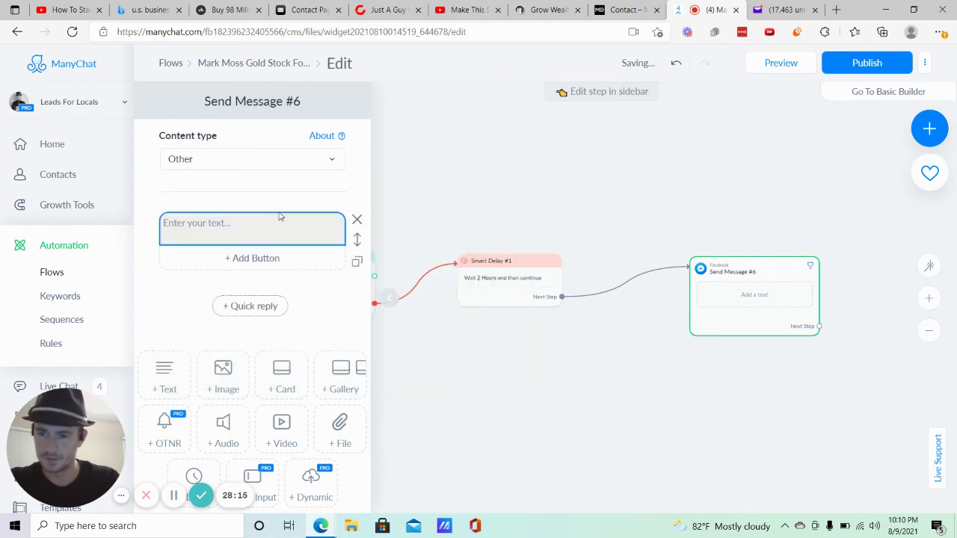
click(251, 218)
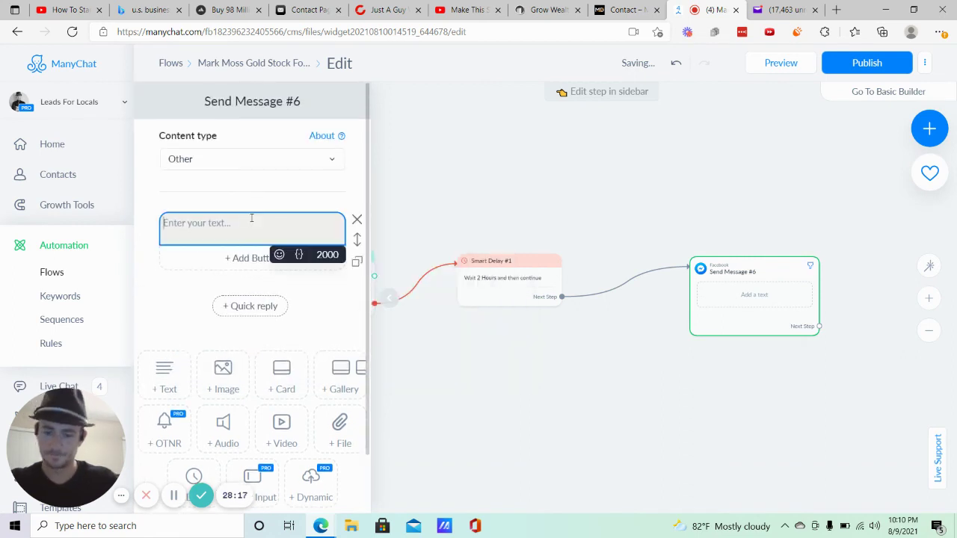
text(Hey)
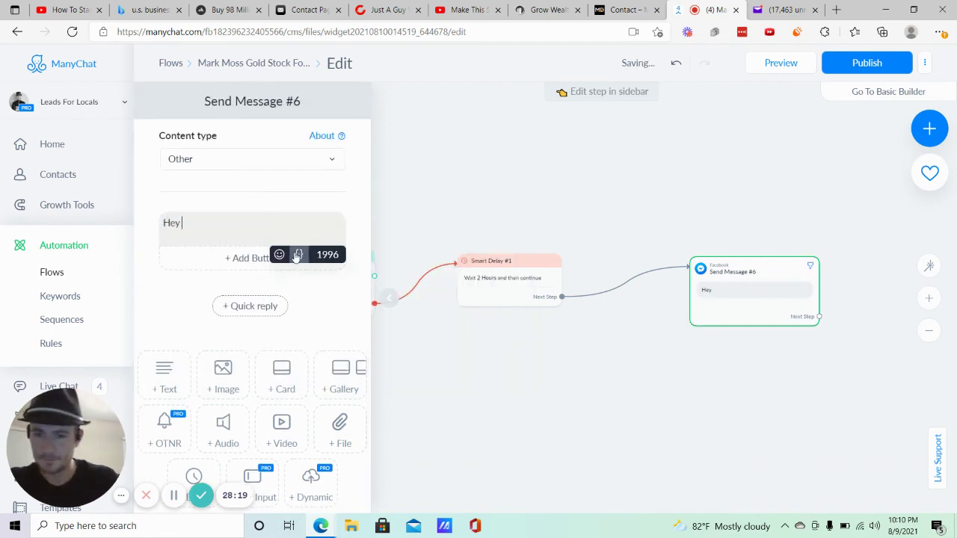
click(298, 255)
click(243, 454)
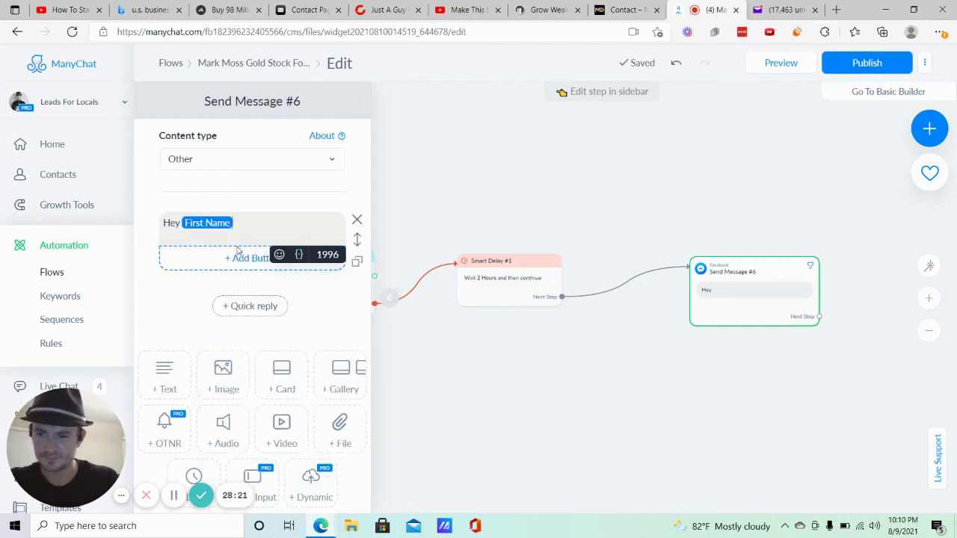
Add 😎 and type 'Just wanted to make sure you were able to register for the'.
click(279, 255)
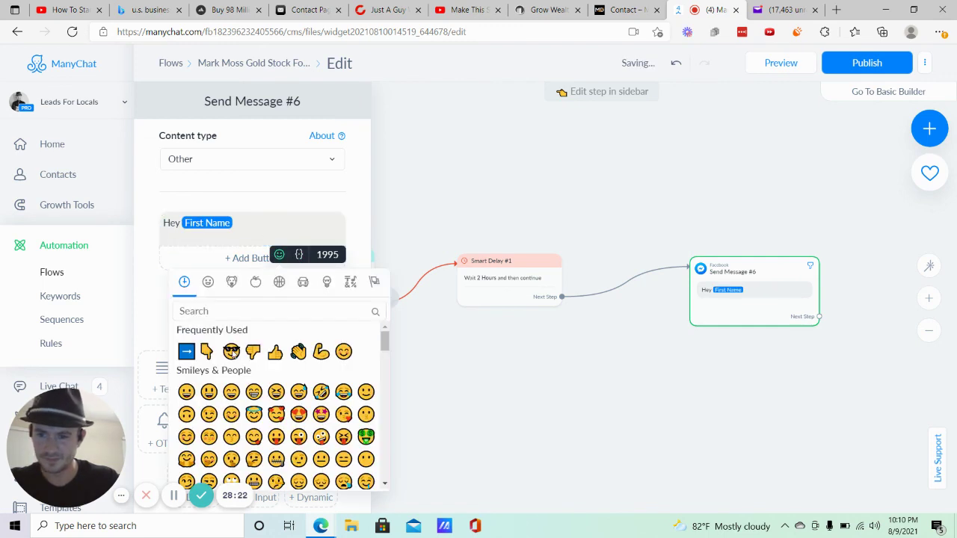
click(231, 351)
text(Just )
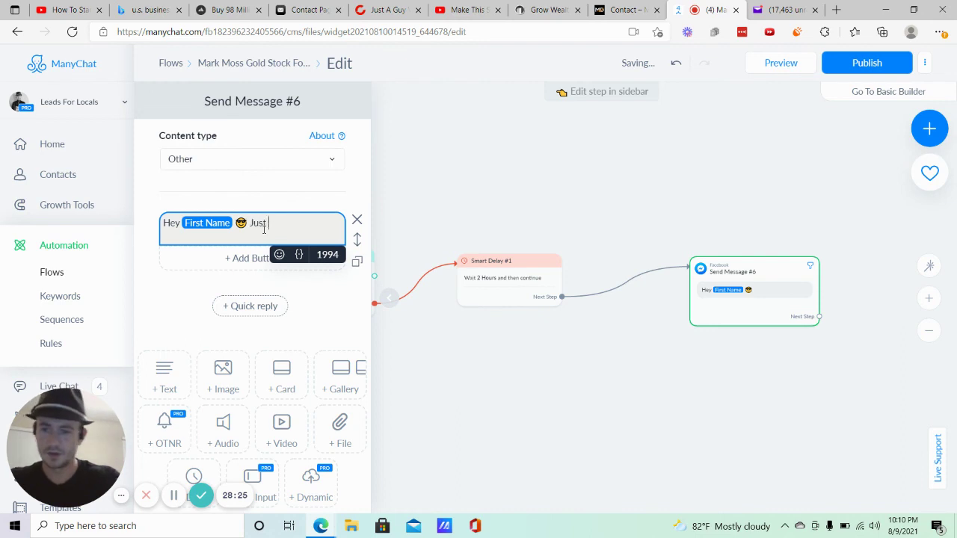
text(wanted to make)
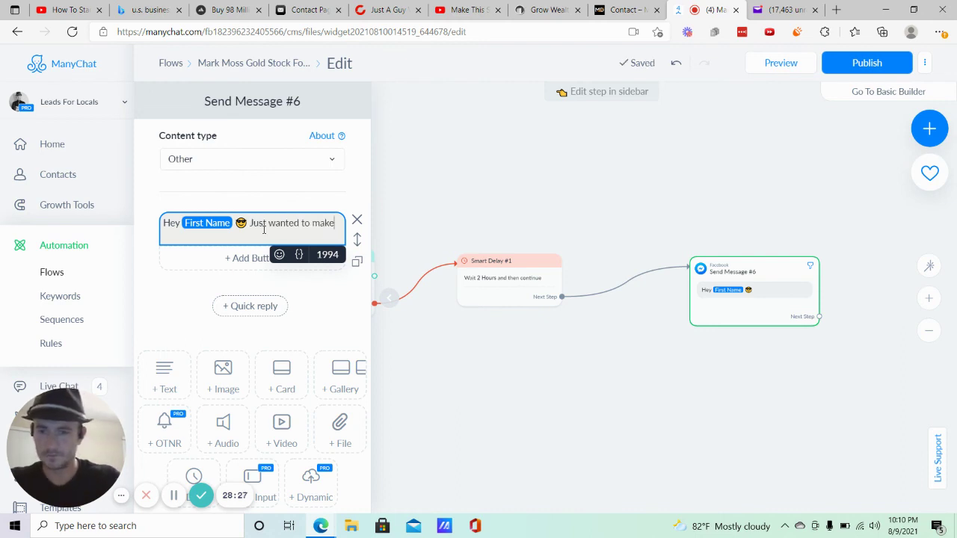
text(s sure you we)
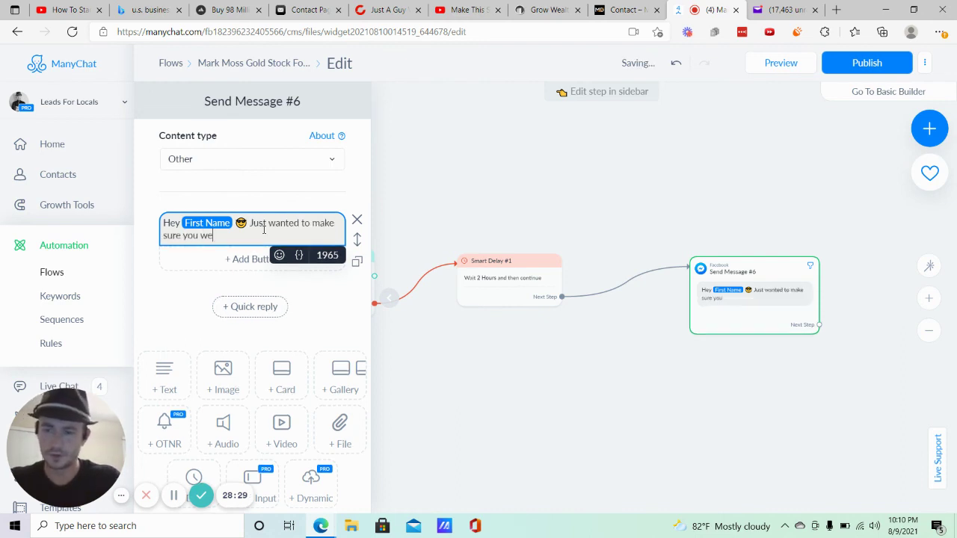
text(re able to register for the free)
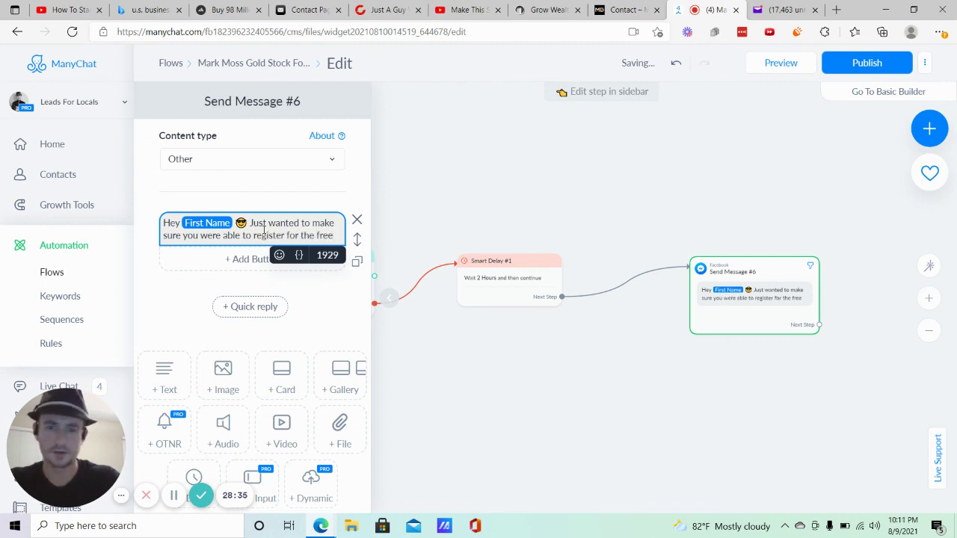
scroll(495, 199, left, 5)
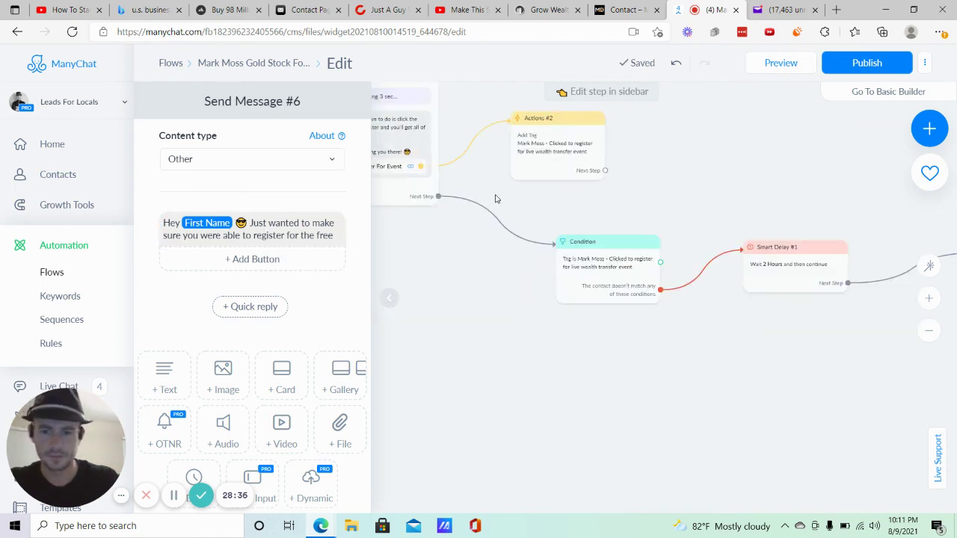
scroll(533, 305, left, 3)
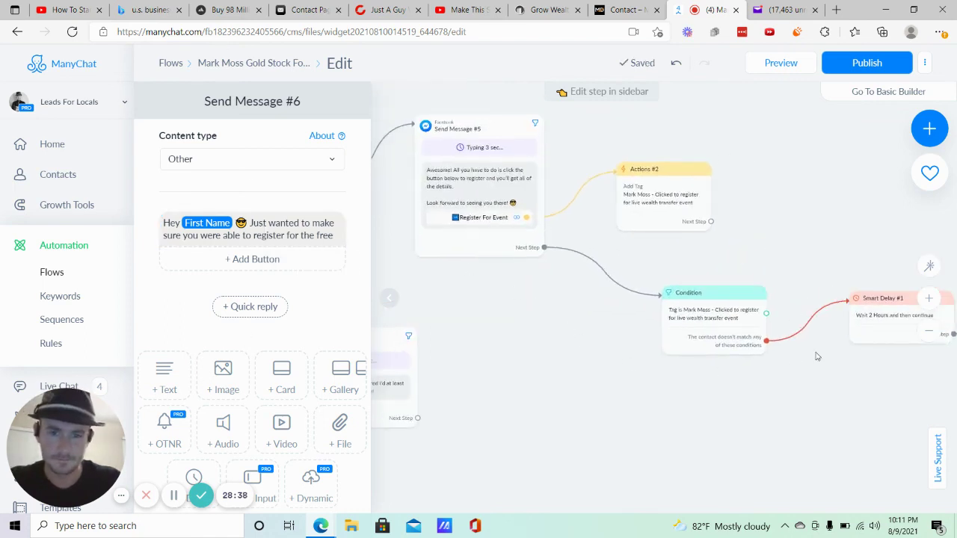
scroll(817, 357, left, 5)
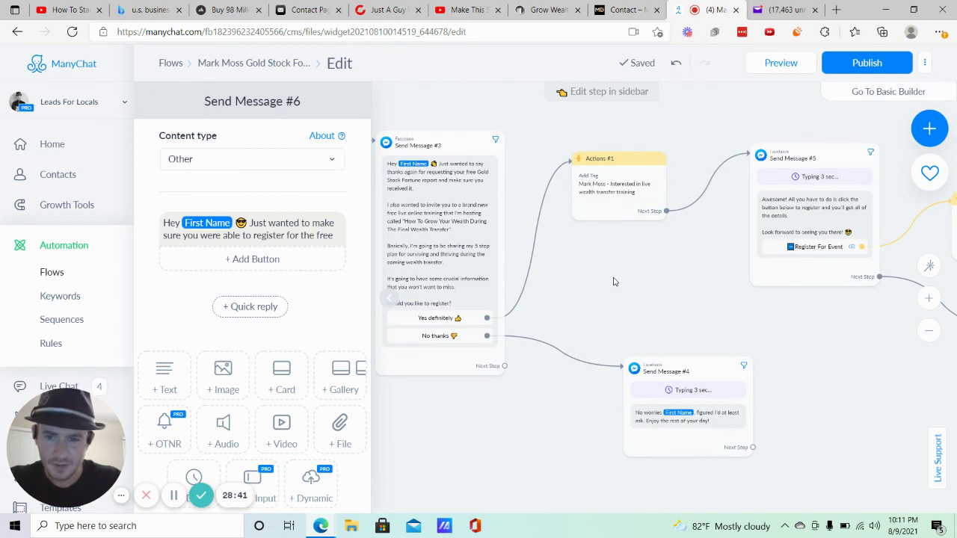
drag(658, 320, 360, 262)
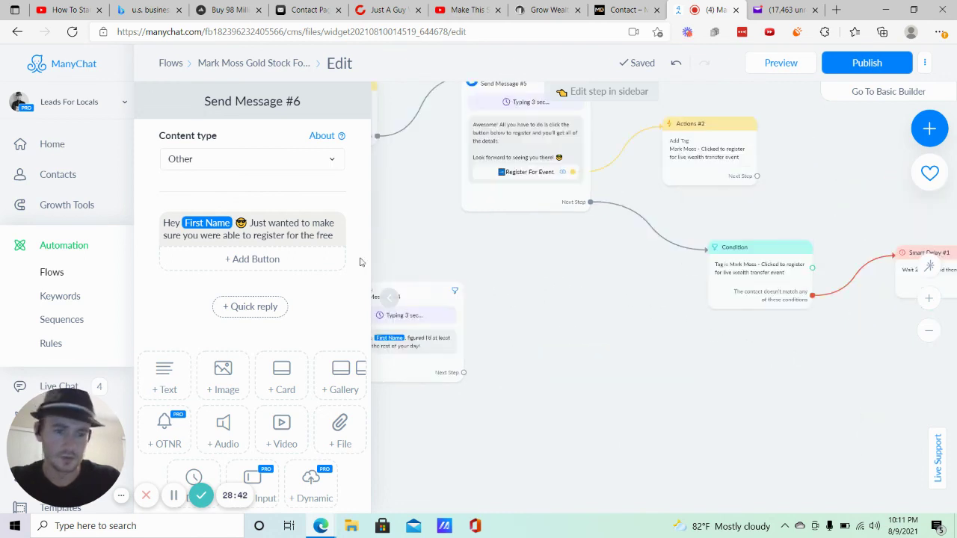
scroll(765, 335, right, 10)
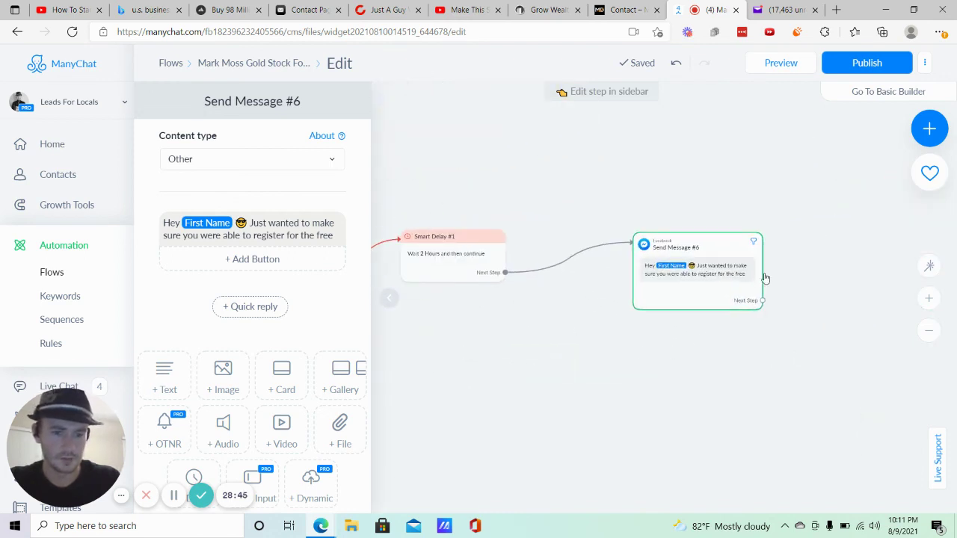
Finish the reminder: live 'Wealth Transfer Training' coming up, click below to register, 'See you soon!'.
click(306, 217)
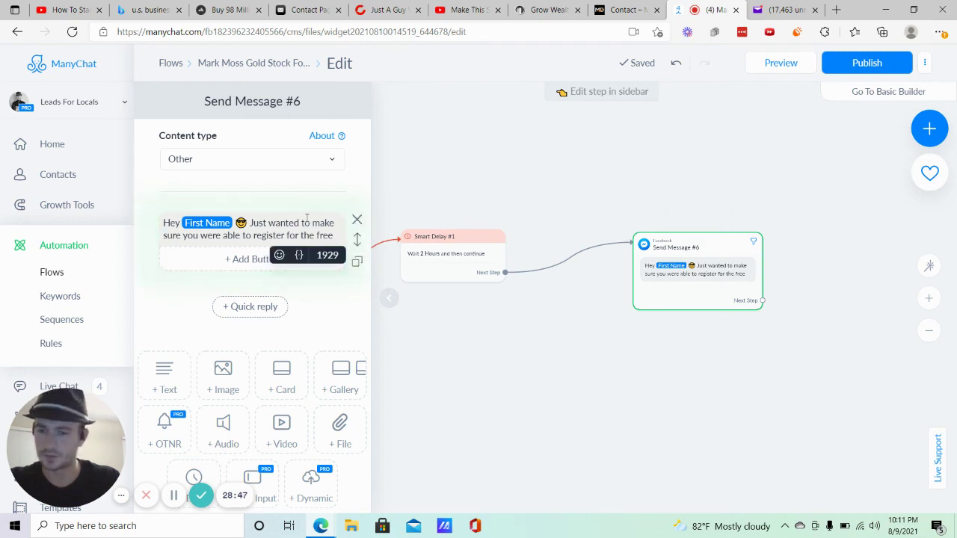
text(liv)
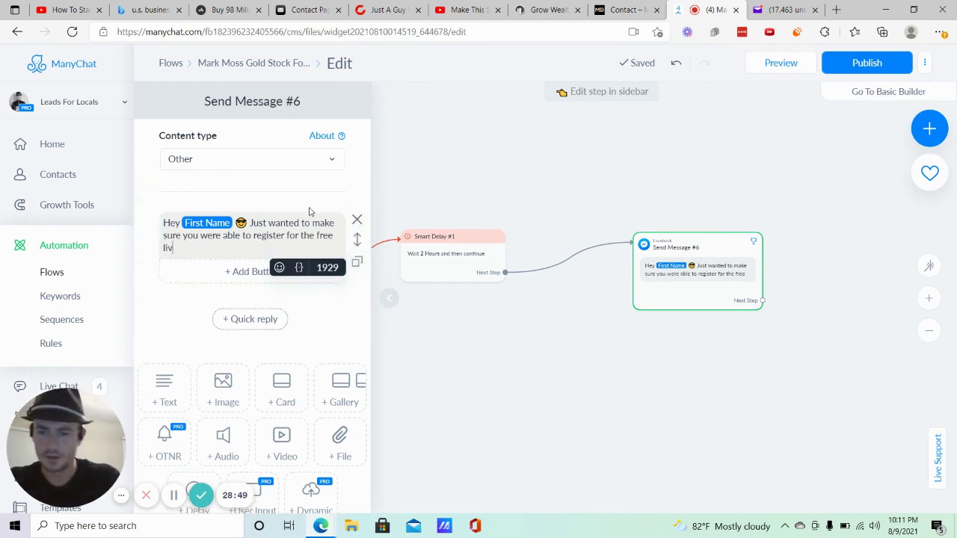
text(e "Wea)
key(BackSpace)
key(BackSpace)
text(Wealth Transfer)
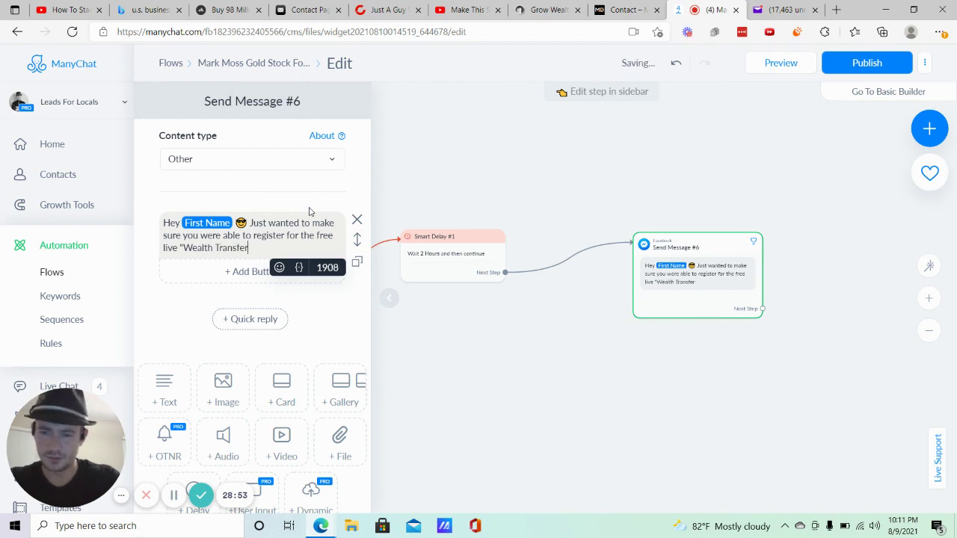
text(")
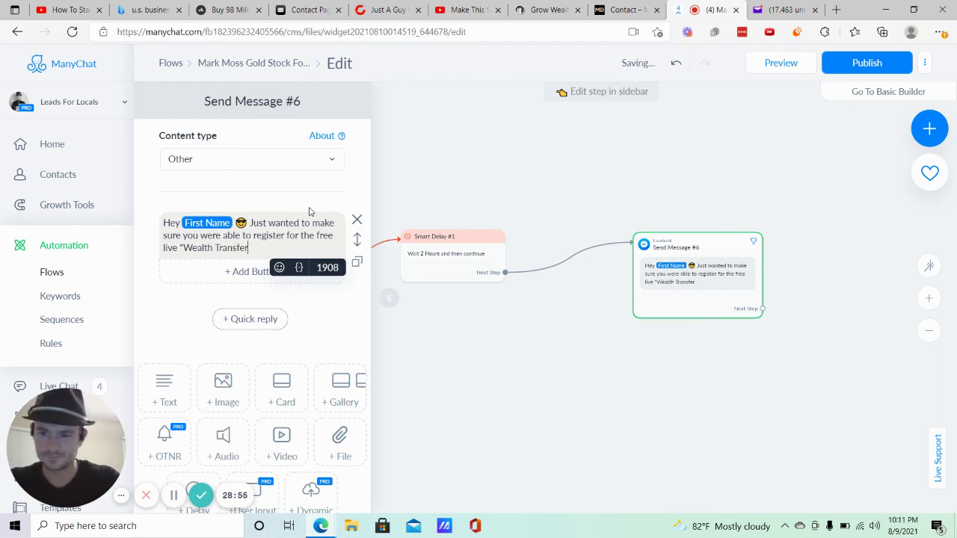
text(aining" coming up.)
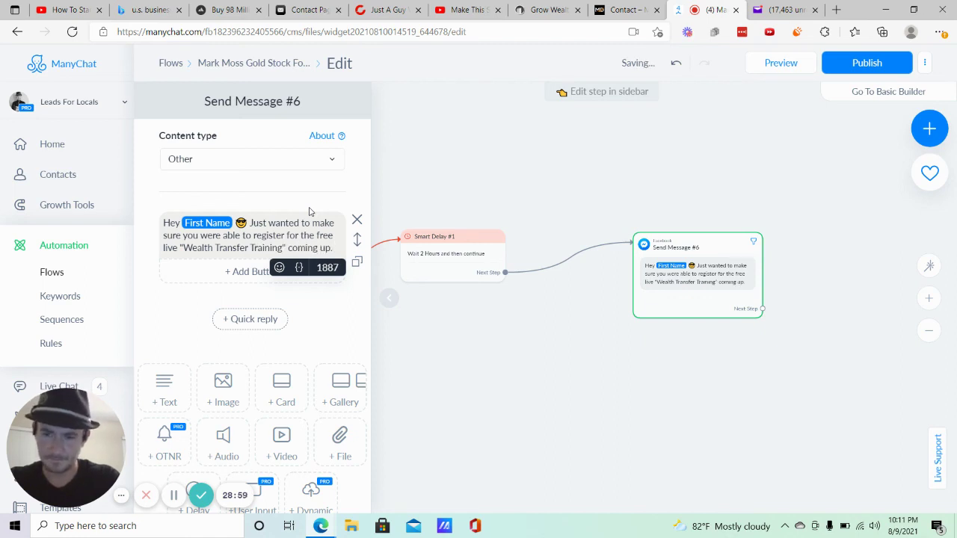
key(Return)
key(Return)
text(If no)
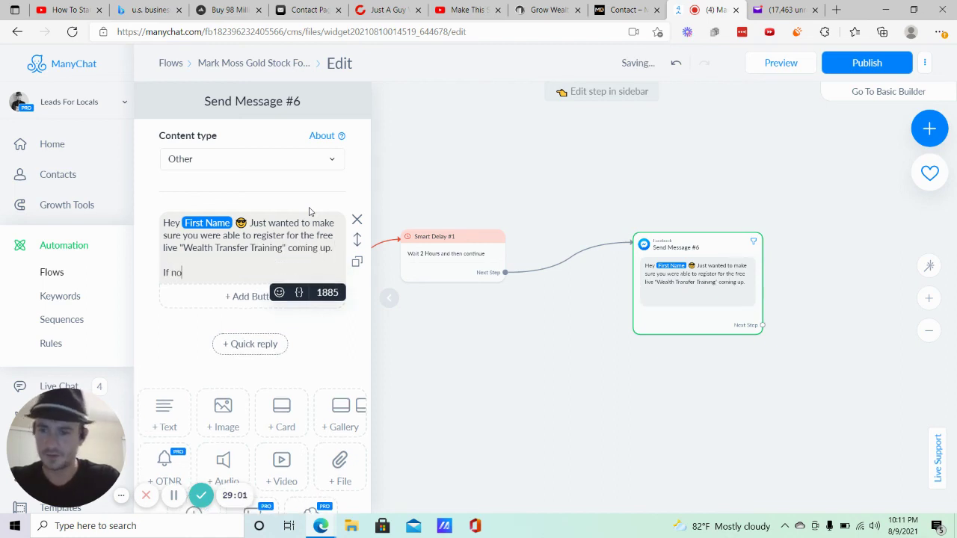
text(t  simpl)
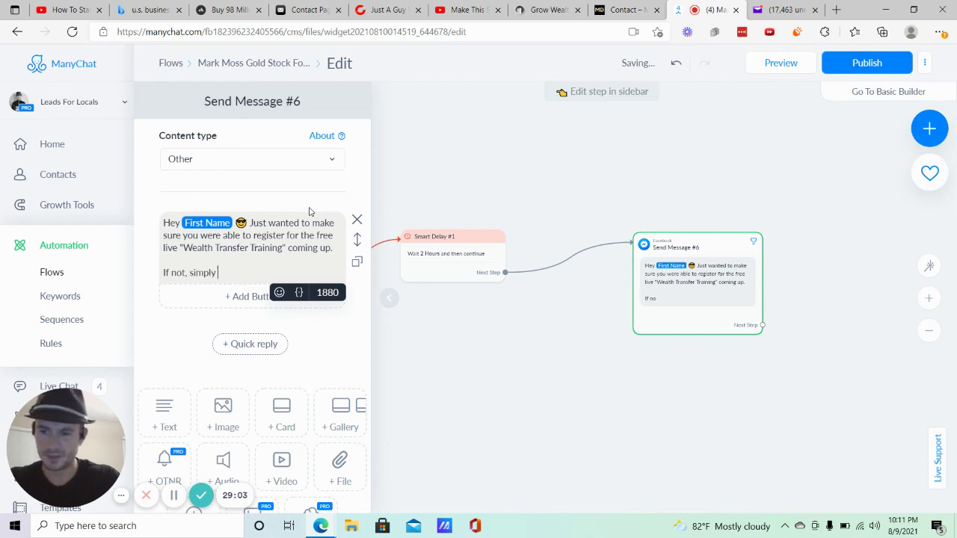
text(y click the button)
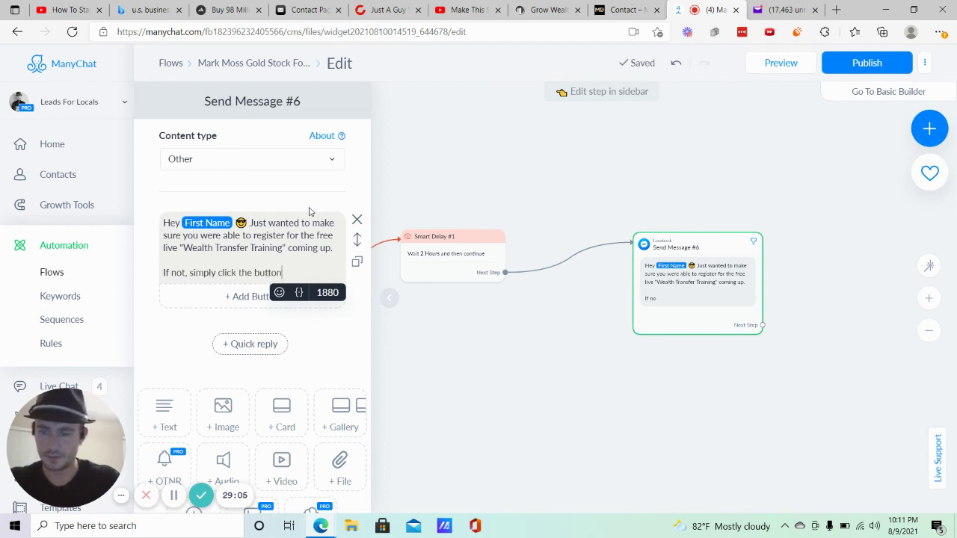
text( below to r)
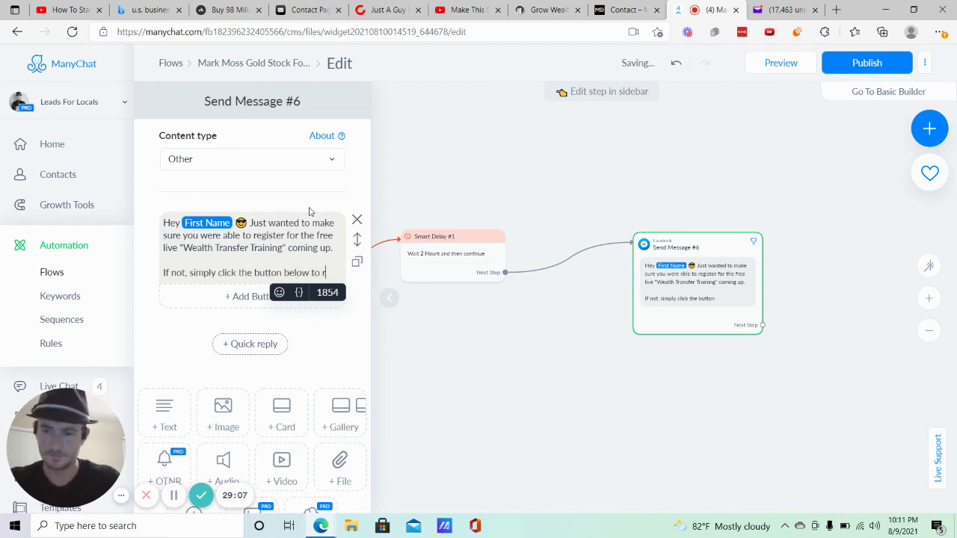
text(egister and get a)
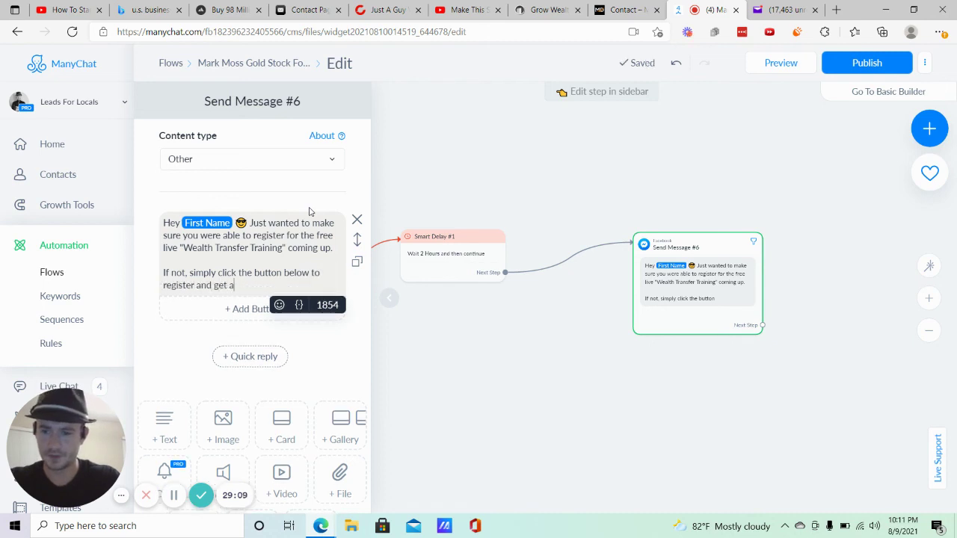
text(ll of the detai)
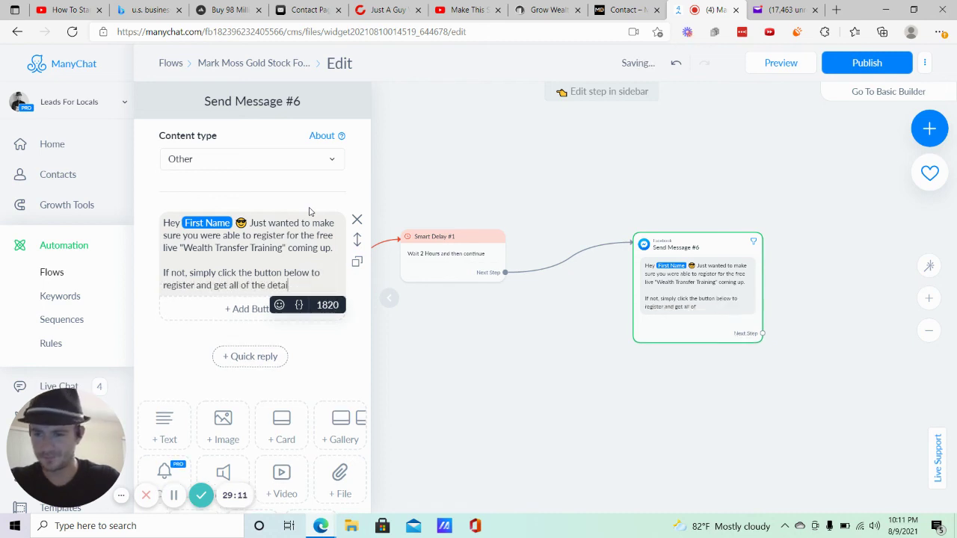
text(ls.)
key(Return)
key(Return)
text(See you ss)
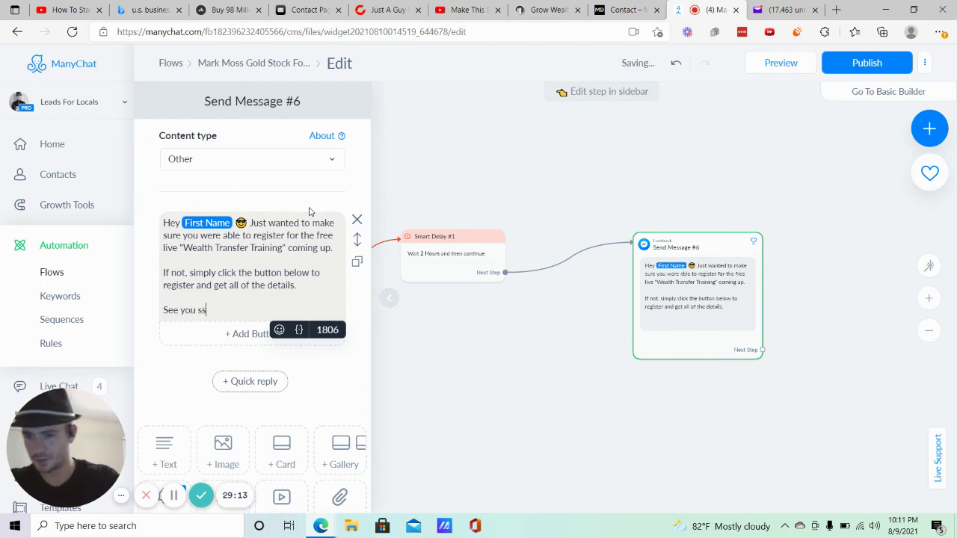
text(oo)
key(BackSpace)
key(BackSpace)
key(BackSpace)
text(oon!)
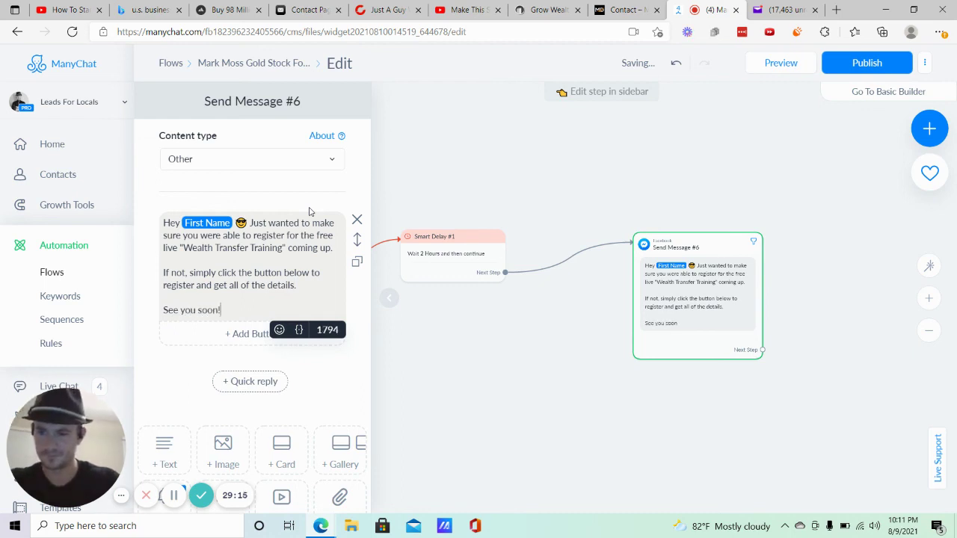
click(451, 370)
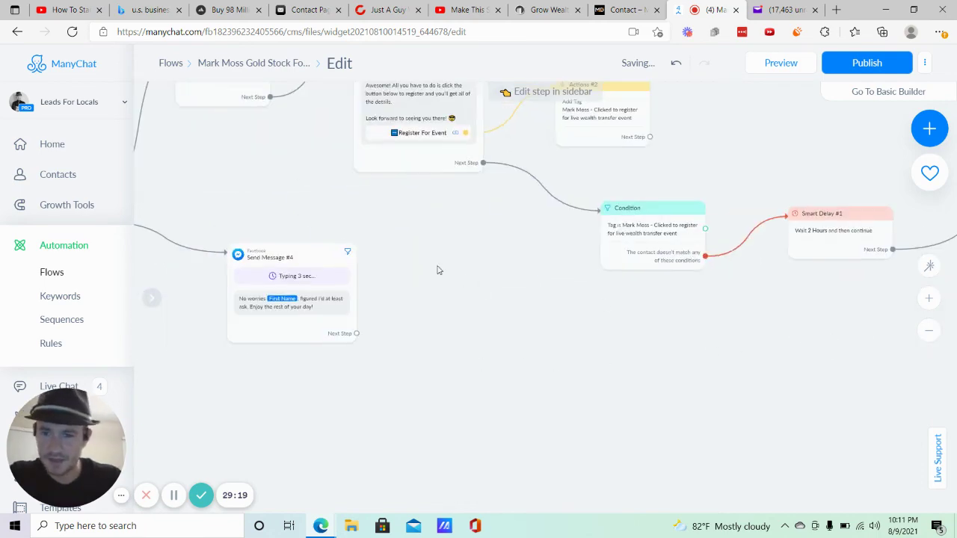
Check the Register For Event button's registration link, then return to the reminder message.
click(475, 171)
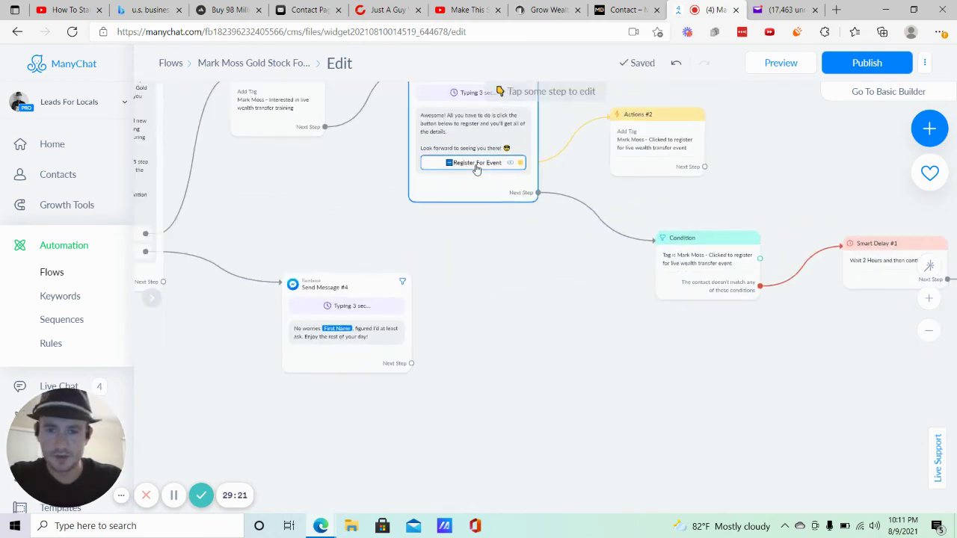
click(269, 362)
click(258, 355)
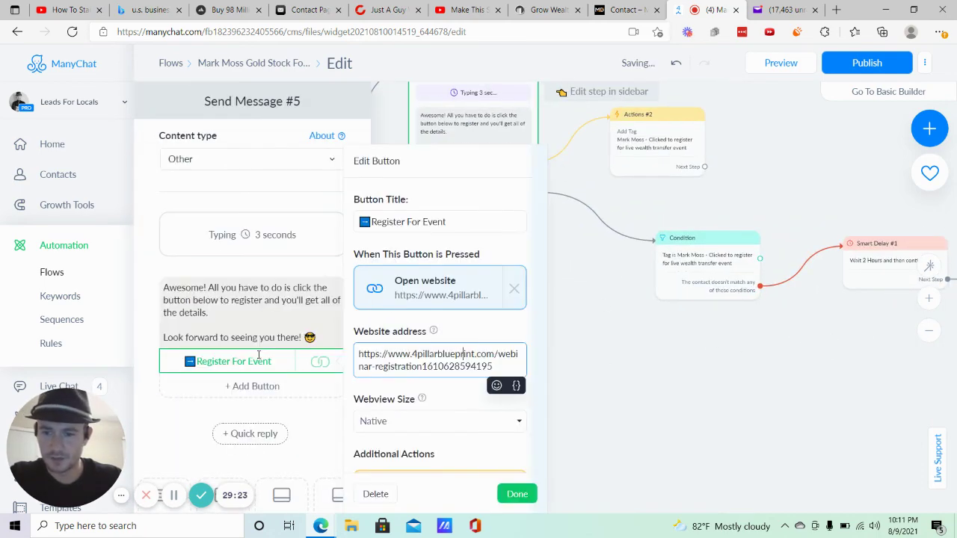
triple_click(477, 356)
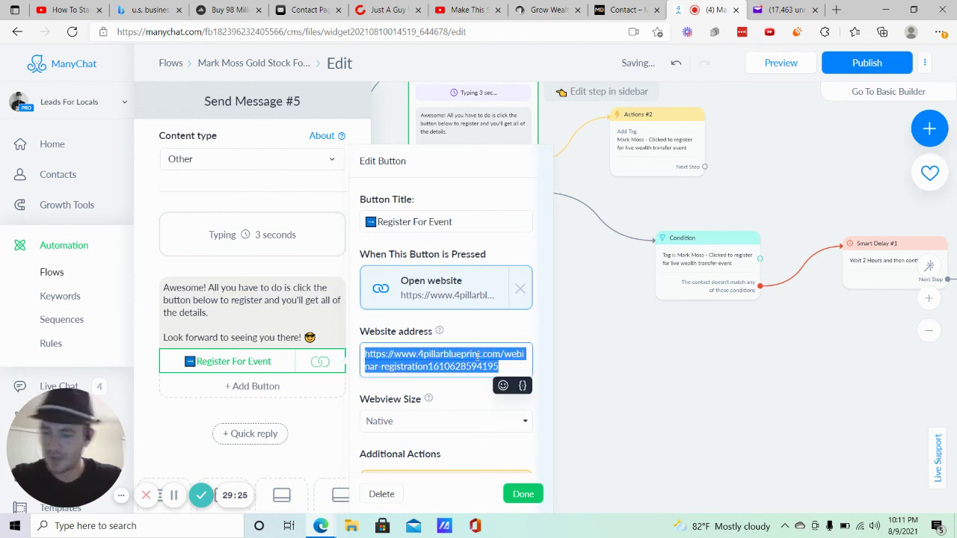
click(786, 399)
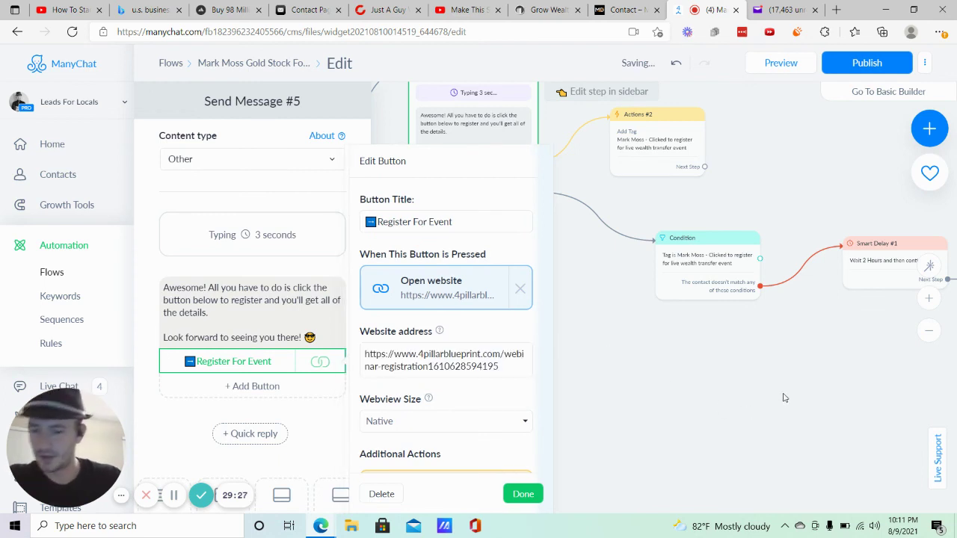
drag(658, 385, 314, 276)
drag(474, 334, 408, 358)
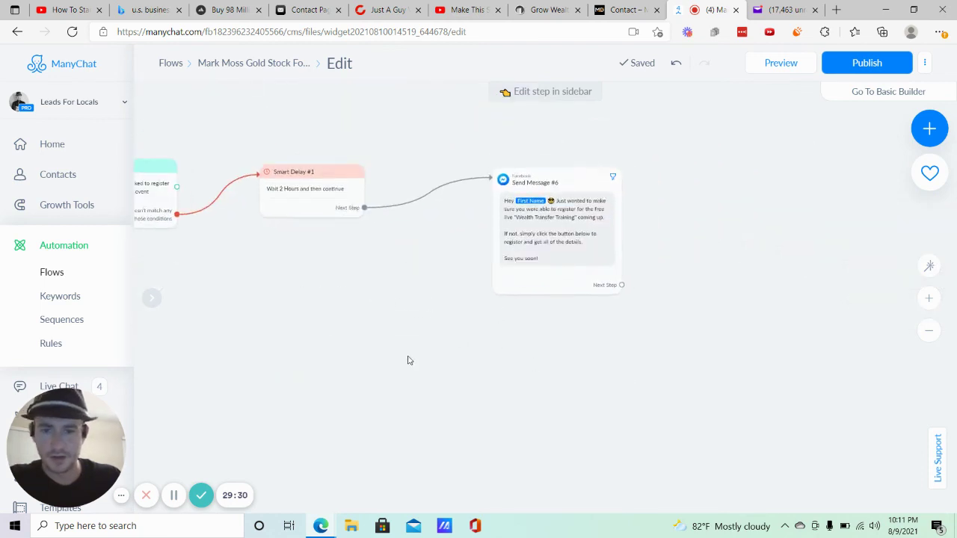
click(523, 251)
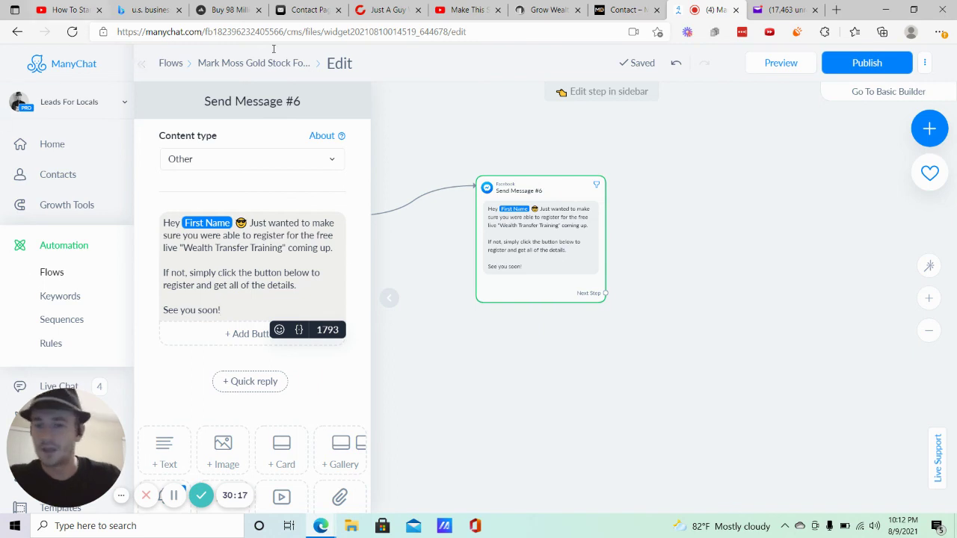
click(416, 158)
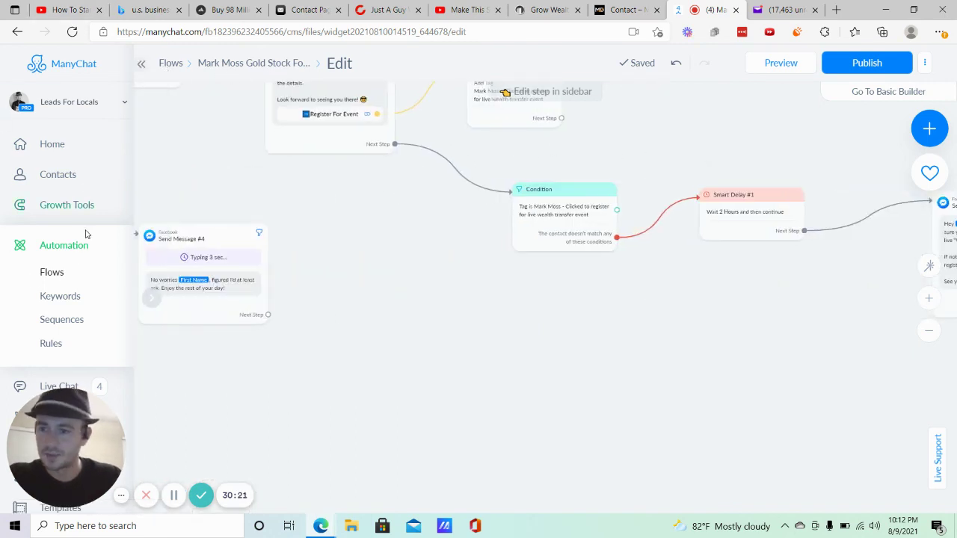
Open the Gold Stock Fortune Lead Magnet Ref URL growth tool, then return to the YouTube video page.
click(62, 209)
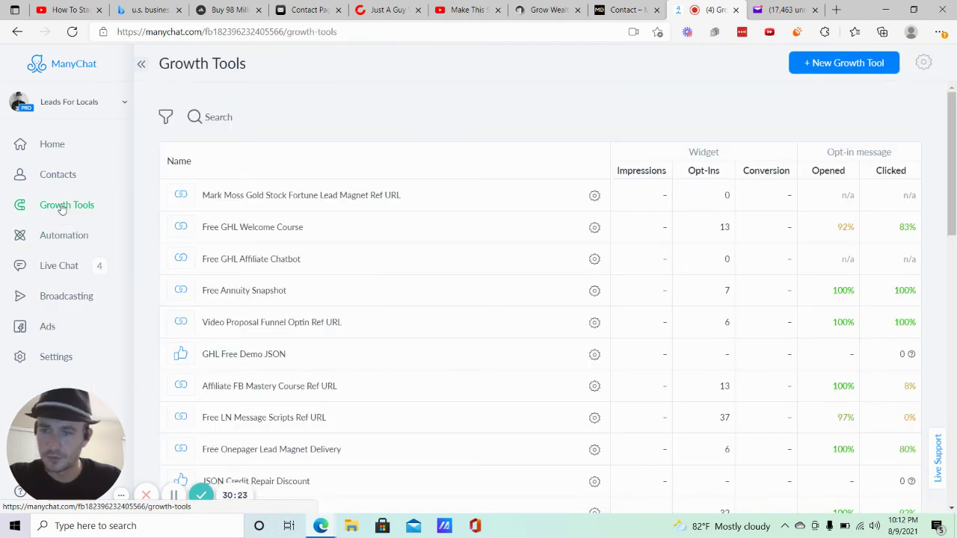
click(256, 196)
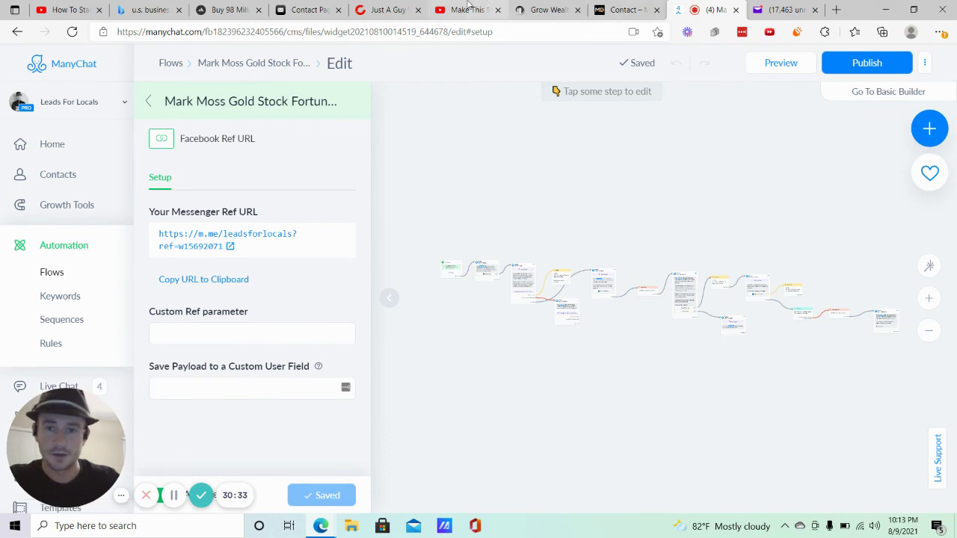
click(467, 10)
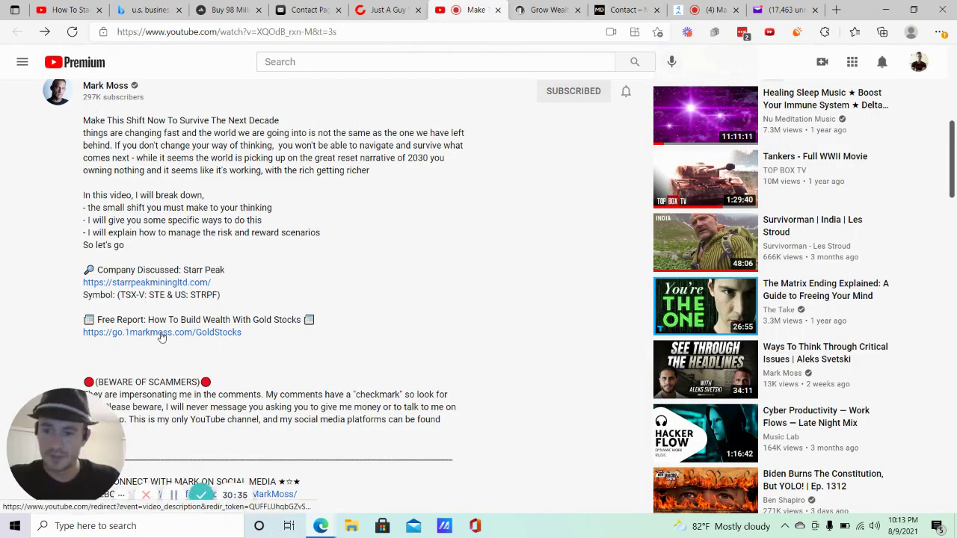